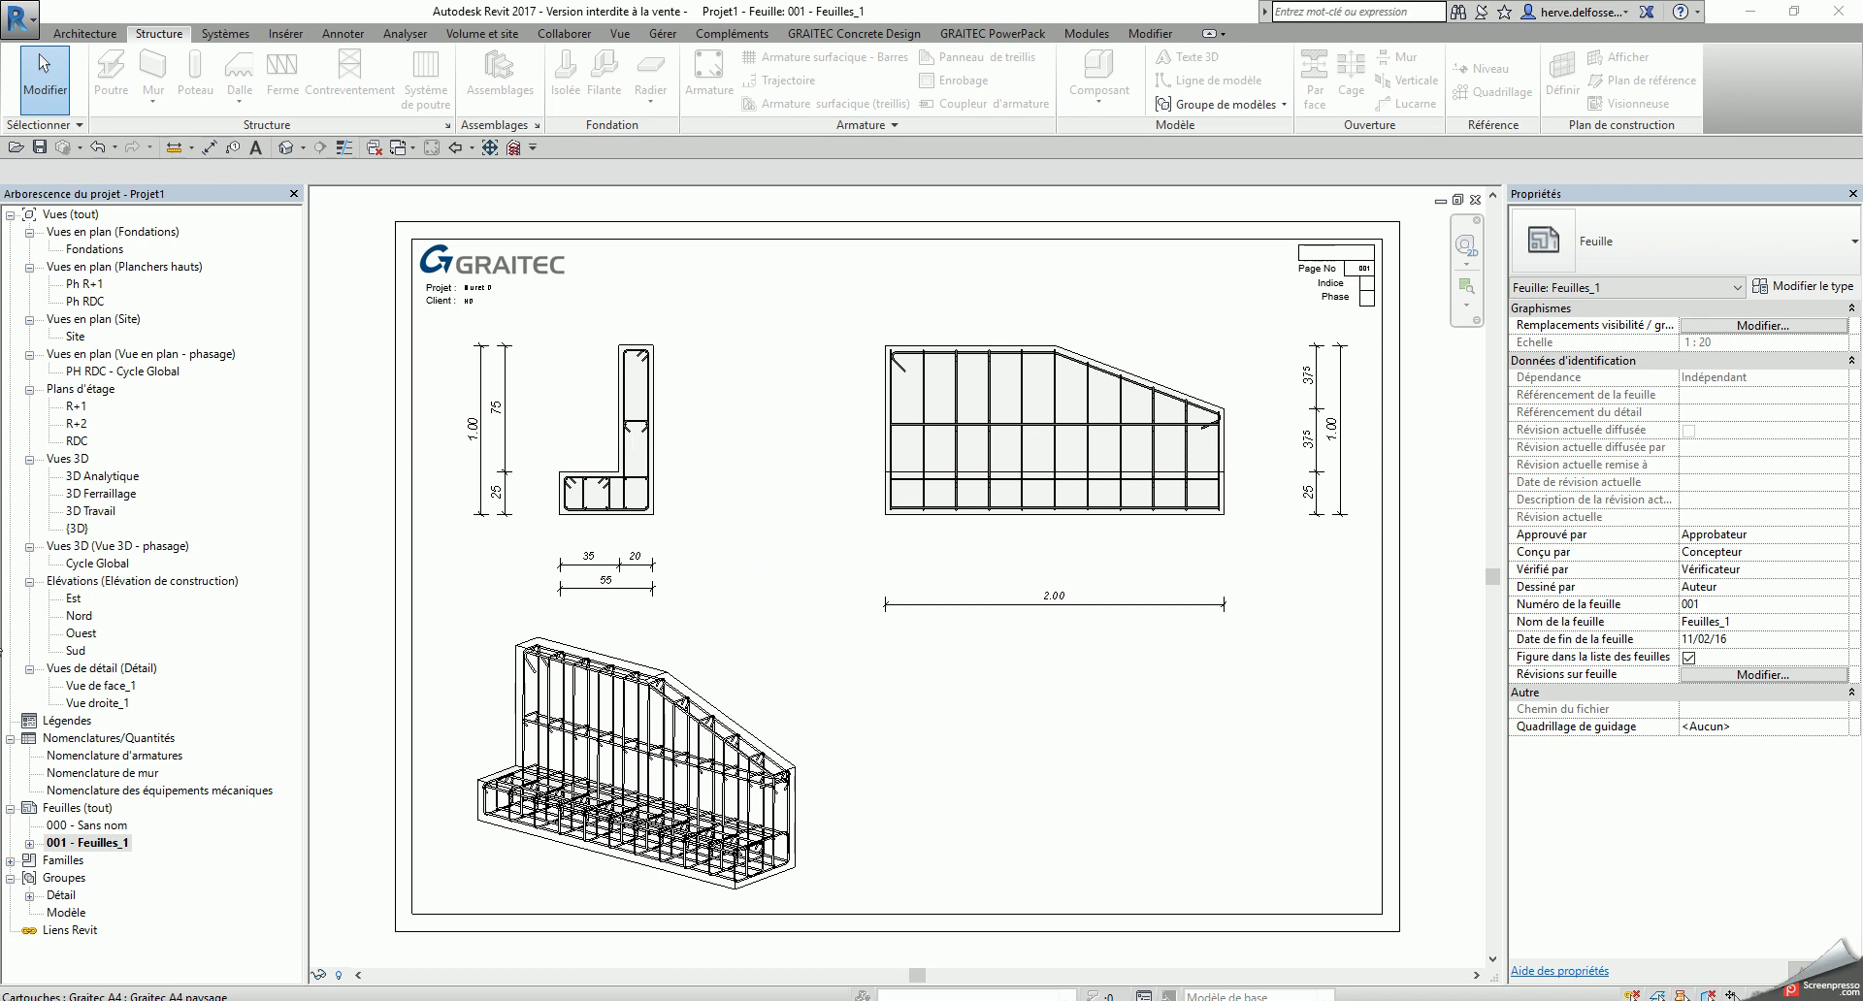
Step: Open the Vue droite_1 detail view and check which tag family is loaded for the Armature à béton category
double_click(101, 703)
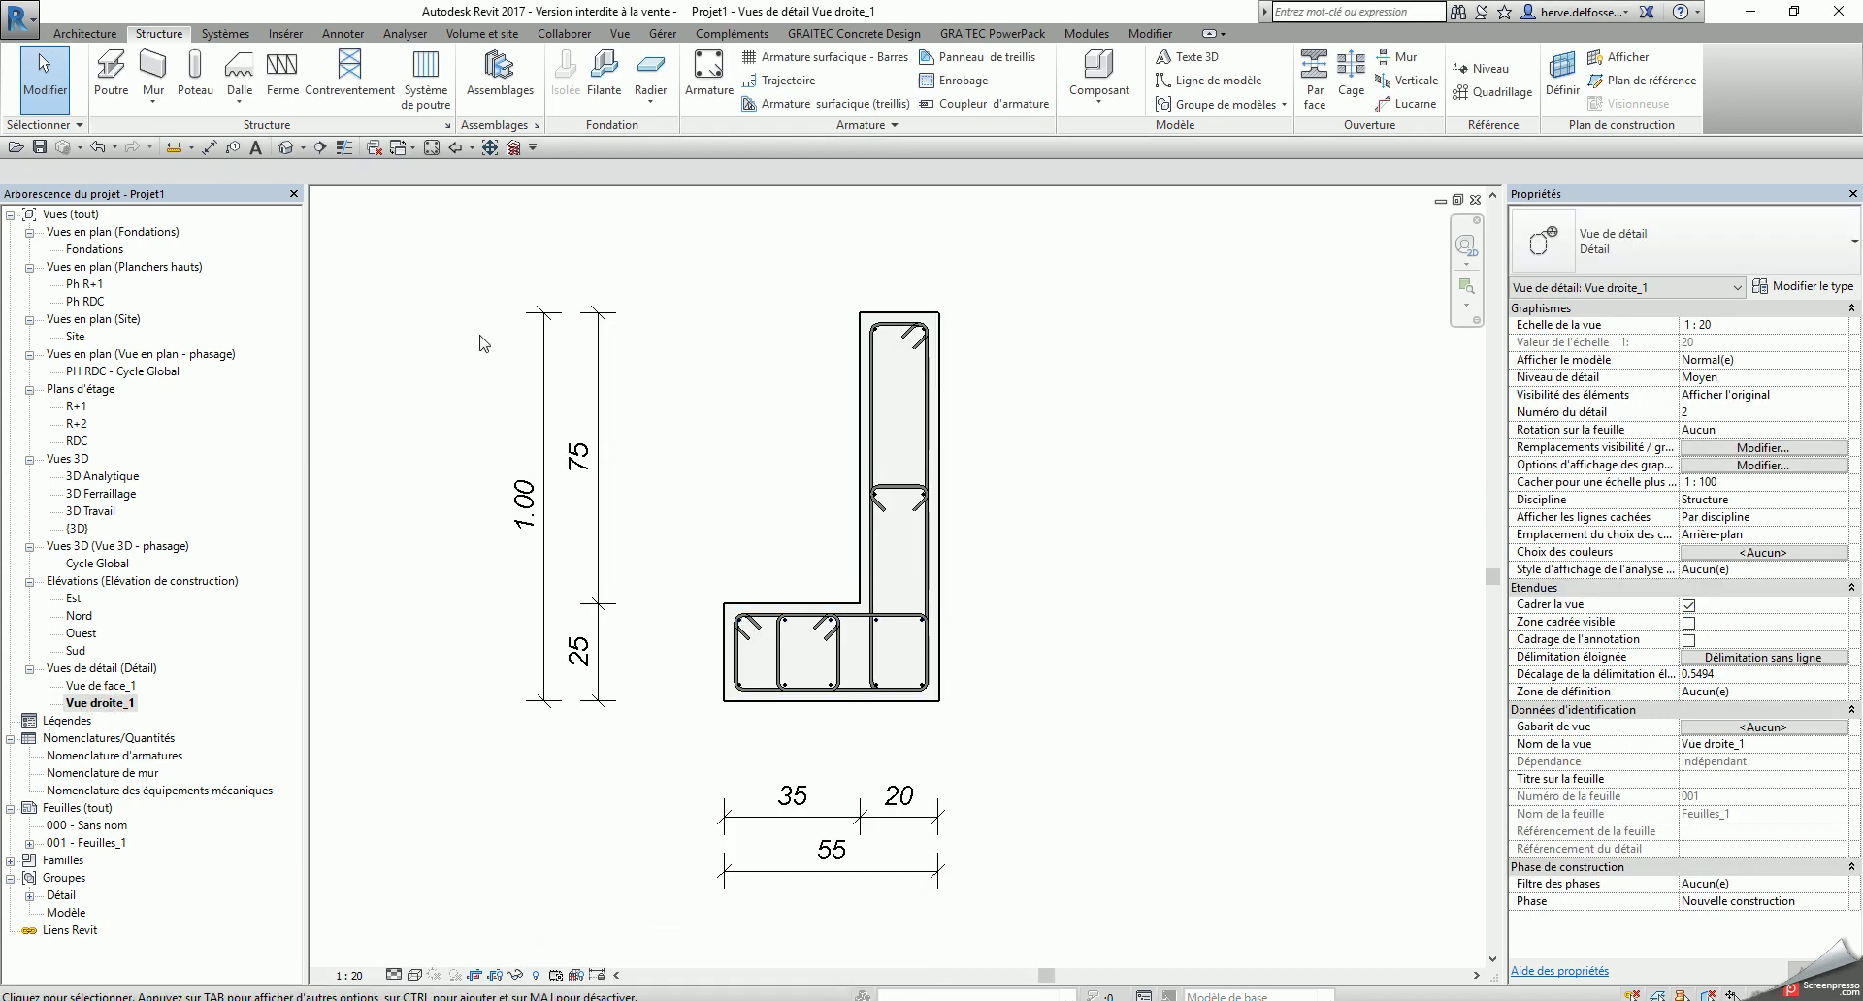
click(343, 33)
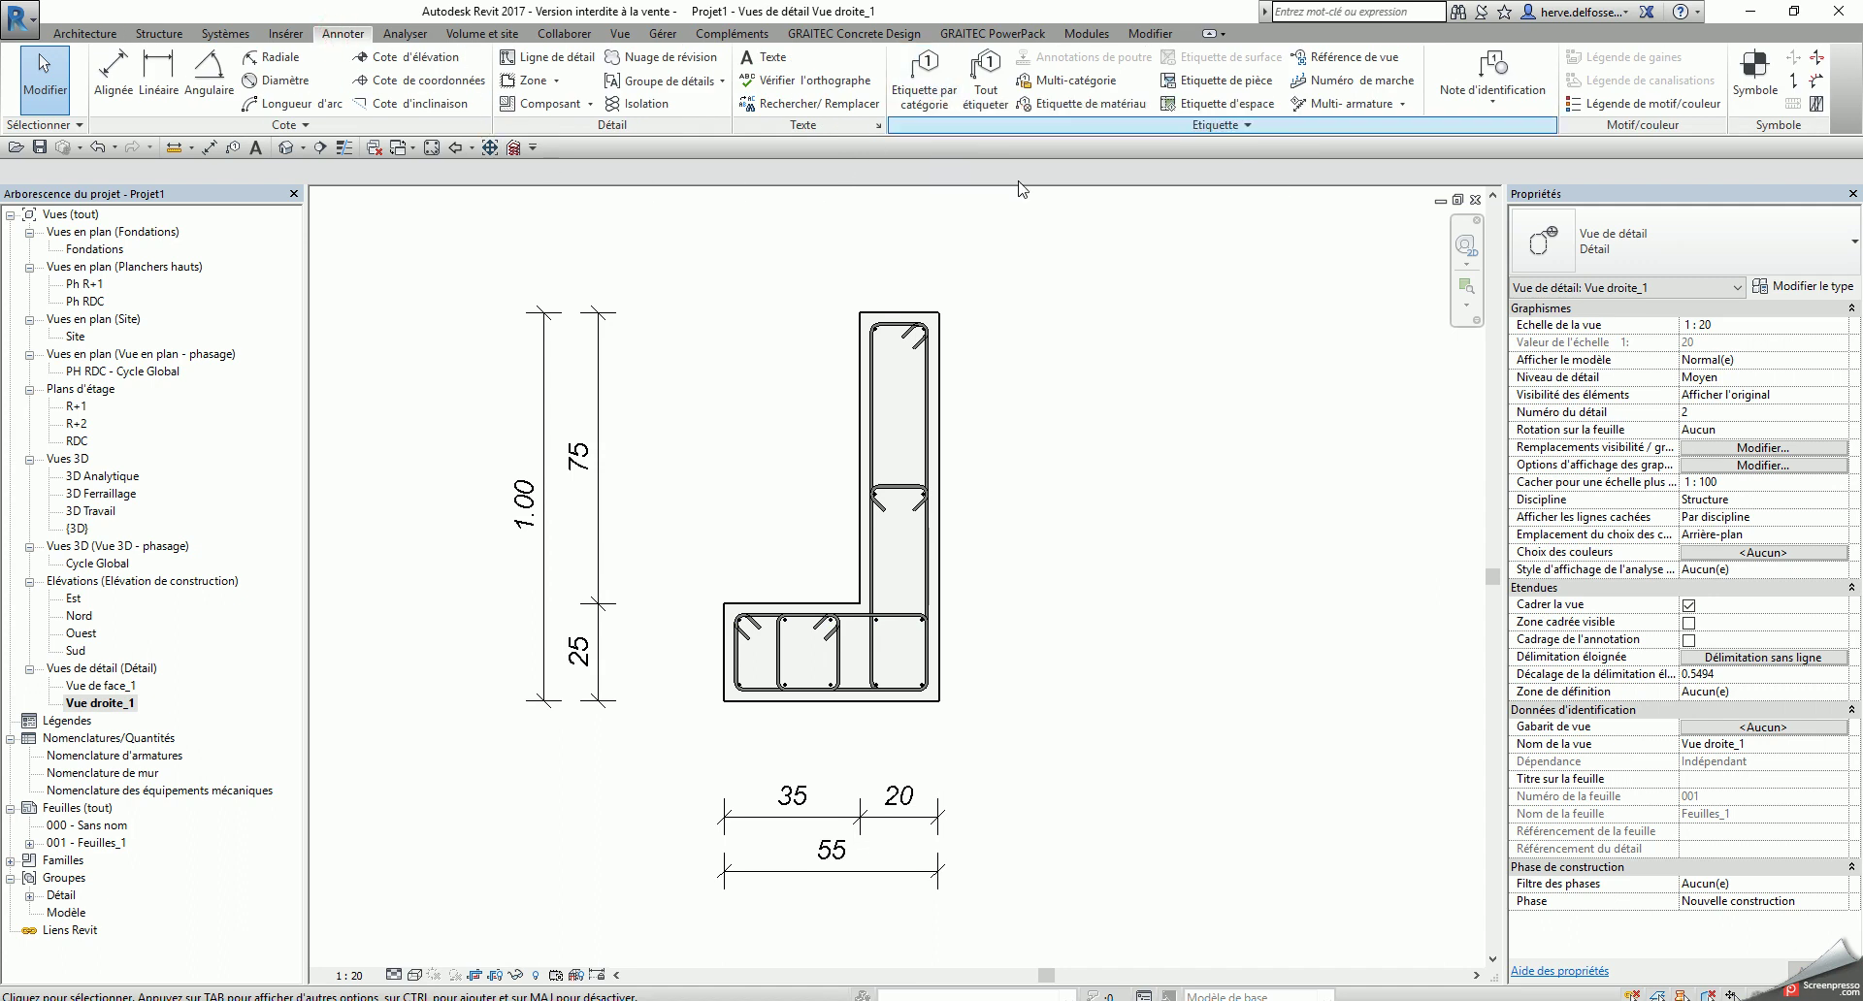
click(1216, 126)
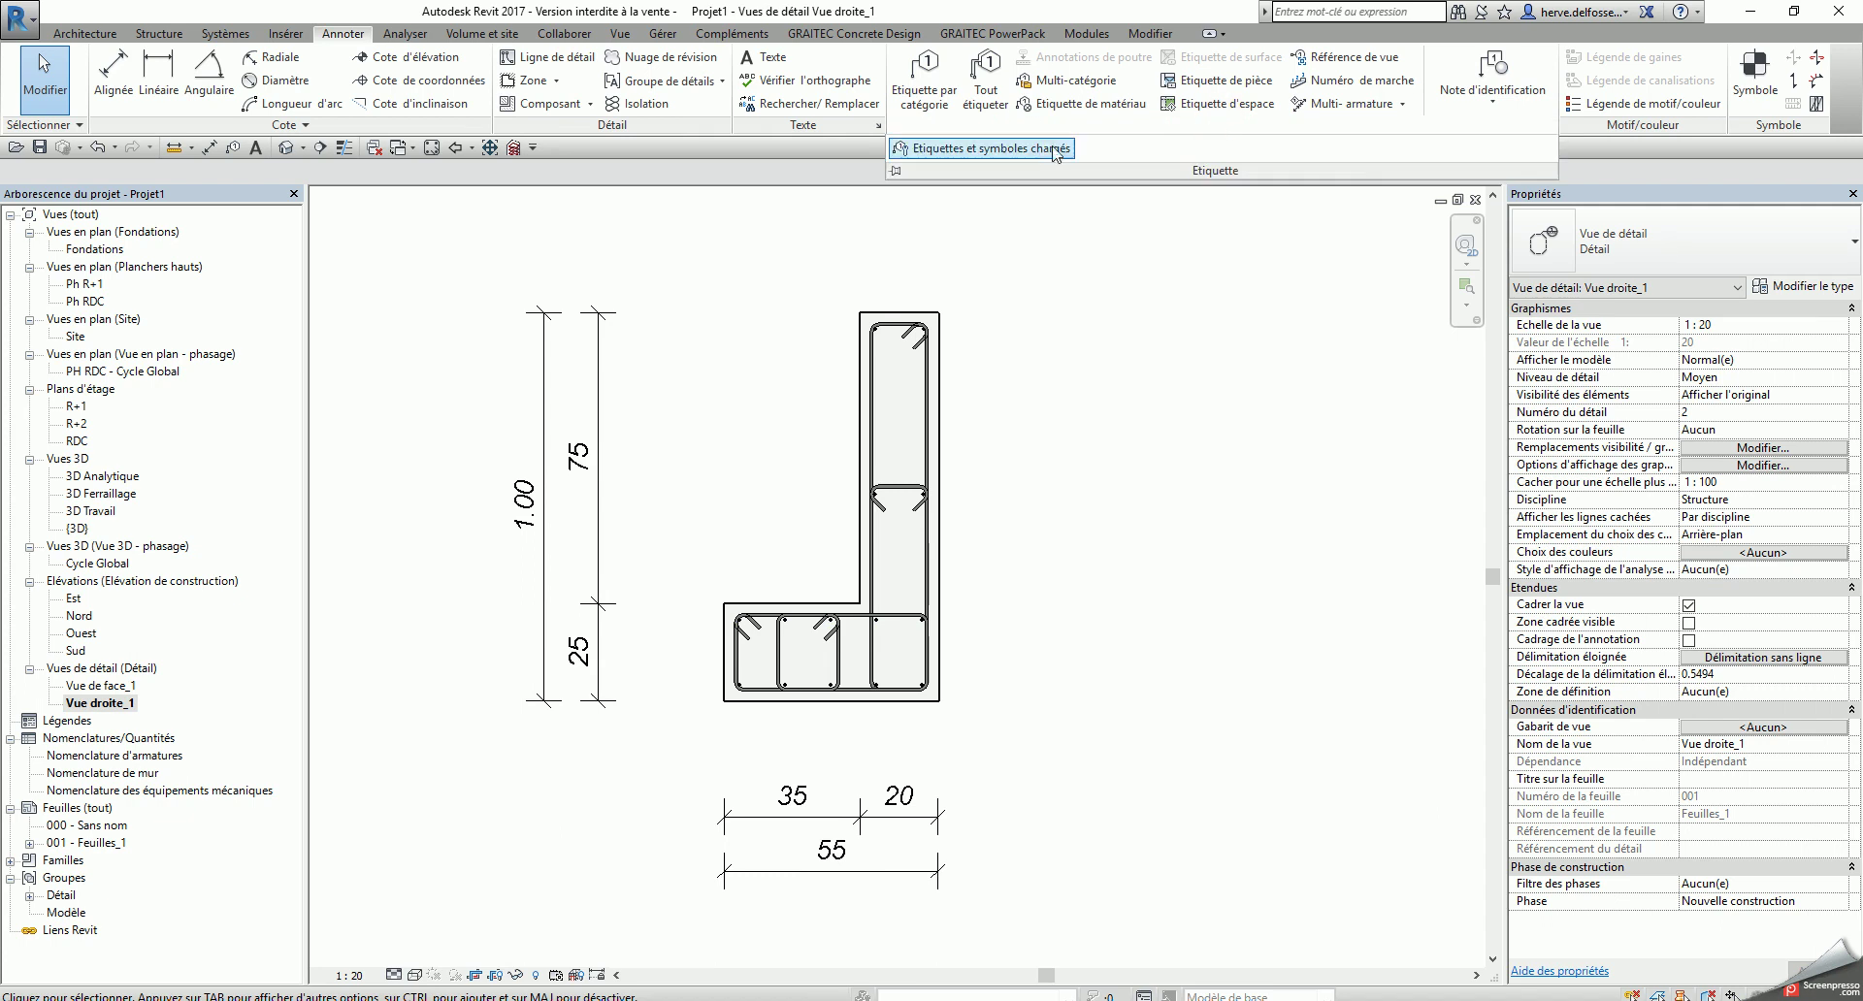
click(1038, 148)
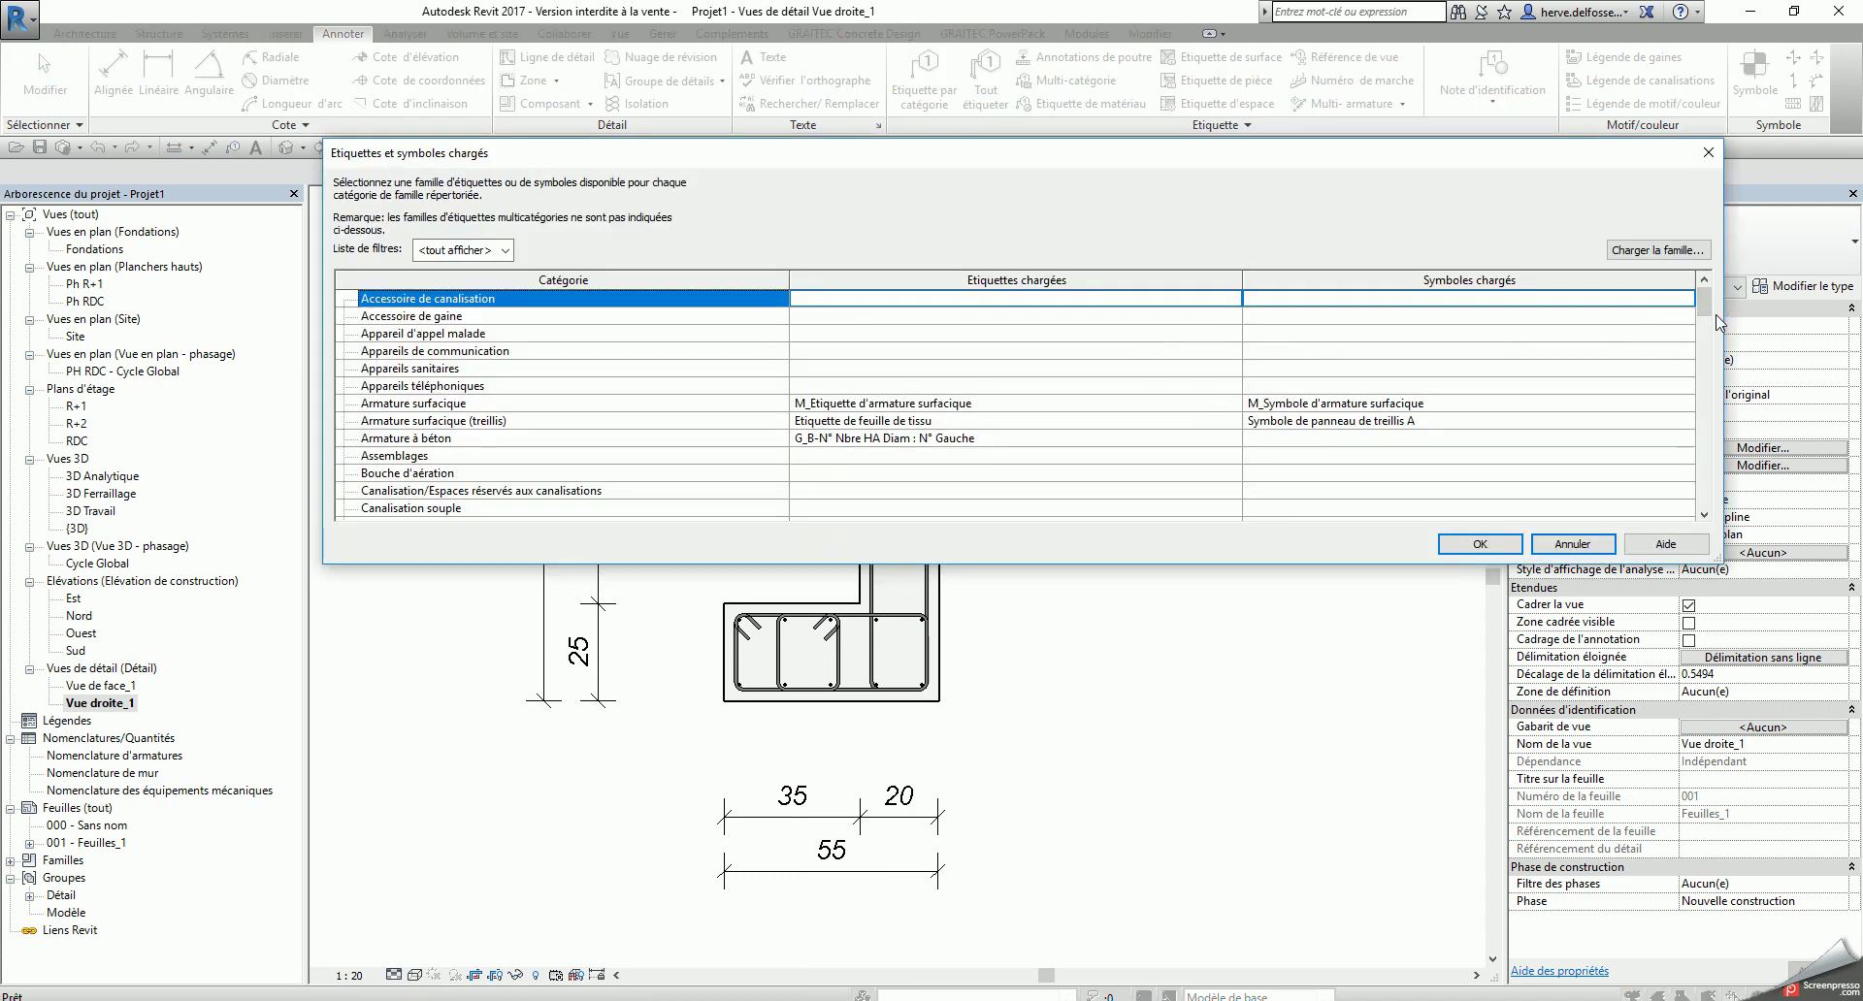
scroll(1714, 322, down, 1)
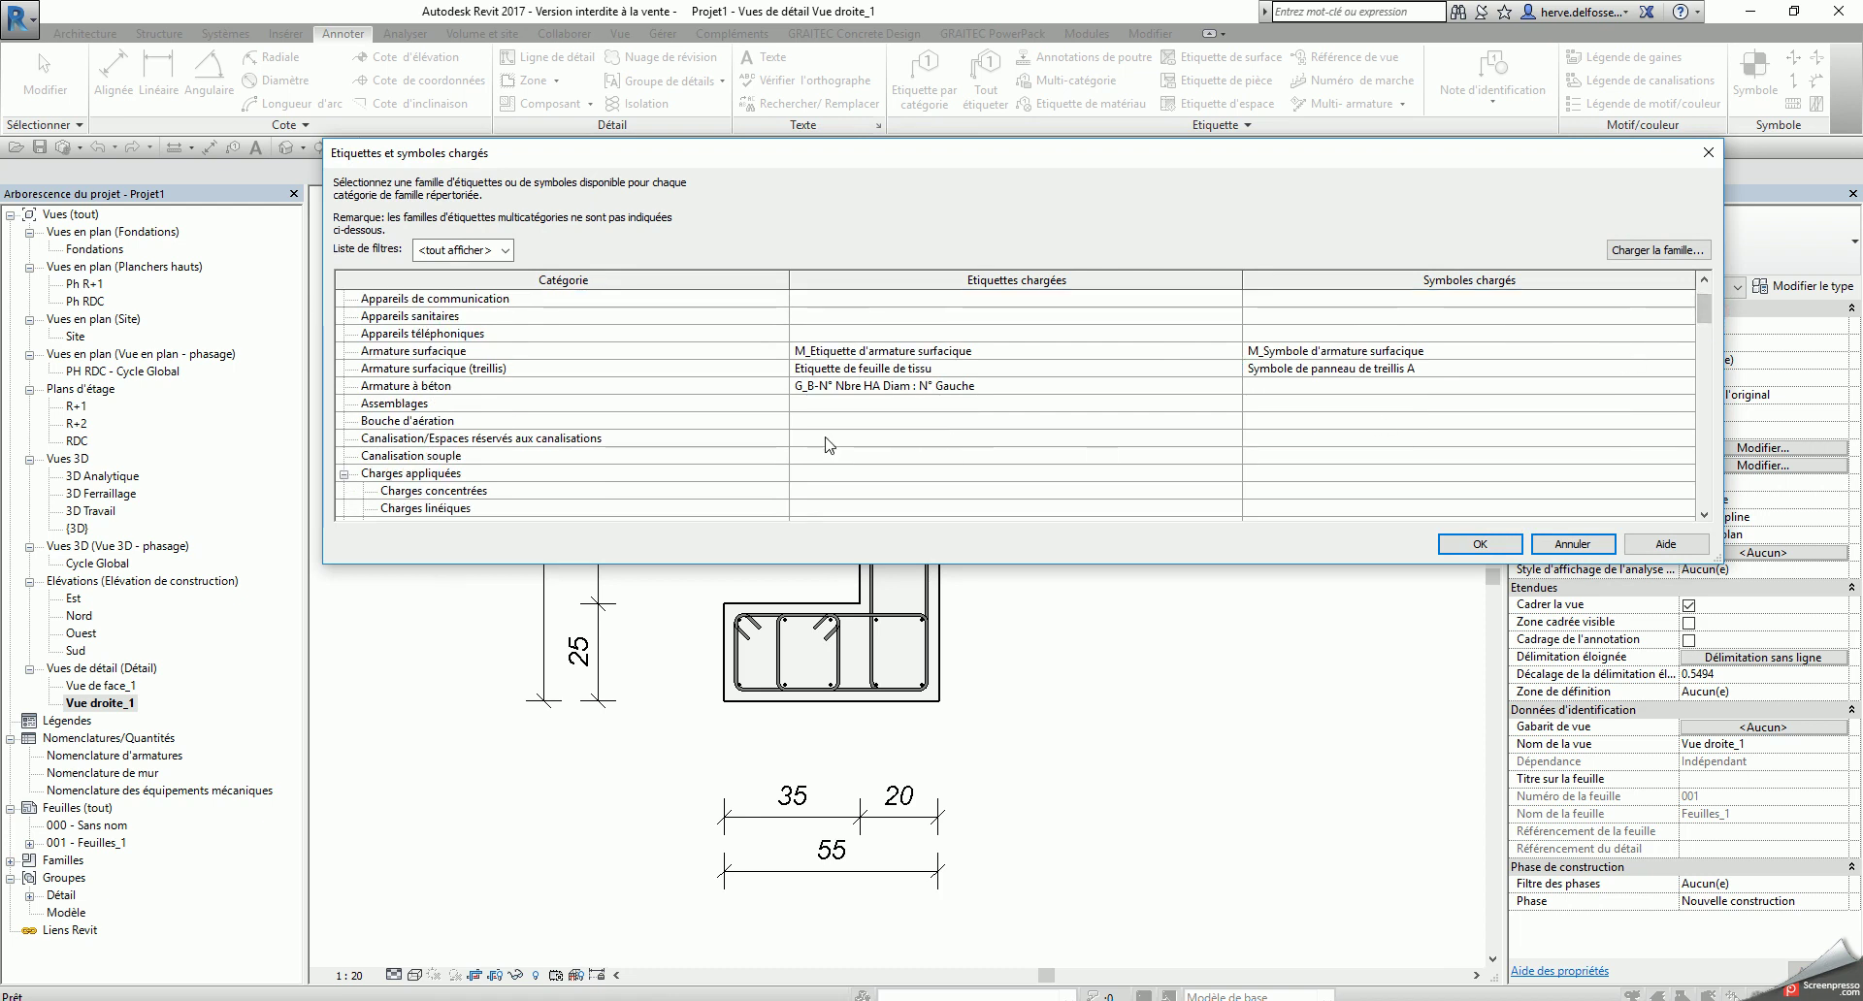
click(605, 391)
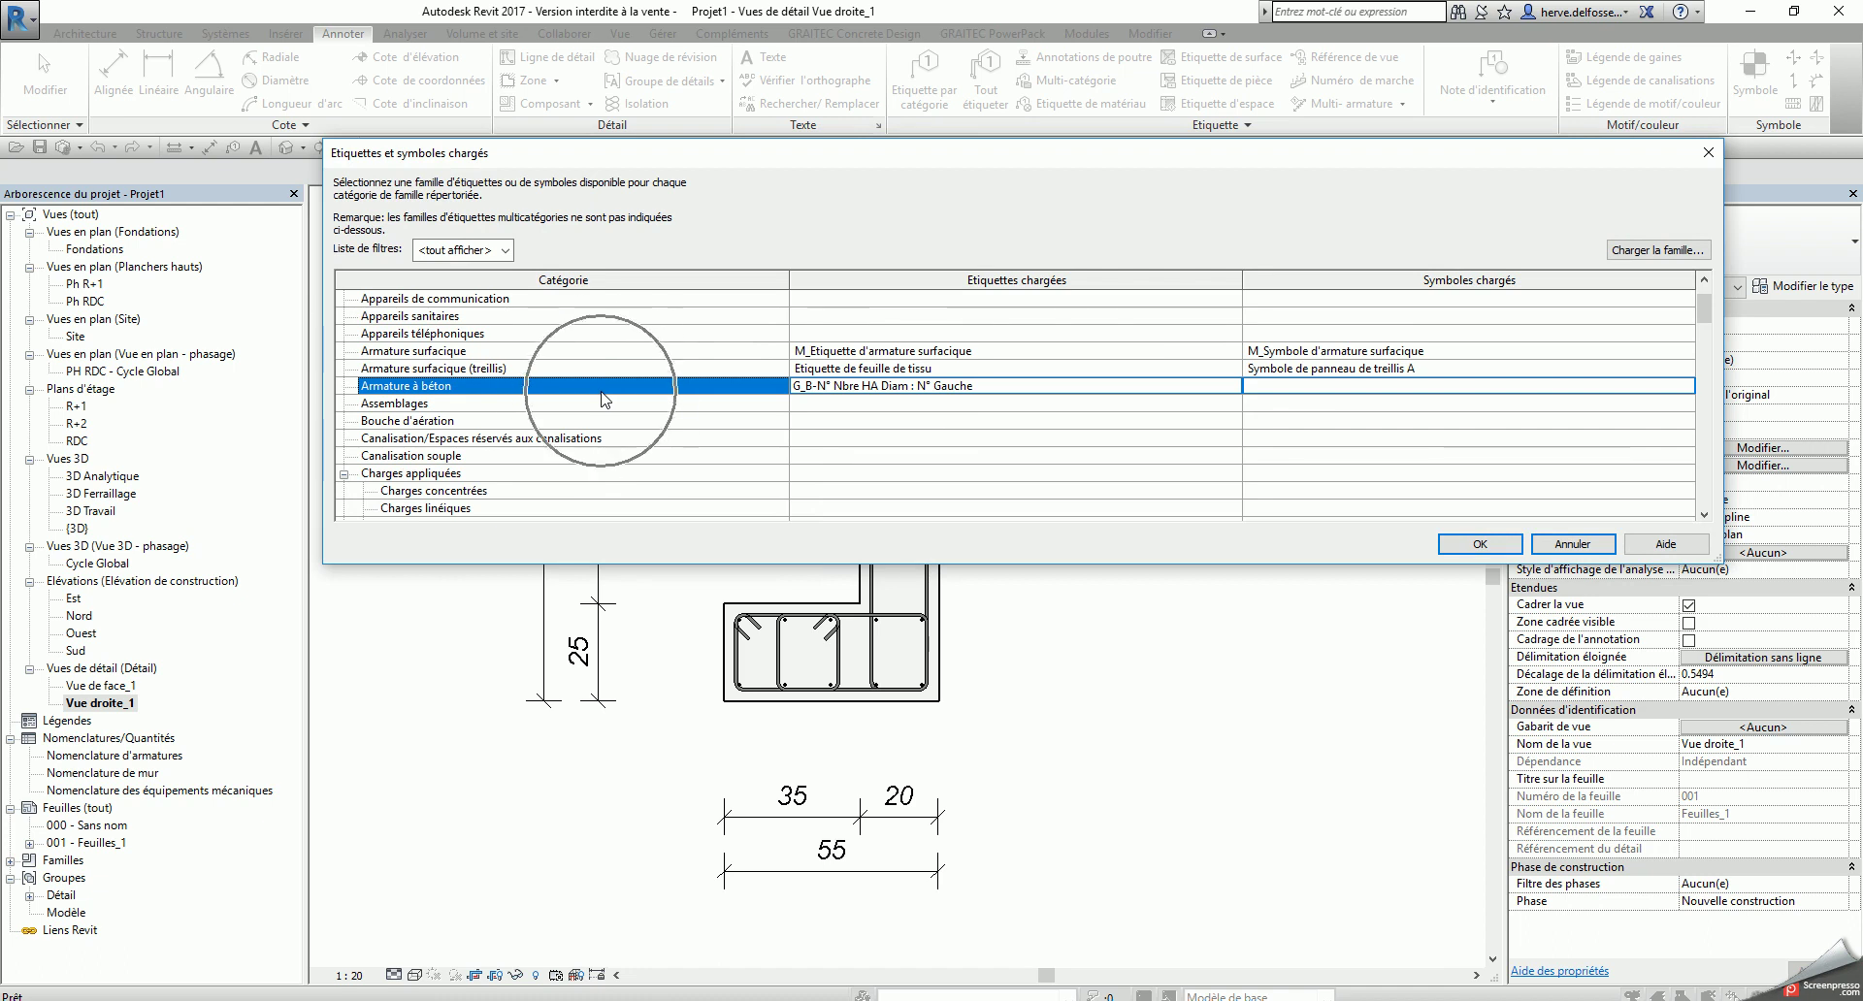
click(1233, 388)
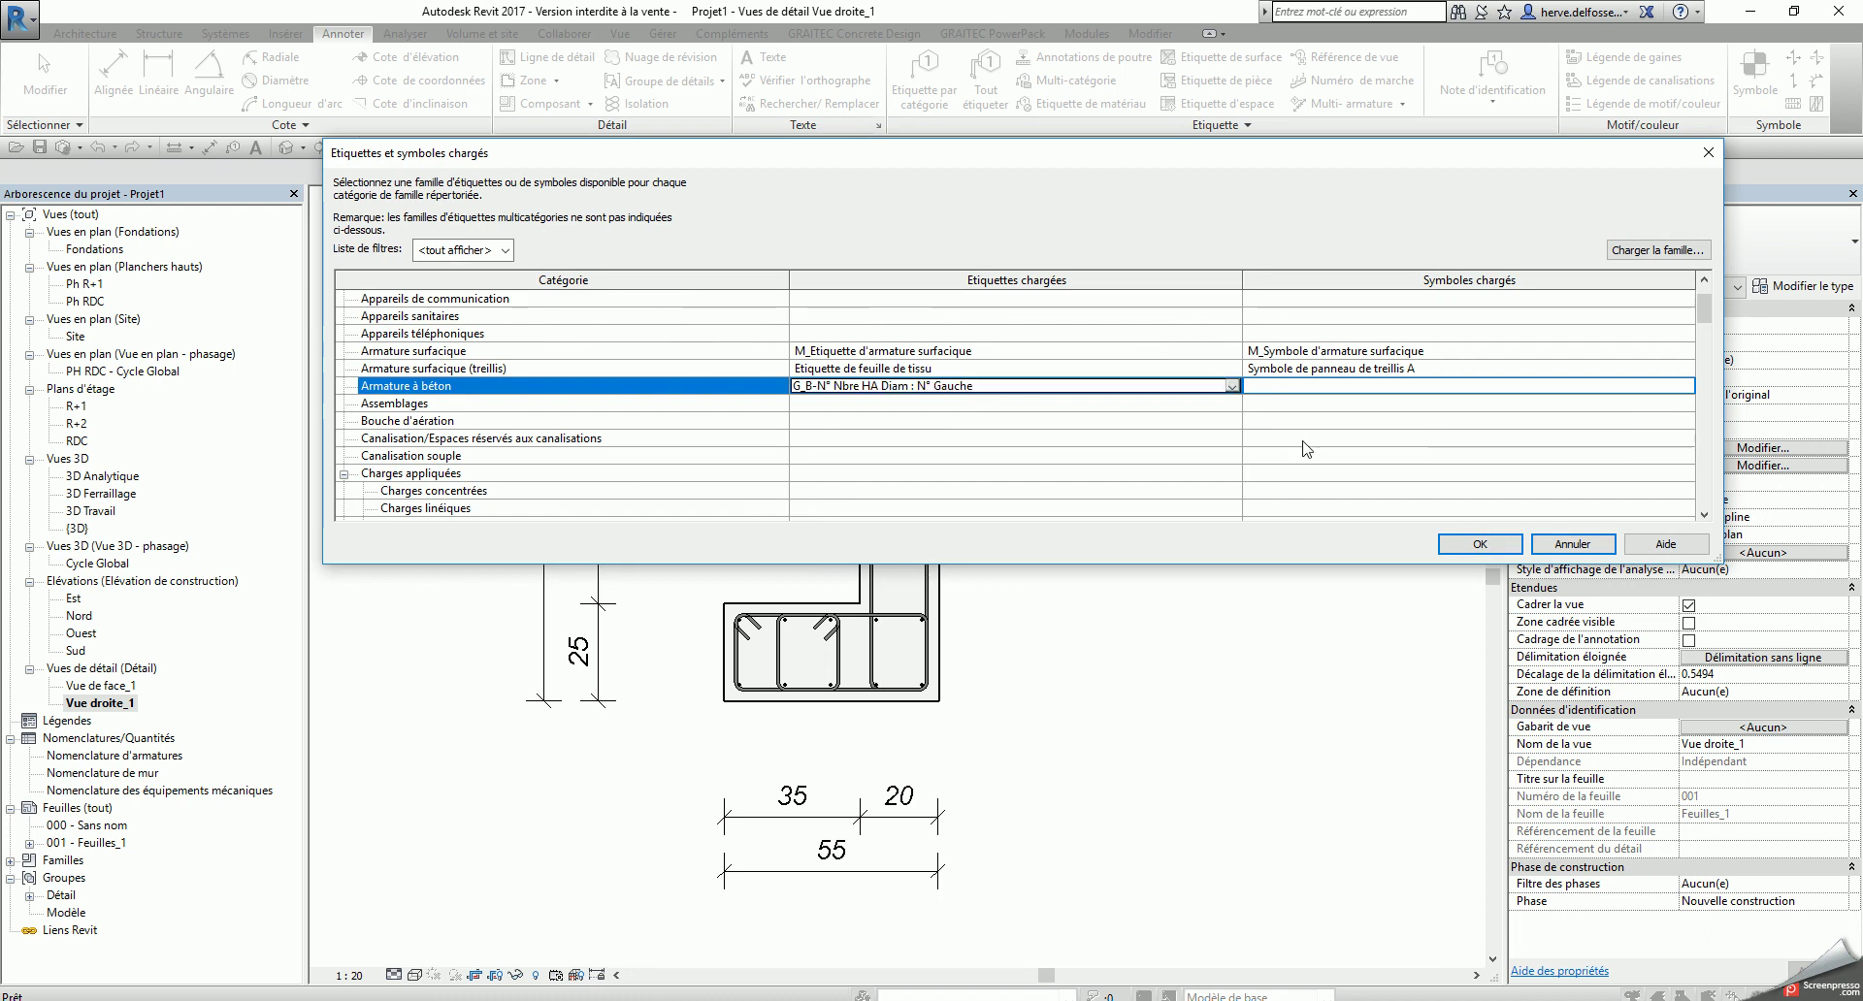
click(1578, 547)
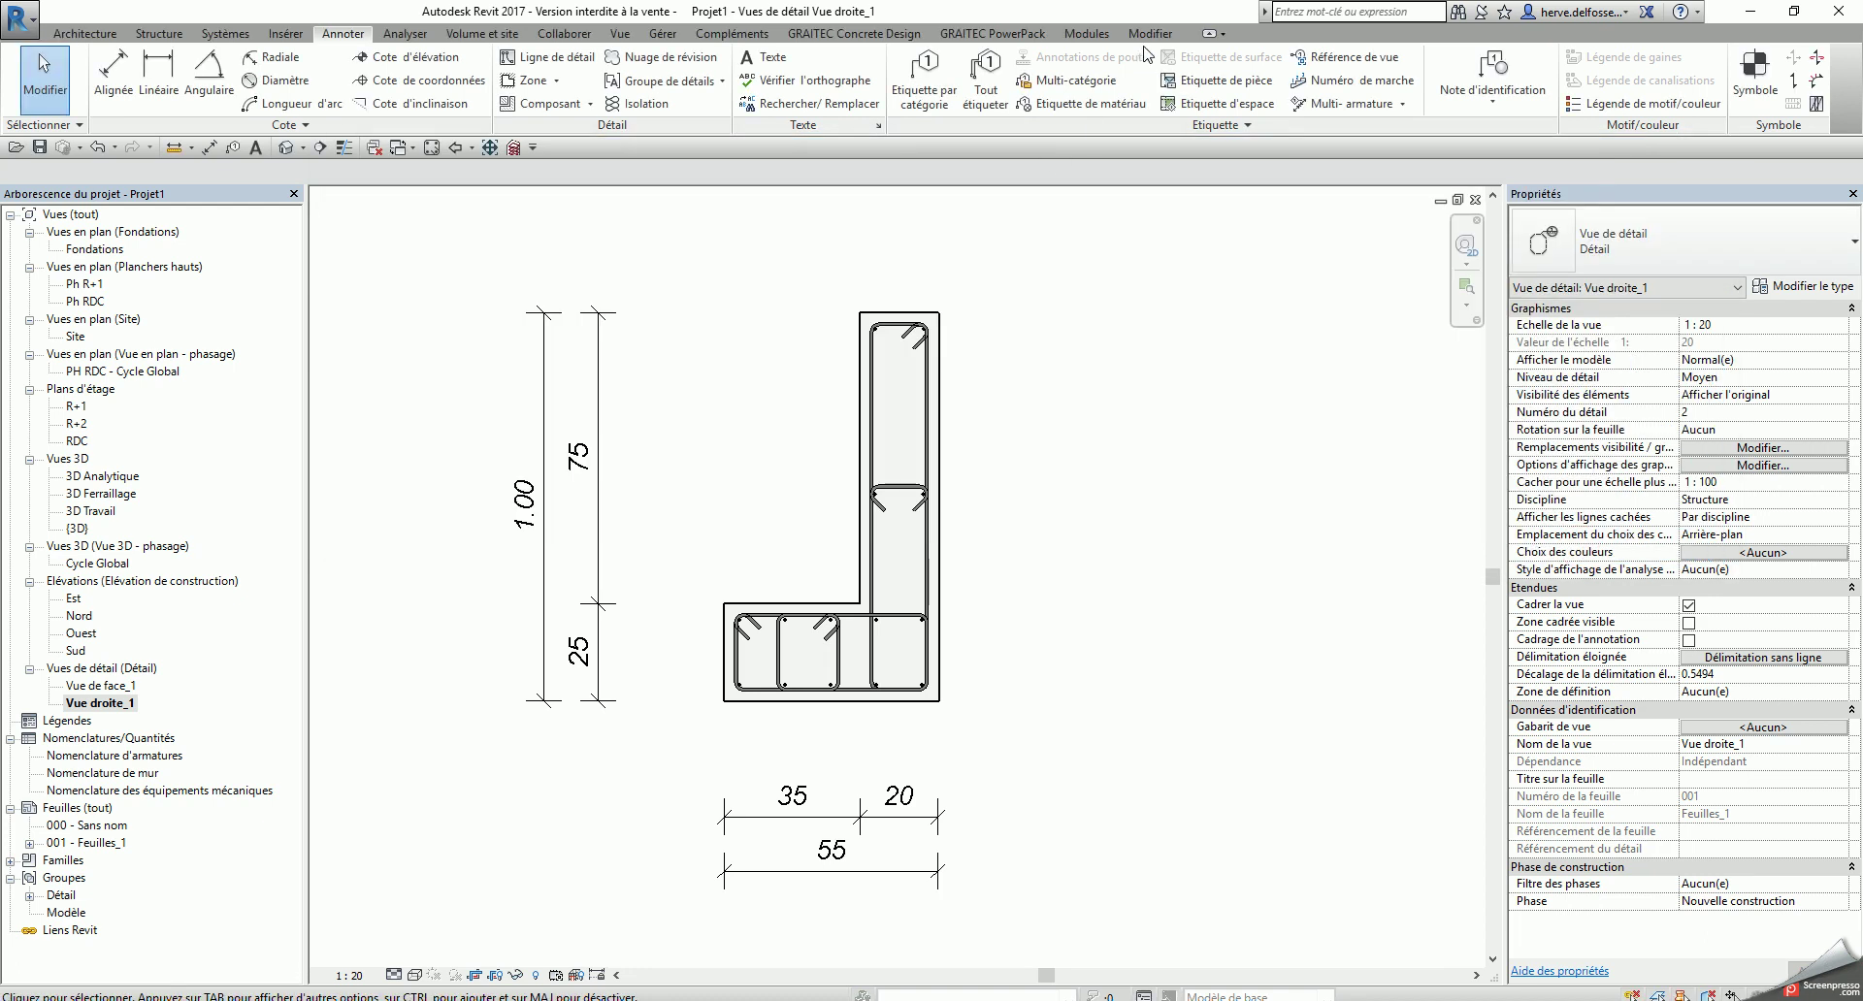
Step: Browse the PowerPack family manager for the reinforcement tags under France, Annotations, Structure, Ferraillage, and close it without loading any
click(990, 34)
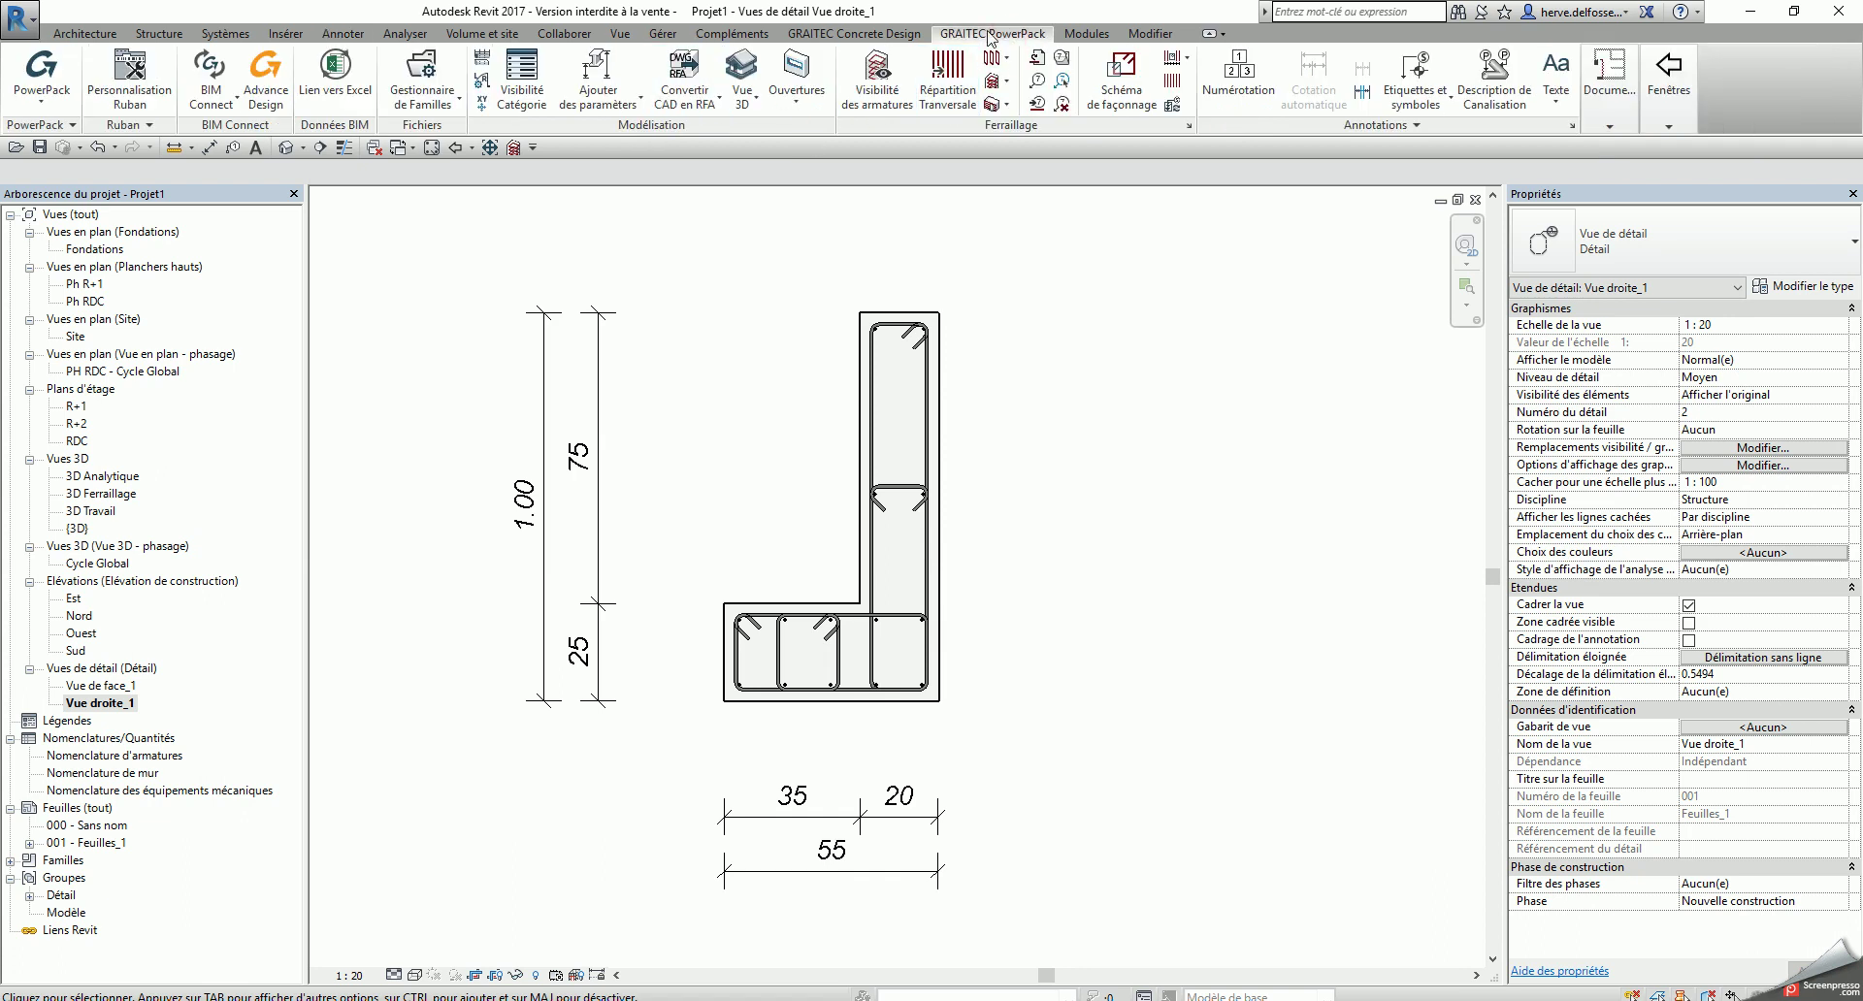
click(1627, 124)
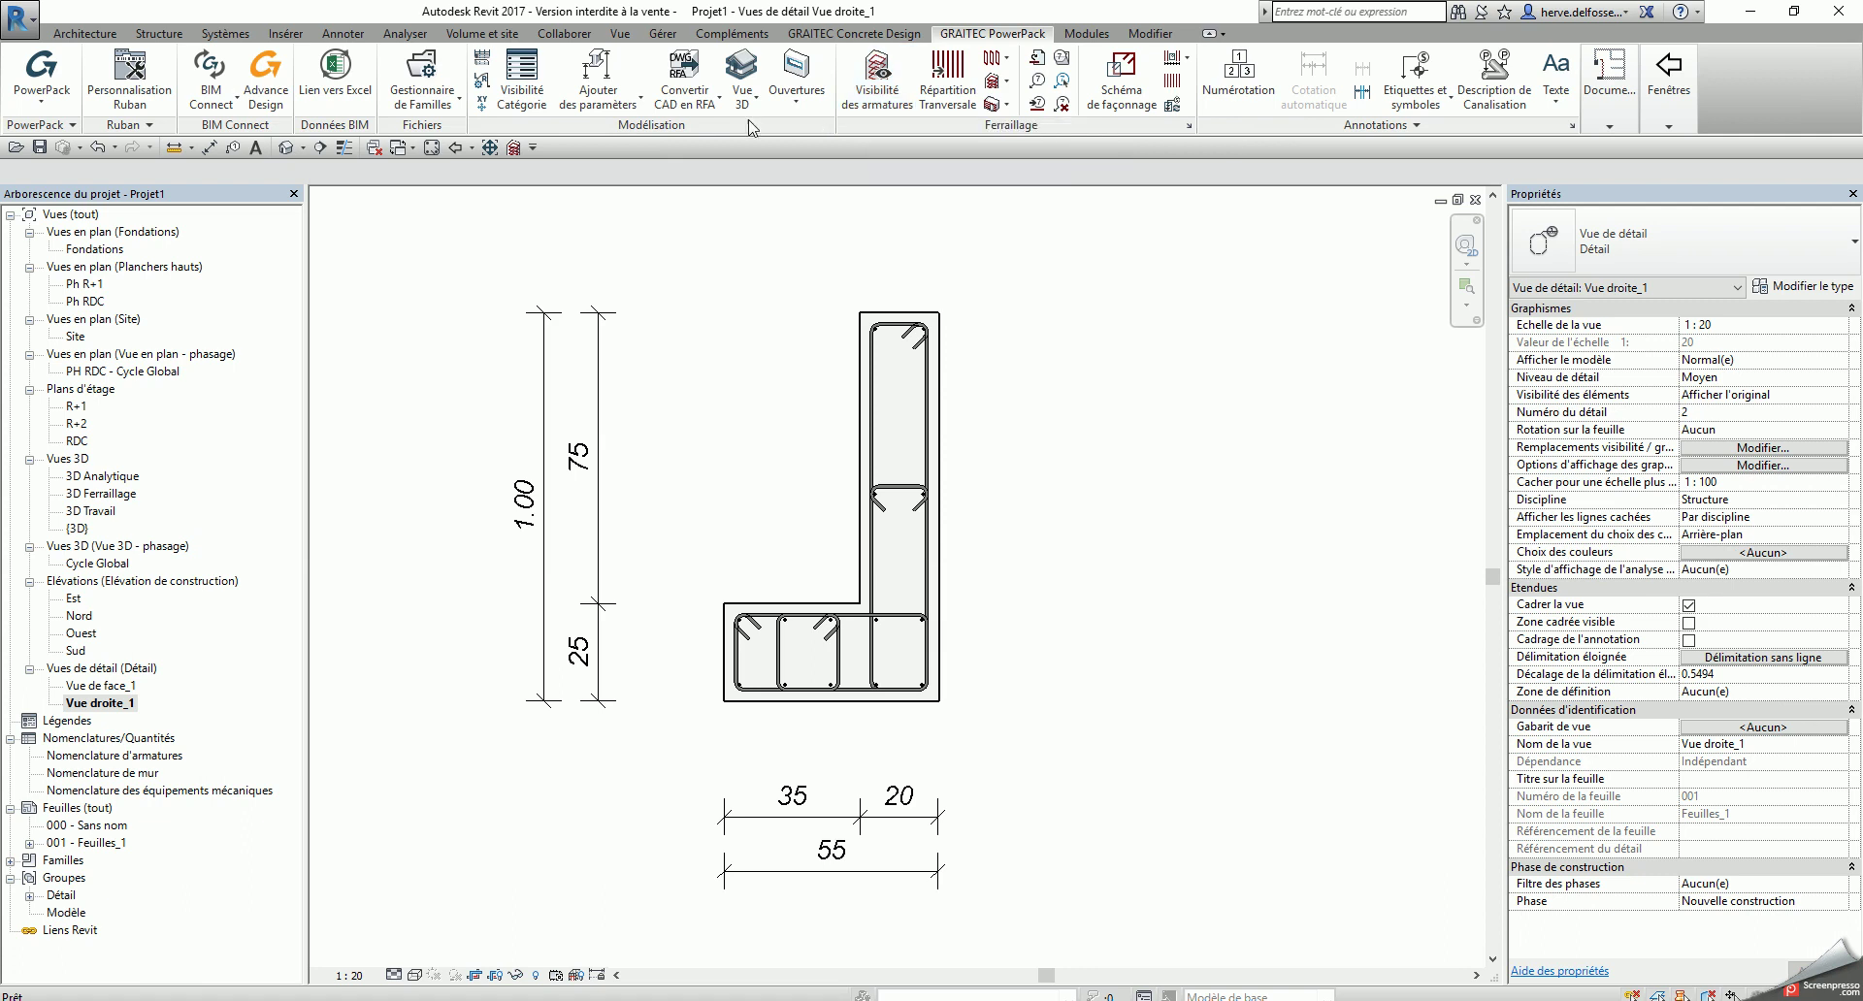
click(449, 109)
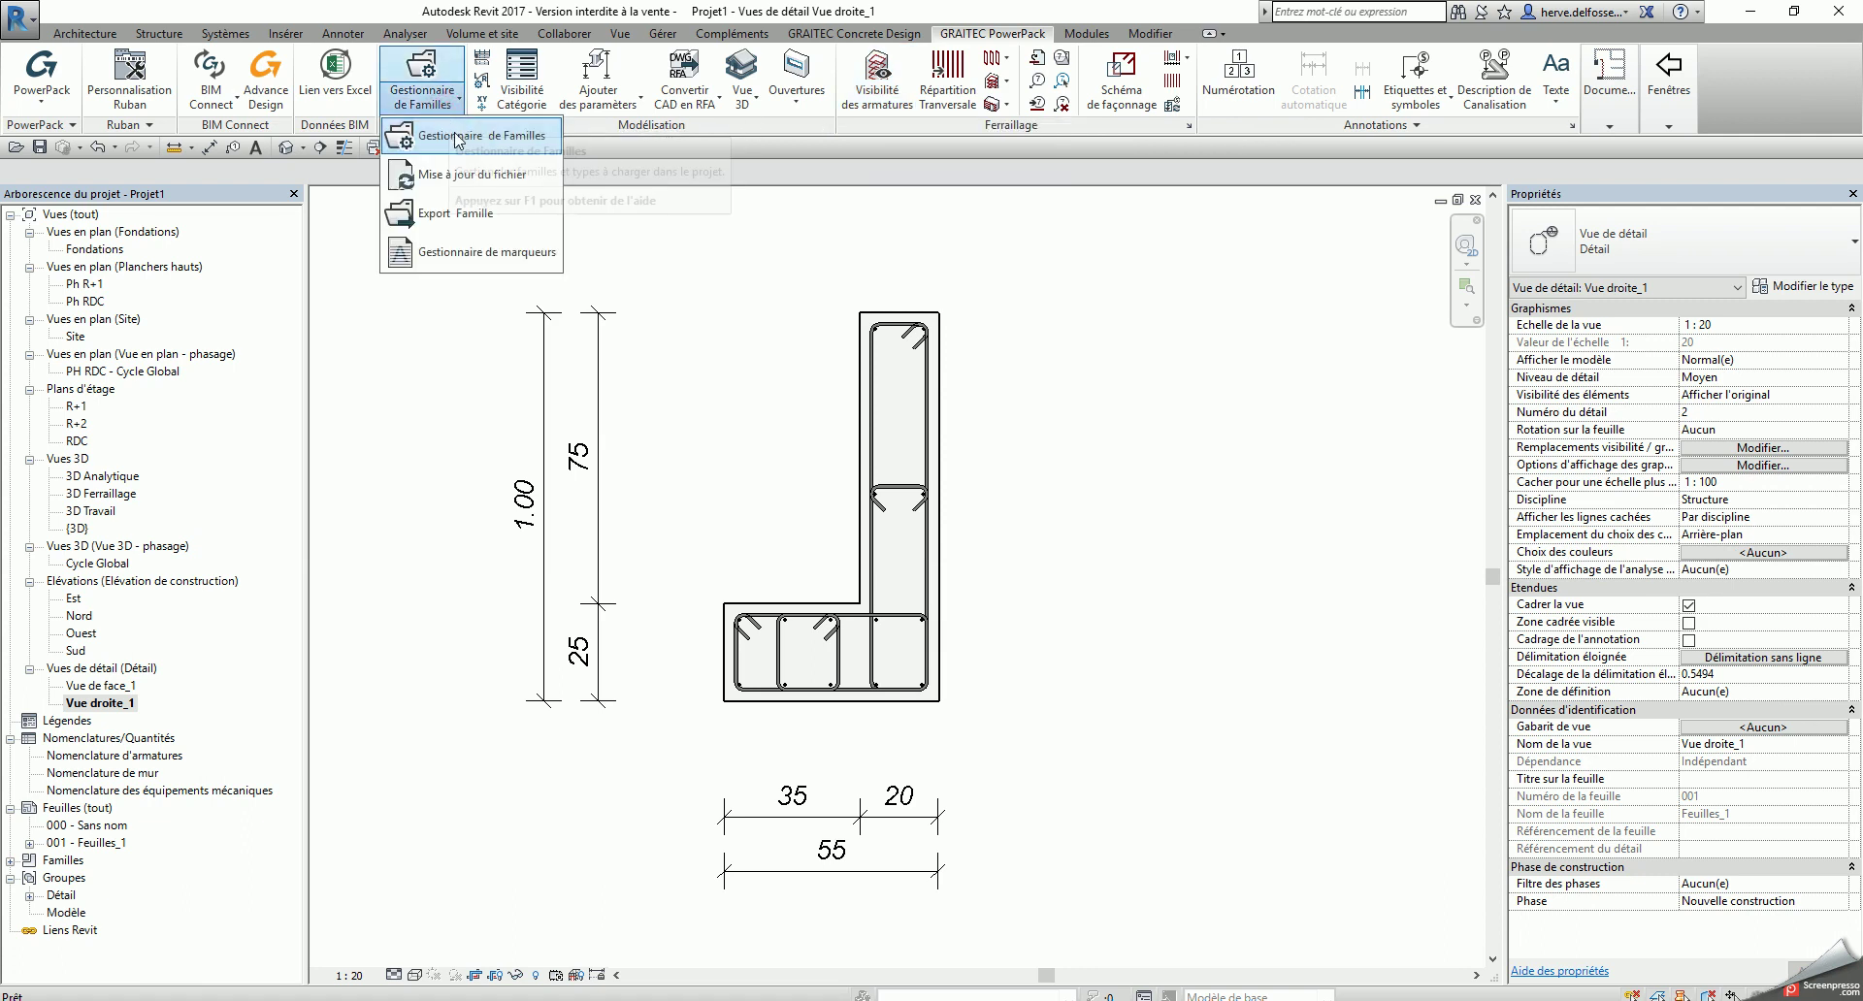
click(422, 136)
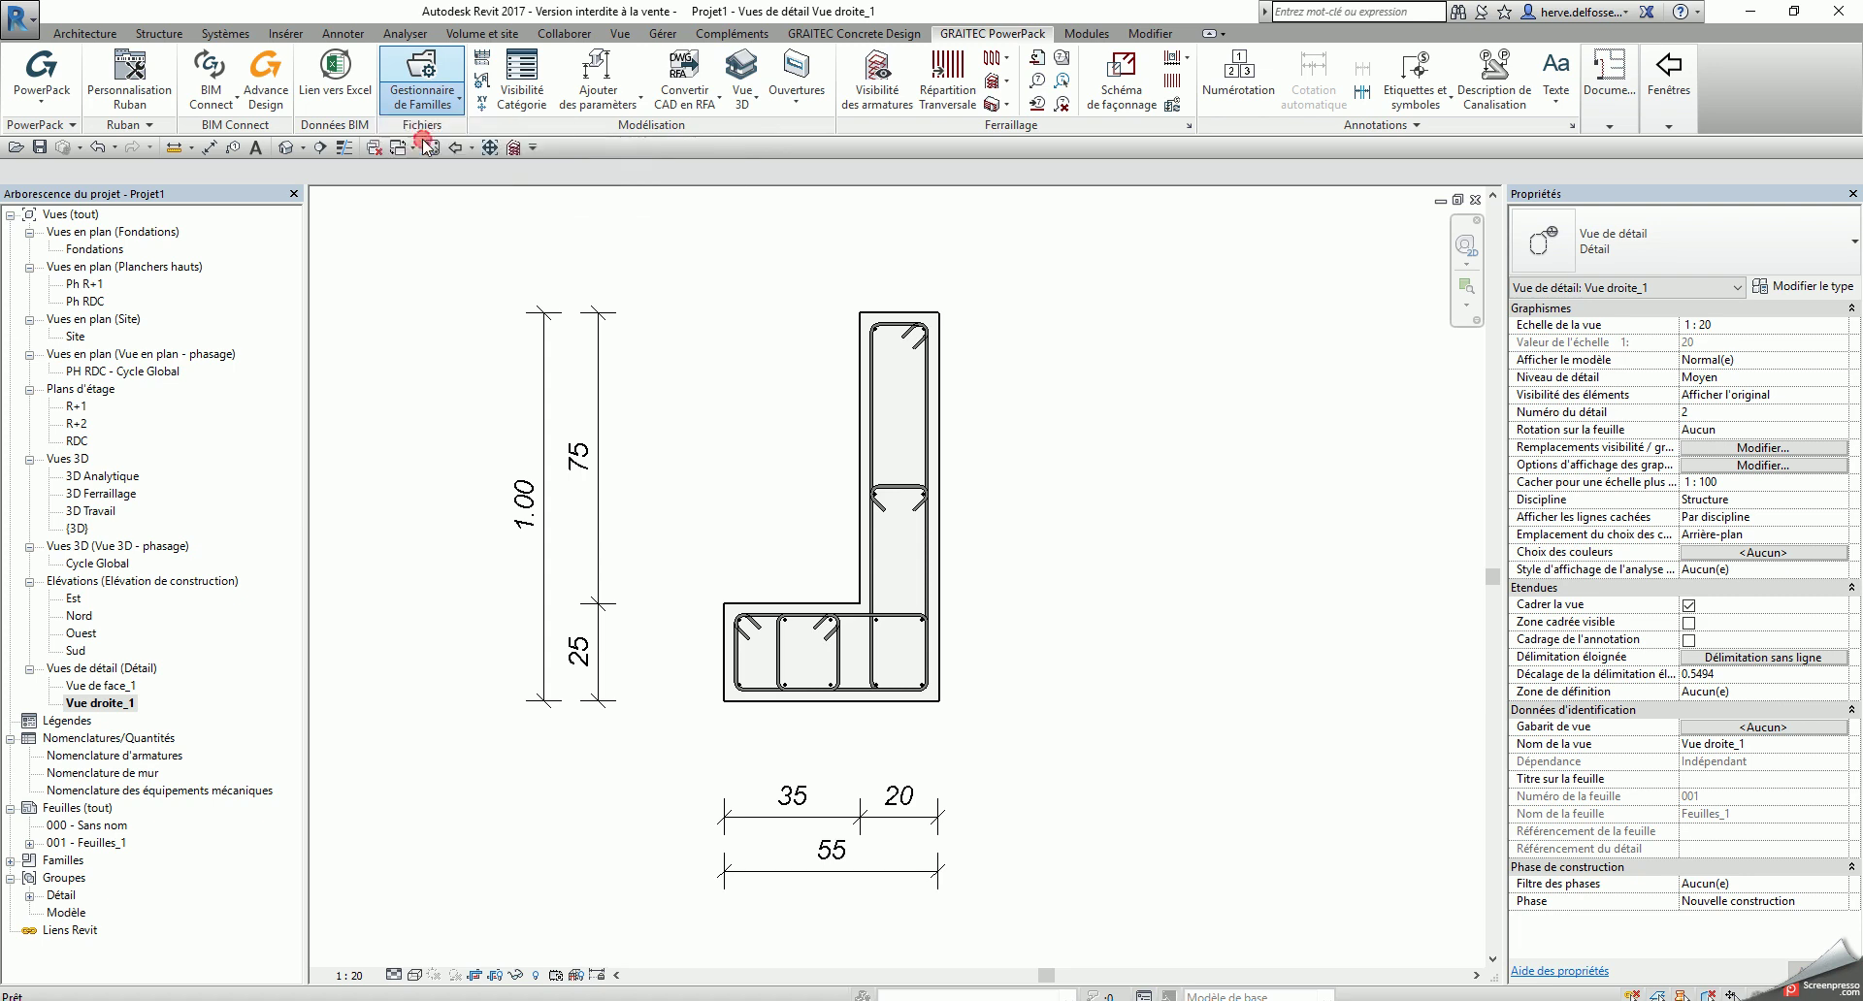
click(339, 241)
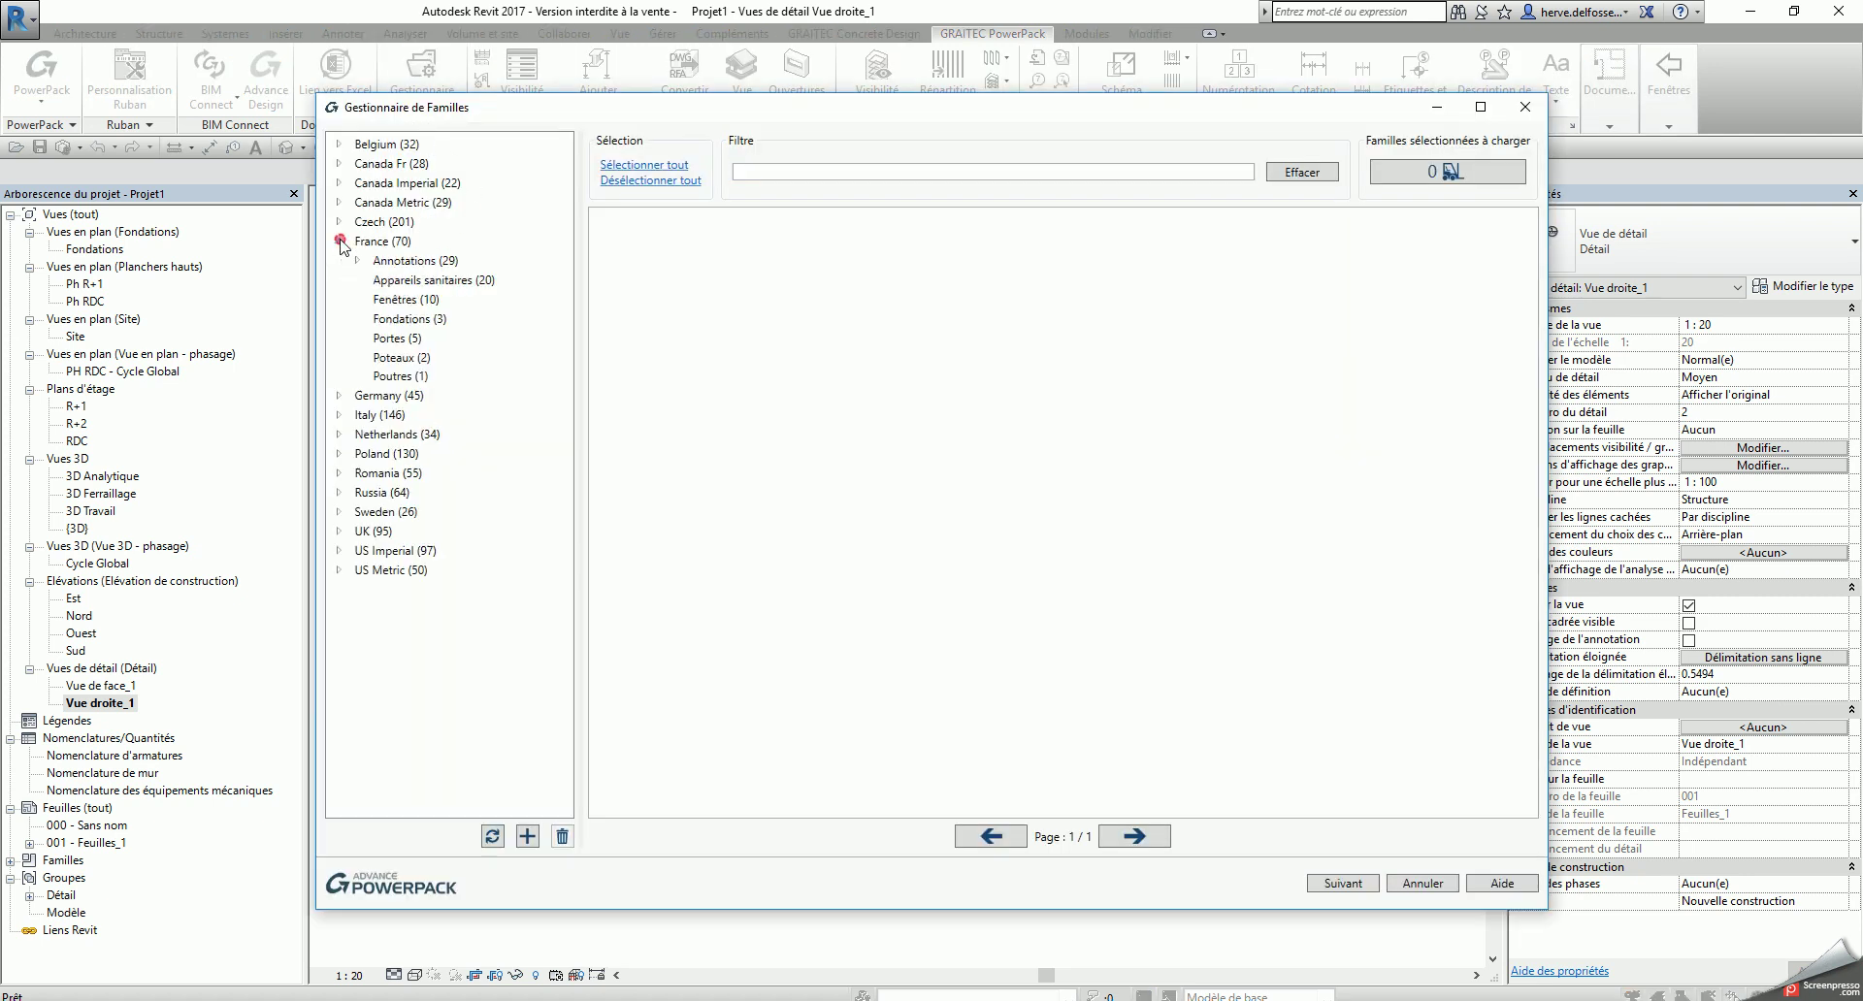
click(358, 261)
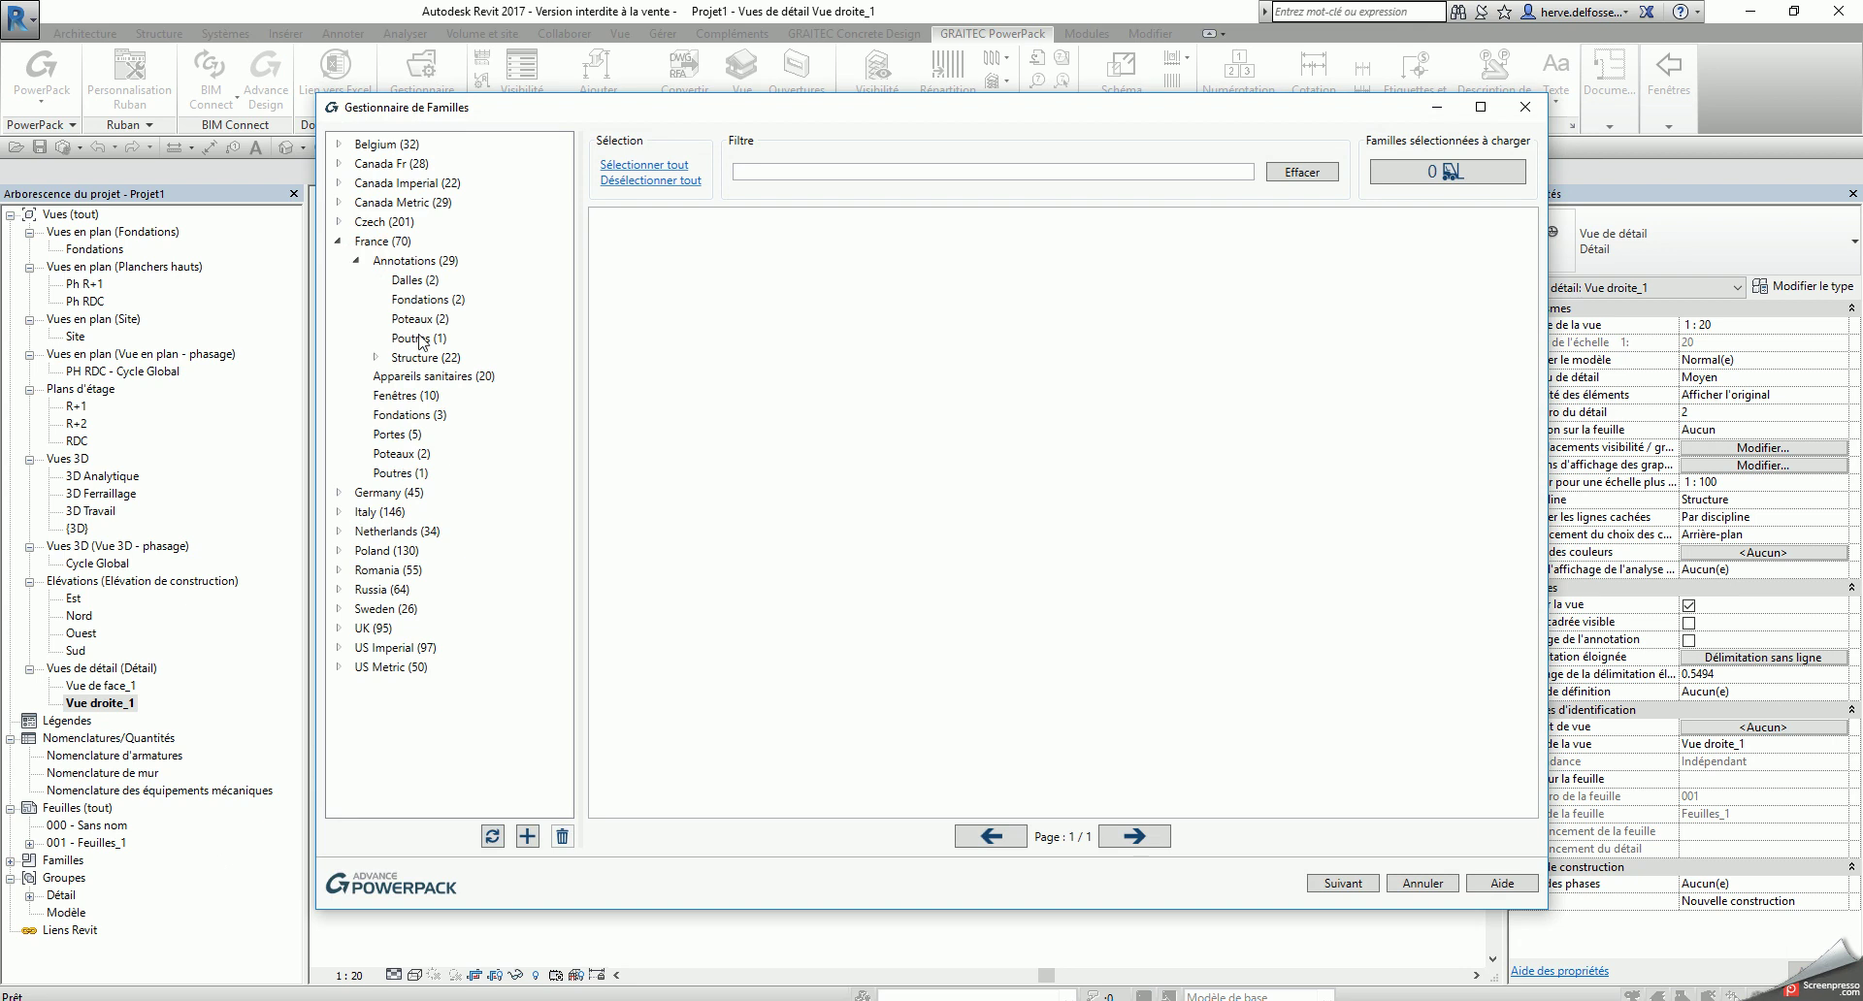
click(375, 358)
click(438, 397)
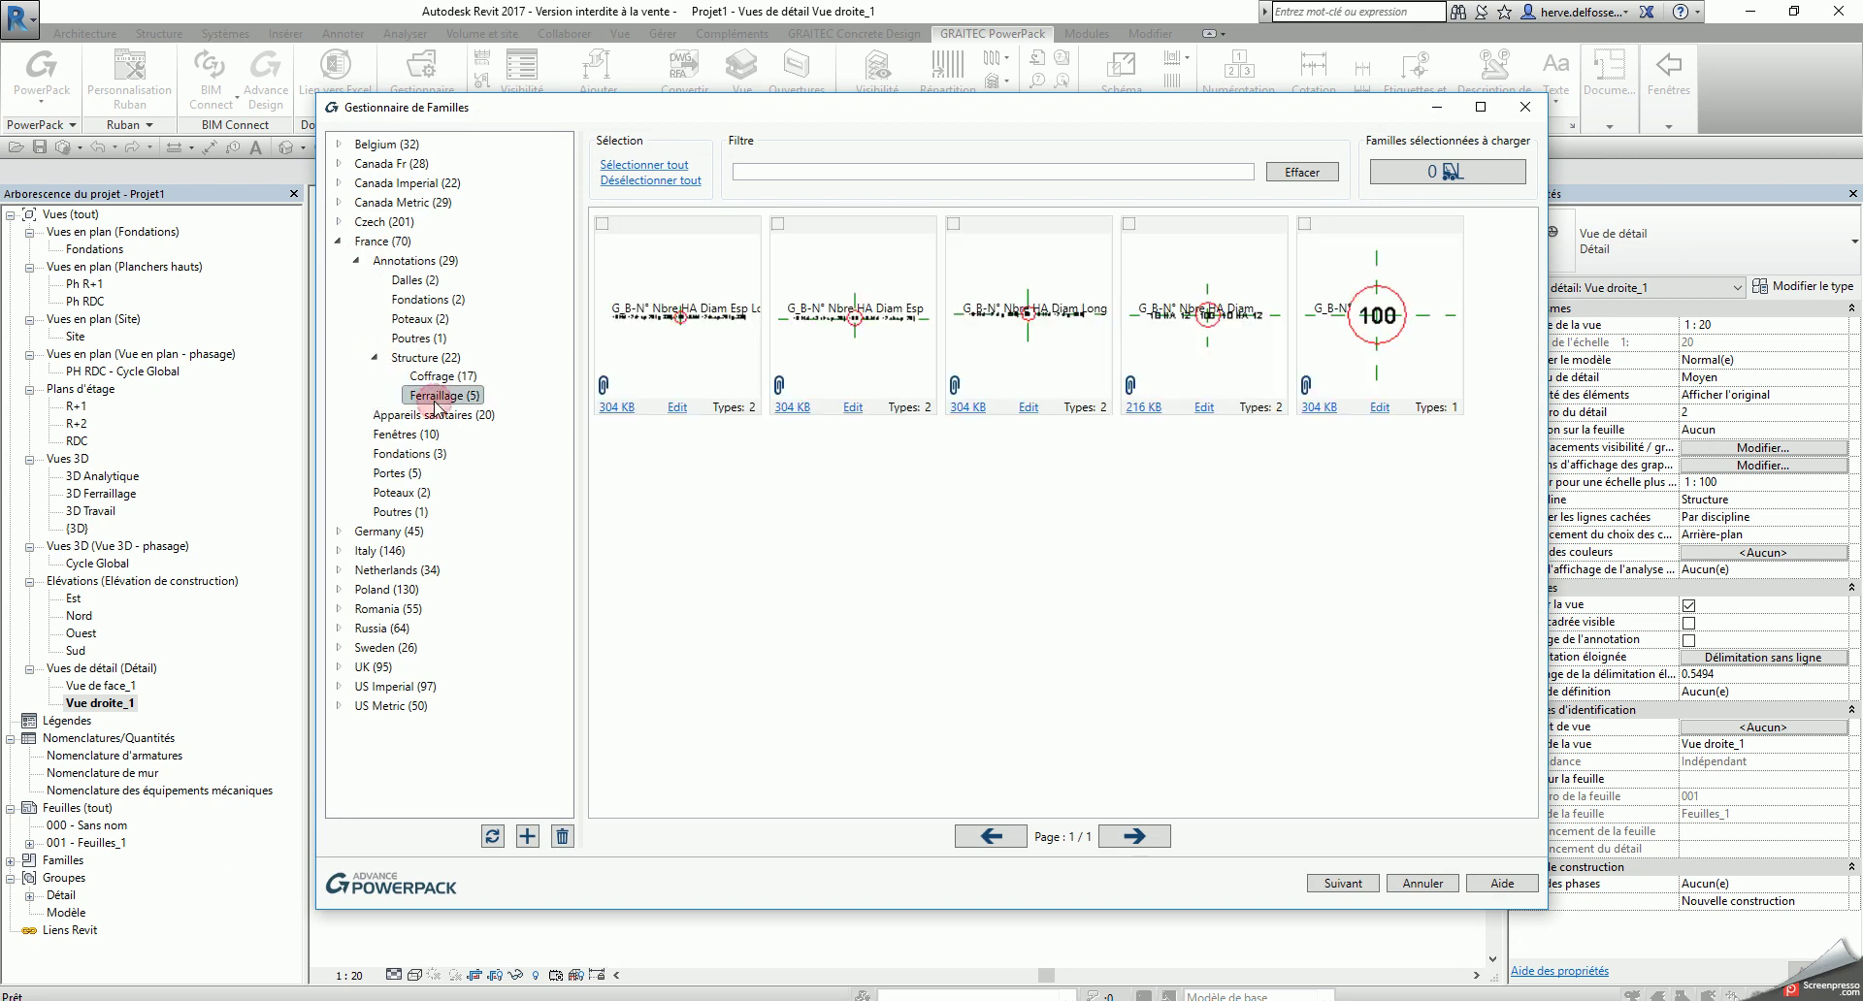
mouse_move(1323, 361)
key(Escape)
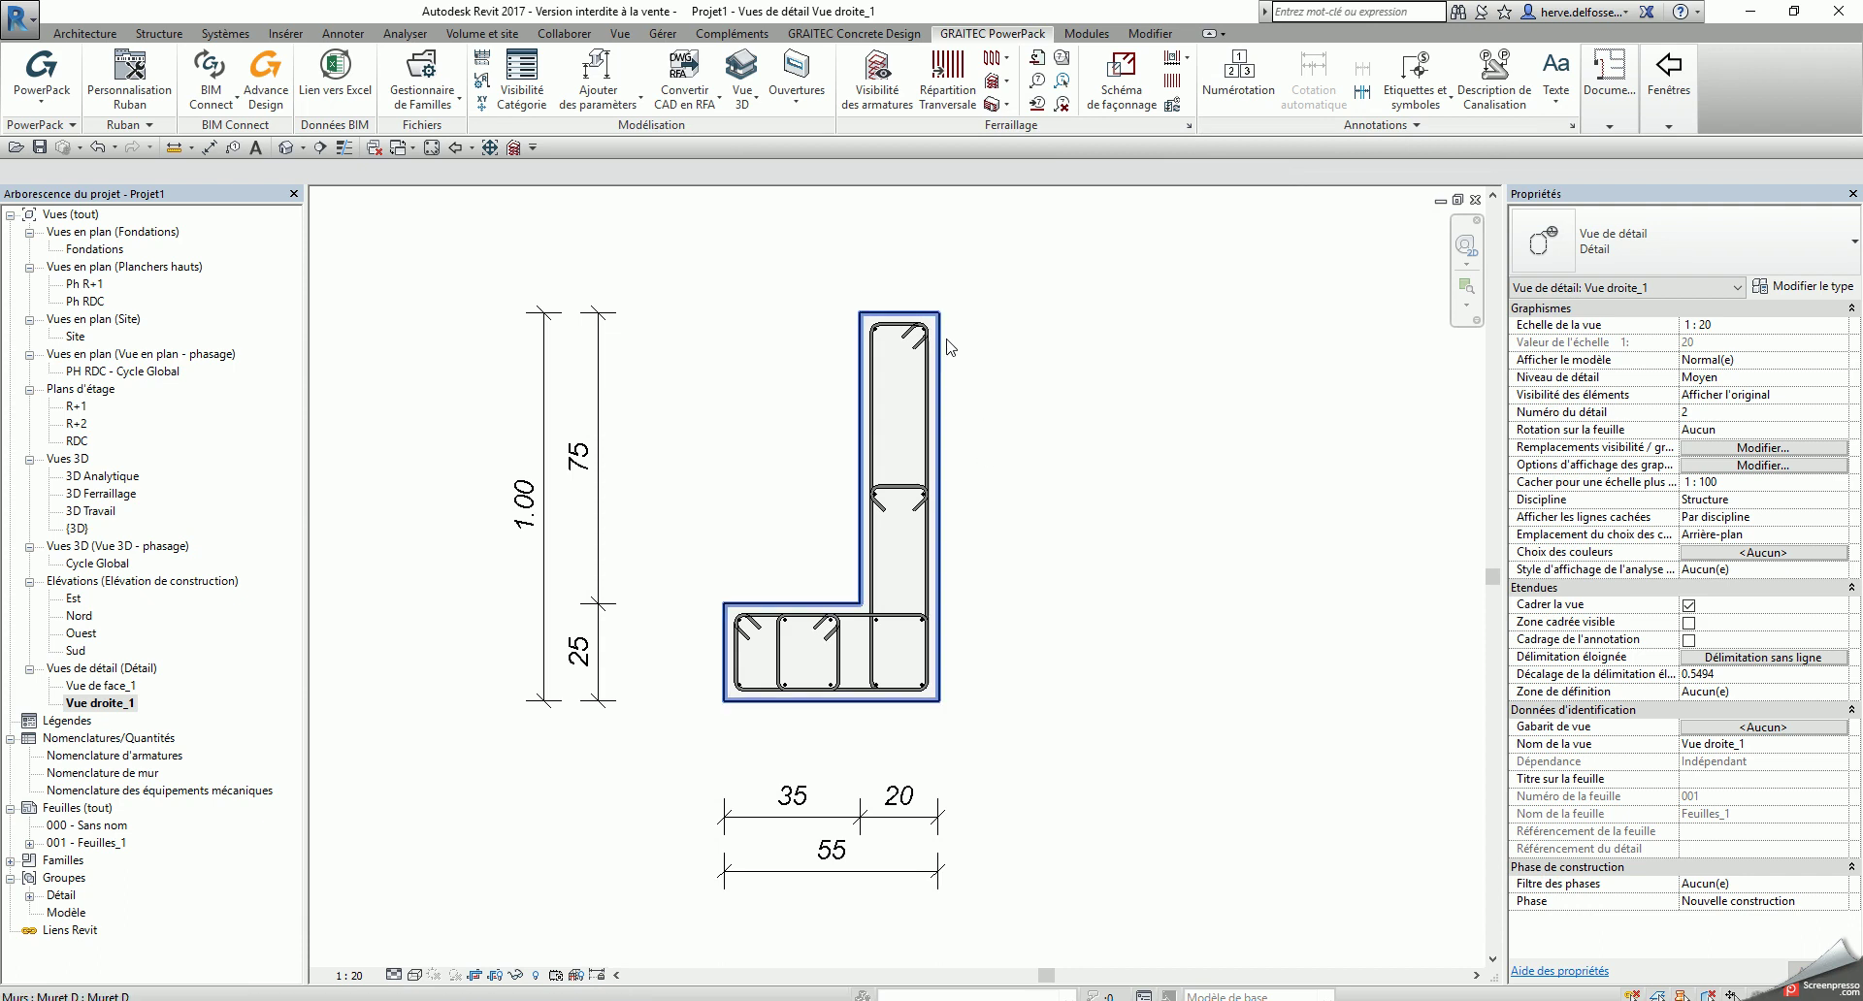
Step: Tag by category, with leaders, the wall's vertical stirrup, its horizontal tie, the footing's long bar and the footing's inner stirrup
click(343, 33)
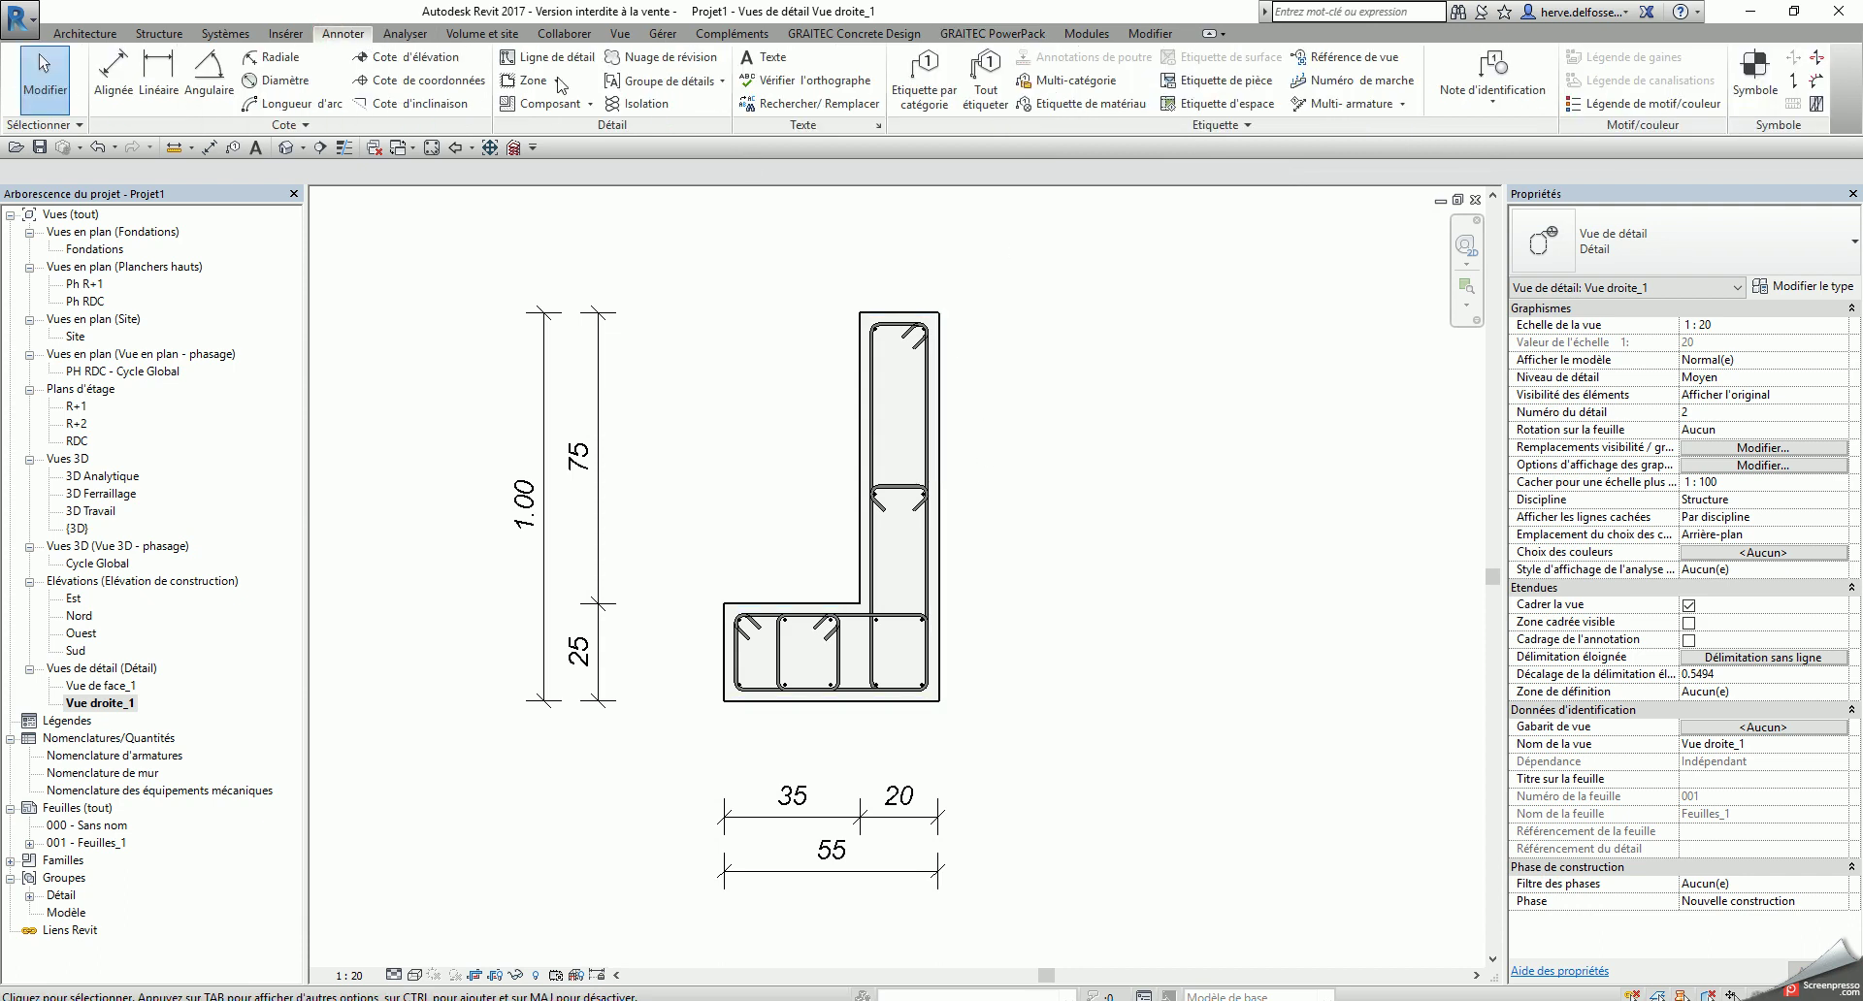
click(924, 95)
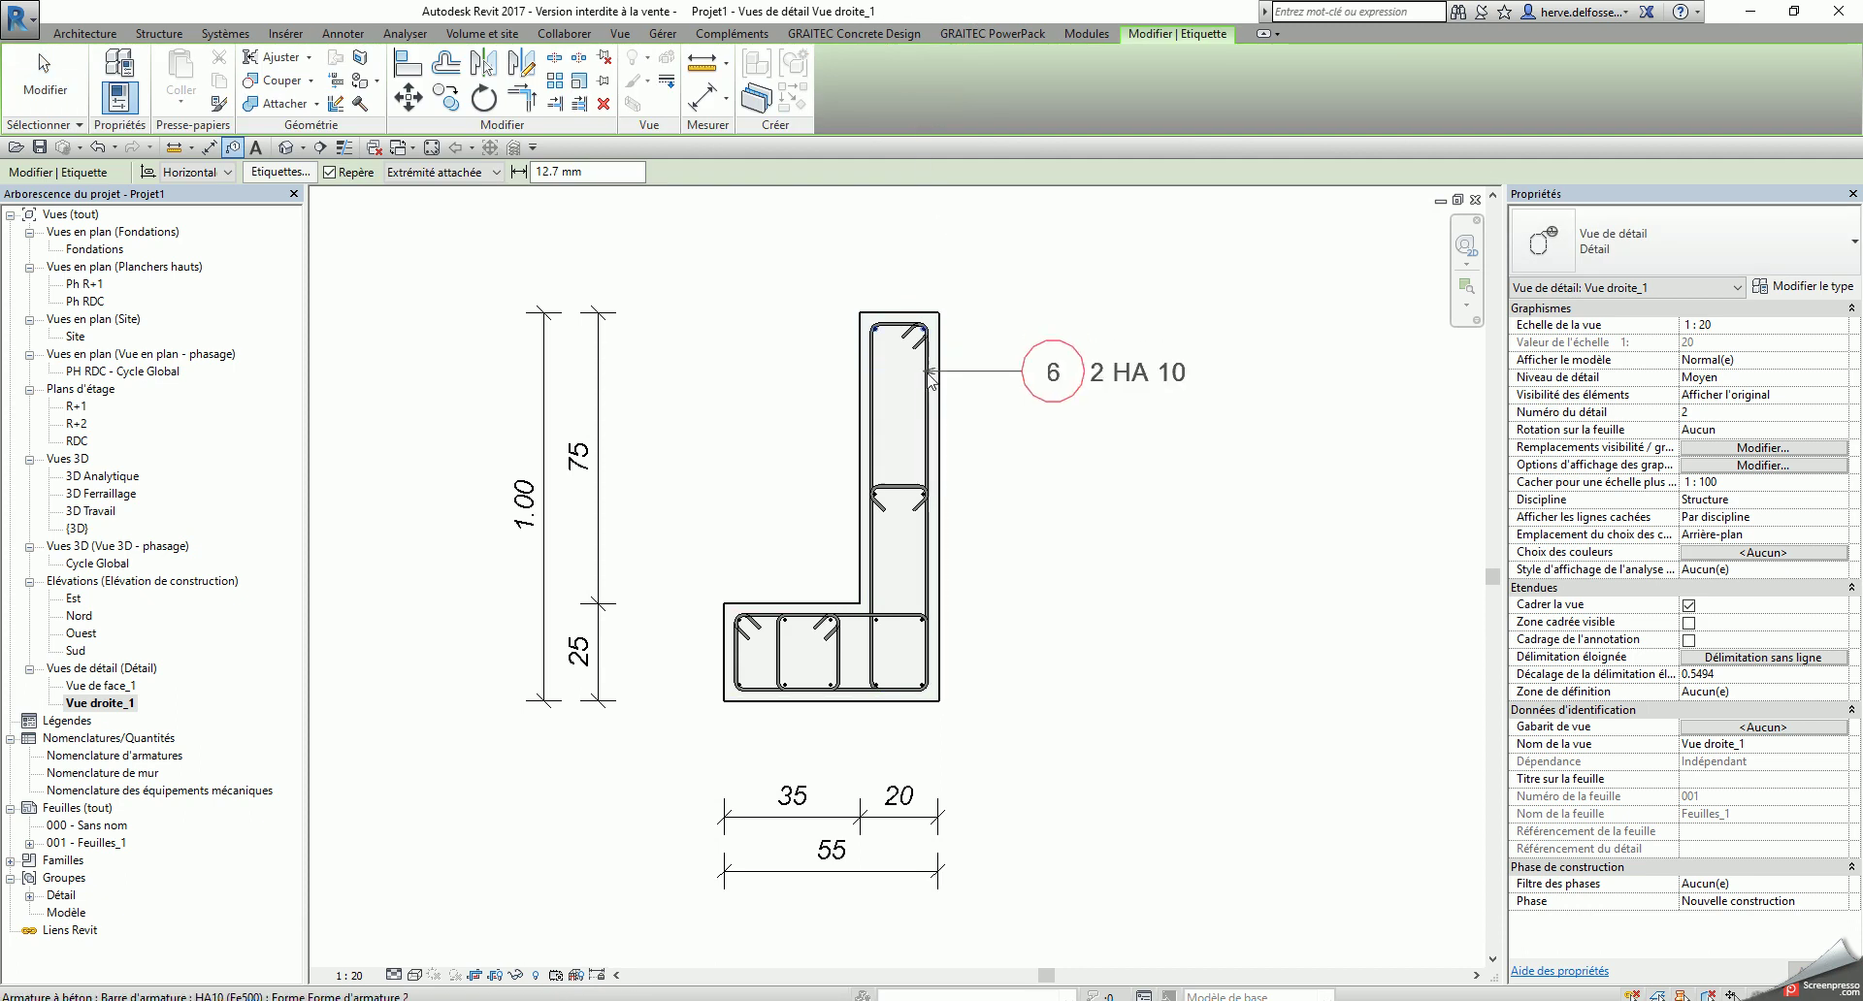
scroll(930, 386, up, 2)
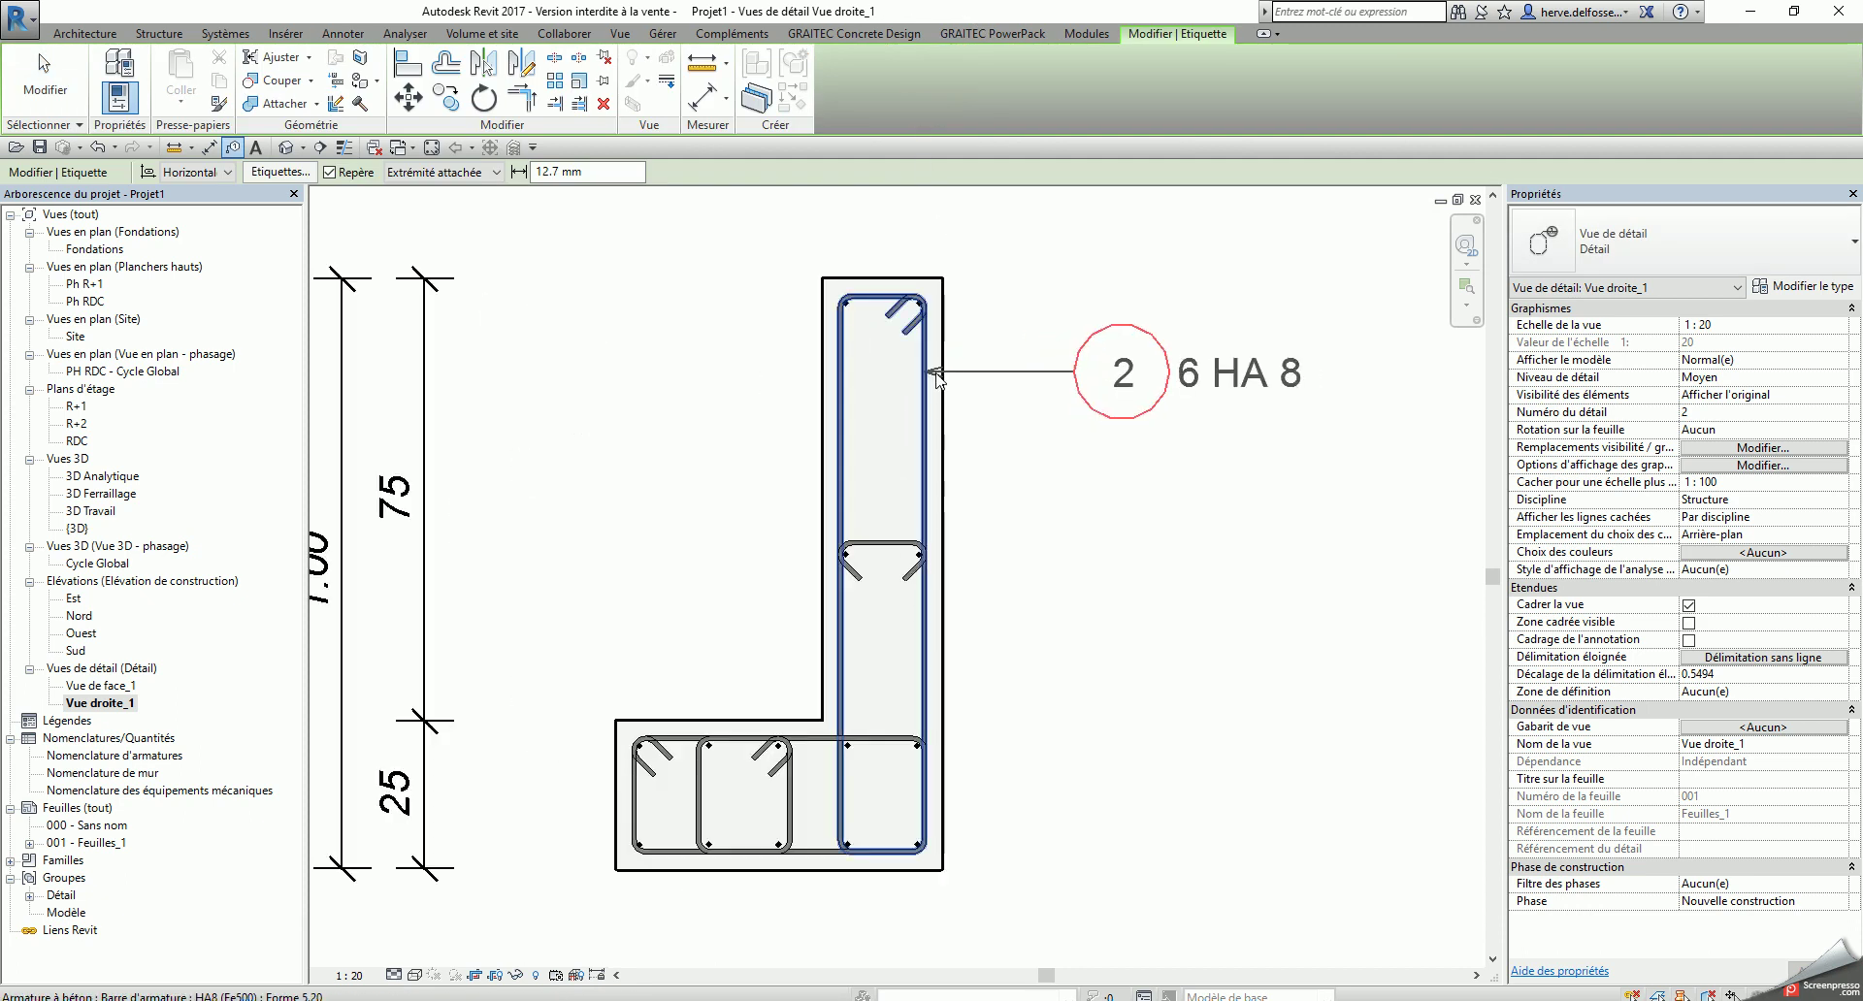
click(935, 382)
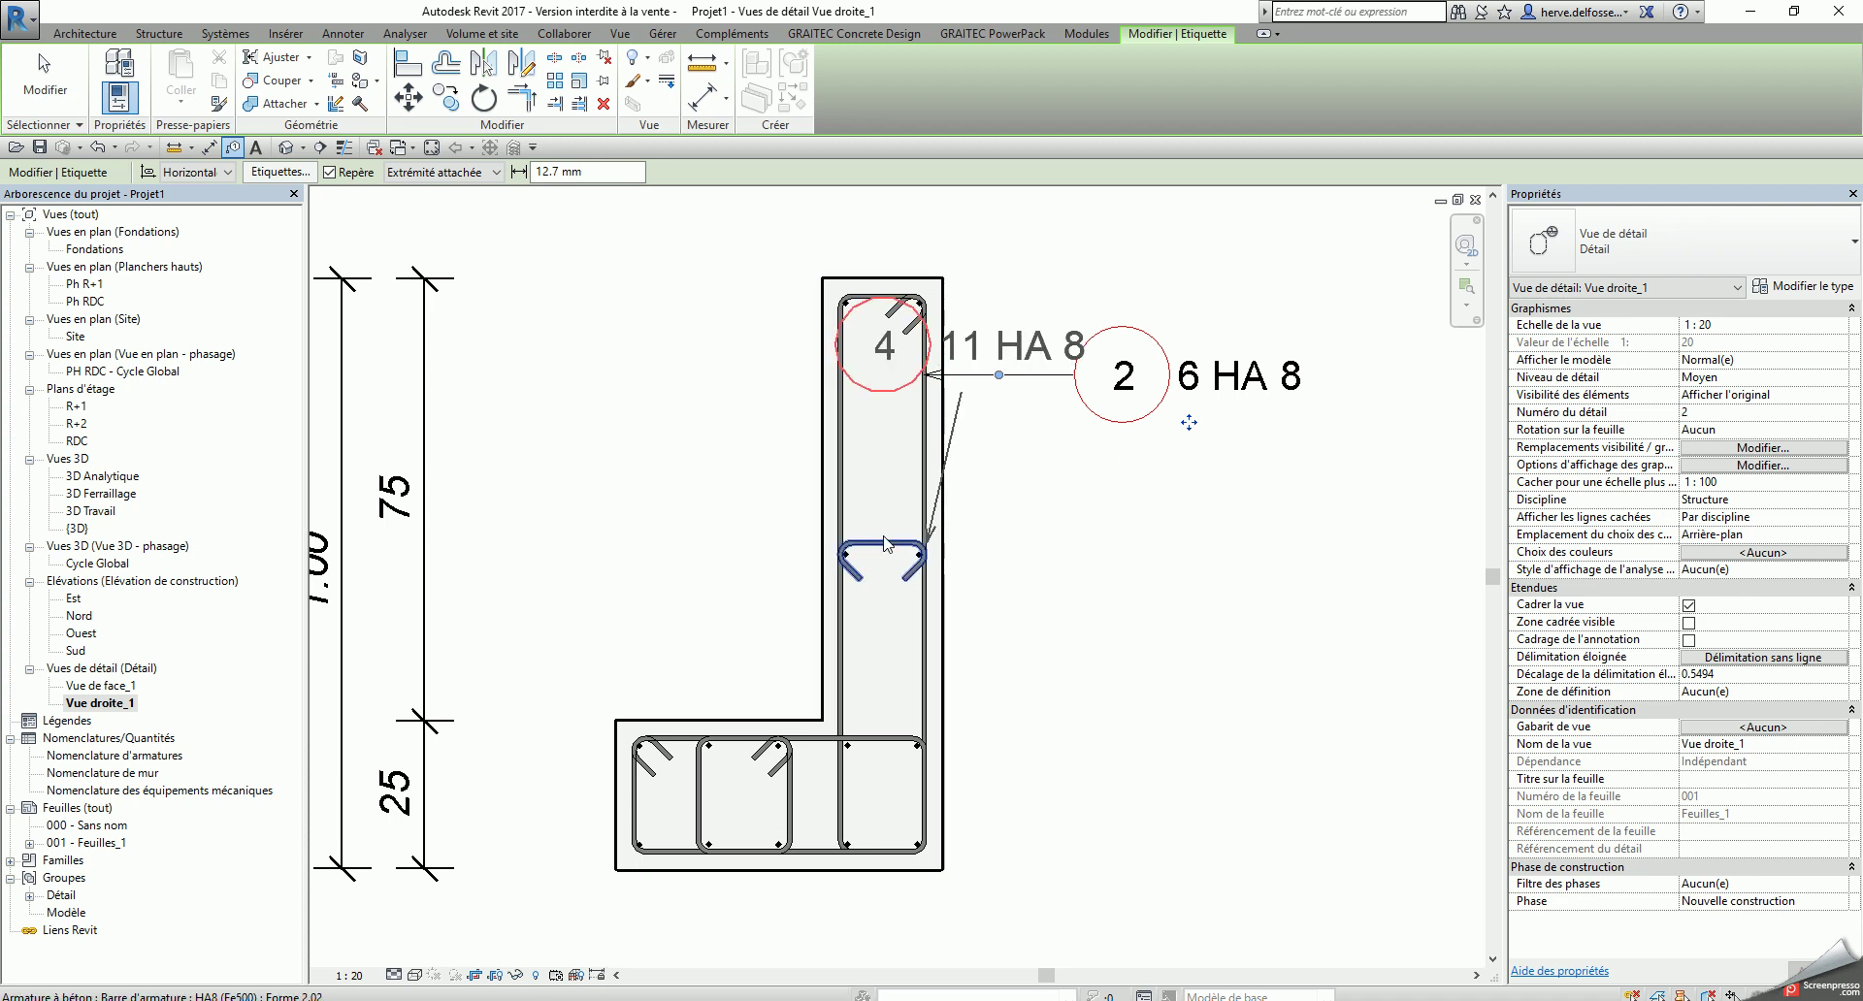
click(886, 545)
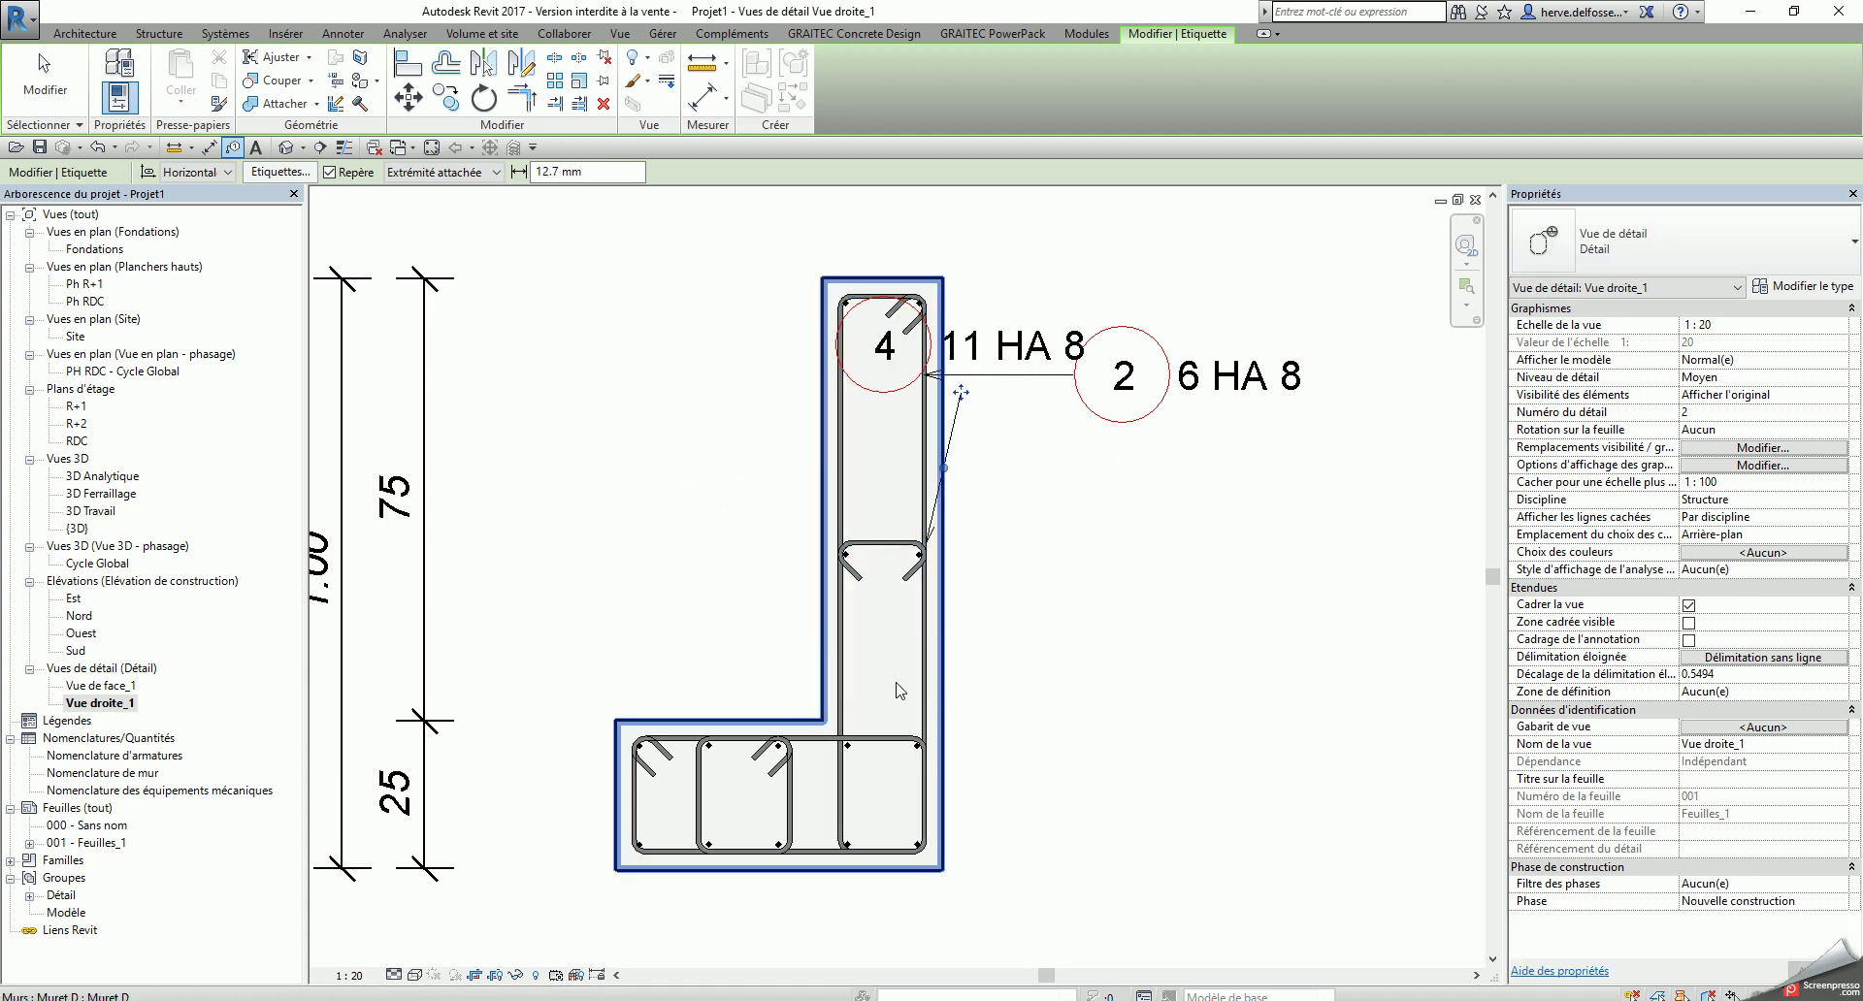
click(880, 741)
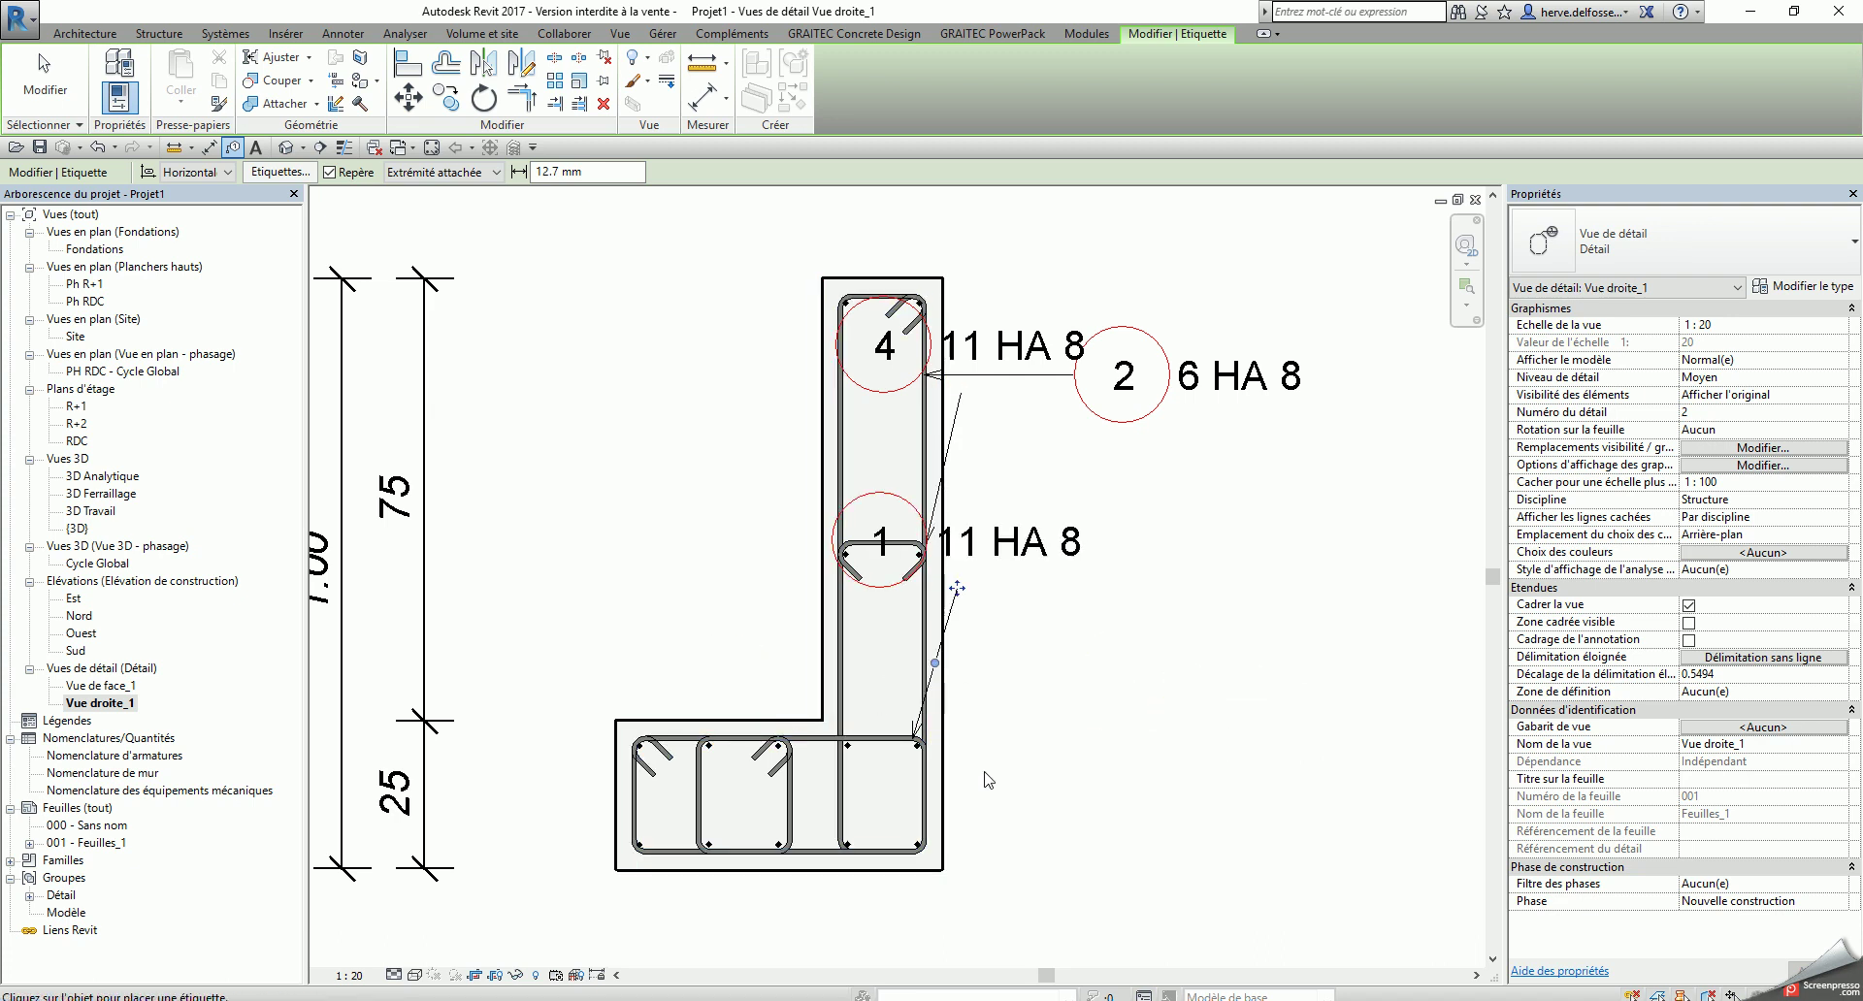
click(801, 824)
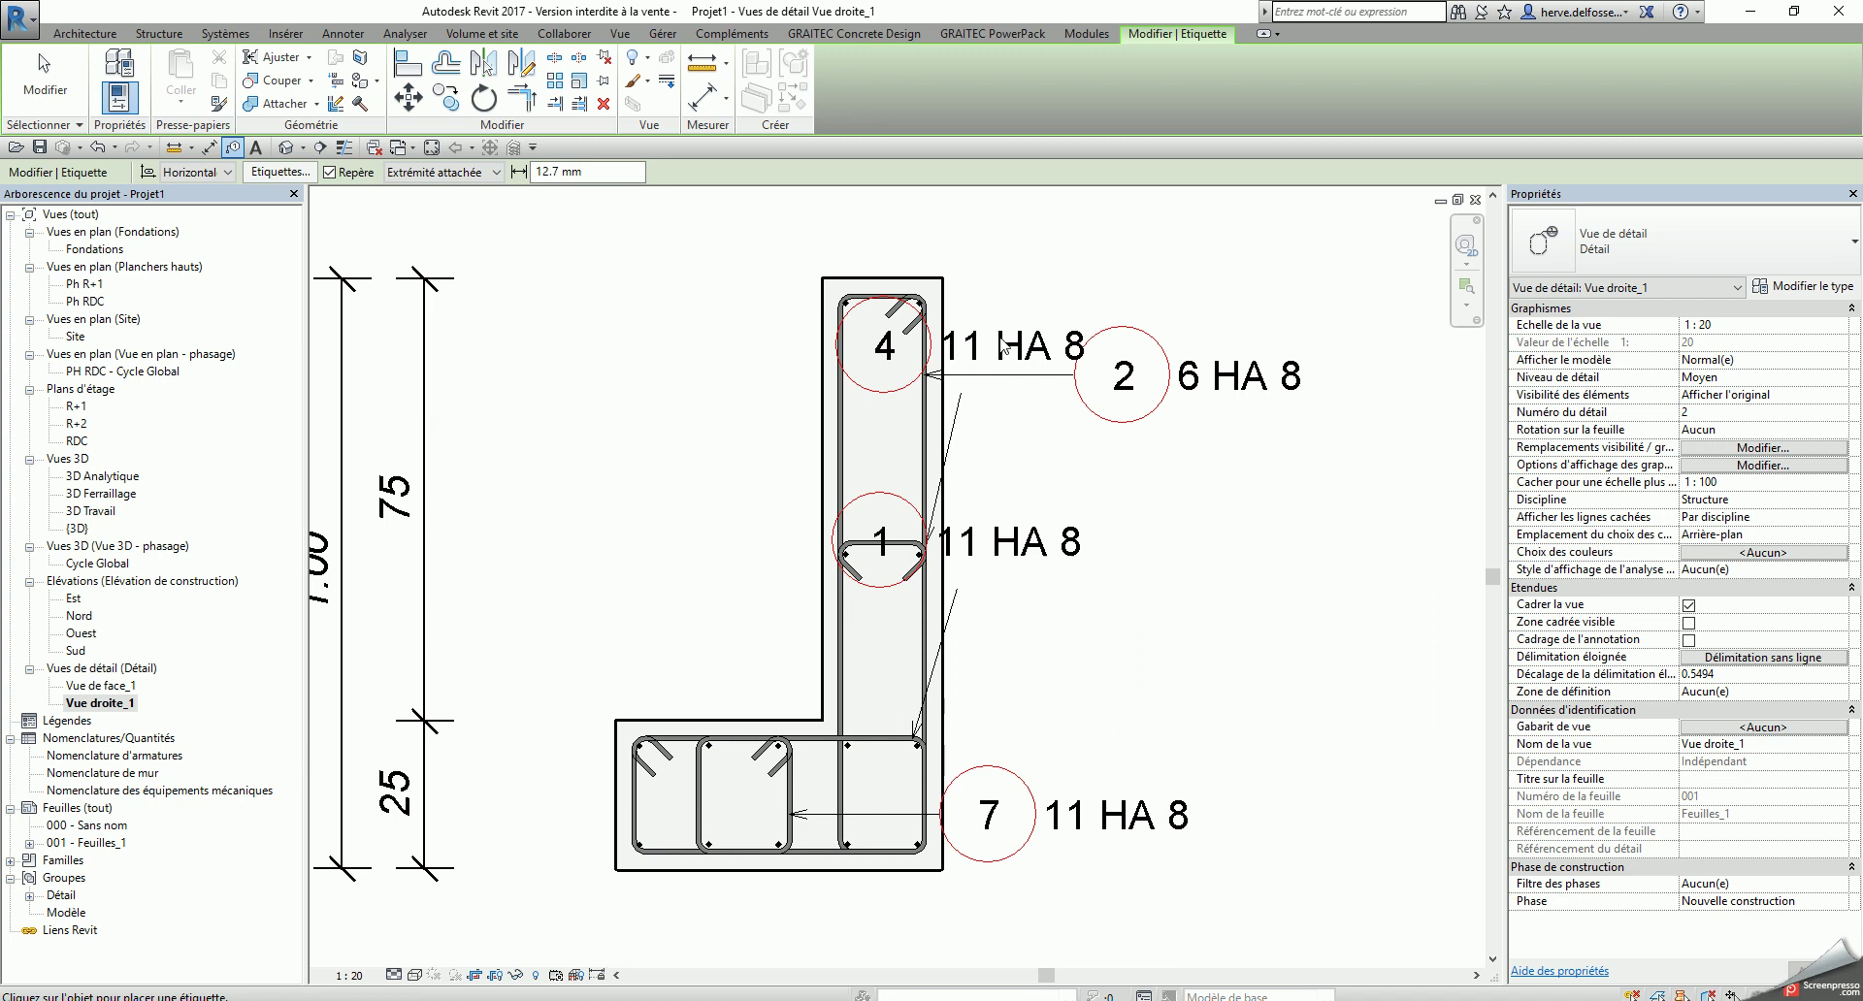
scroll(1078, 427, down, 1)
key(Escape)
key(Escape)
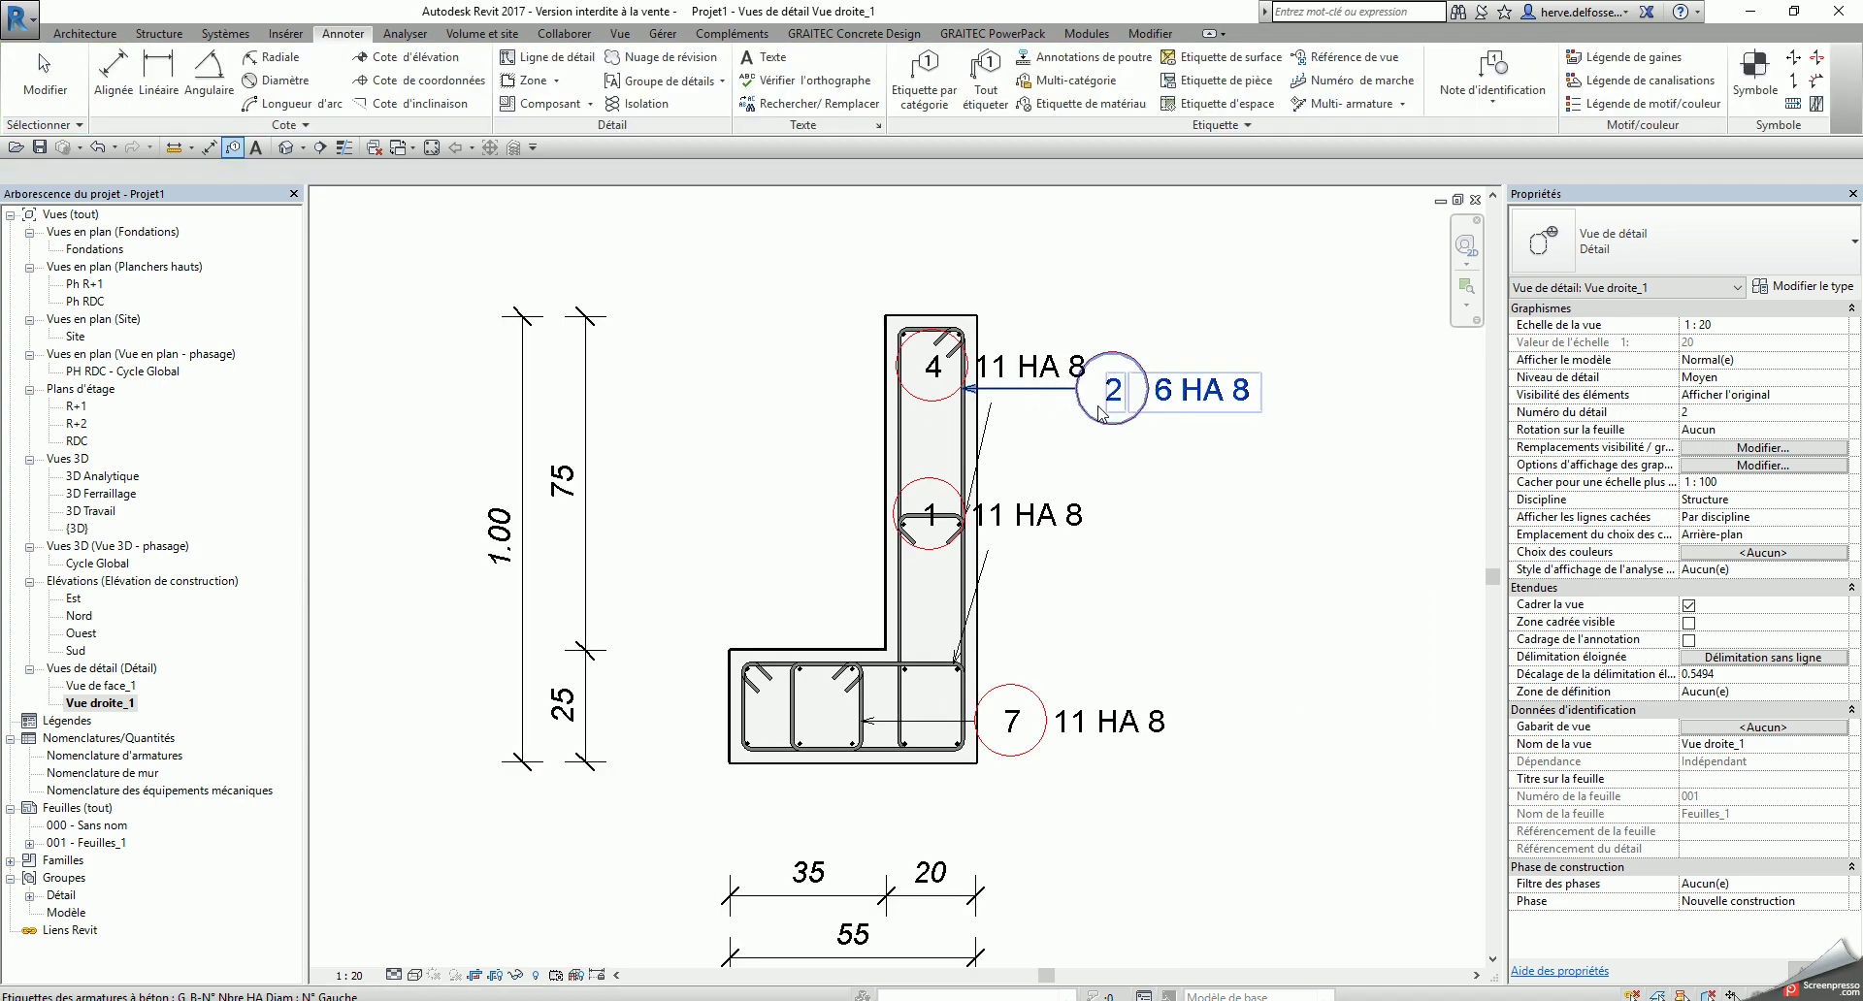
Step: Move tags 2 and 4 clear of the wall, stacked one above the other, and give tag 4 a right-angled leader
click(1101, 414)
drag(1165, 425, 1211, 413)
click(1042, 436)
click(987, 424)
drag(987, 424, 1219, 485)
drag(1042, 482, 928, 448)
Step: Align tags 1 and 7 below the other two tags and bend tag 1's leader at a right angle
click(998, 610)
click(987, 591)
drag(990, 552, 1242, 606)
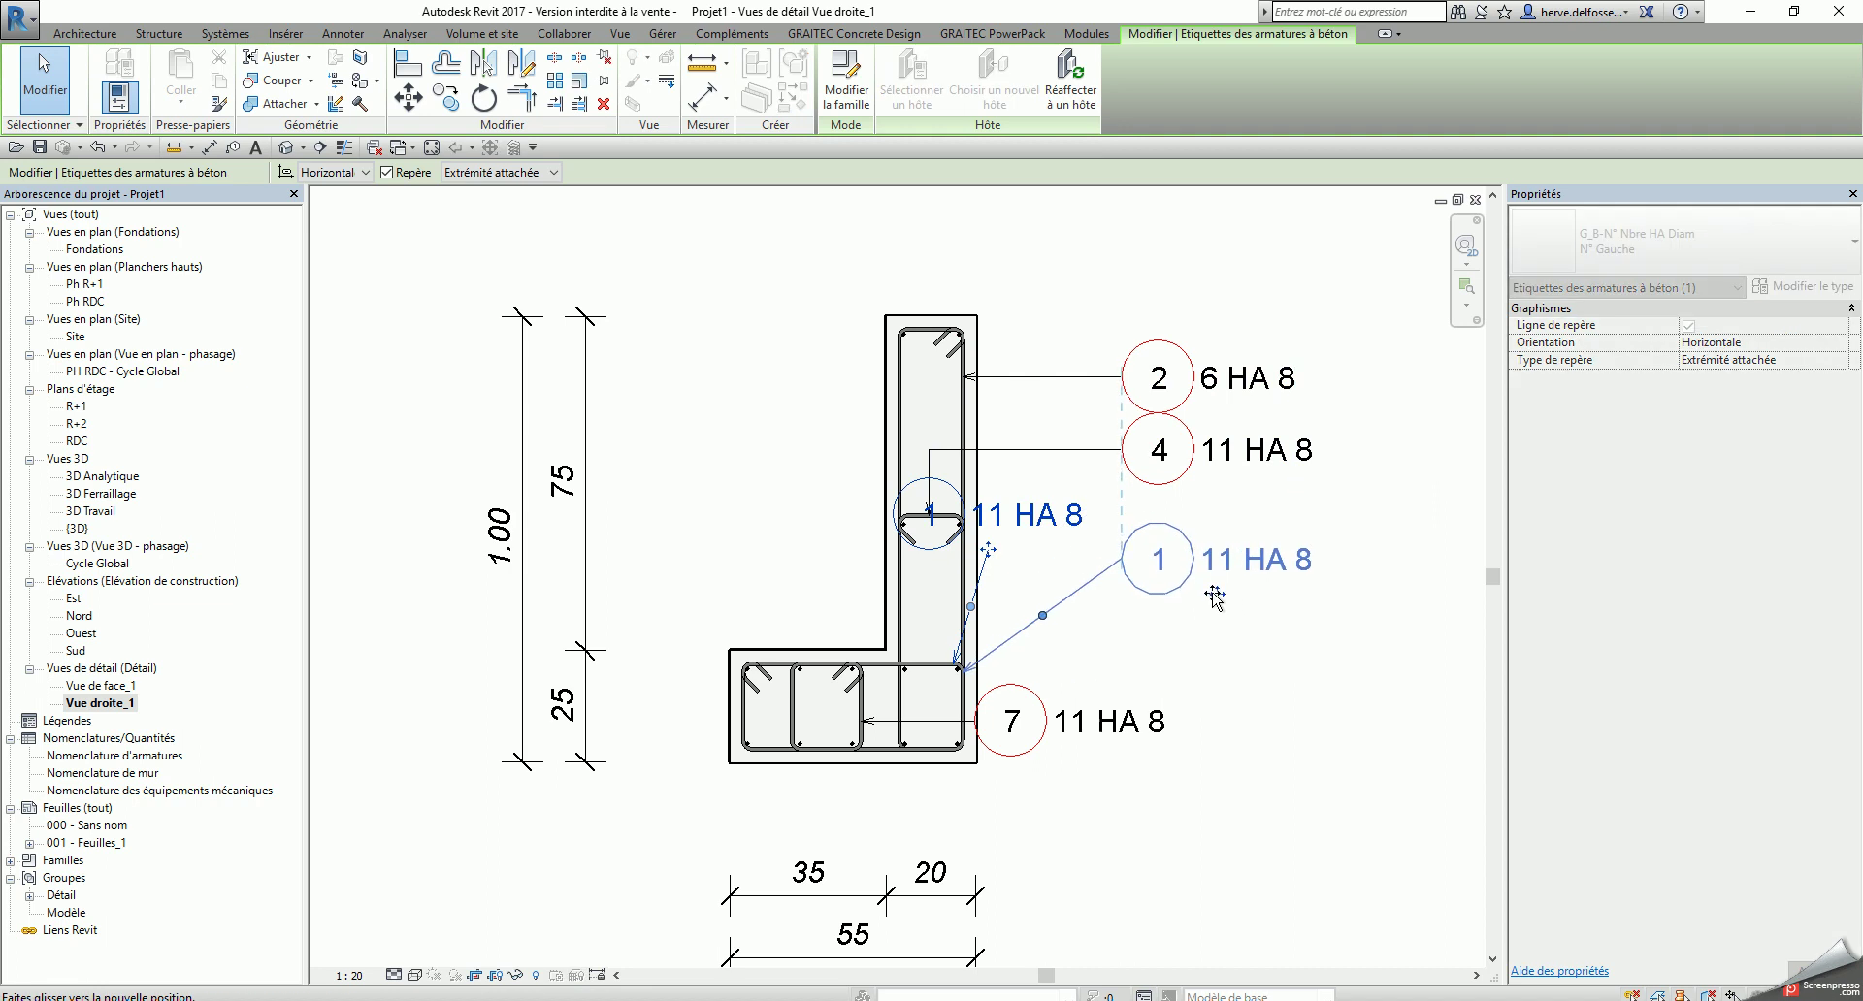
drag(1029, 614, 933, 563)
click(1067, 747)
drag(1065, 762, 1212, 739)
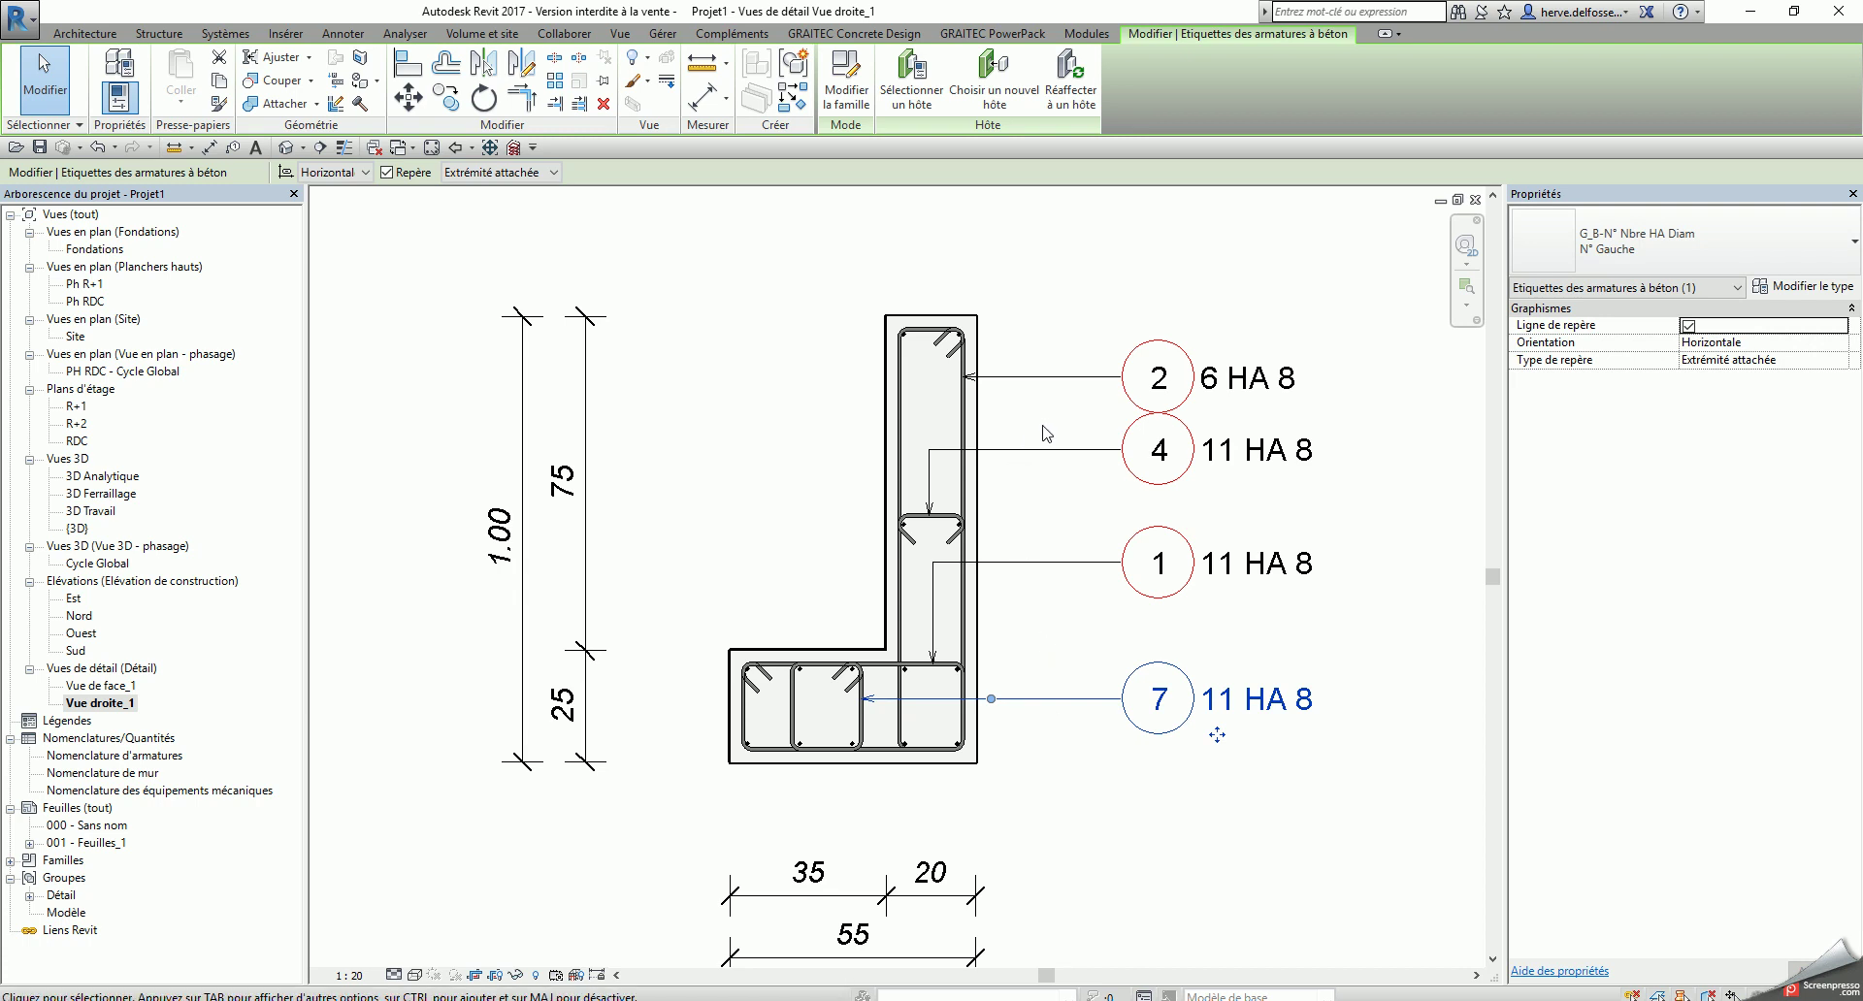
Step: Raise tag 2 slightly to separate its bubble from tag 4
click(1040, 378)
drag(1211, 414, 1210, 405)
click(1099, 393)
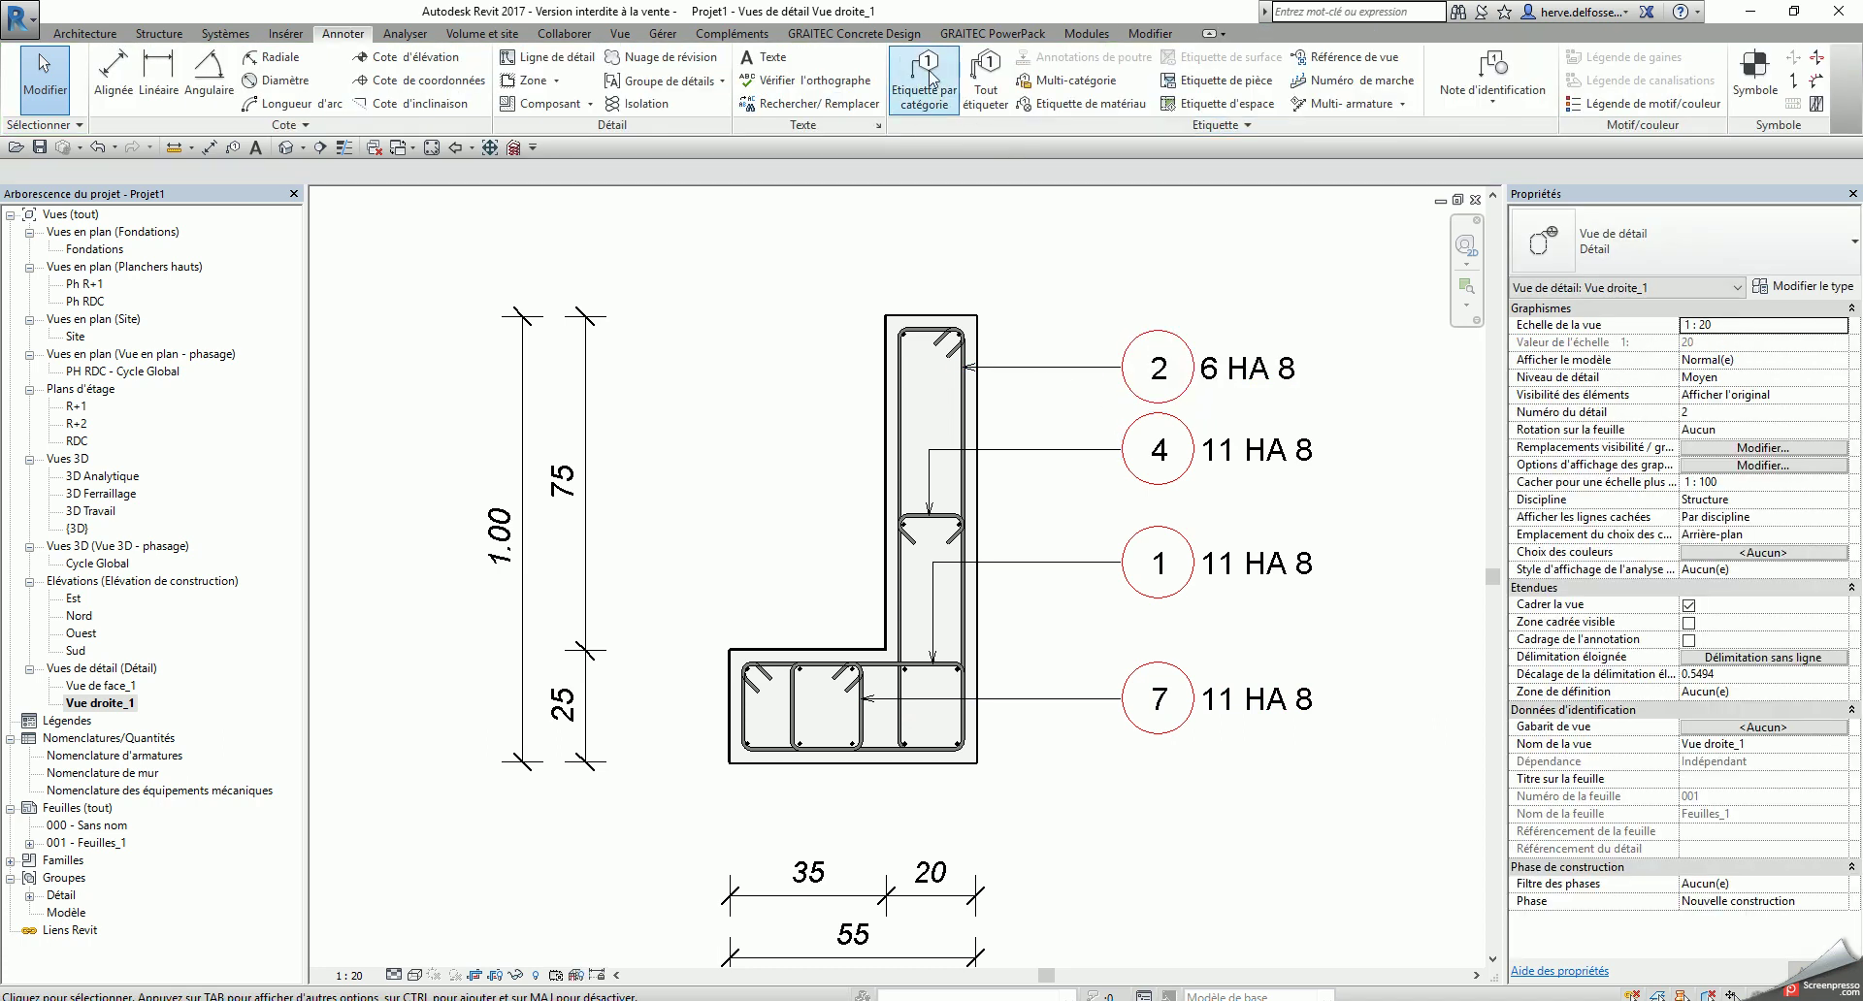
Step: Add an Etiquette d'armatures annotation to the footing's lower row of longitudinal bars, with its dimension line just below the footing
click(997, 34)
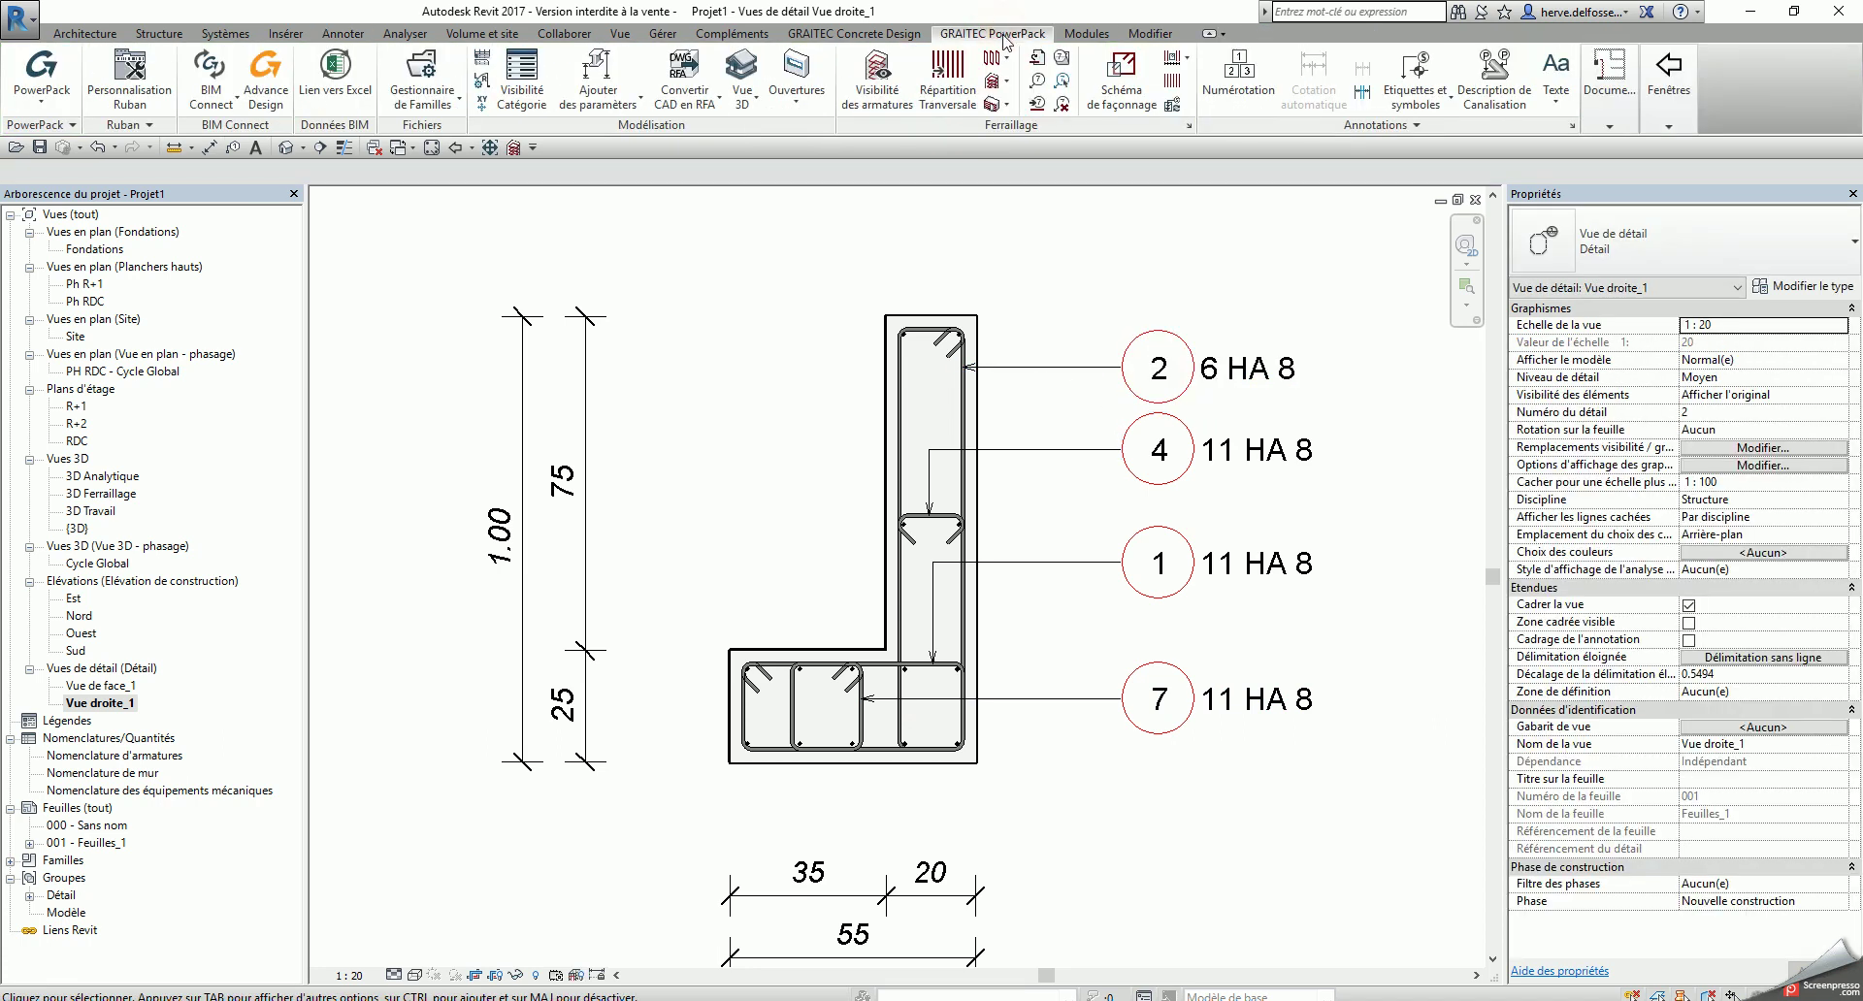
click(1176, 58)
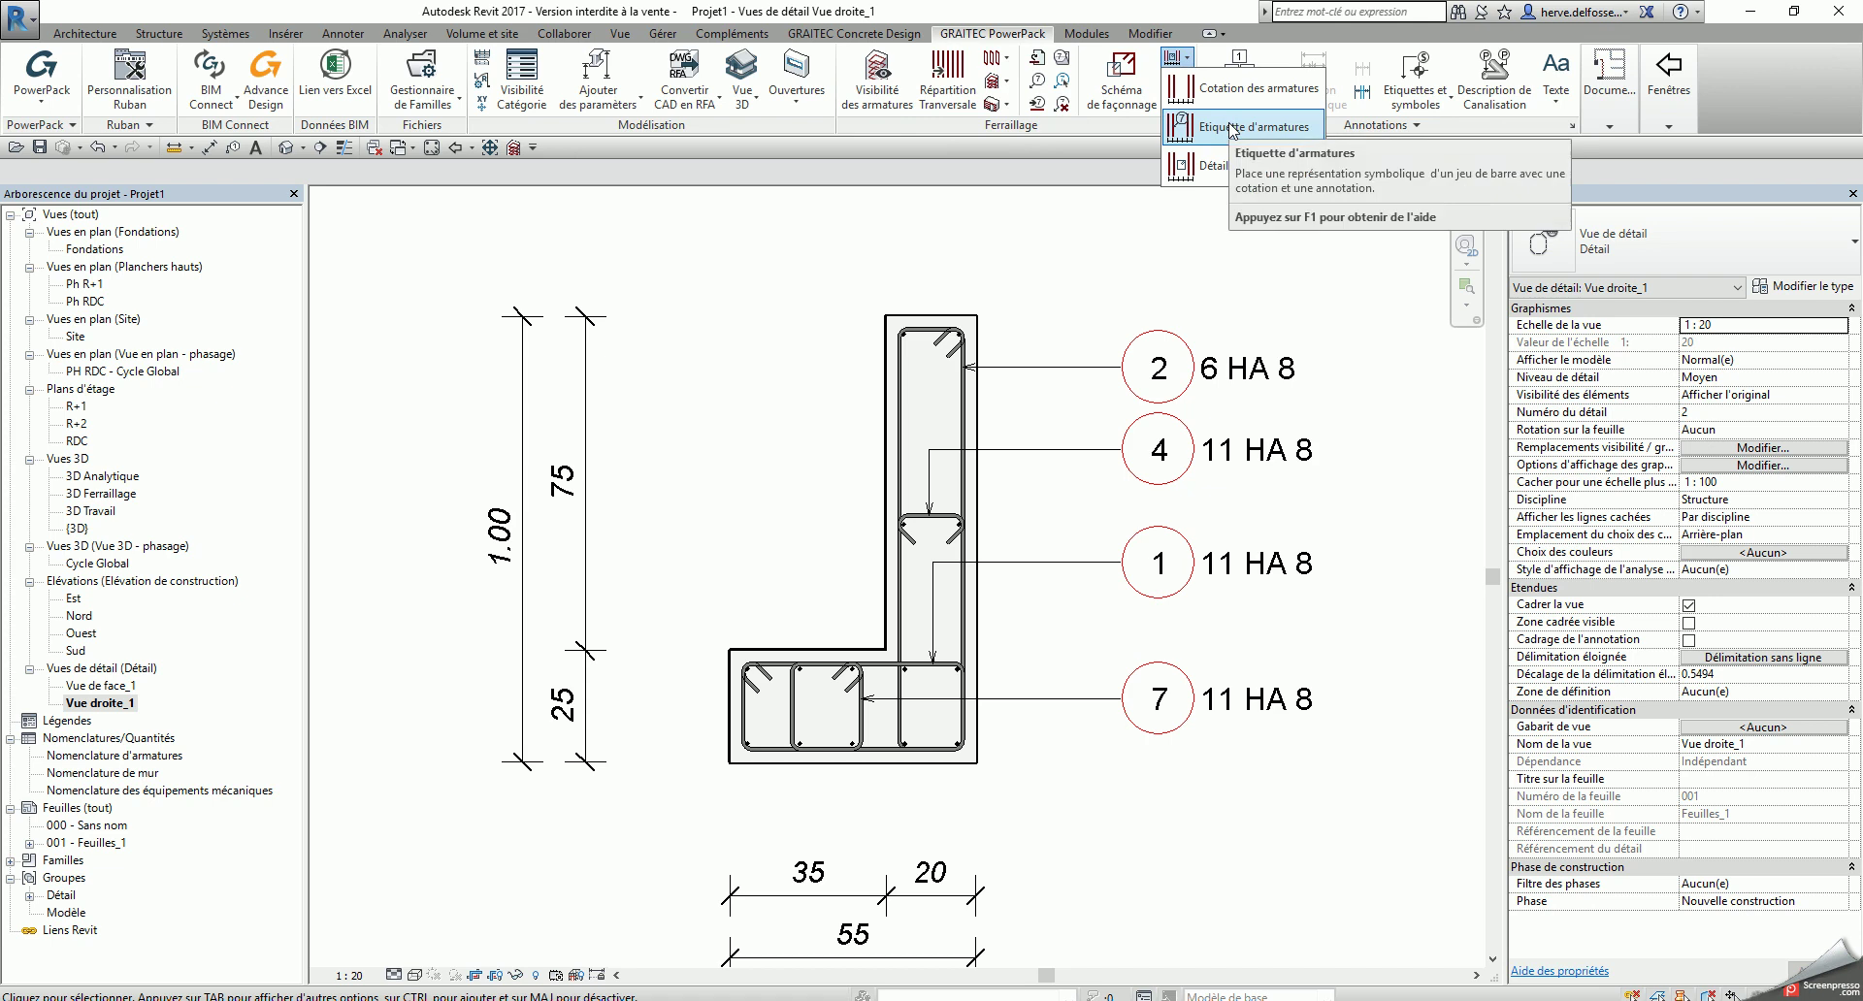
click(1233, 129)
scroll(817, 782, up, 2)
scroll(756, 738, up, 3)
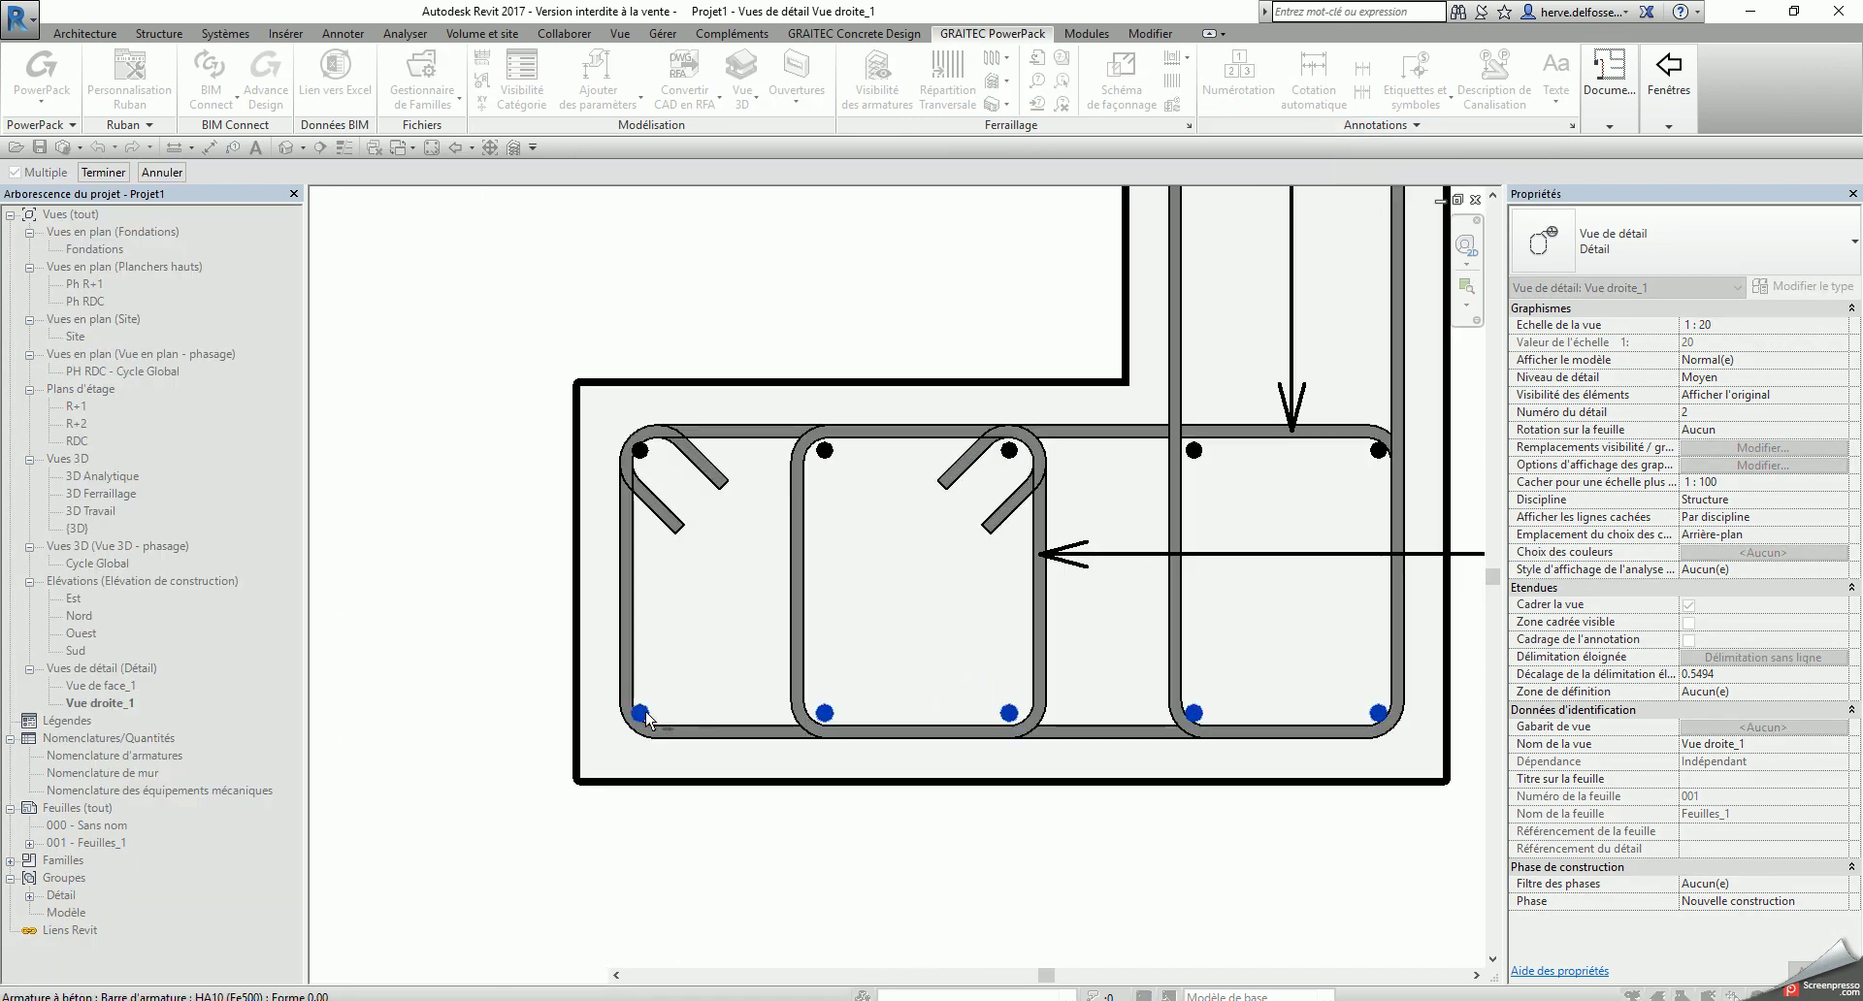
click(119, 173)
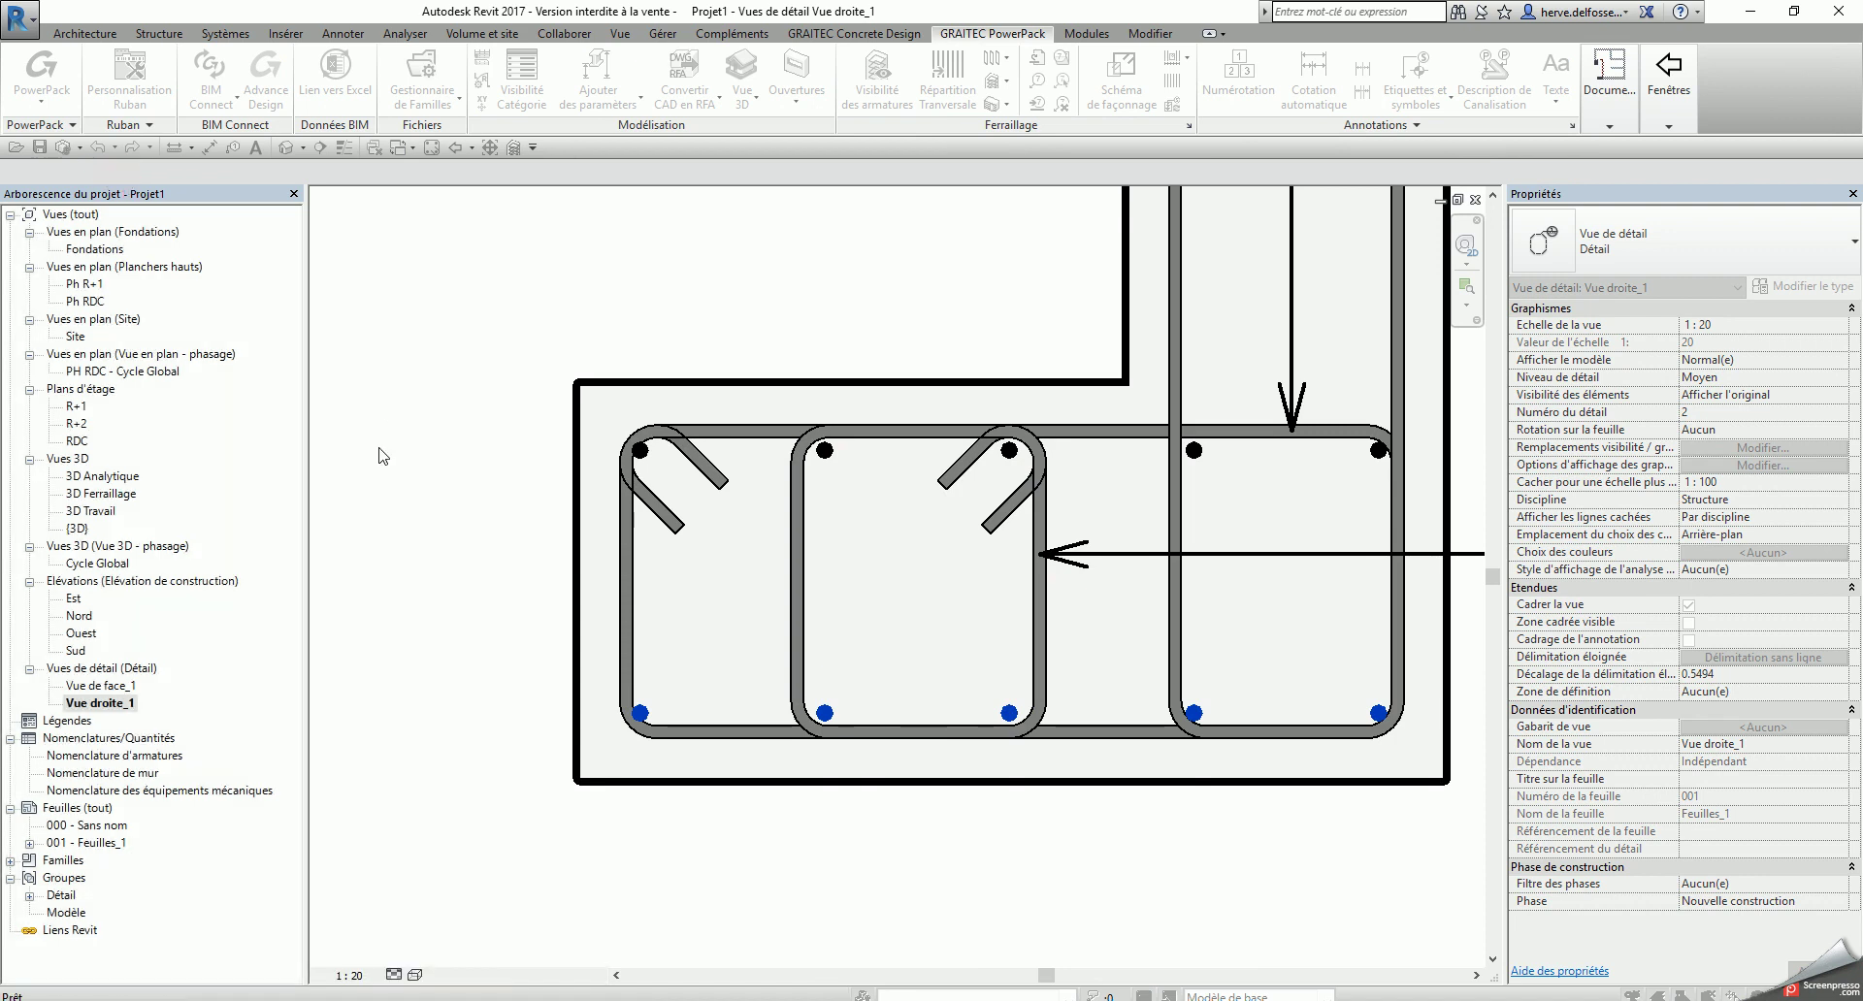
middle_drag(728, 811, 726, 602)
click(895, 503)
mouse_move(916, 506)
mouse_down()
mouse_move(906, 753)
mouse_move(948, 853)
mouse_up()
Step: Move the multi-rebar annotation's tag level with its dimension line and align it under the column of rebar tags
scroll(887, 799, down, 2)
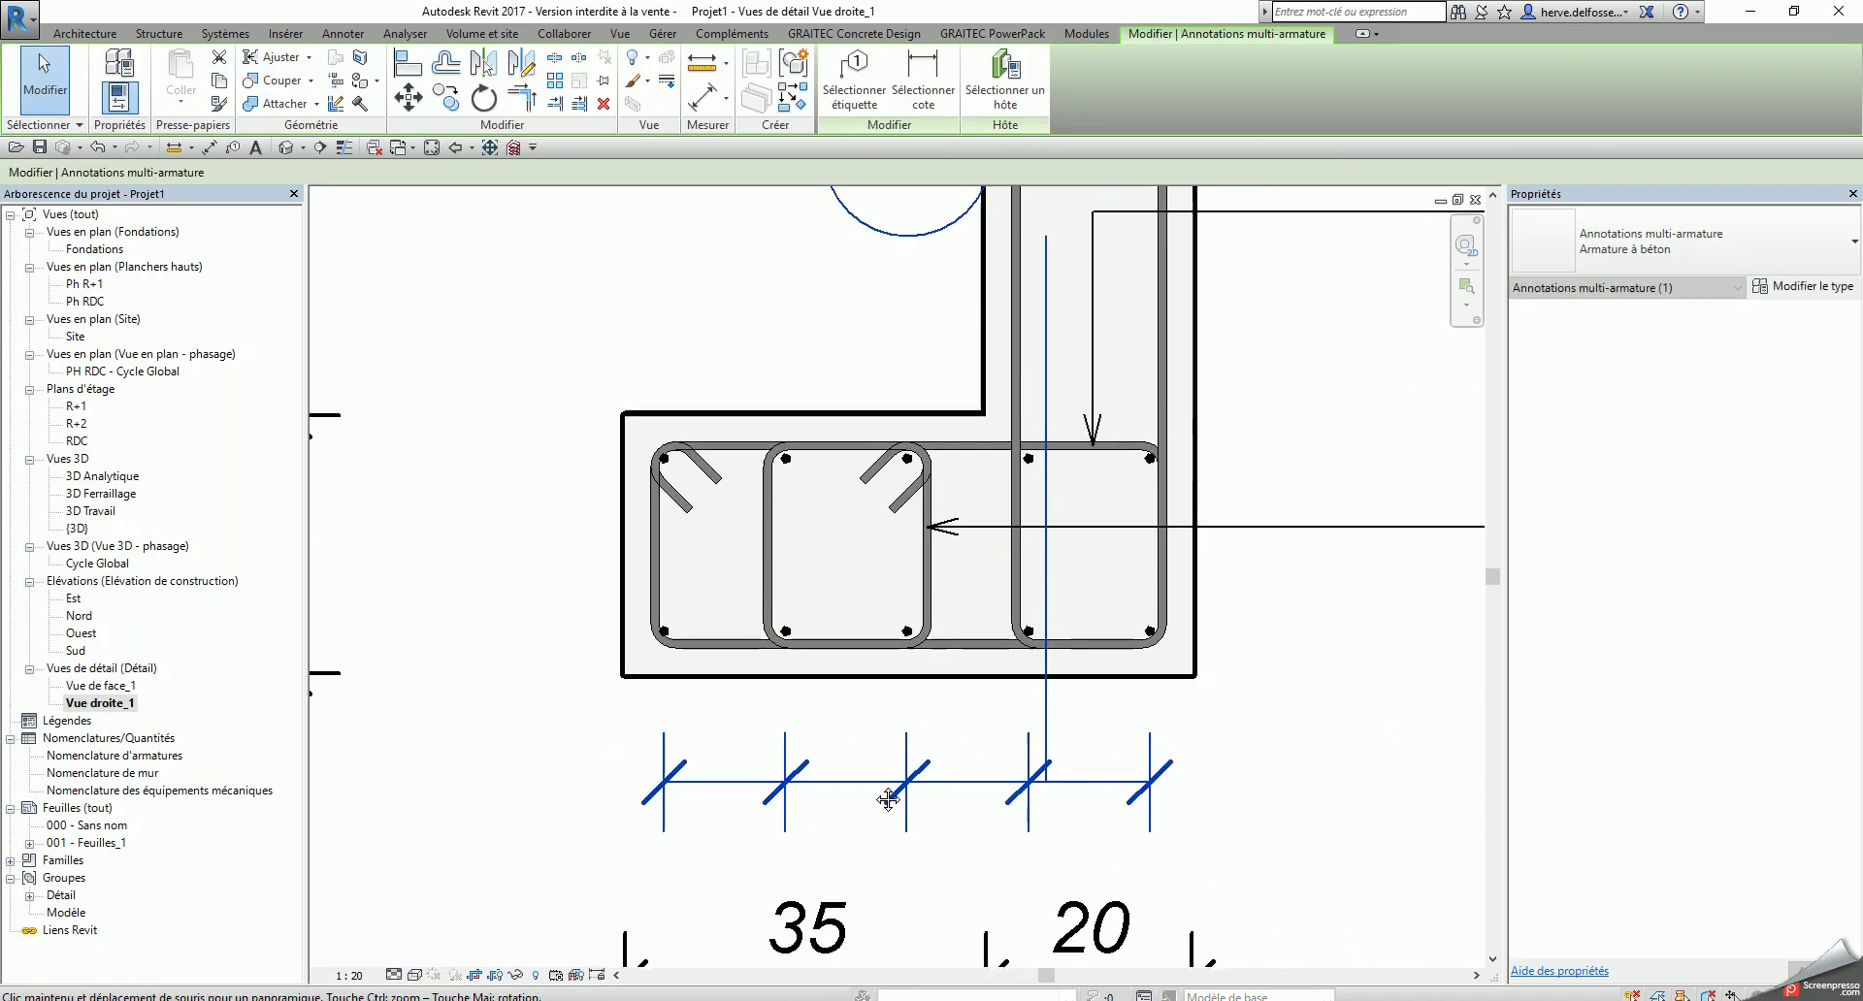
scroll(887, 799, down, 1)
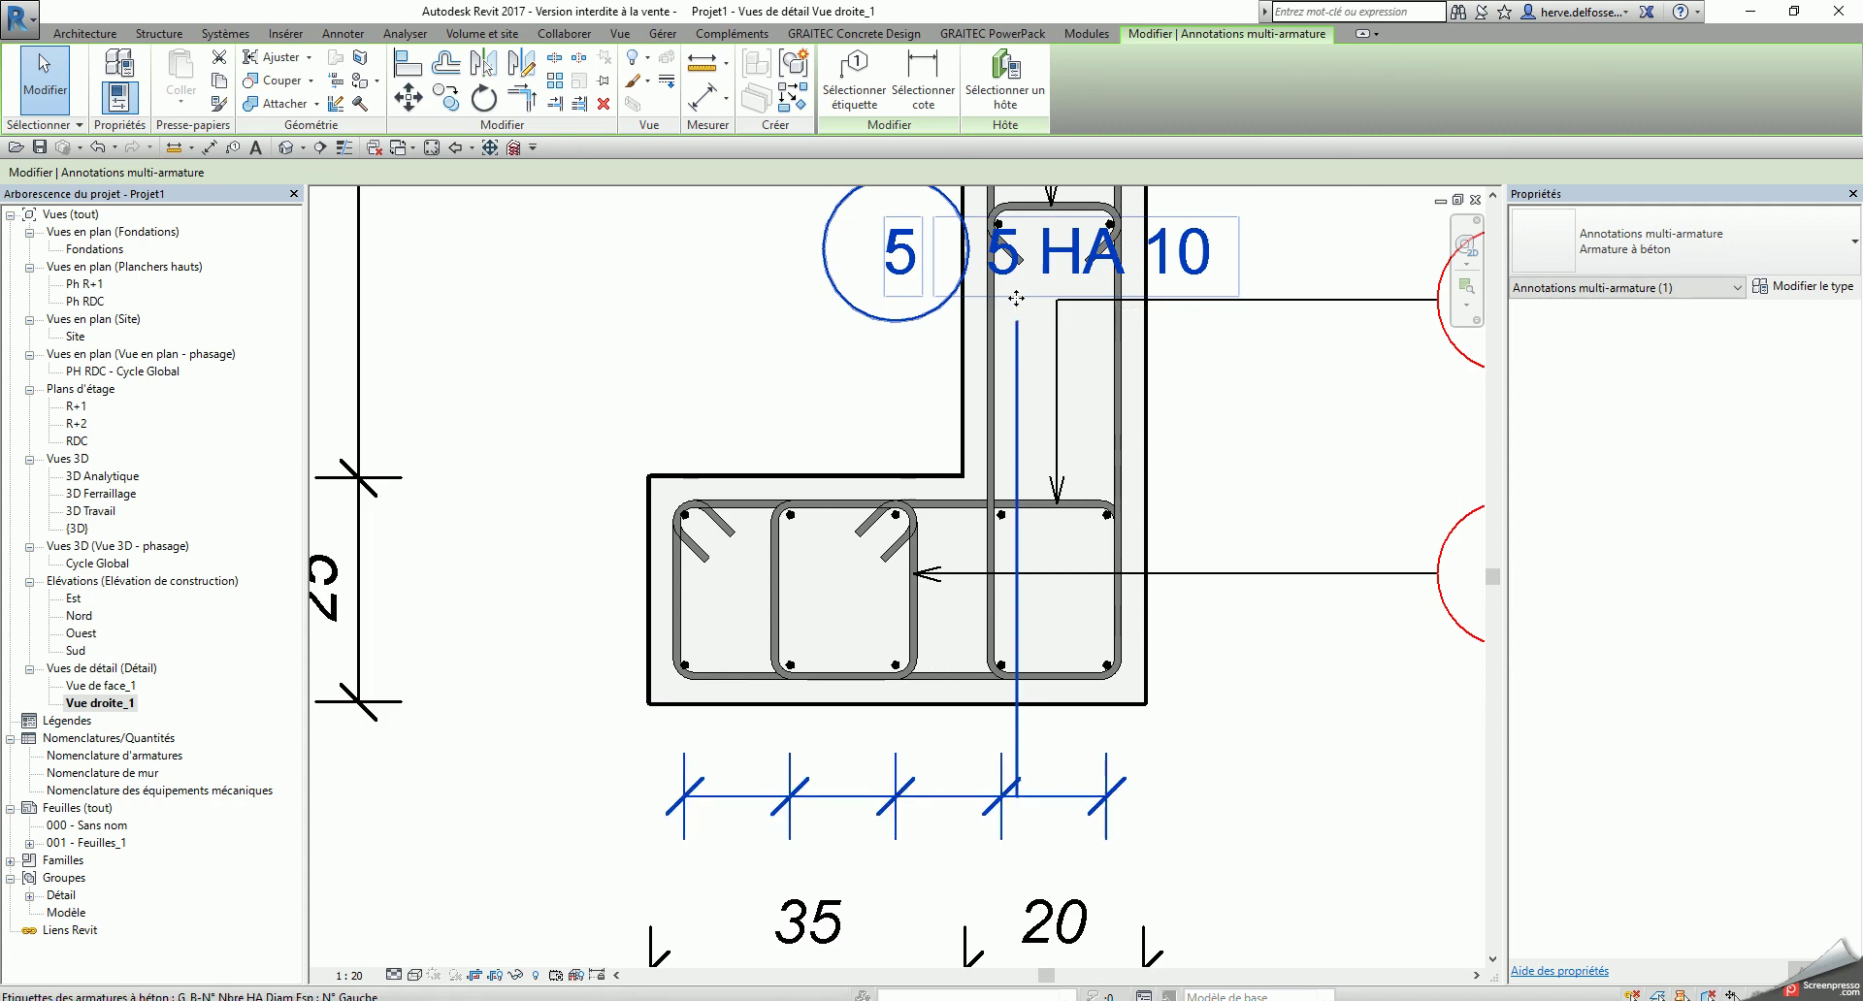
click(1016, 311)
drag(1017, 320, 1402, 870)
middle_drag(1384, 873, 1090, 739)
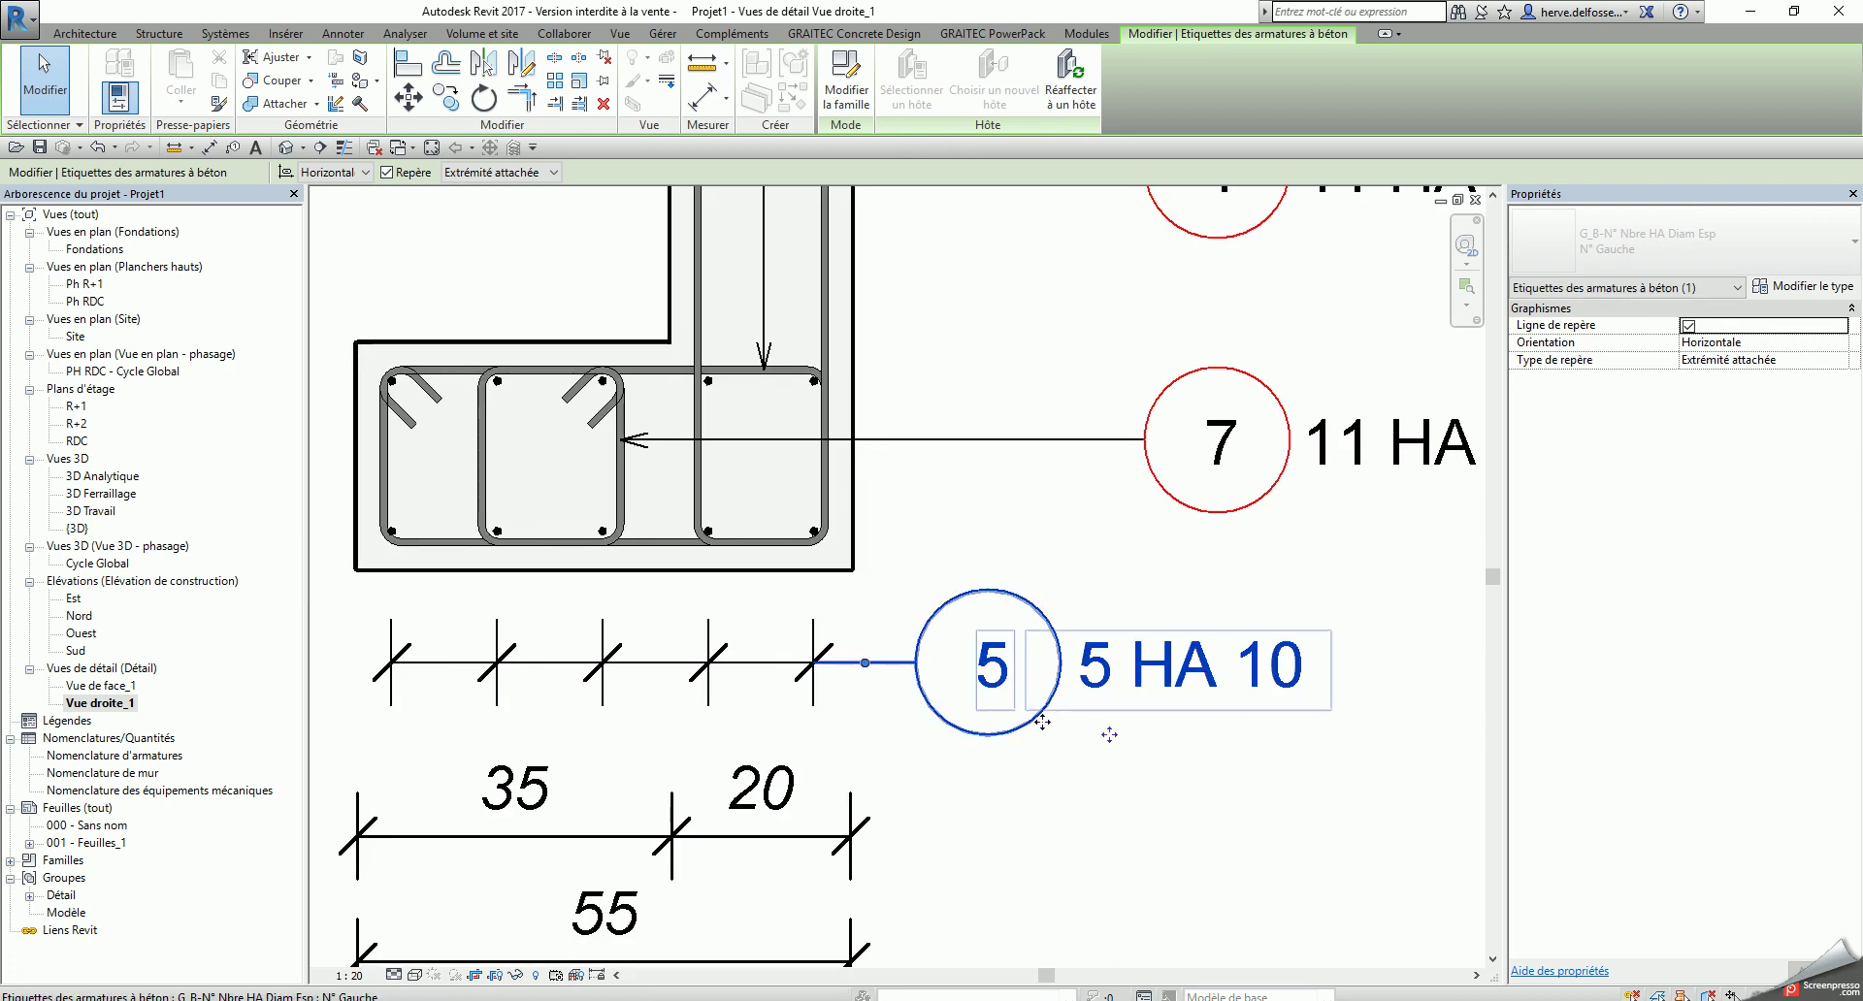
drag(1111, 736, 1339, 737)
click(1160, 790)
scroll(1151, 780, down, 1)
scroll(968, 707, down, 2)
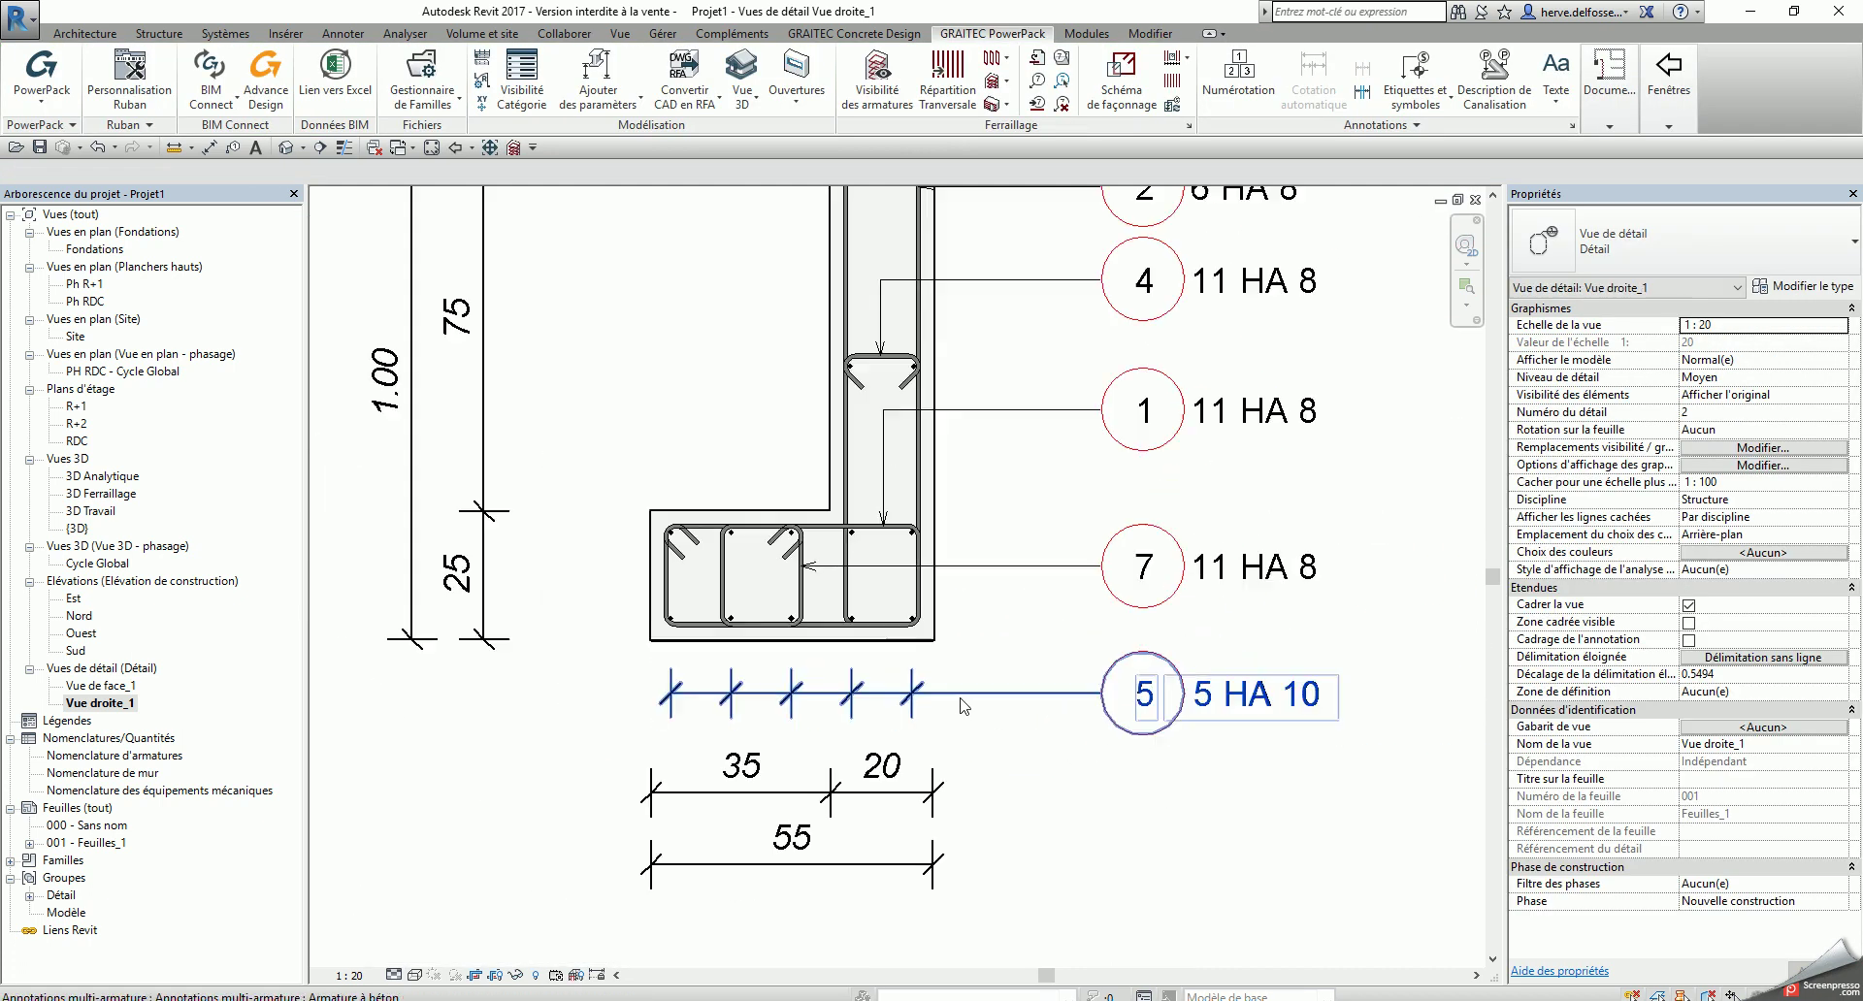
Step: Add an Etiquette d'armatures annotation to the footing's upper row of longitudinal bars, with its dimension line just above the footing
scroll(1012, 326, up, 1)
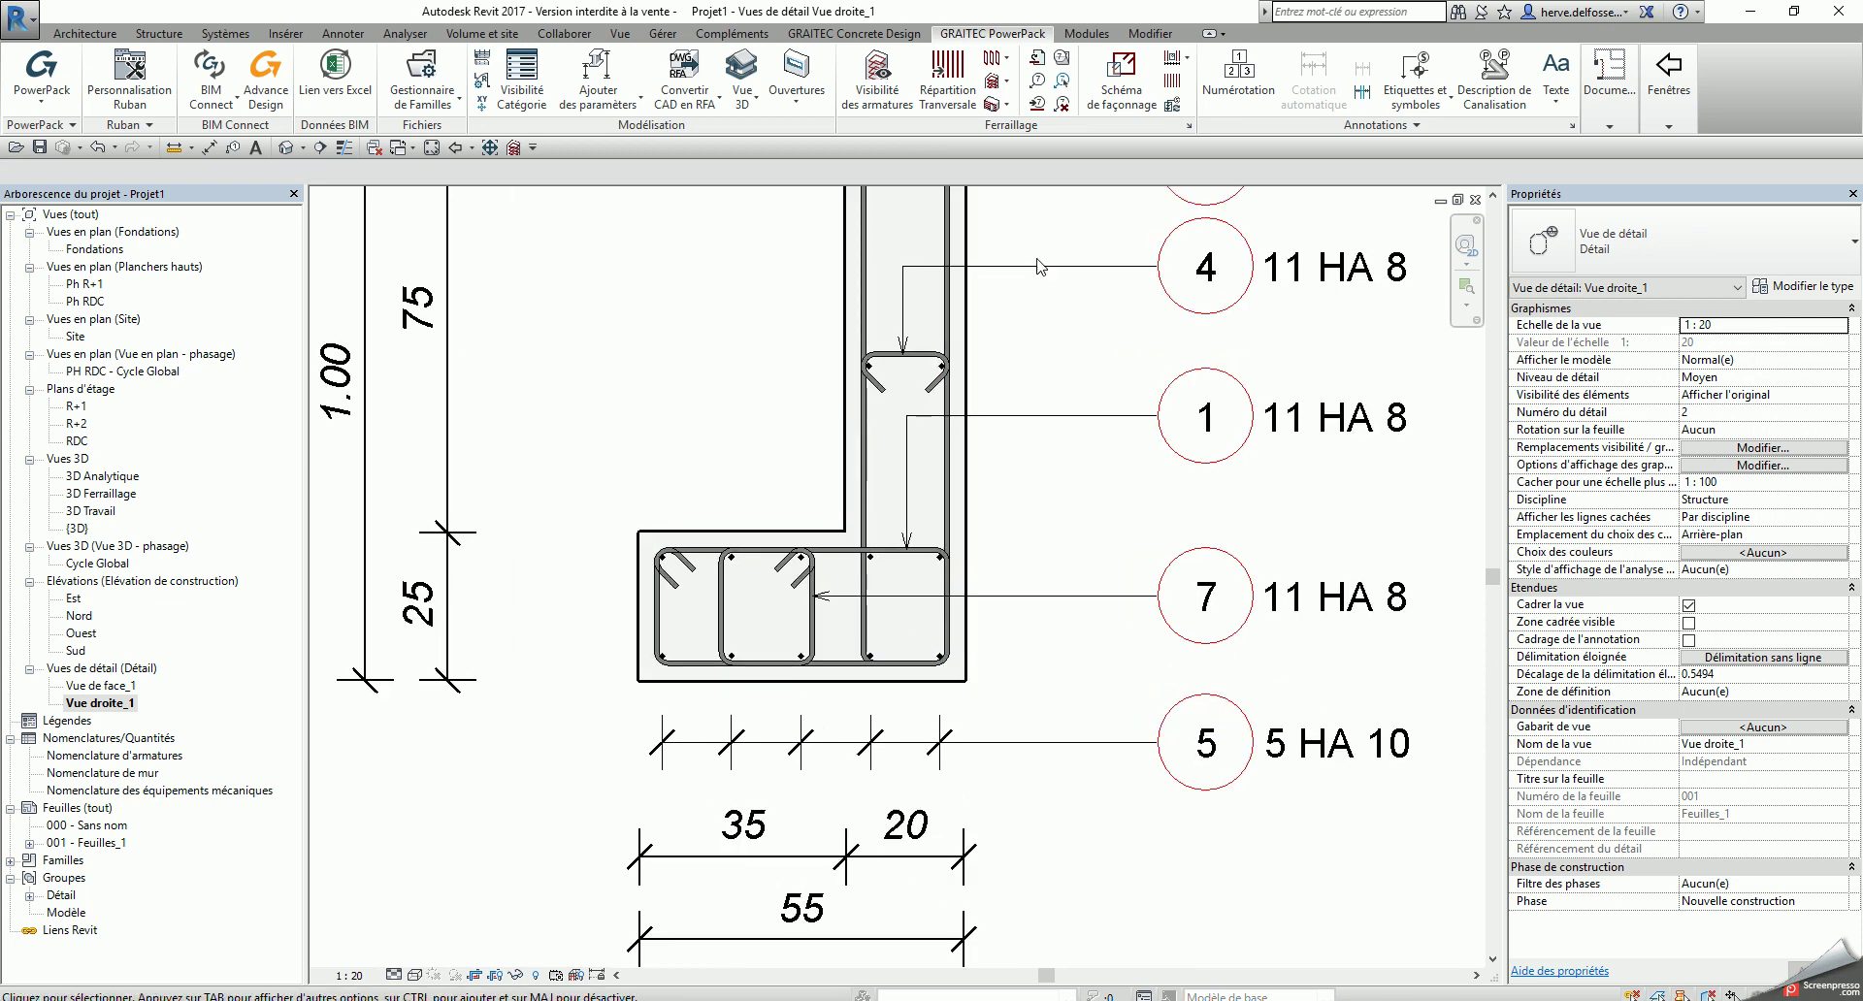
click(1174, 58)
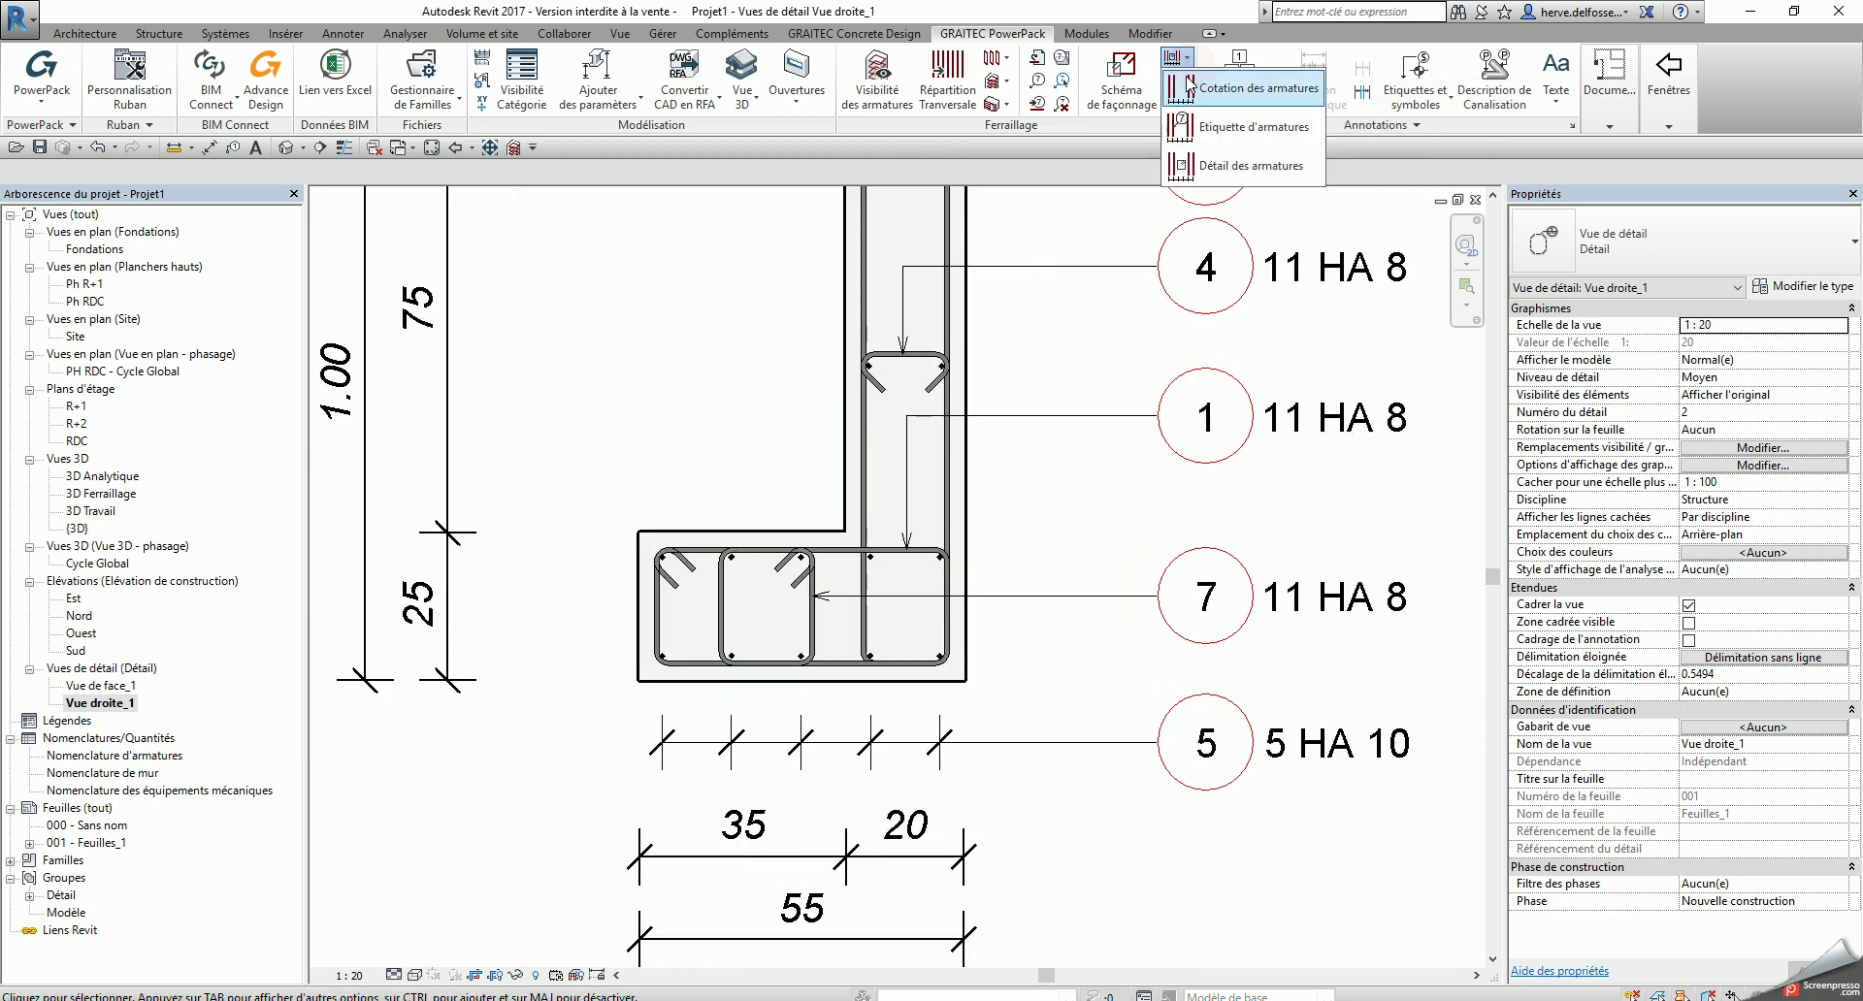
click(1190, 86)
scroll(769, 525, up, 2)
click(582, 585)
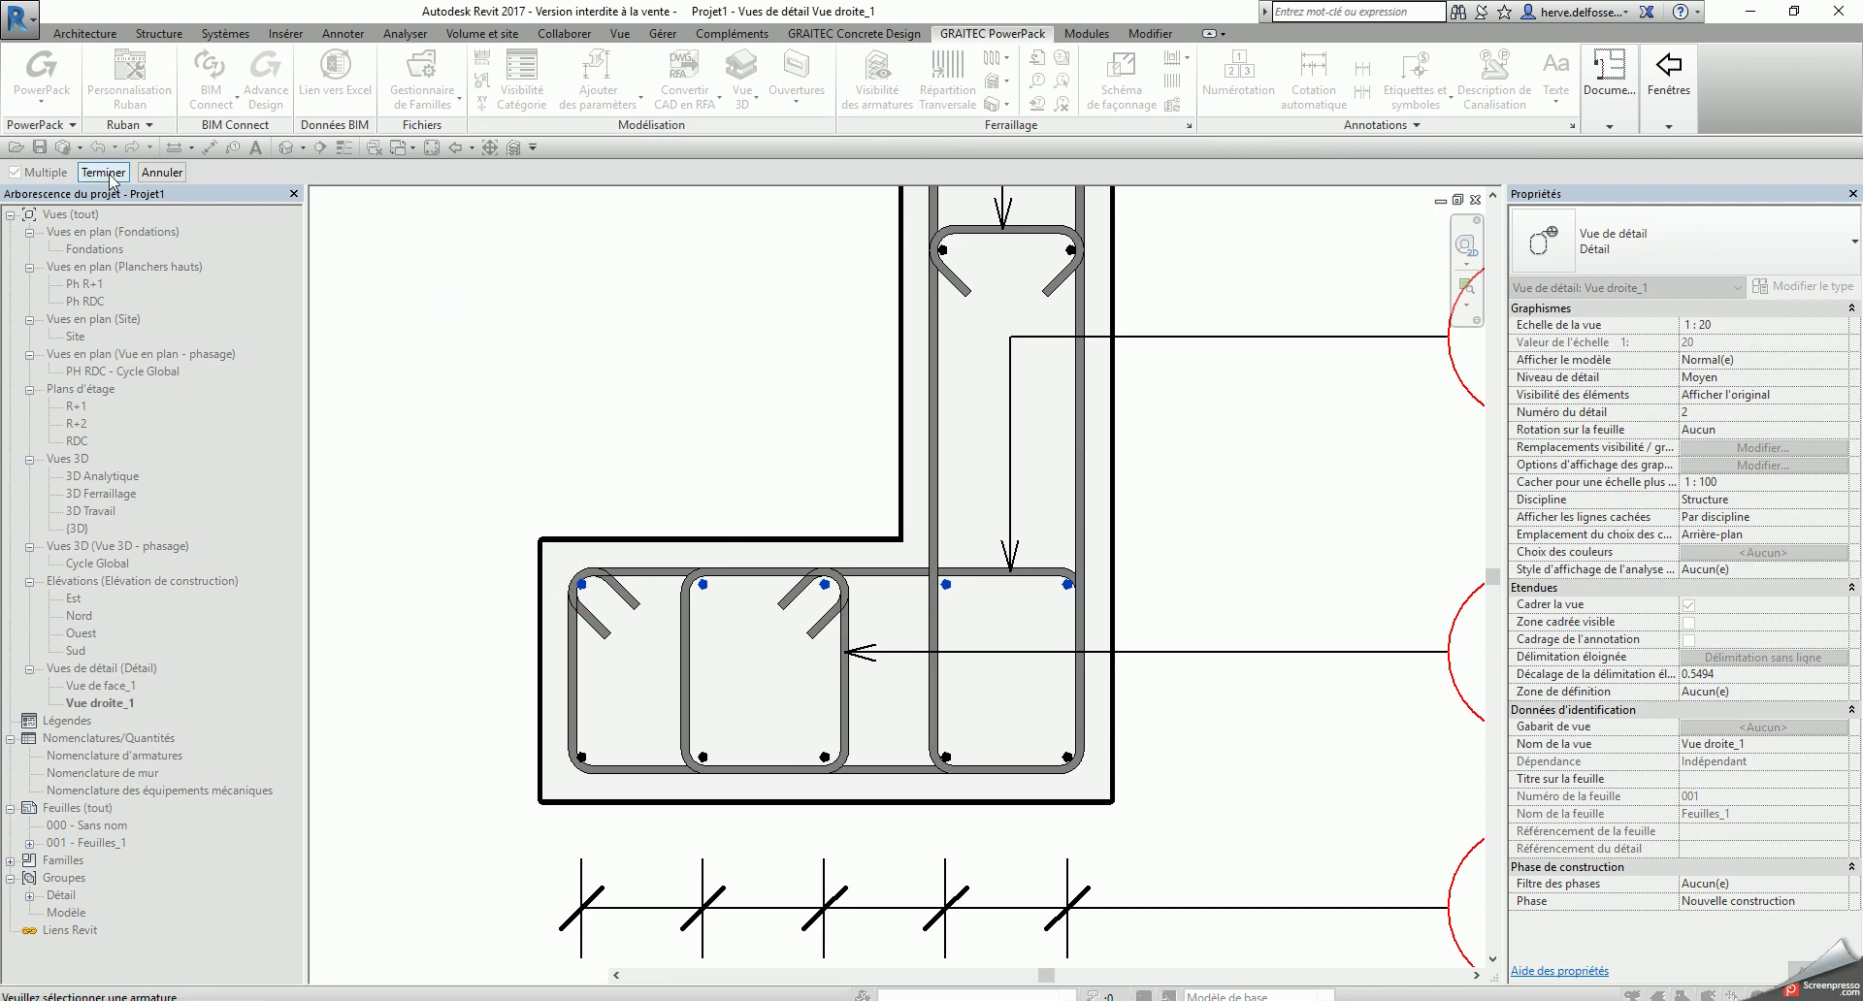
click(110, 176)
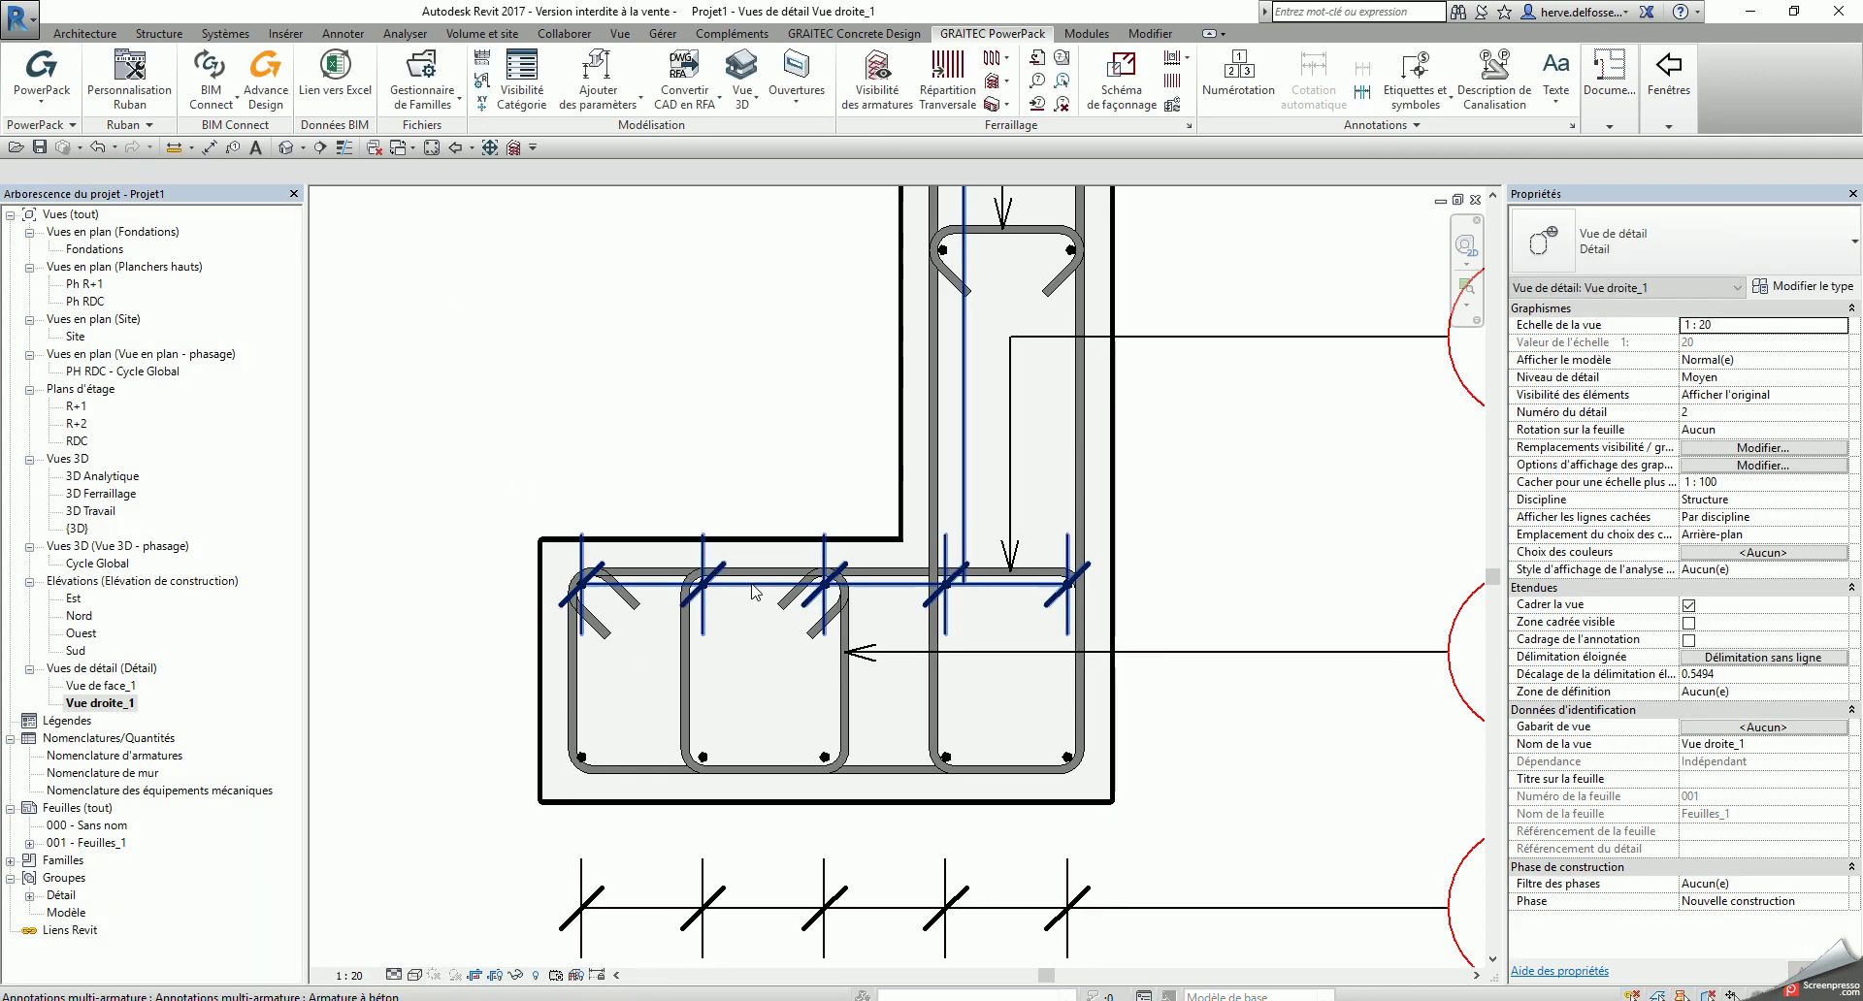
click(749, 417)
Step: Move the upper-row annotation's tag level with its dimension line and align it with the column of rebar tags
scroll(796, 505, down, 2)
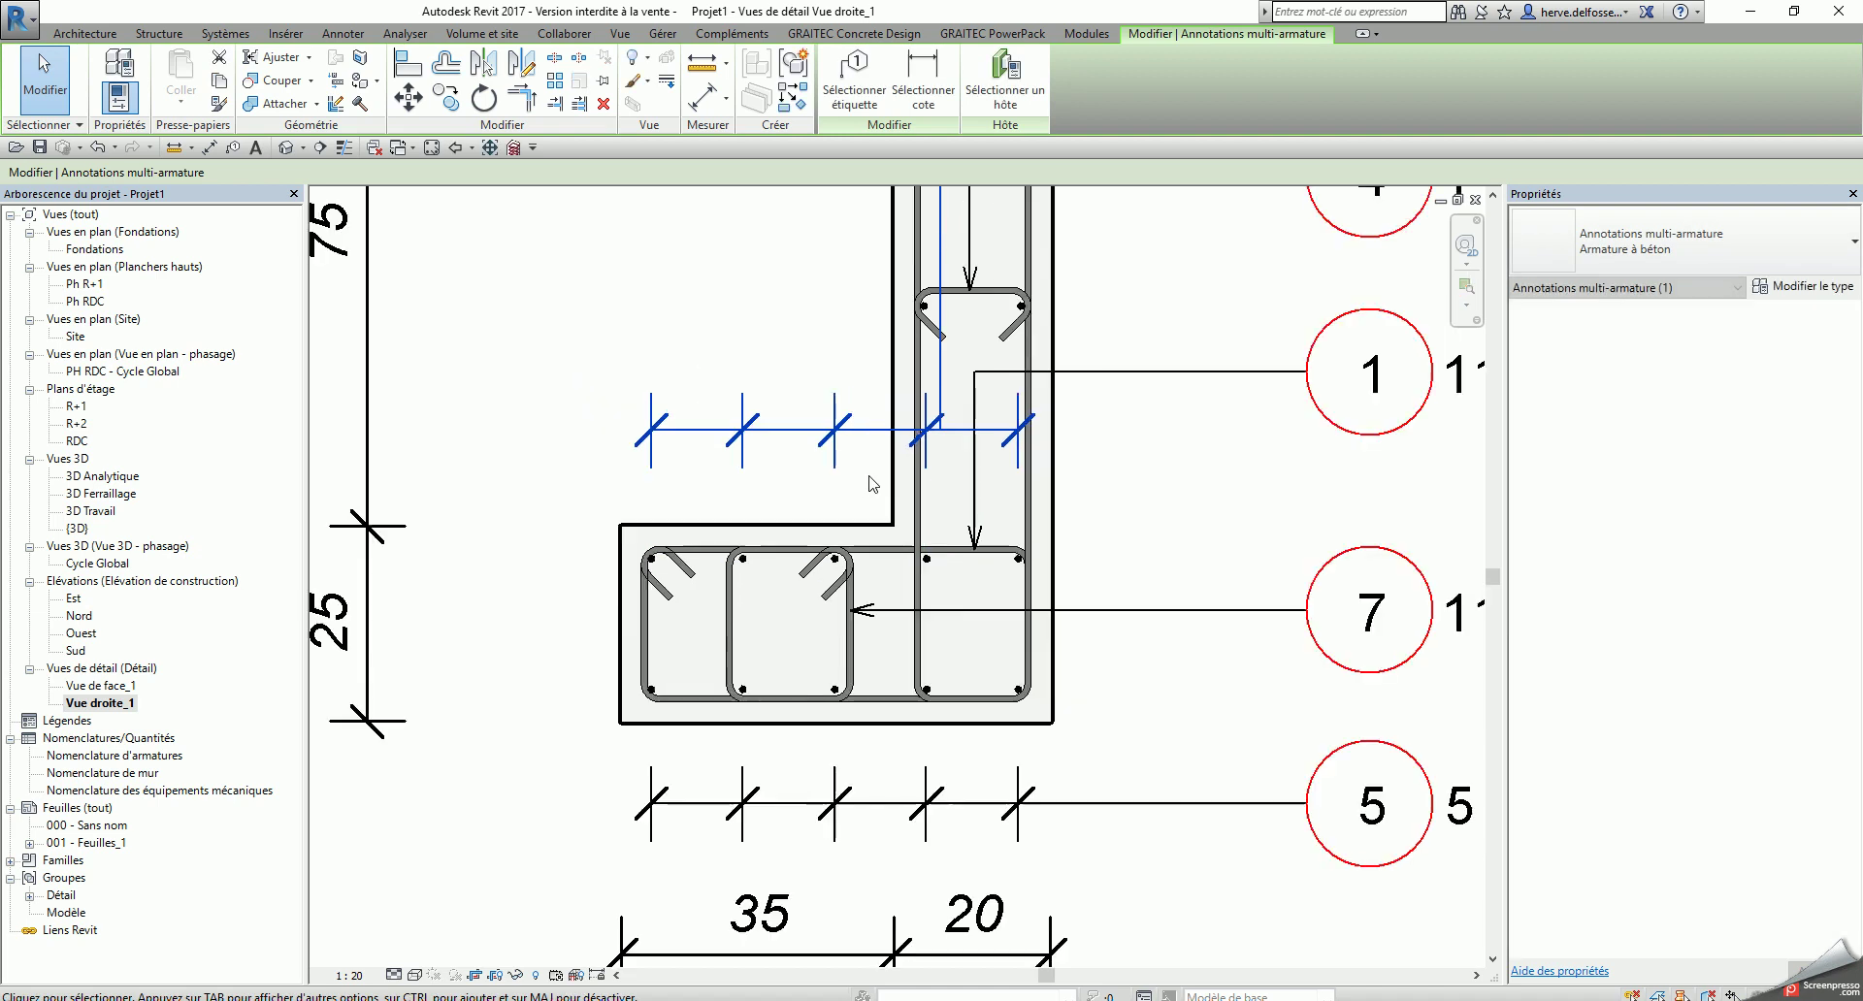
scroll(850, 583, down, 1)
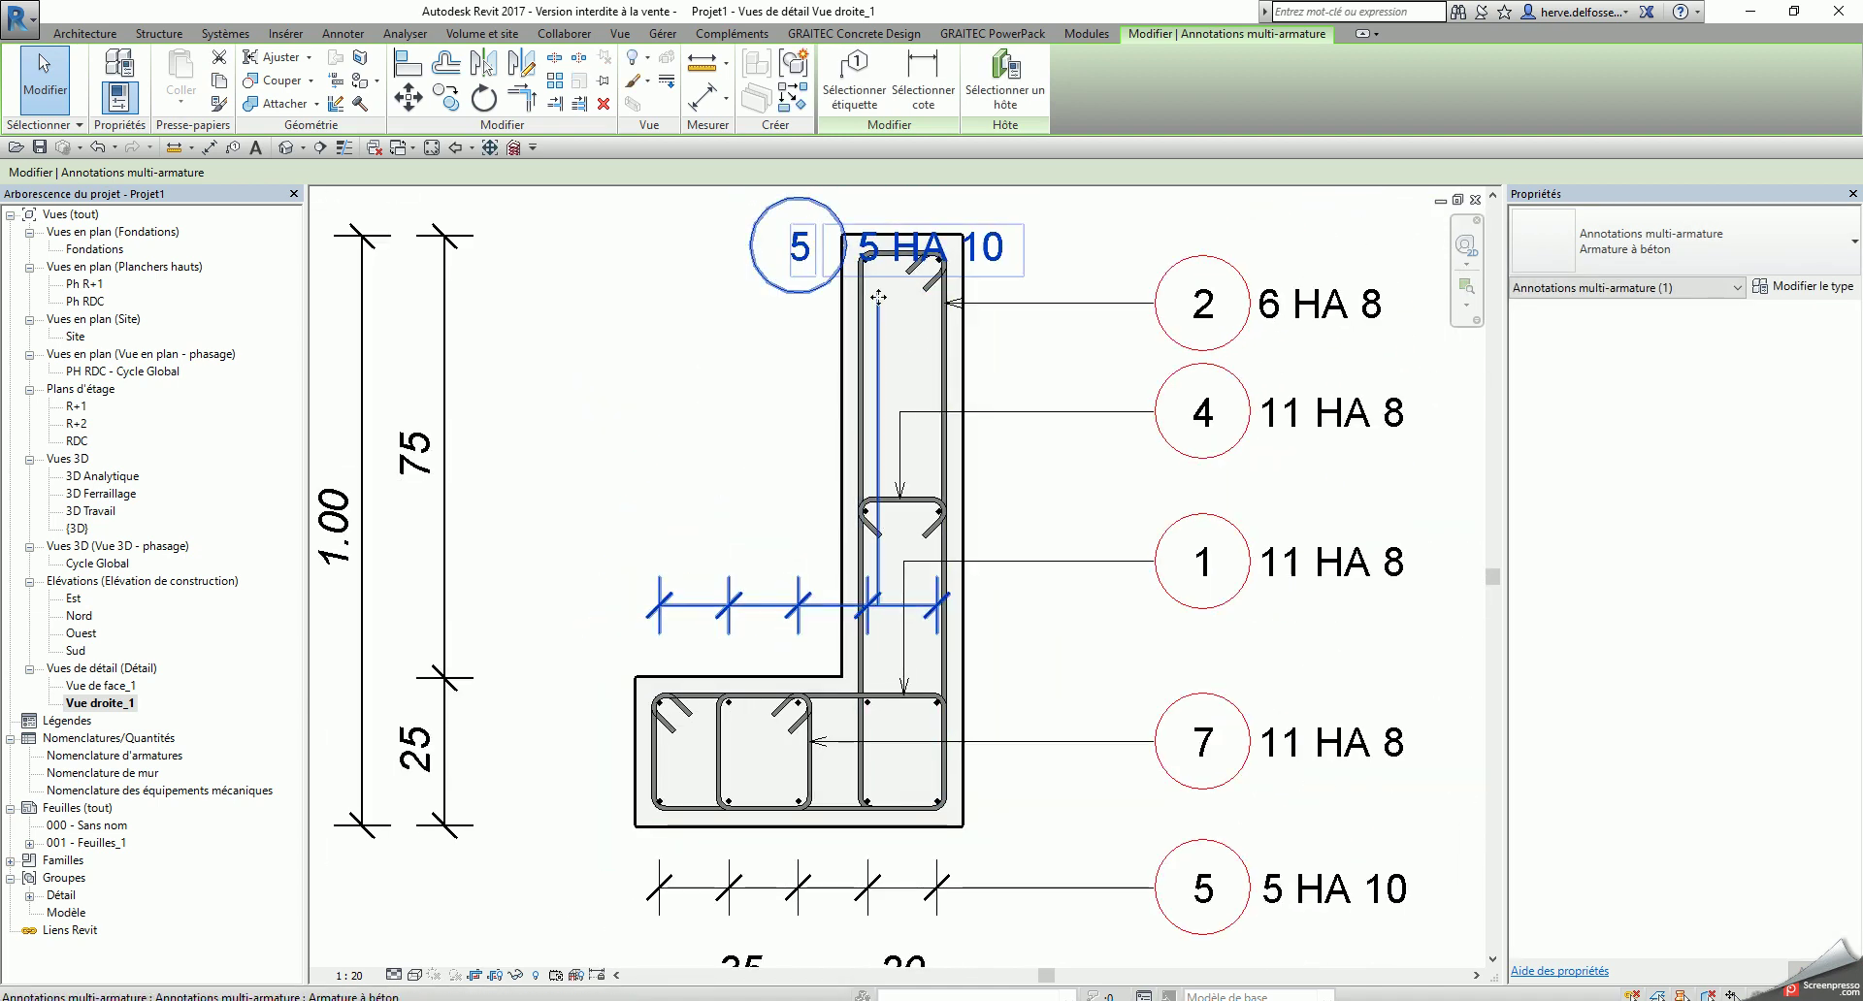
click(885, 265)
drag(878, 291, 1284, 663)
Step: Move tag 1 out of the tag column to the empty area beside the stem, above the footing's toe
click(1219, 524)
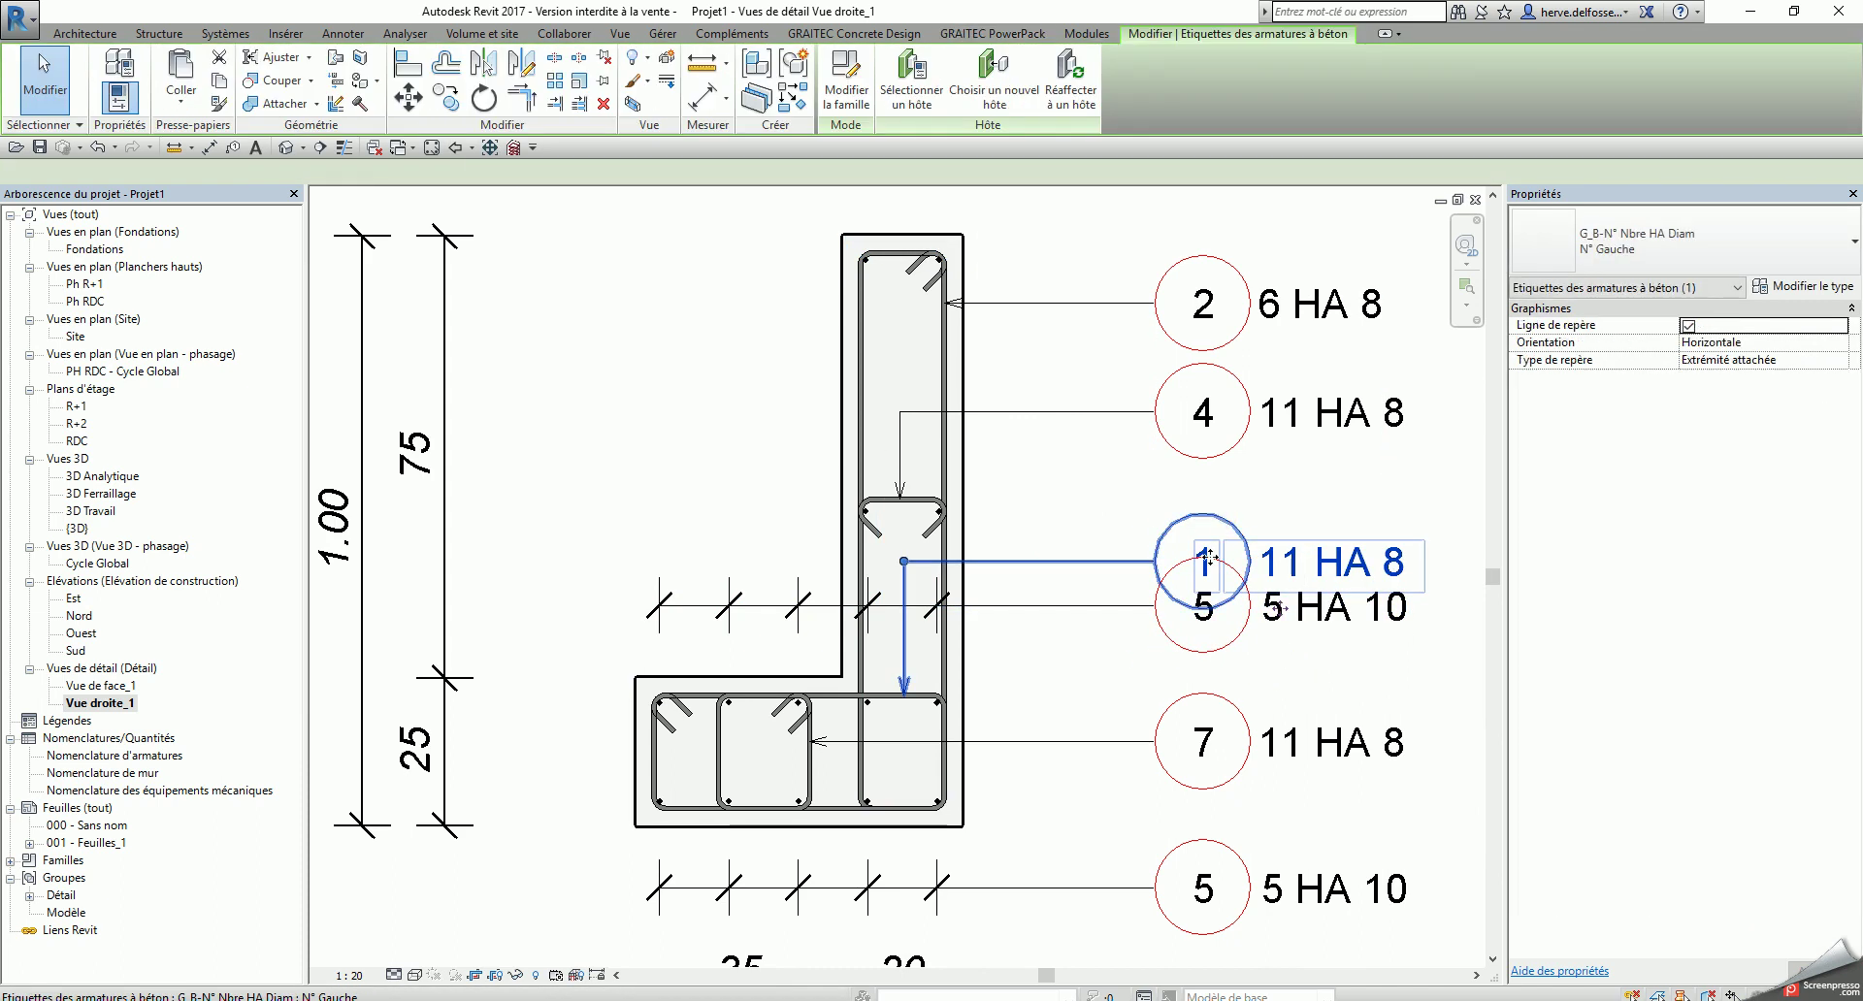
key(Escape)
click(1184, 602)
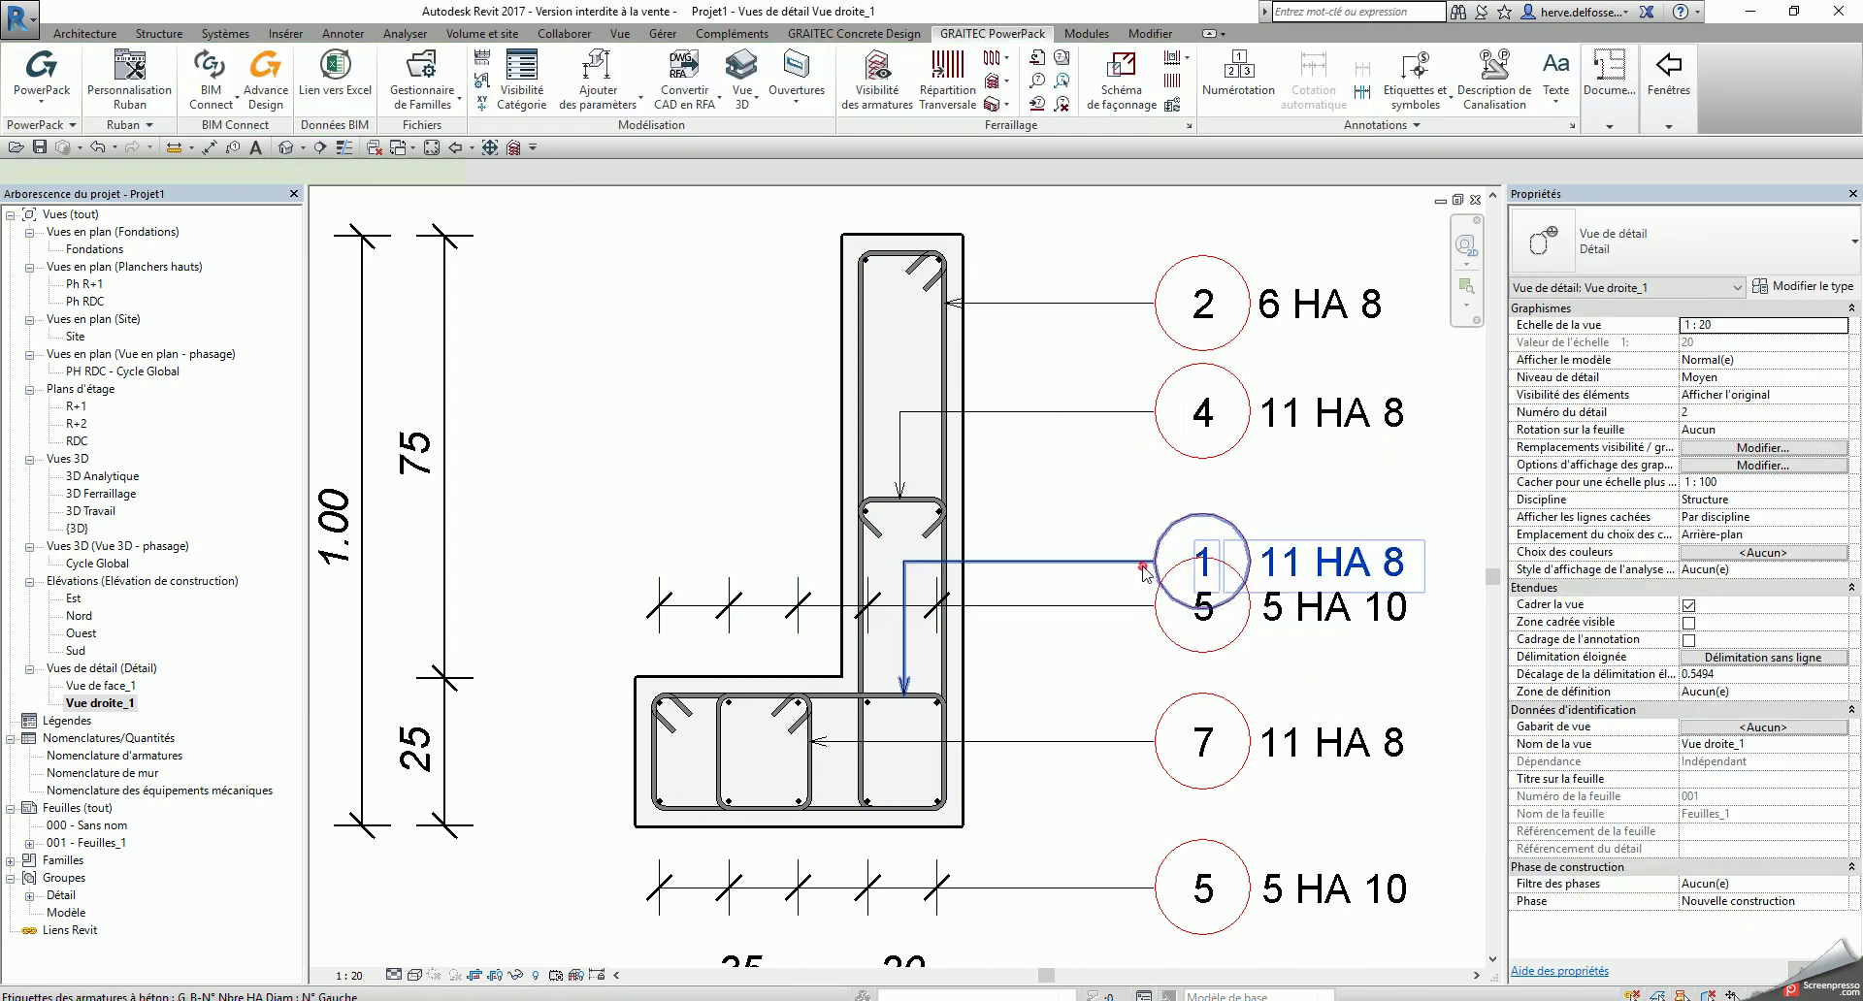
key(Escape)
click(1261, 607)
drag(1277, 609, 1114, 568)
drag(896, 549, 676, 483)
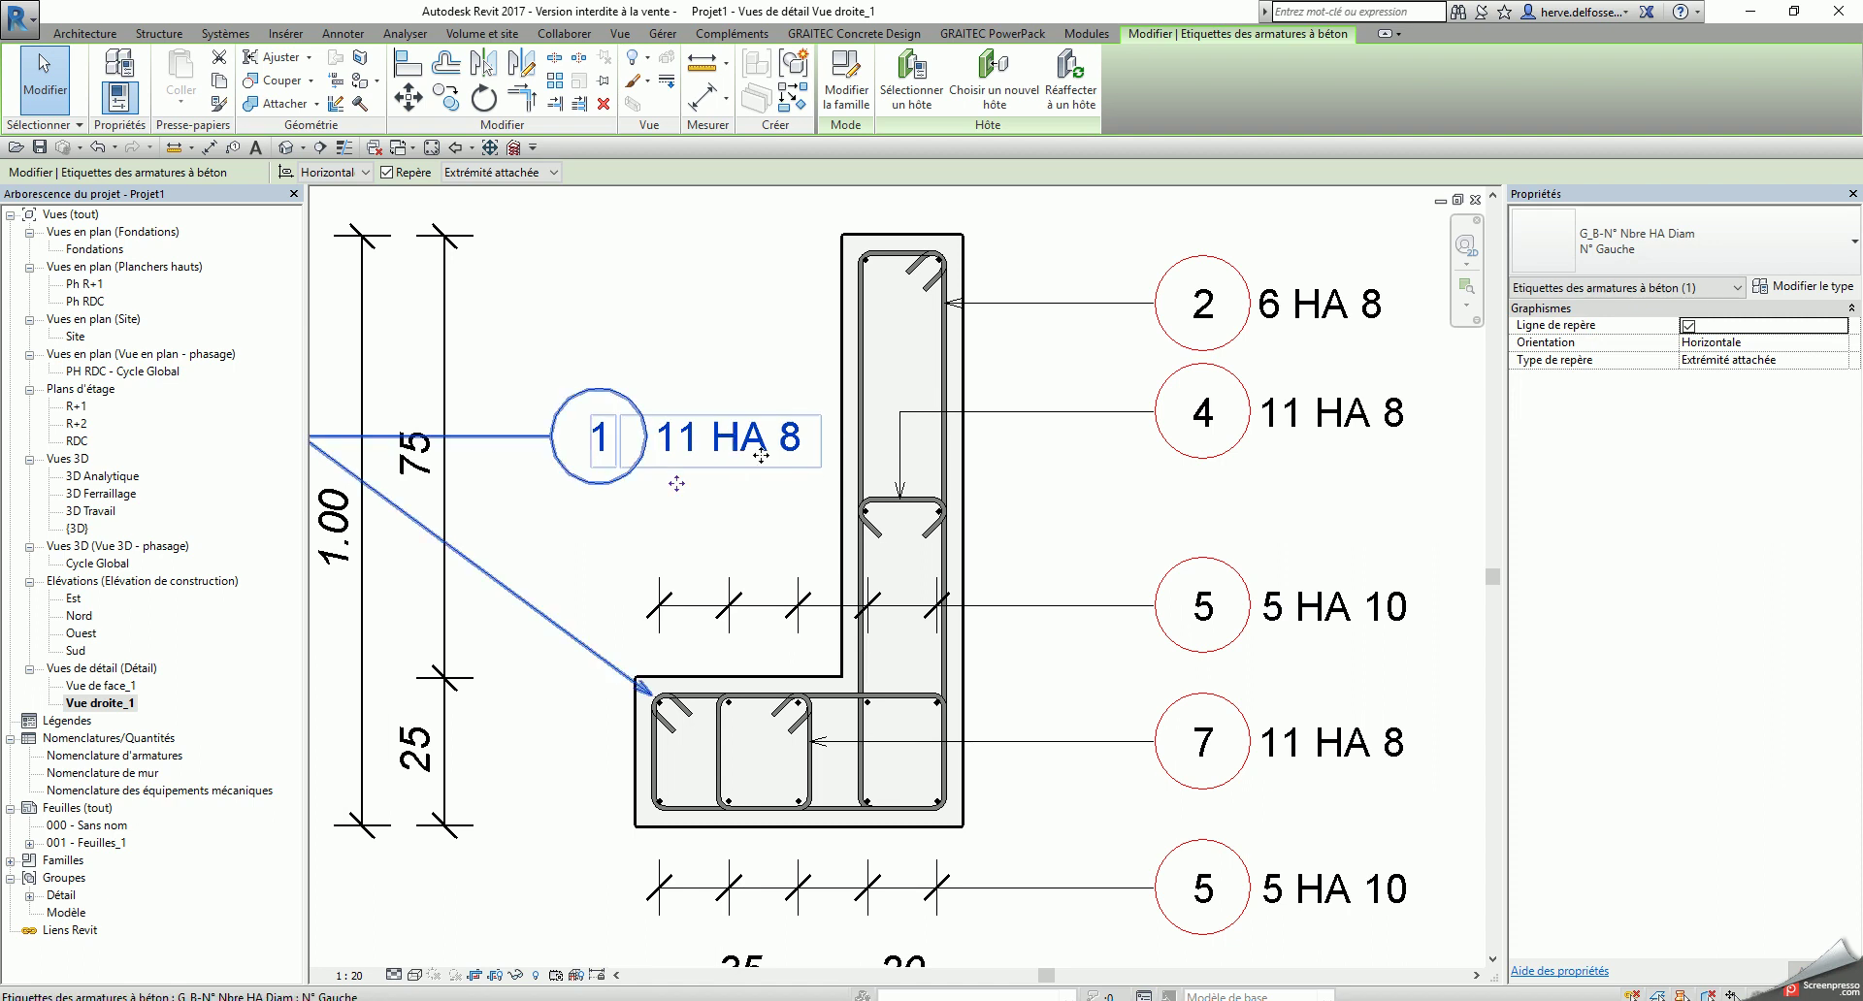
Step: Switch tag 1 to the type G_B-N° Nbre HA Diam : N° Droite and bend its leader at a right angle down to the footing
click(1653, 266)
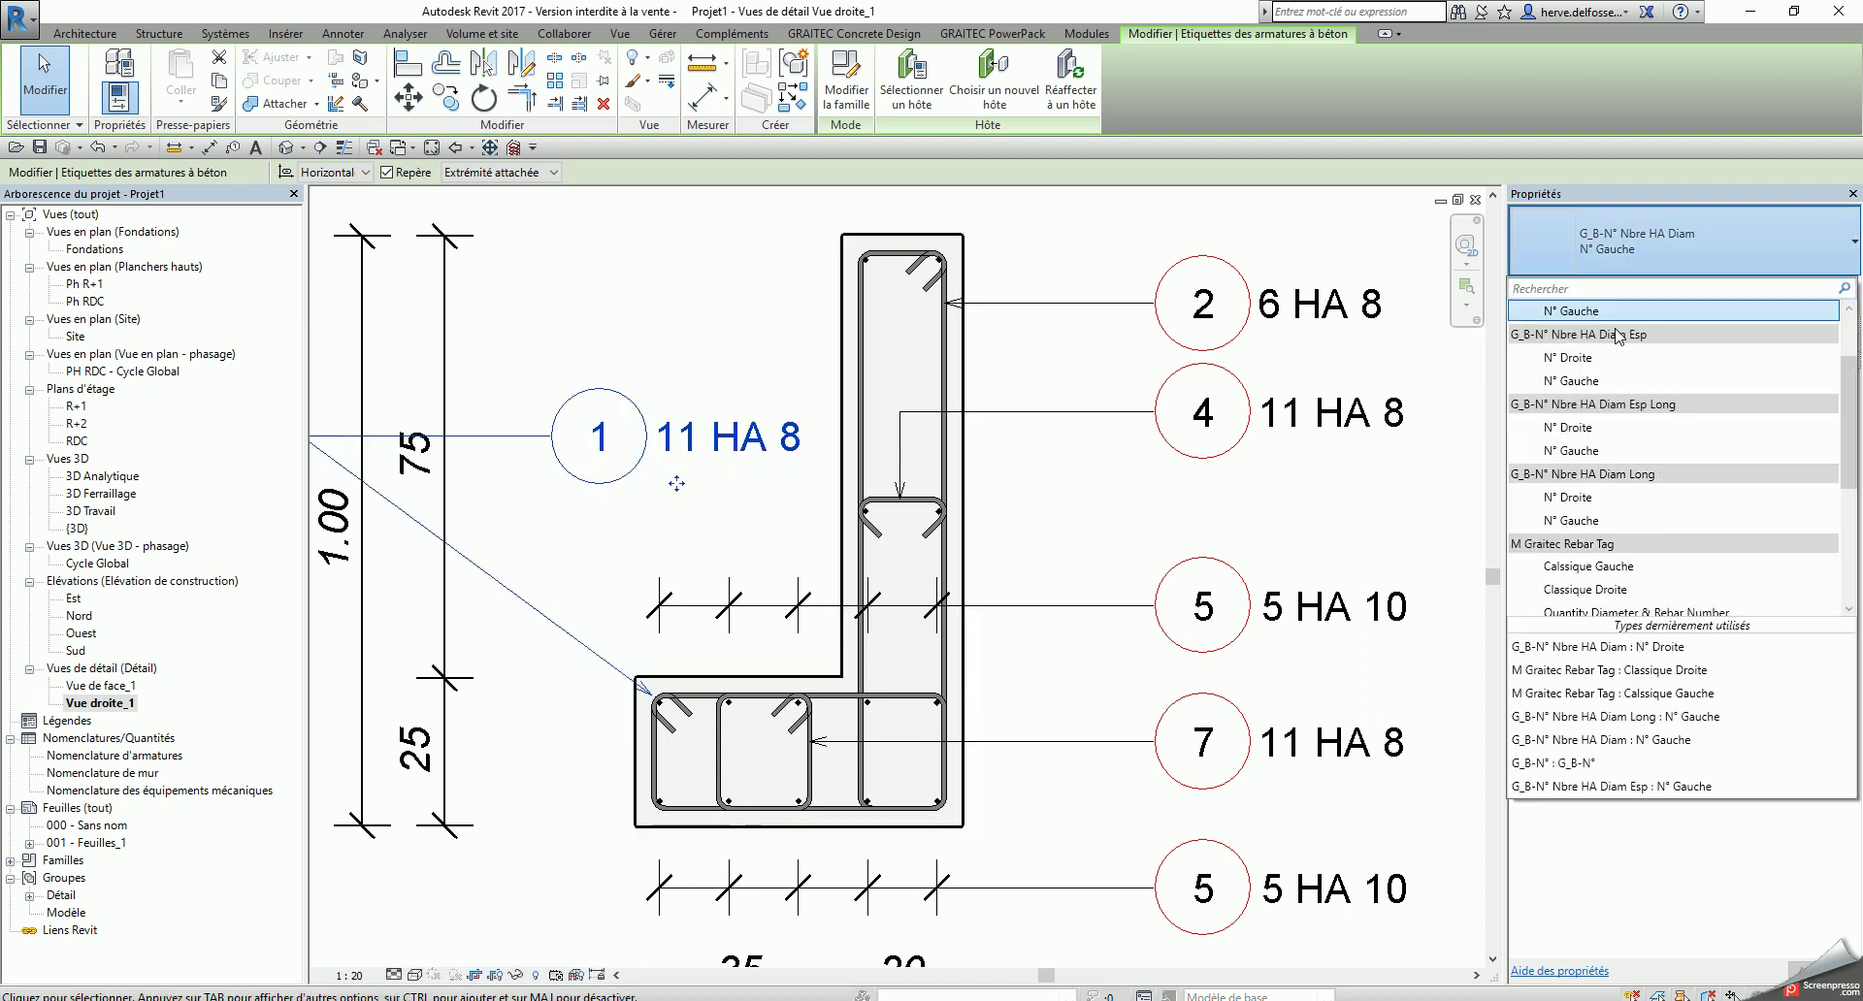
scroll(1611, 349, up, 2)
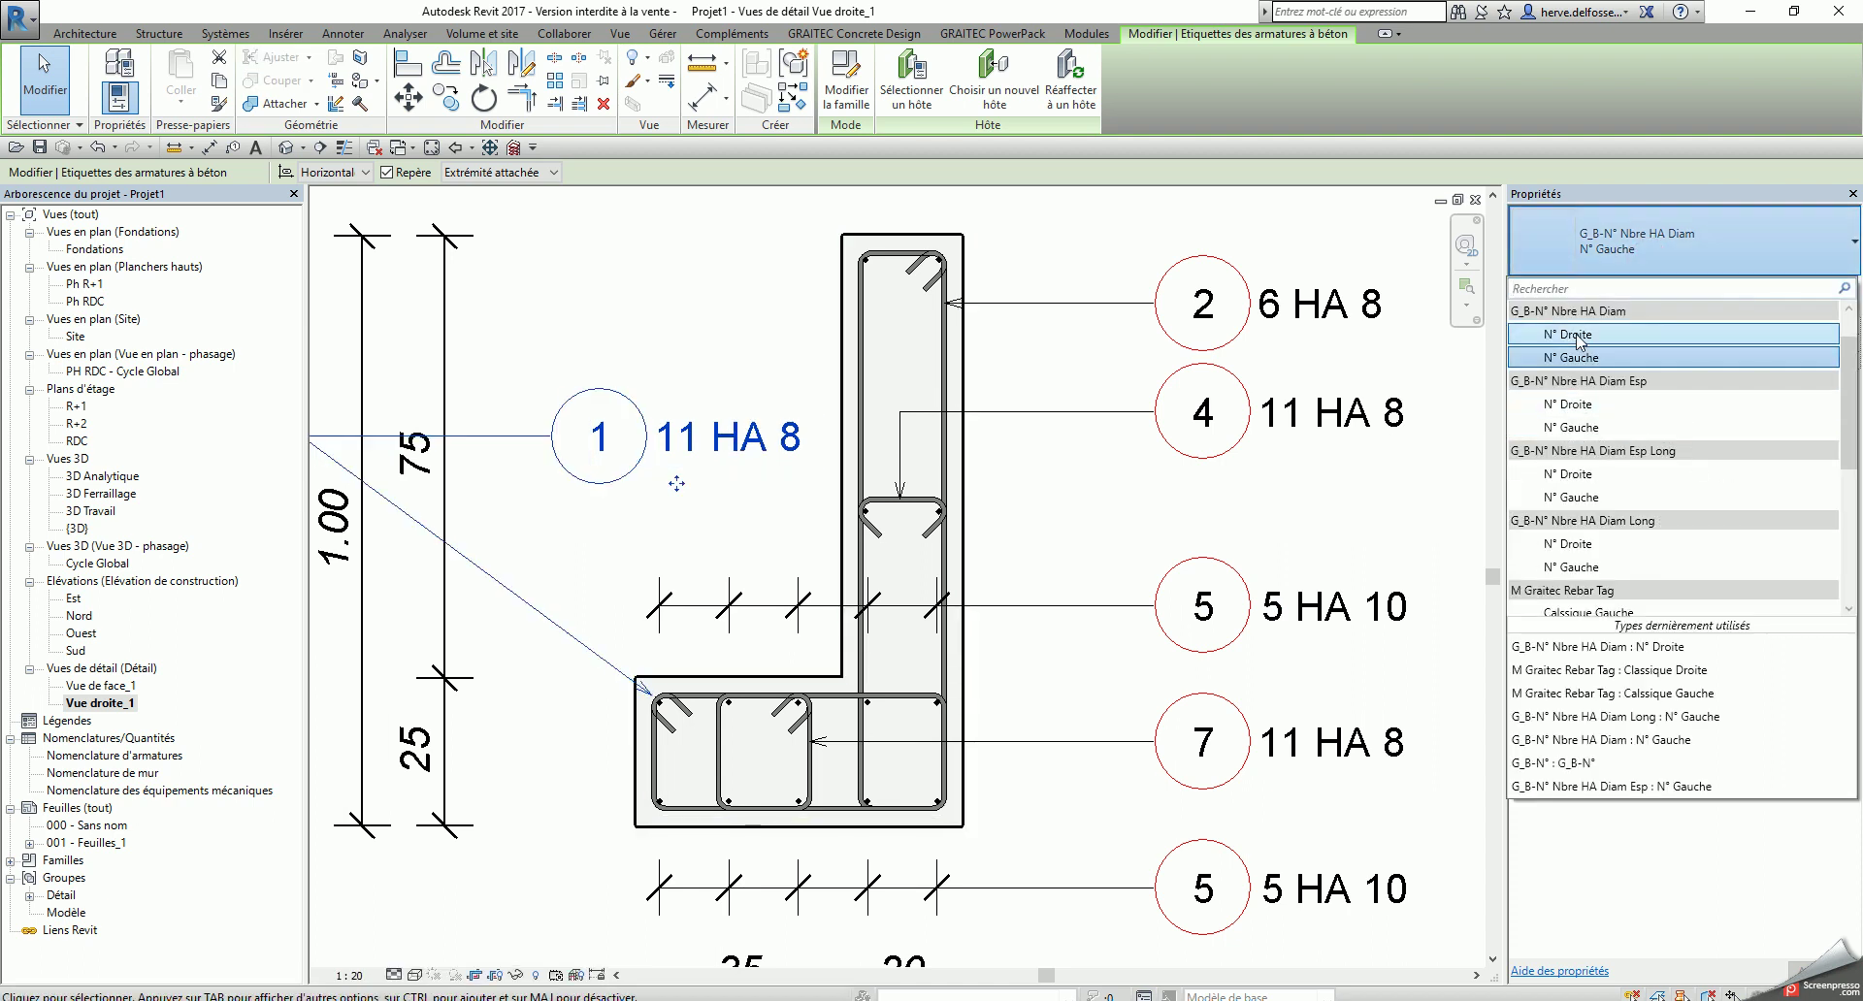
click(1578, 340)
drag(499, 482, 633, 484)
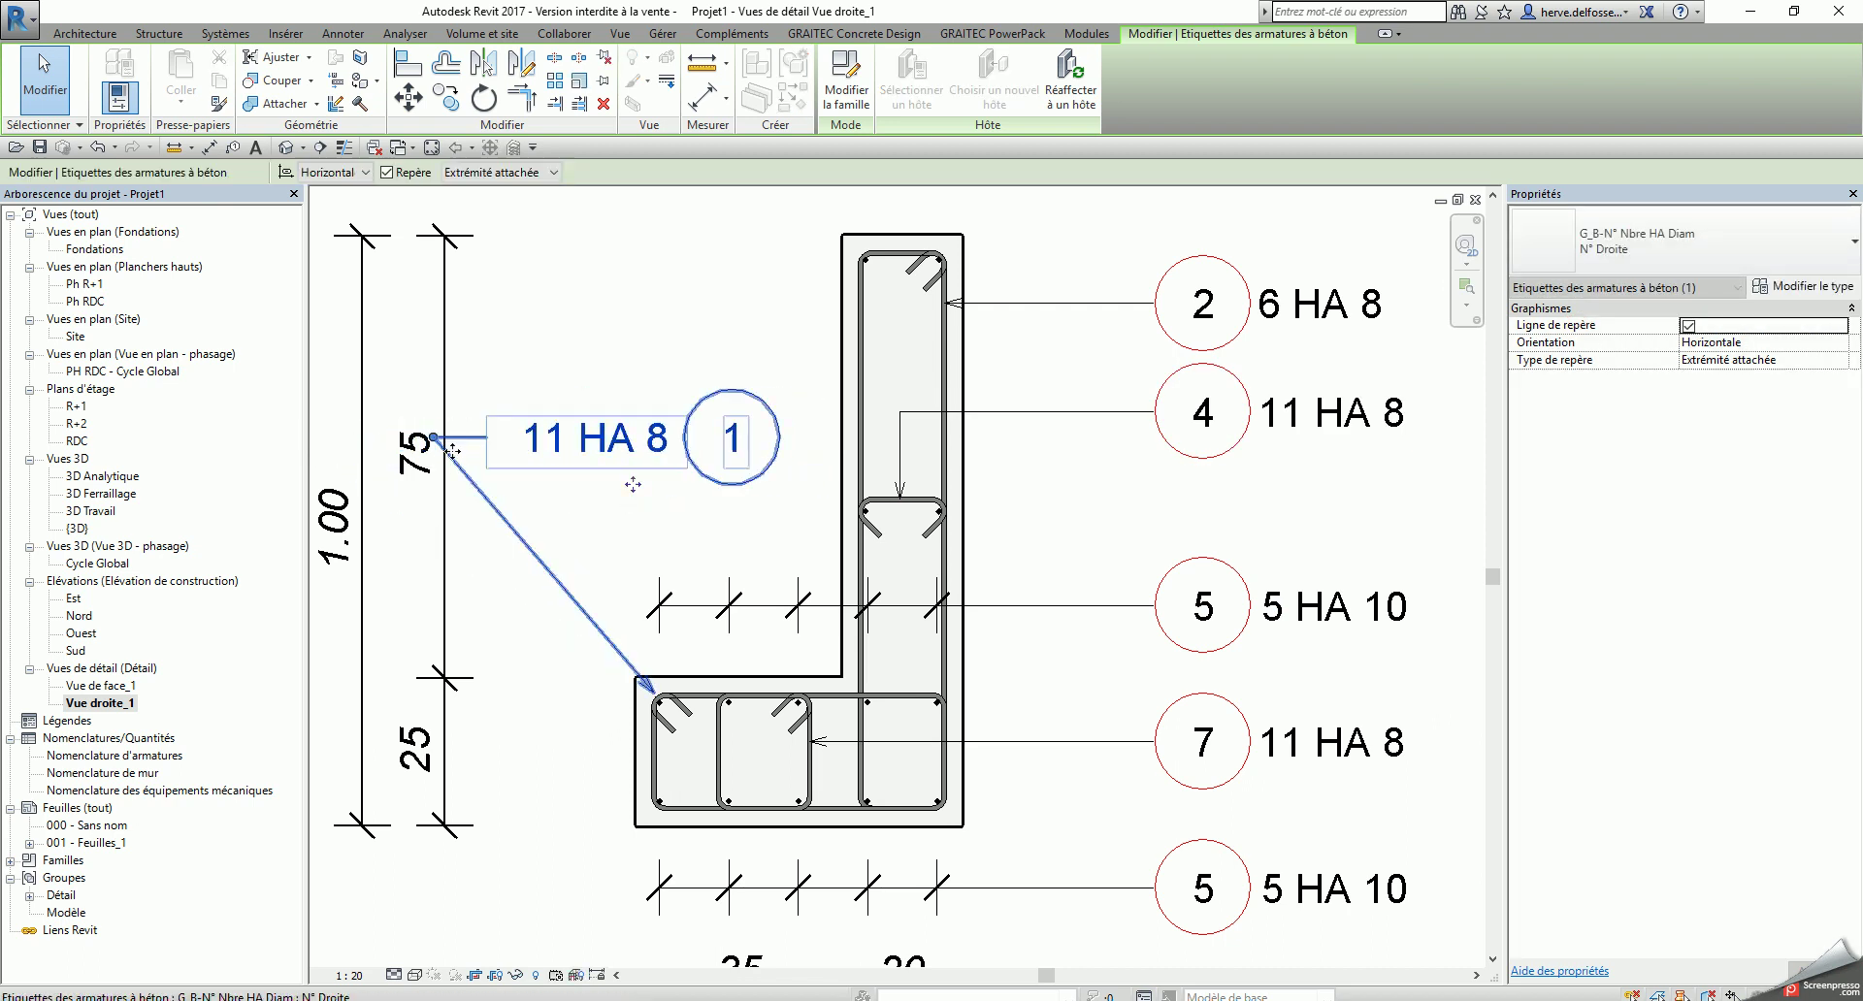
drag(436, 446, 823, 446)
click(955, 654)
Step: Add an Etiquette d'armatures annotation to the two longitudinal bars at the top of the stem
scroll(1061, 645, down, 1)
middle_drag(1081, 593, 993, 585)
middle_drag(1031, 496, 1011, 592)
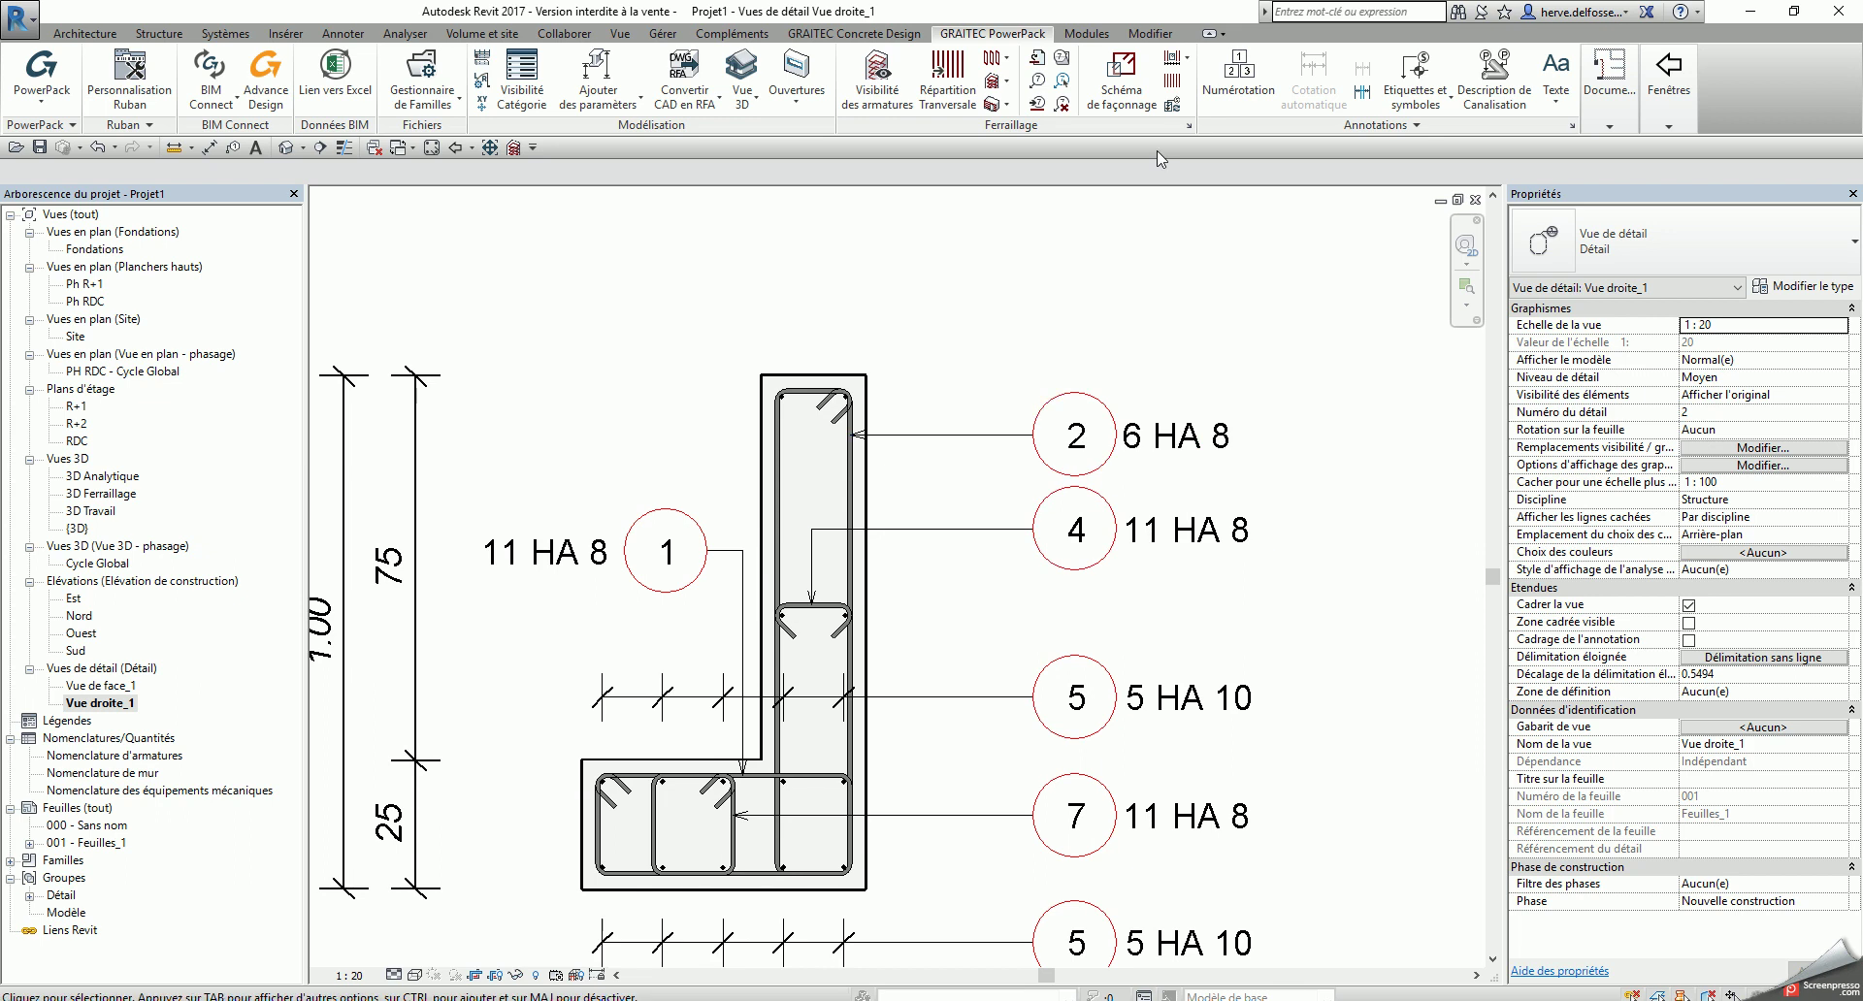
click(1189, 61)
click(1190, 125)
scroll(886, 311, up, 2)
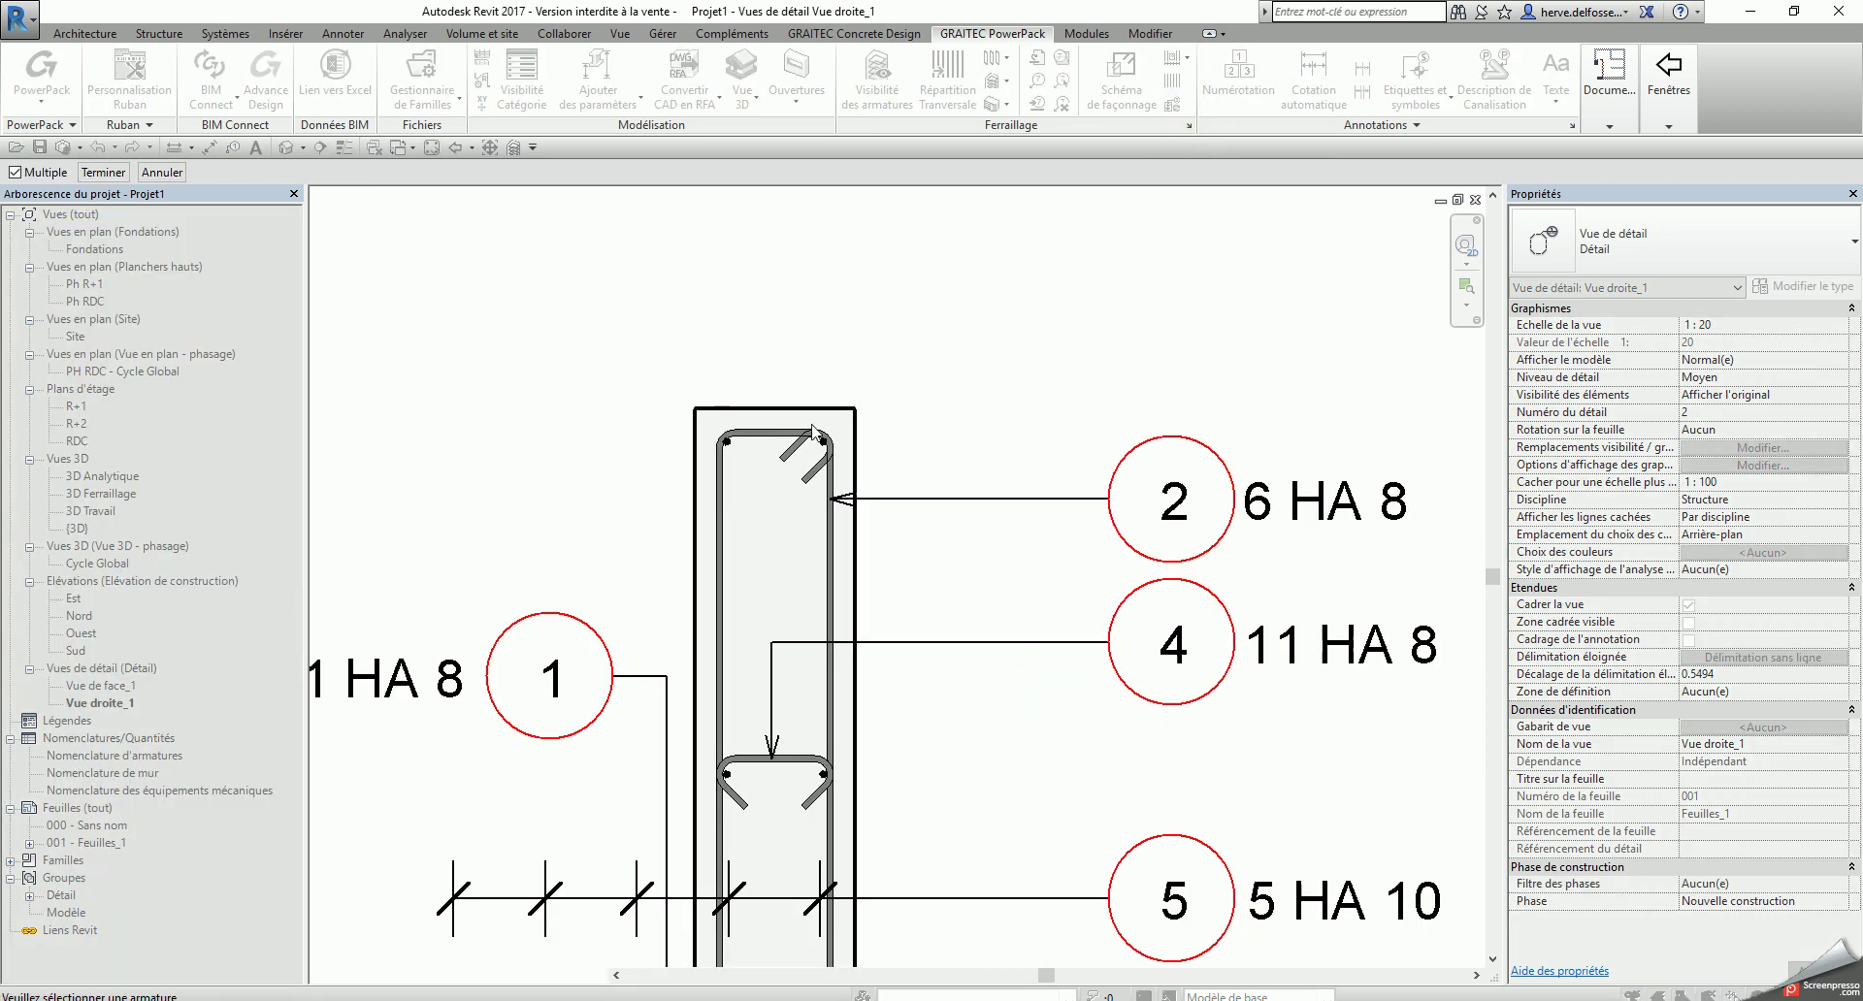
scroll(735, 448, up, 2)
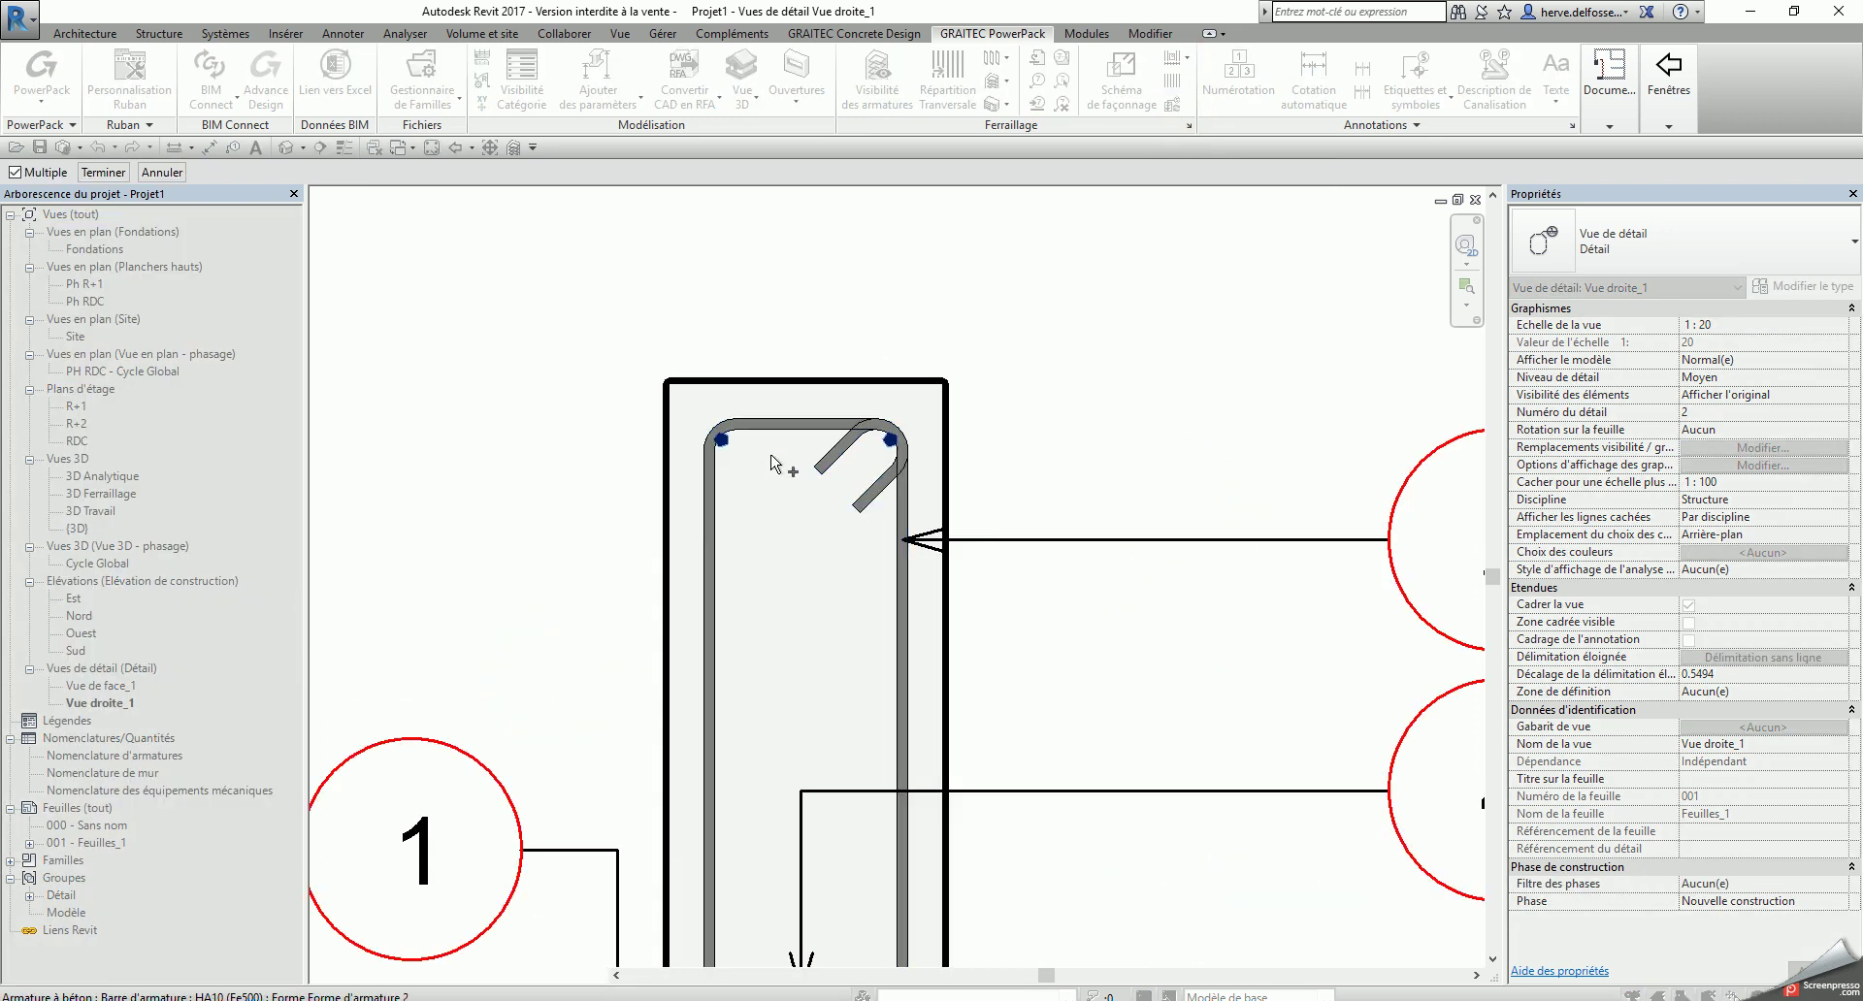
scroll(737, 450, down, 1)
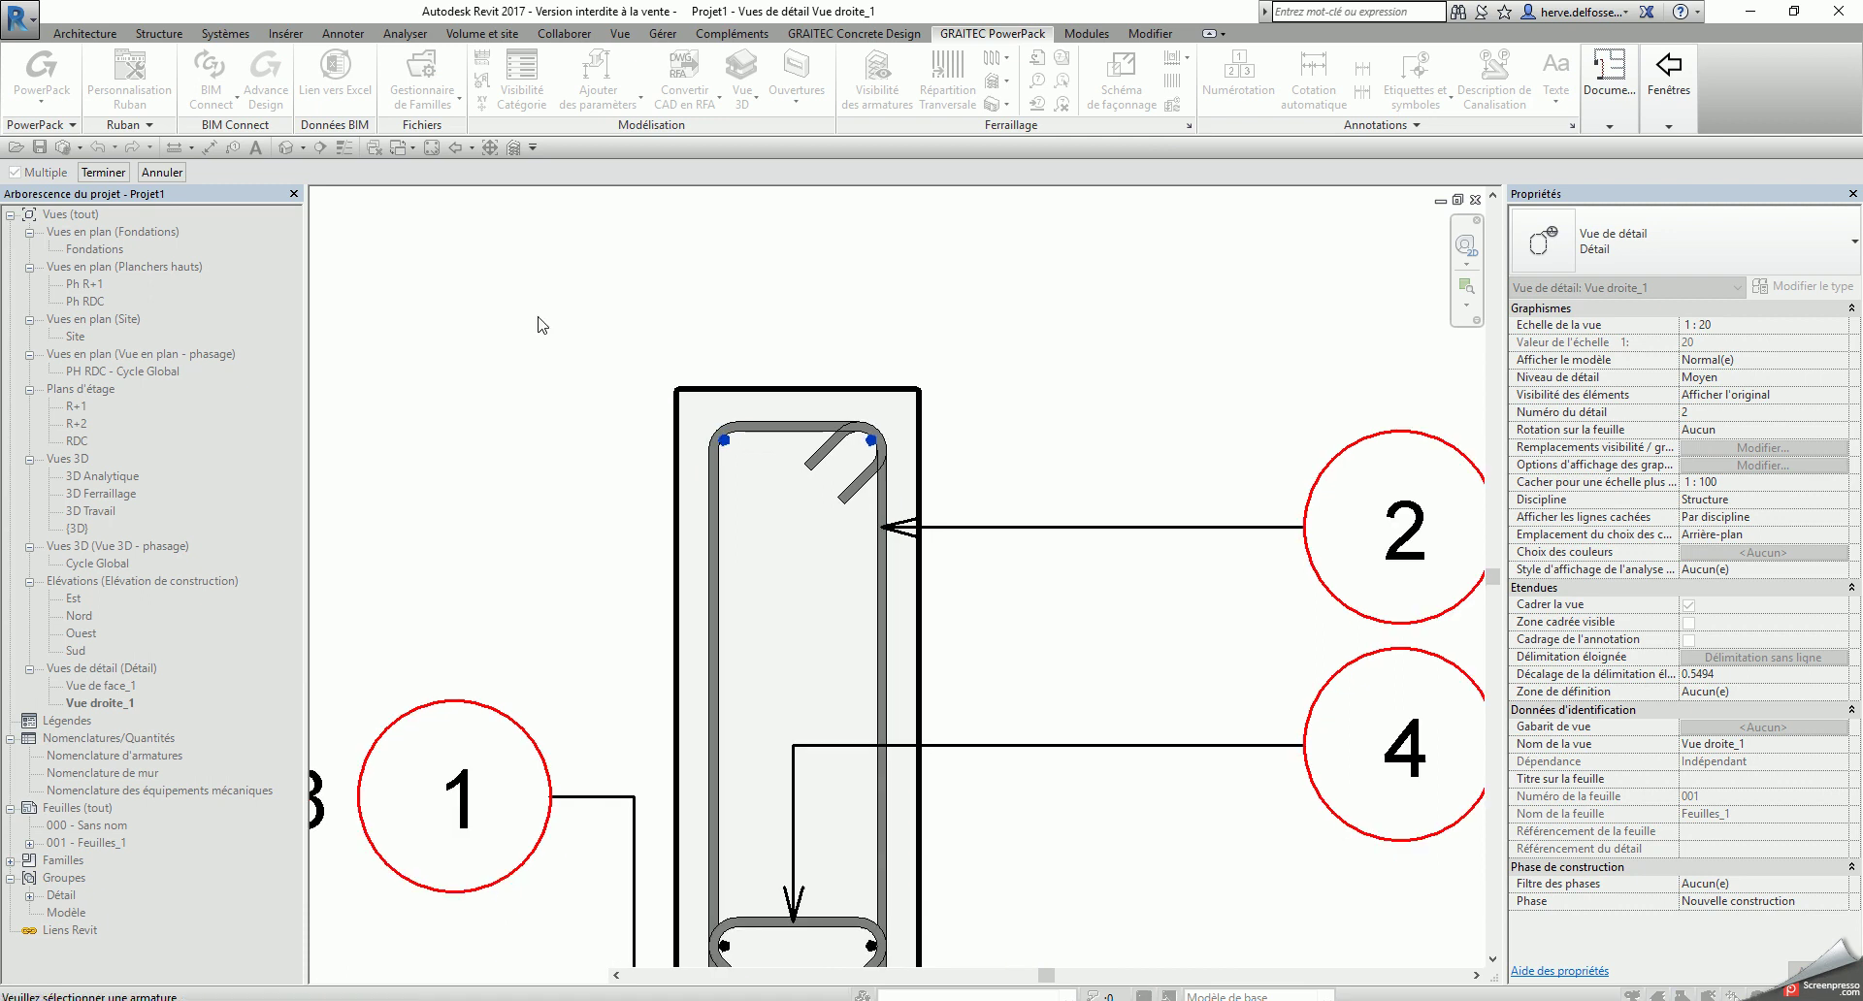
click(103, 172)
scroll(670, 927, down, 2)
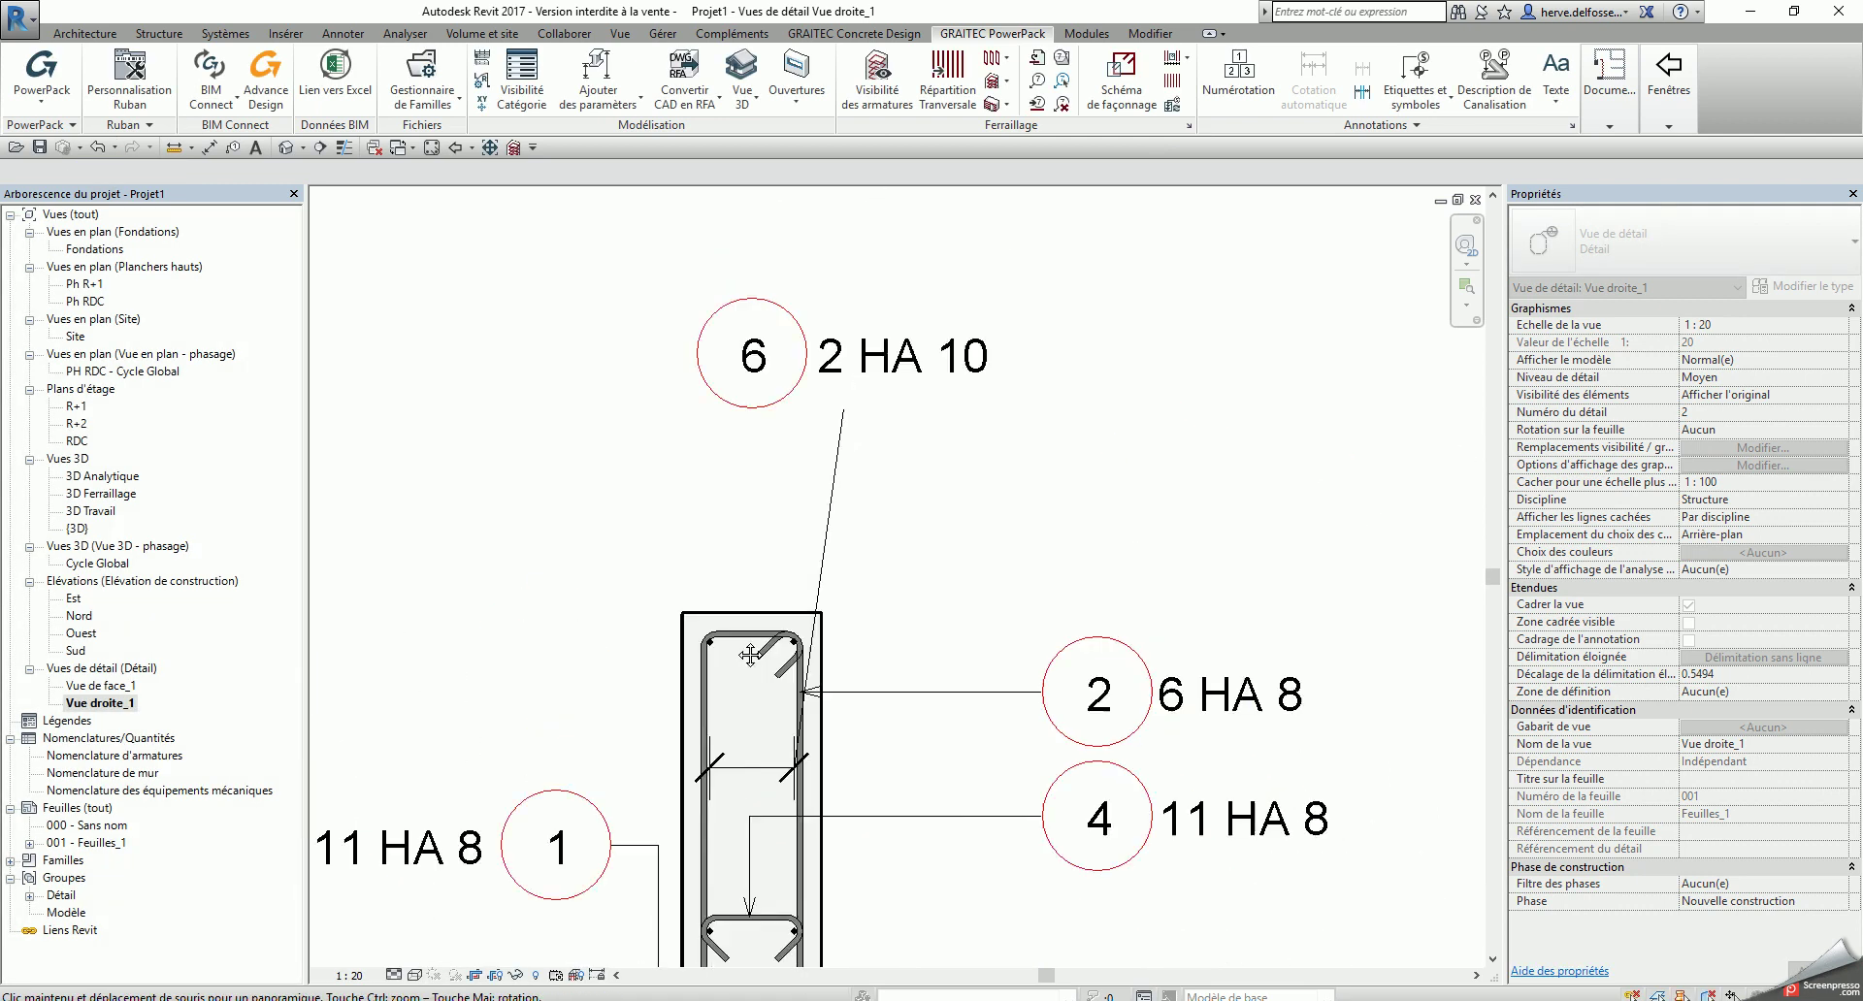
Step: Place the top bars' dimension line above the wall and align its tag horizontally with it, in the column of rebar tags
drag(740, 799, 738, 577)
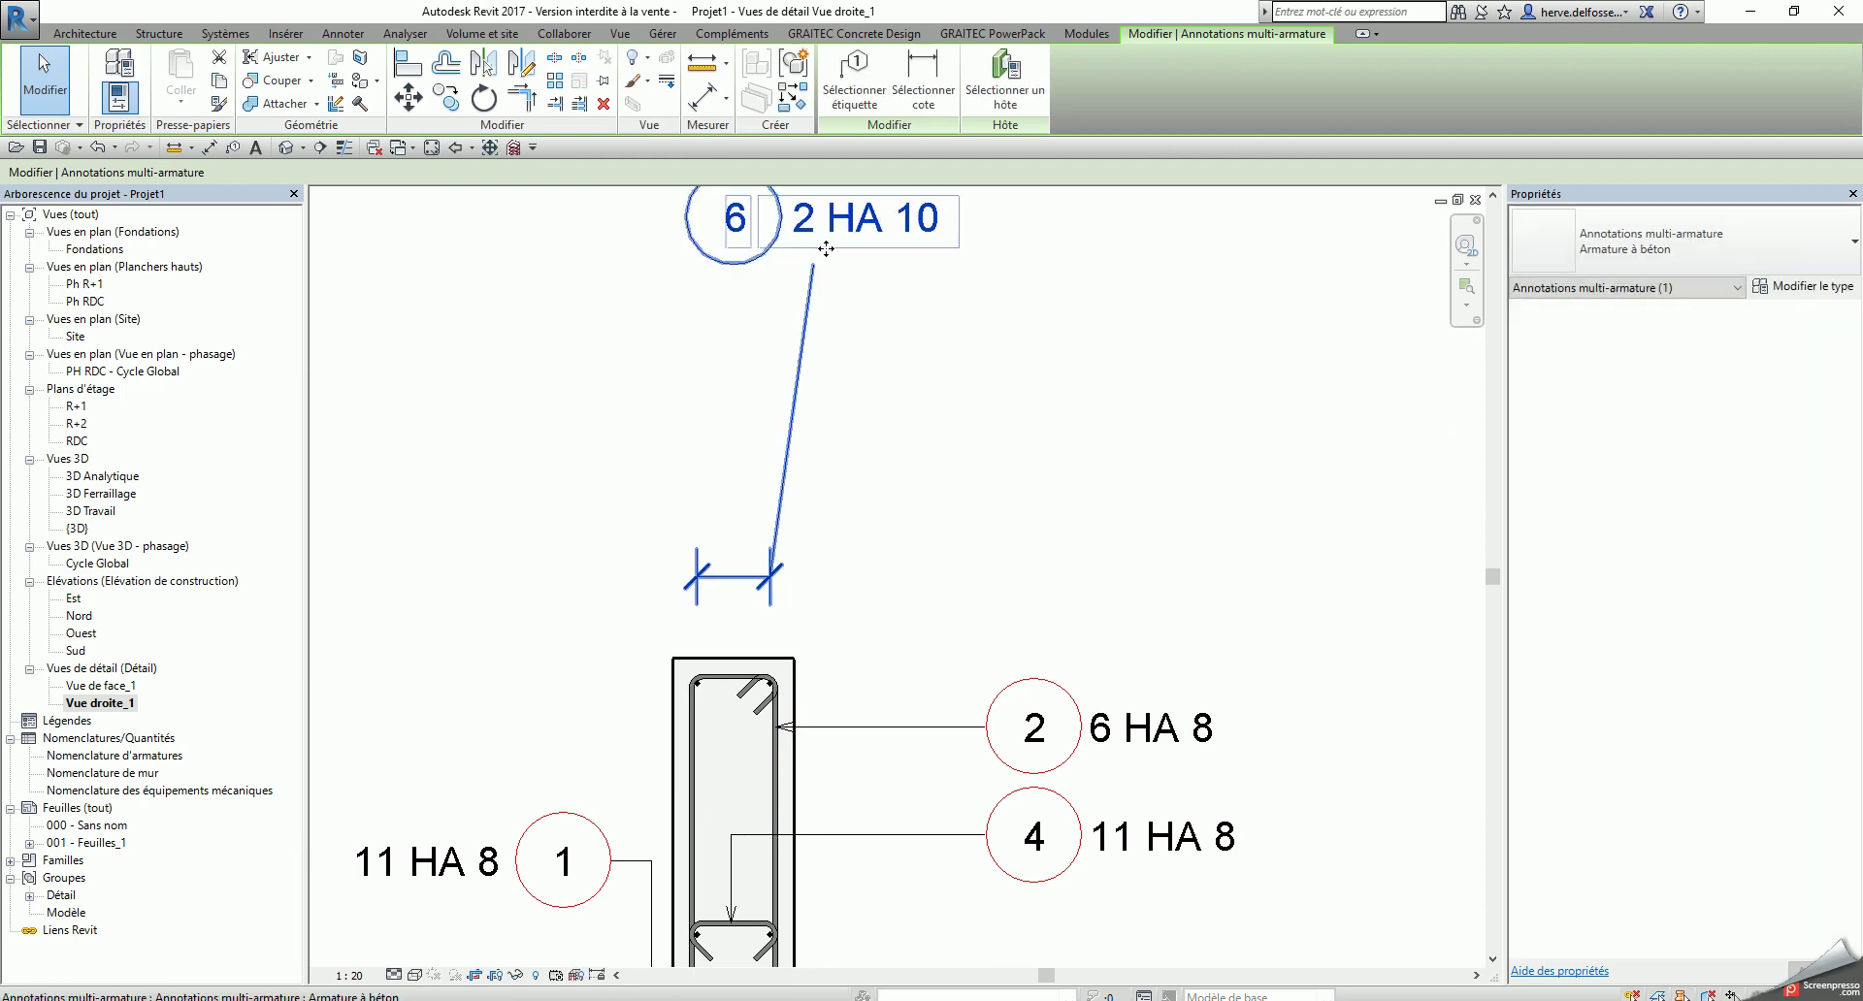
click(825, 250)
drag(824, 256, 1116, 627)
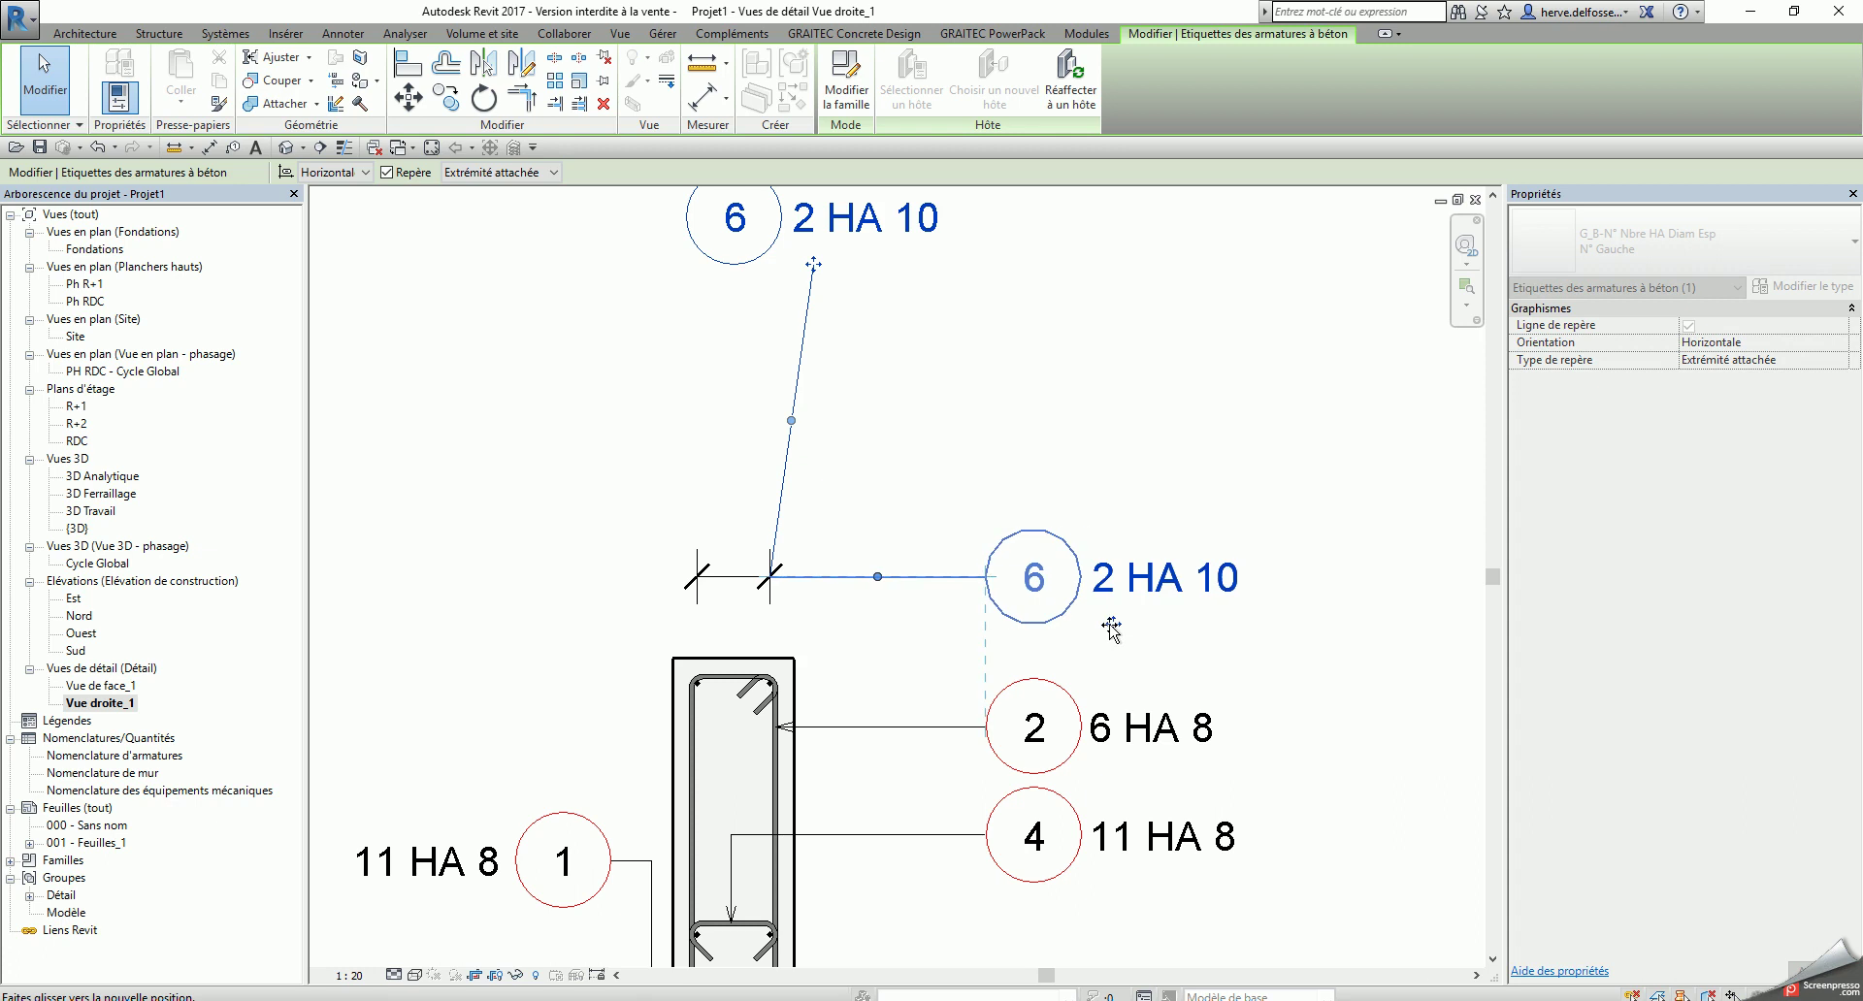
click(1020, 505)
scroll(1019, 500, down, 3)
middle_click(844, 437)
middle_click(844, 437)
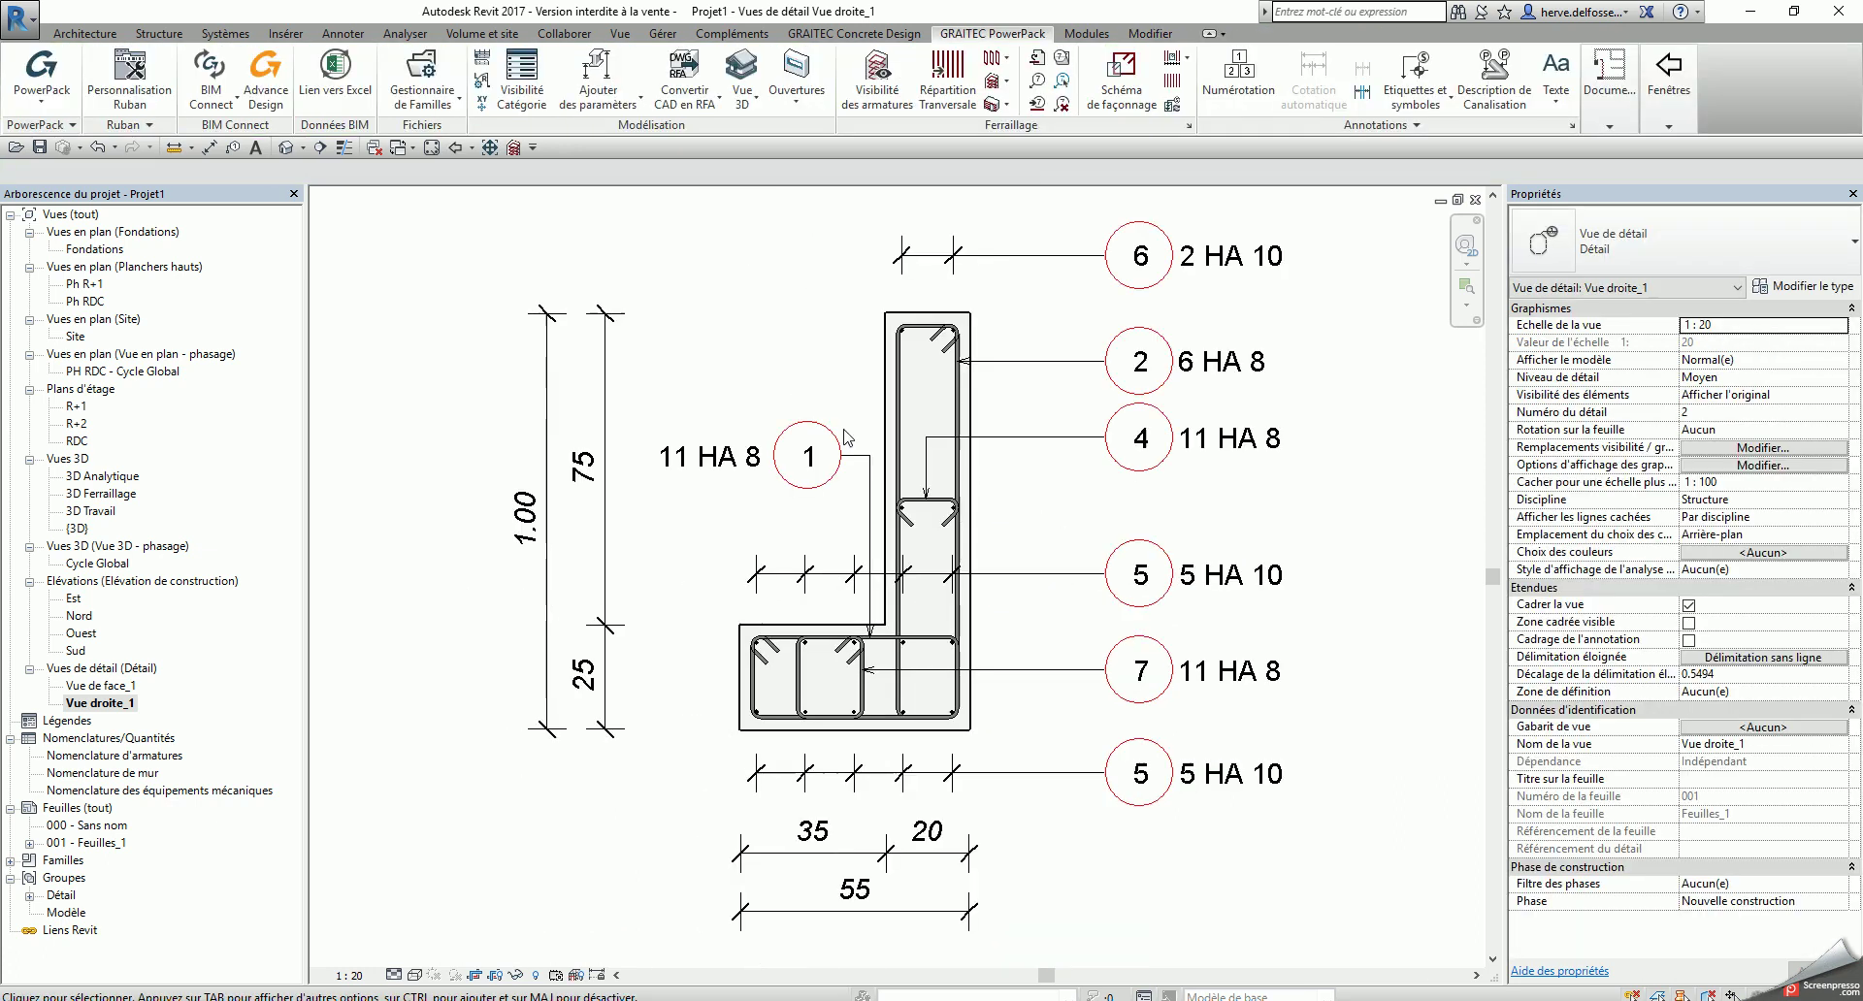
click(550, 543)
Step: Open the Vue de face_1 detail view and tag the top bar, the mid-height bar and both footing longitudinal bars by category
double_click(129, 687)
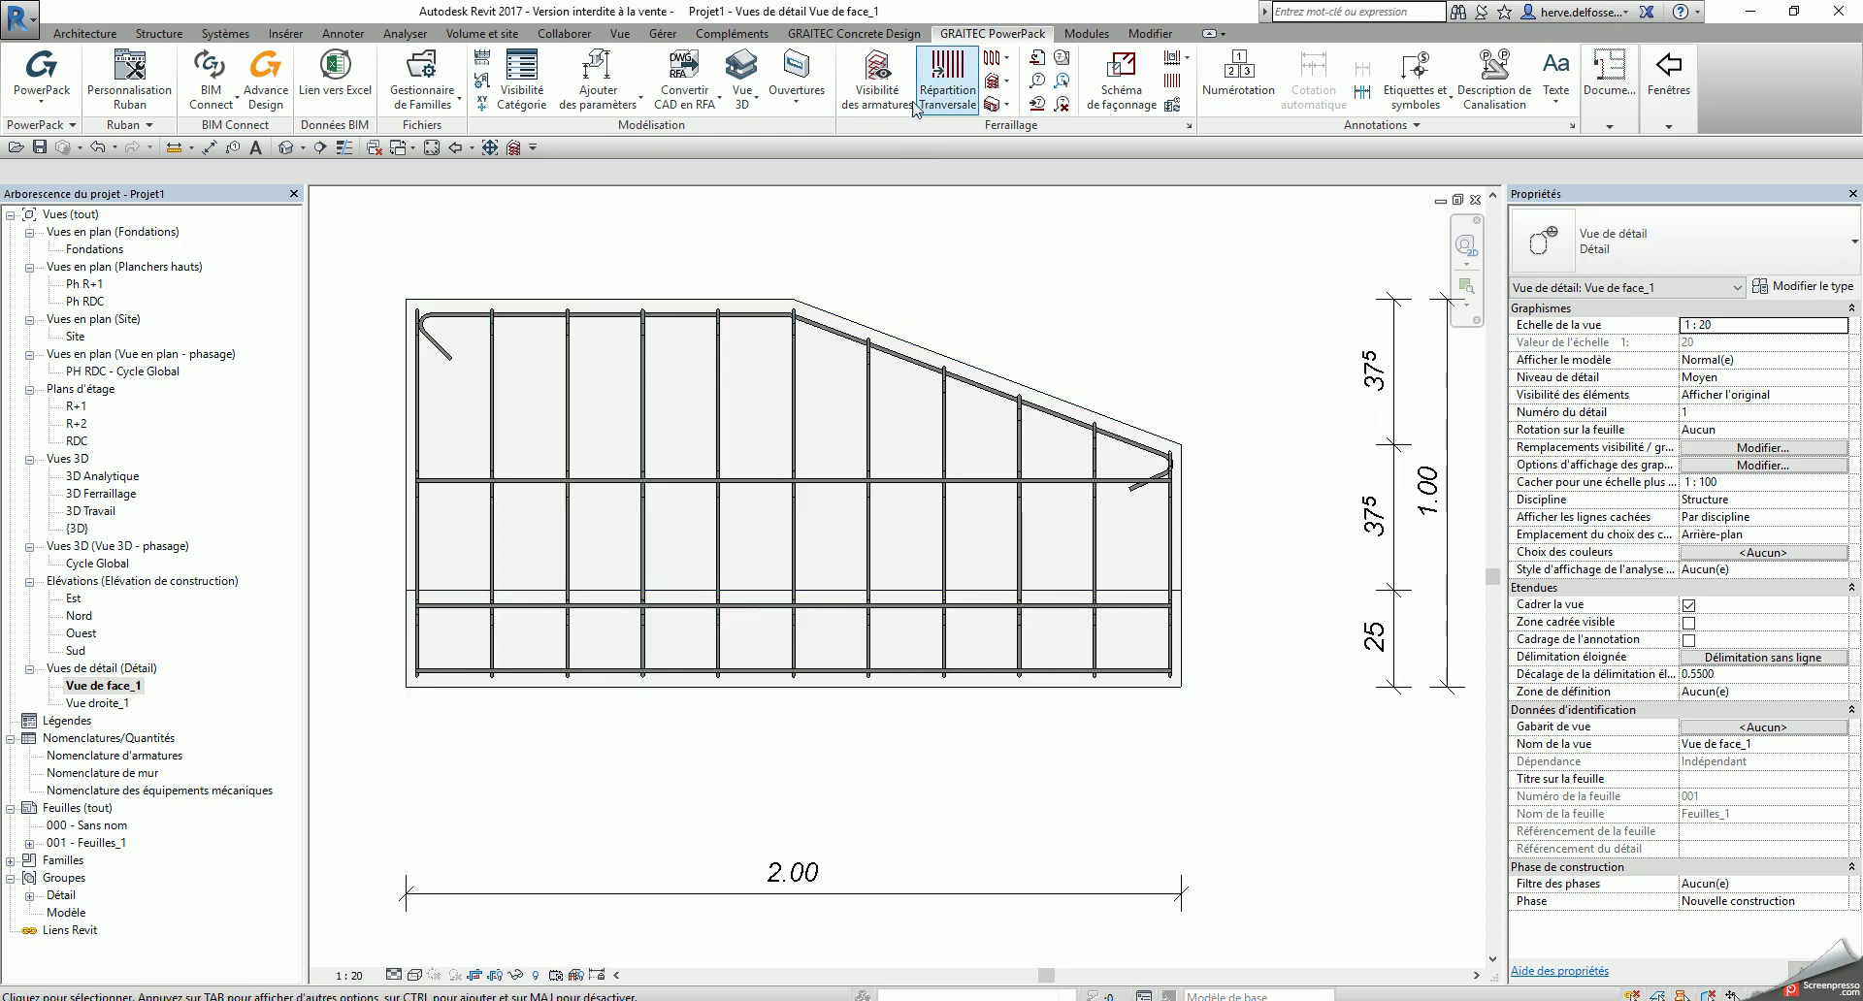
click(344, 33)
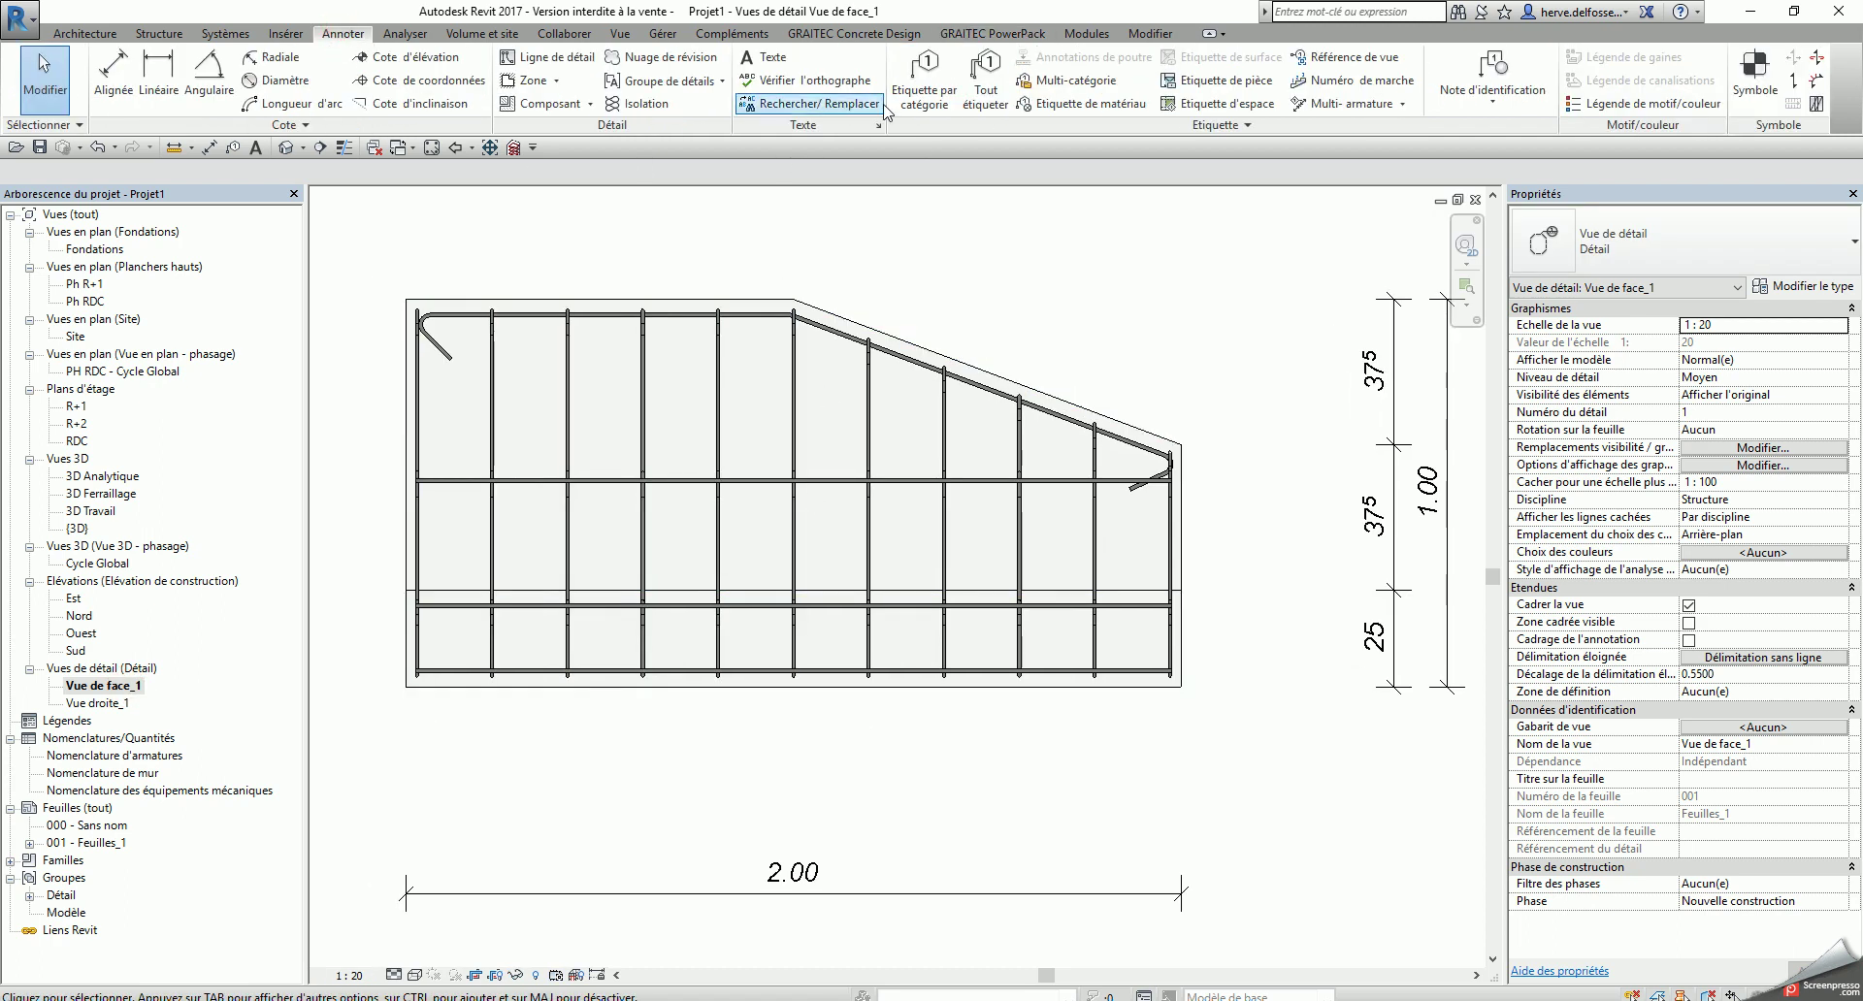
click(924, 83)
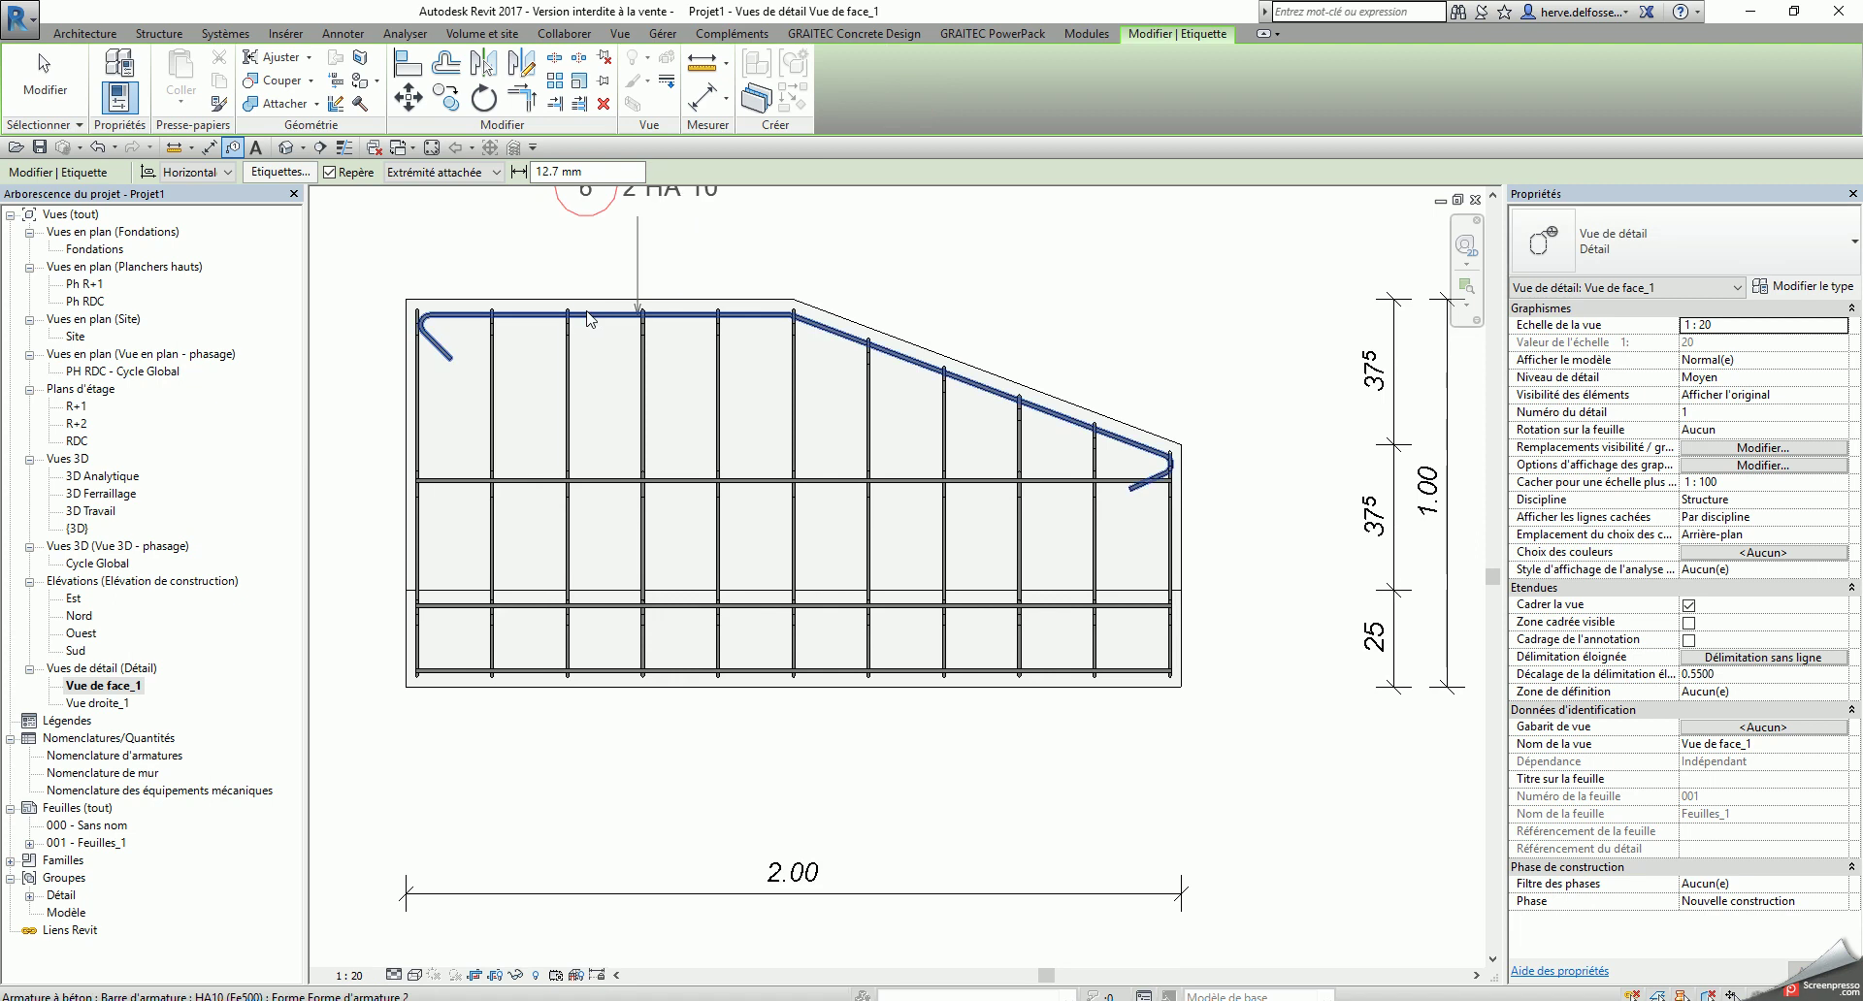
click(590, 320)
click(812, 481)
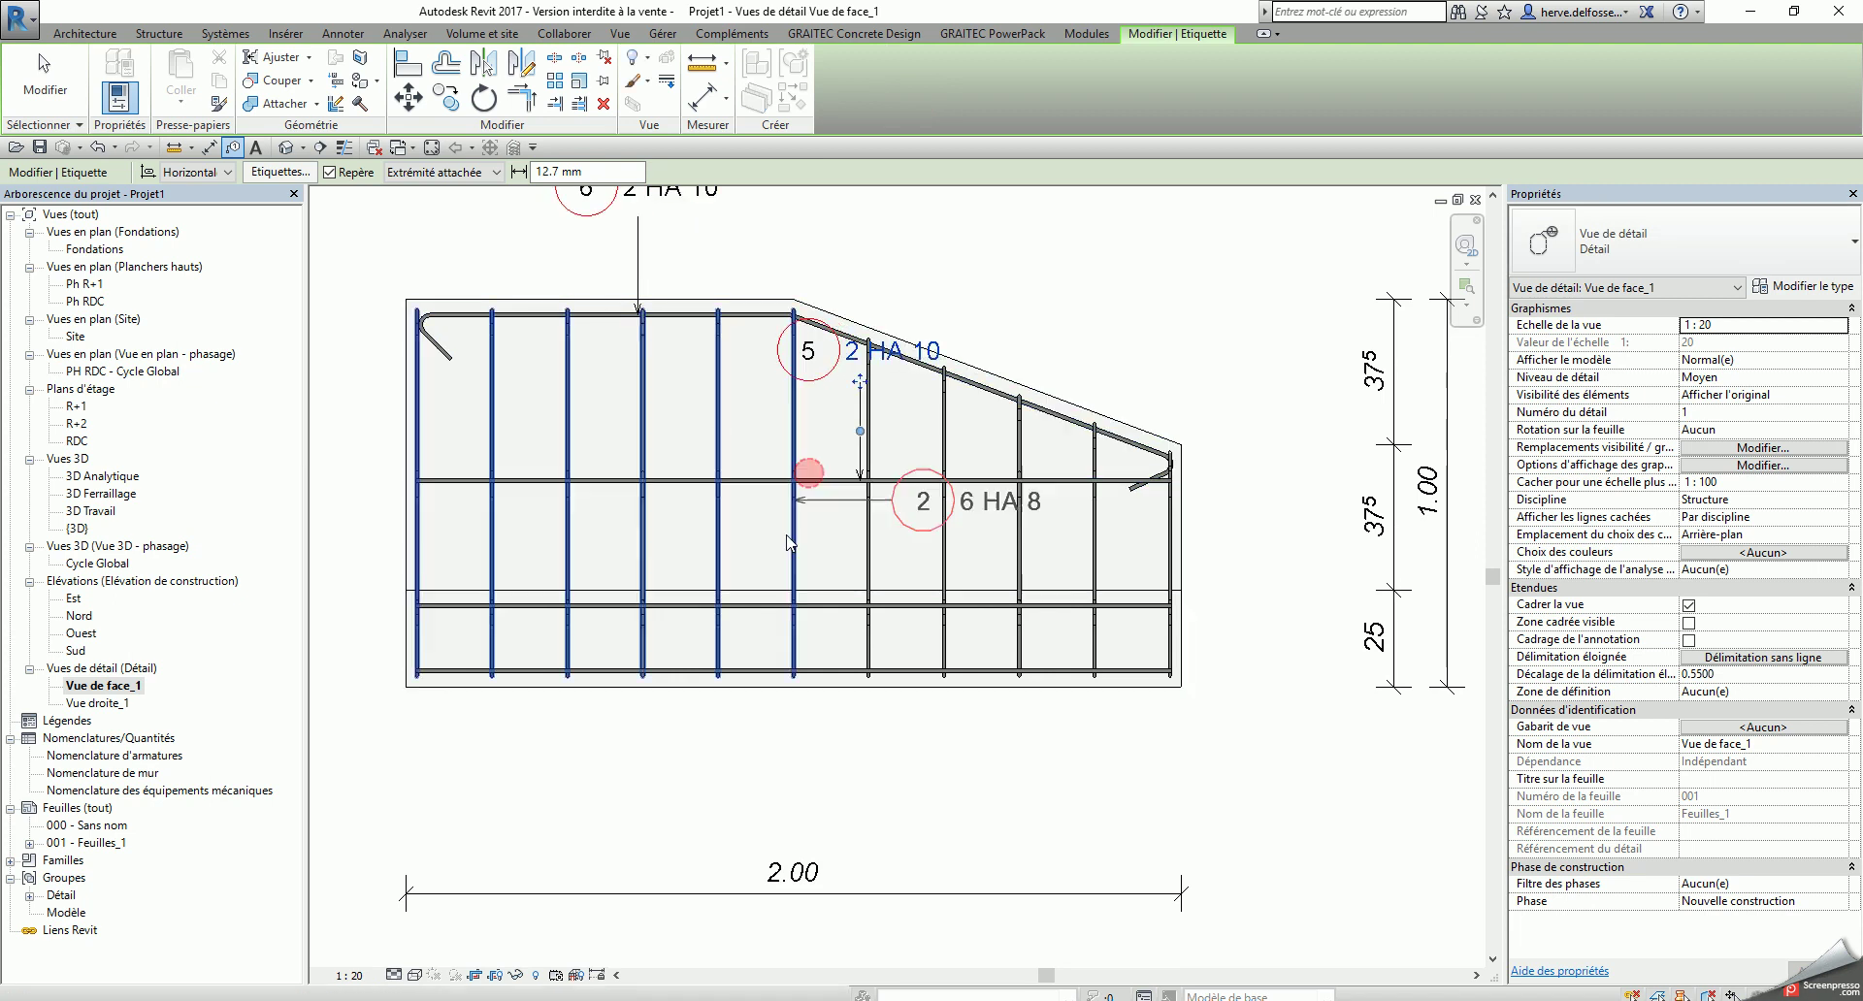
click(675, 606)
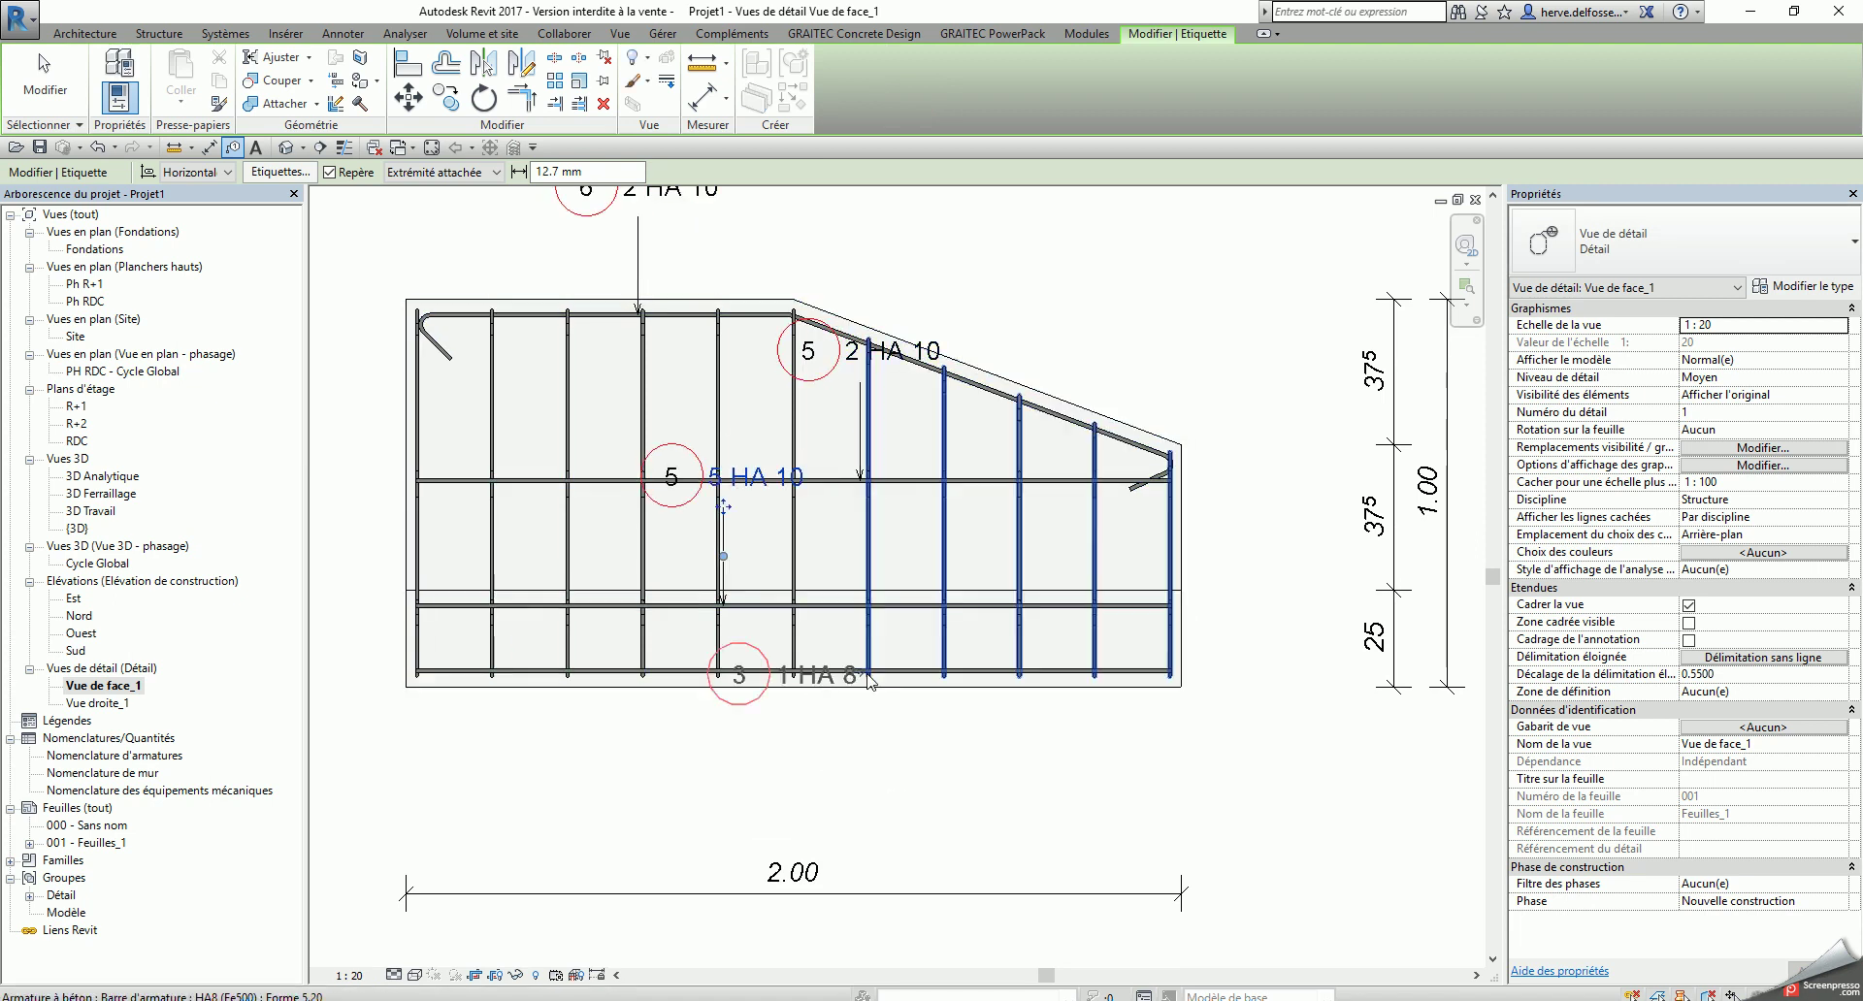
click(910, 671)
key(Escape)
key(Escape)
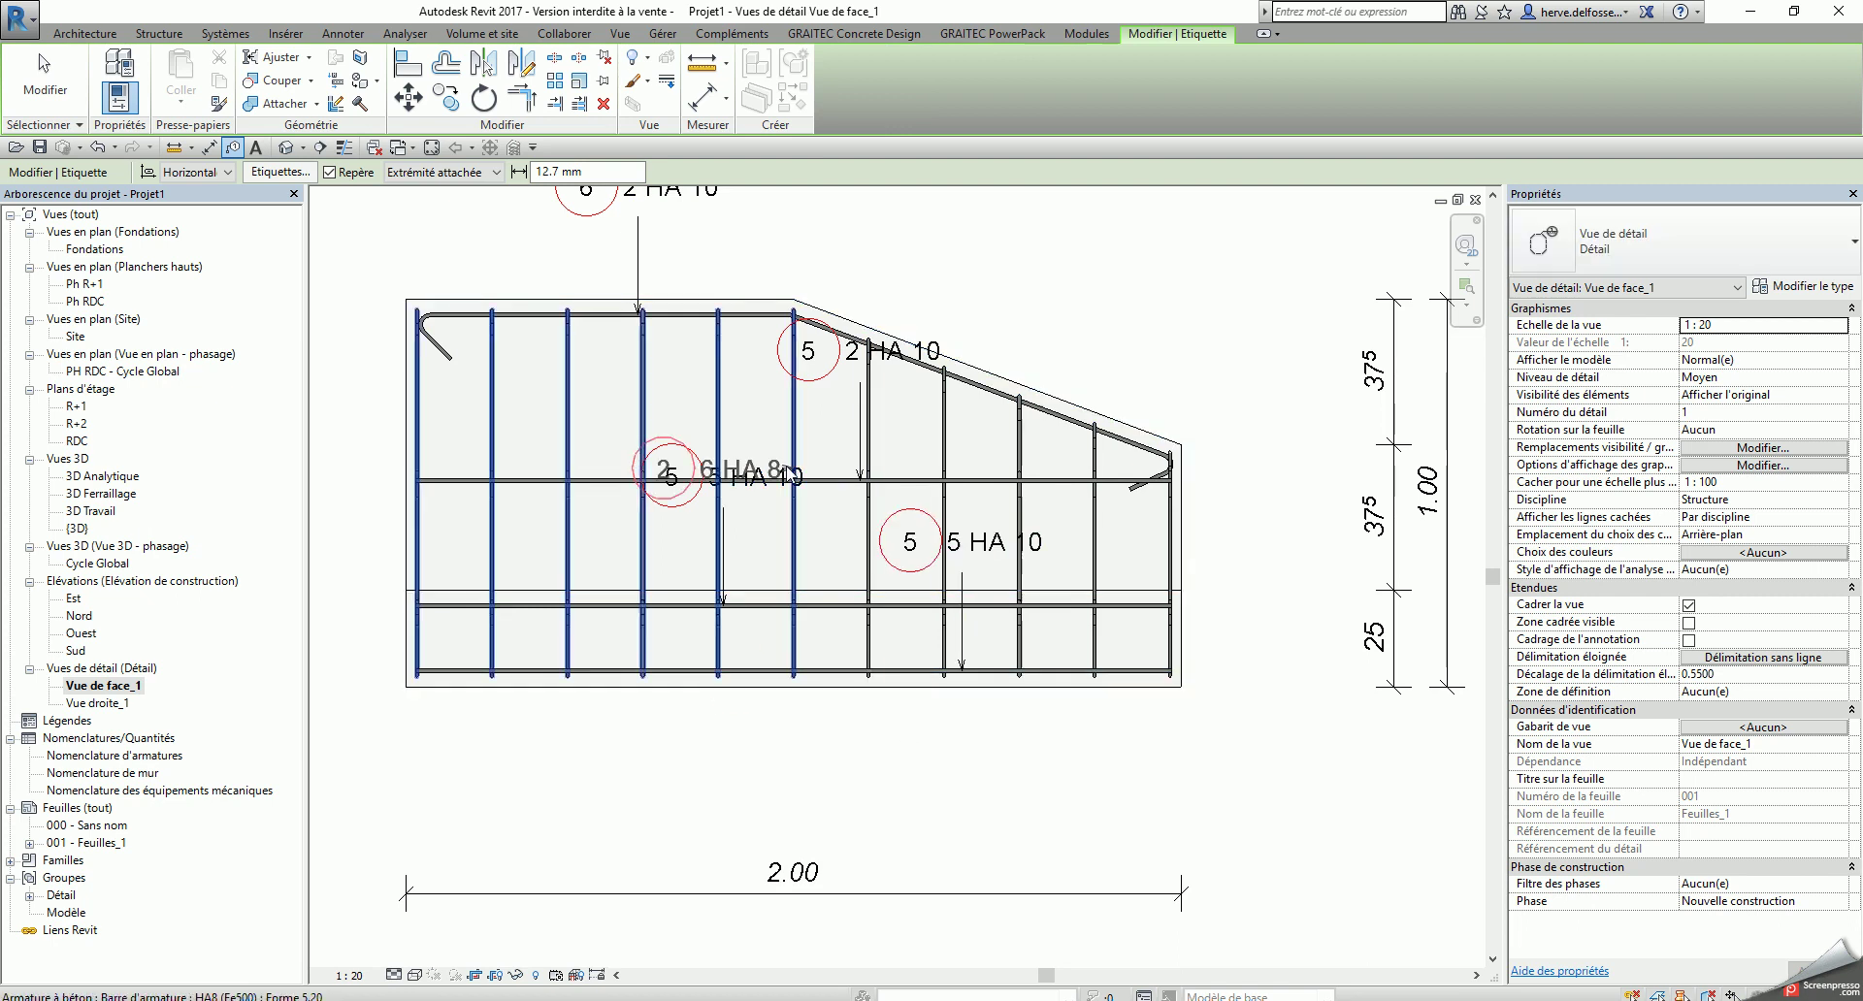
Step: Move the top bar's and the mid-height bar's tags above the wall, side by side, with right-angled leaders
middle_drag(733, 290, 758, 550)
click(674, 458)
drag(674, 458, 731, 512)
click(850, 645)
drag(850, 645, 875, 500)
click(721, 546)
drag(720, 554, 549, 498)
Step: Move the upper footing bar's tag below the wall and bend its leader at a right angle
click(742, 623)
middle_drag(742, 623, 747, 366)
click(751, 549)
drag(754, 507, 705, 771)
drag(549, 742, 553, 742)
Step: Move the bottom footing bar's tag below the wall, level with the neighbouring tag, and bend its leader at a right angle
click(949, 546)
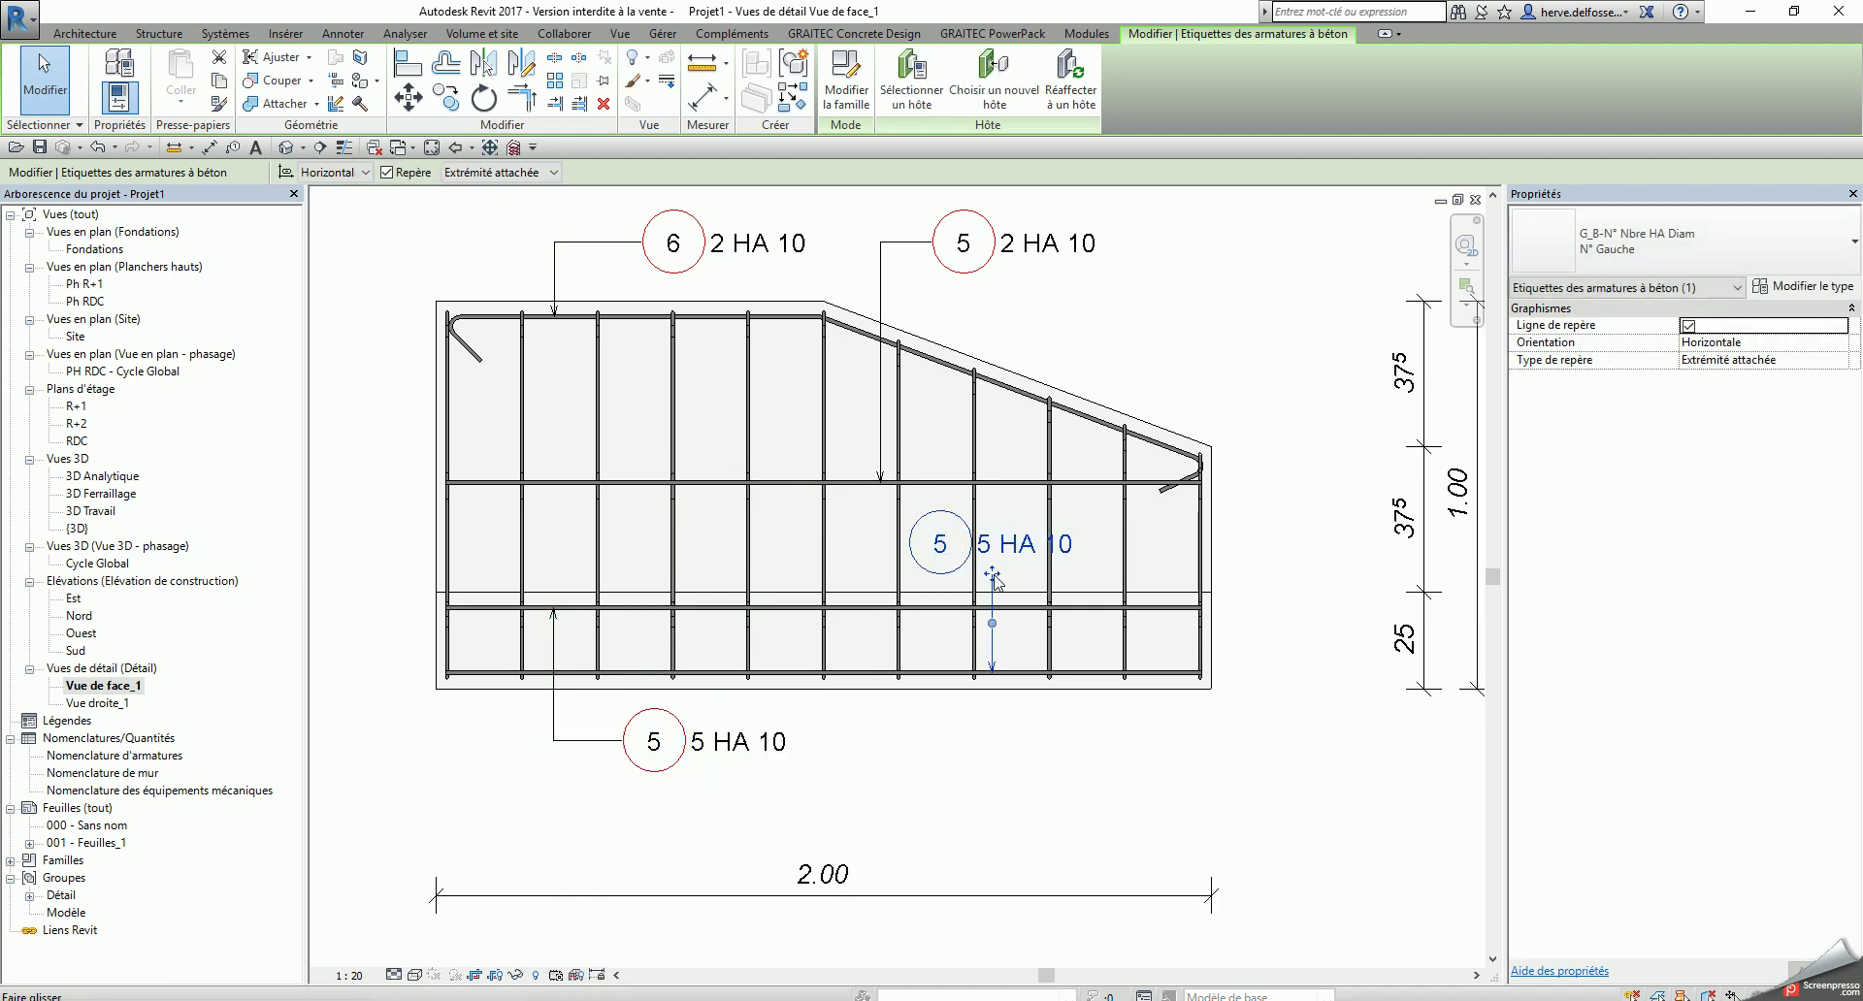
drag(998, 730, 1015, 771)
drag(1015, 690, 853, 741)
click(817, 723)
middle_drag(809, 713, 824, 779)
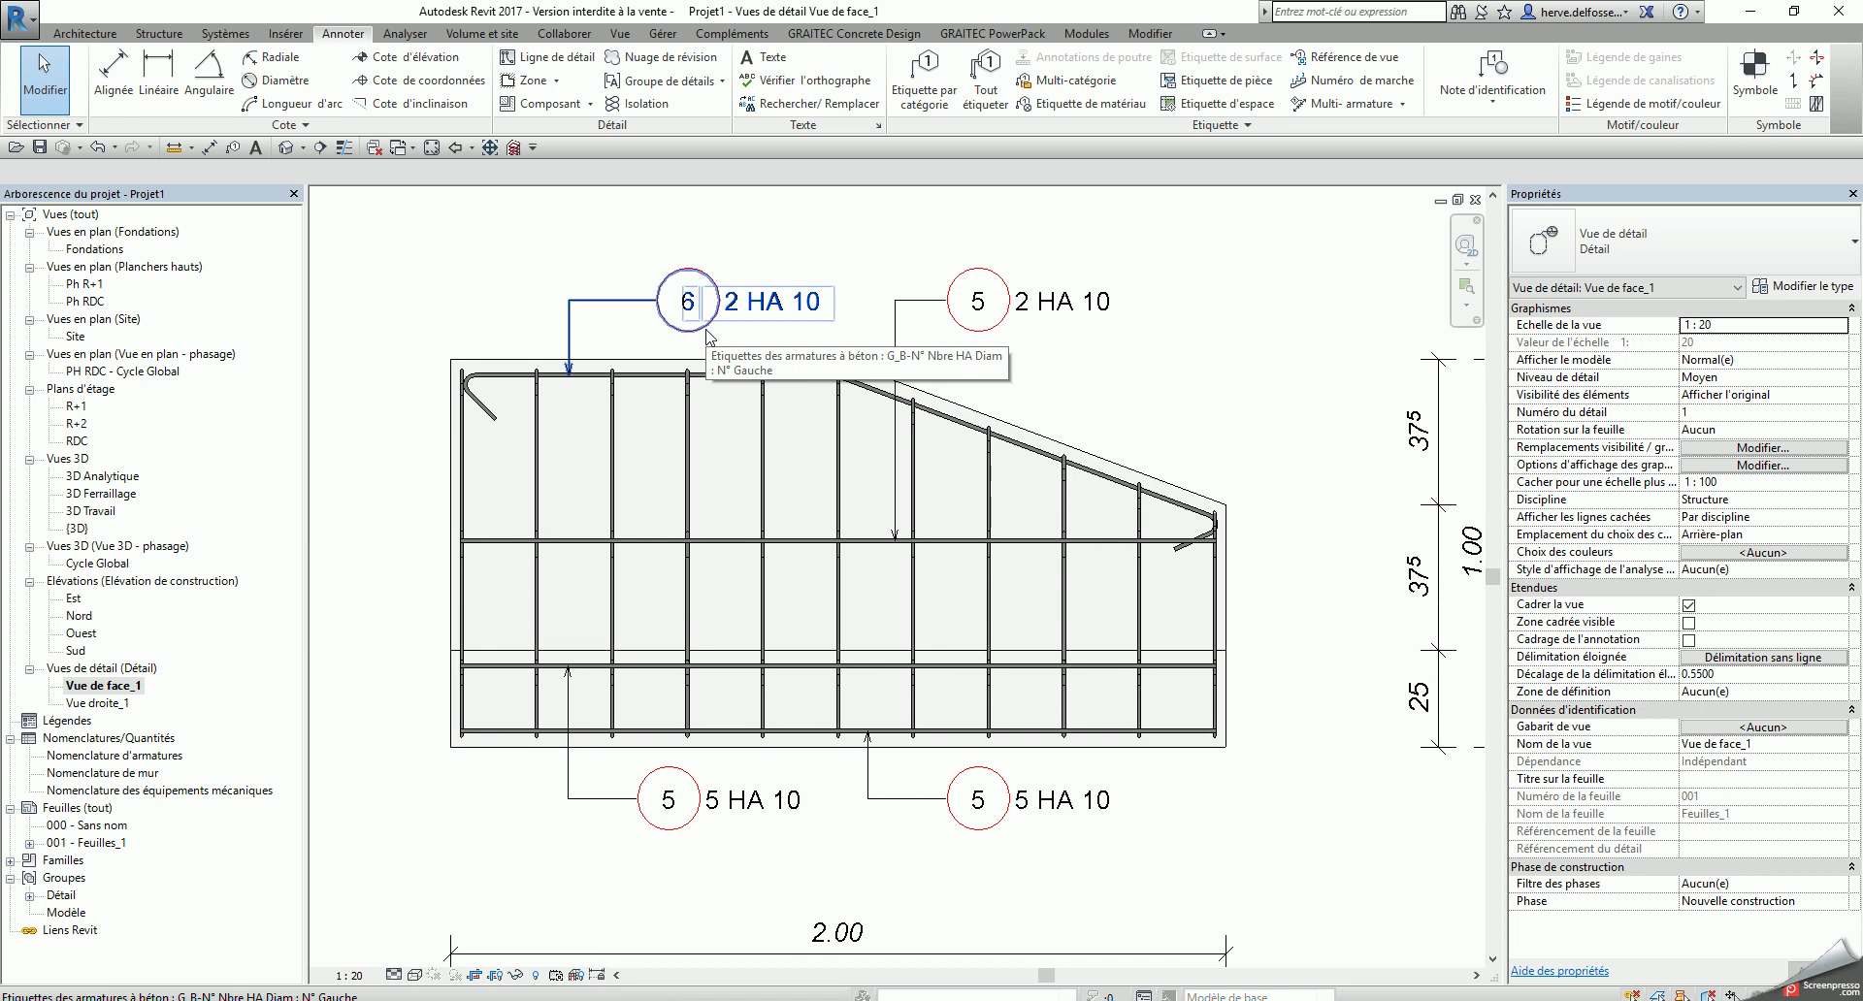
click(991, 335)
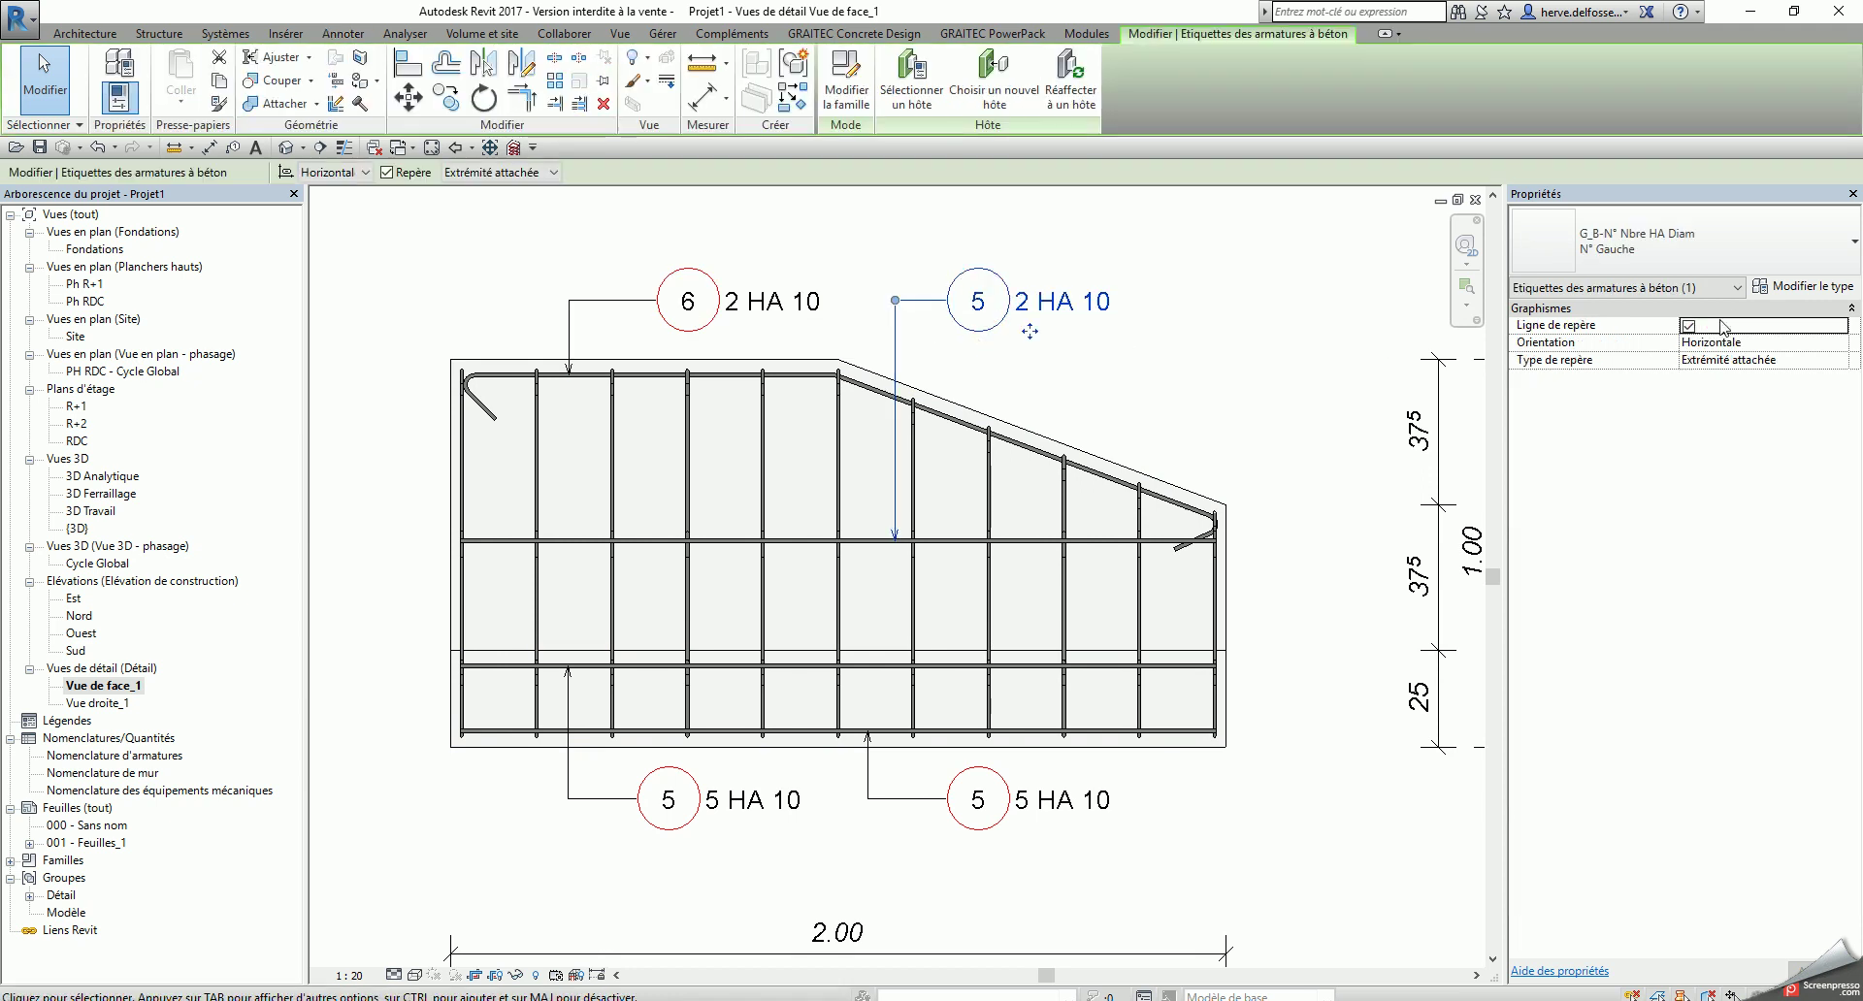
click(1723, 251)
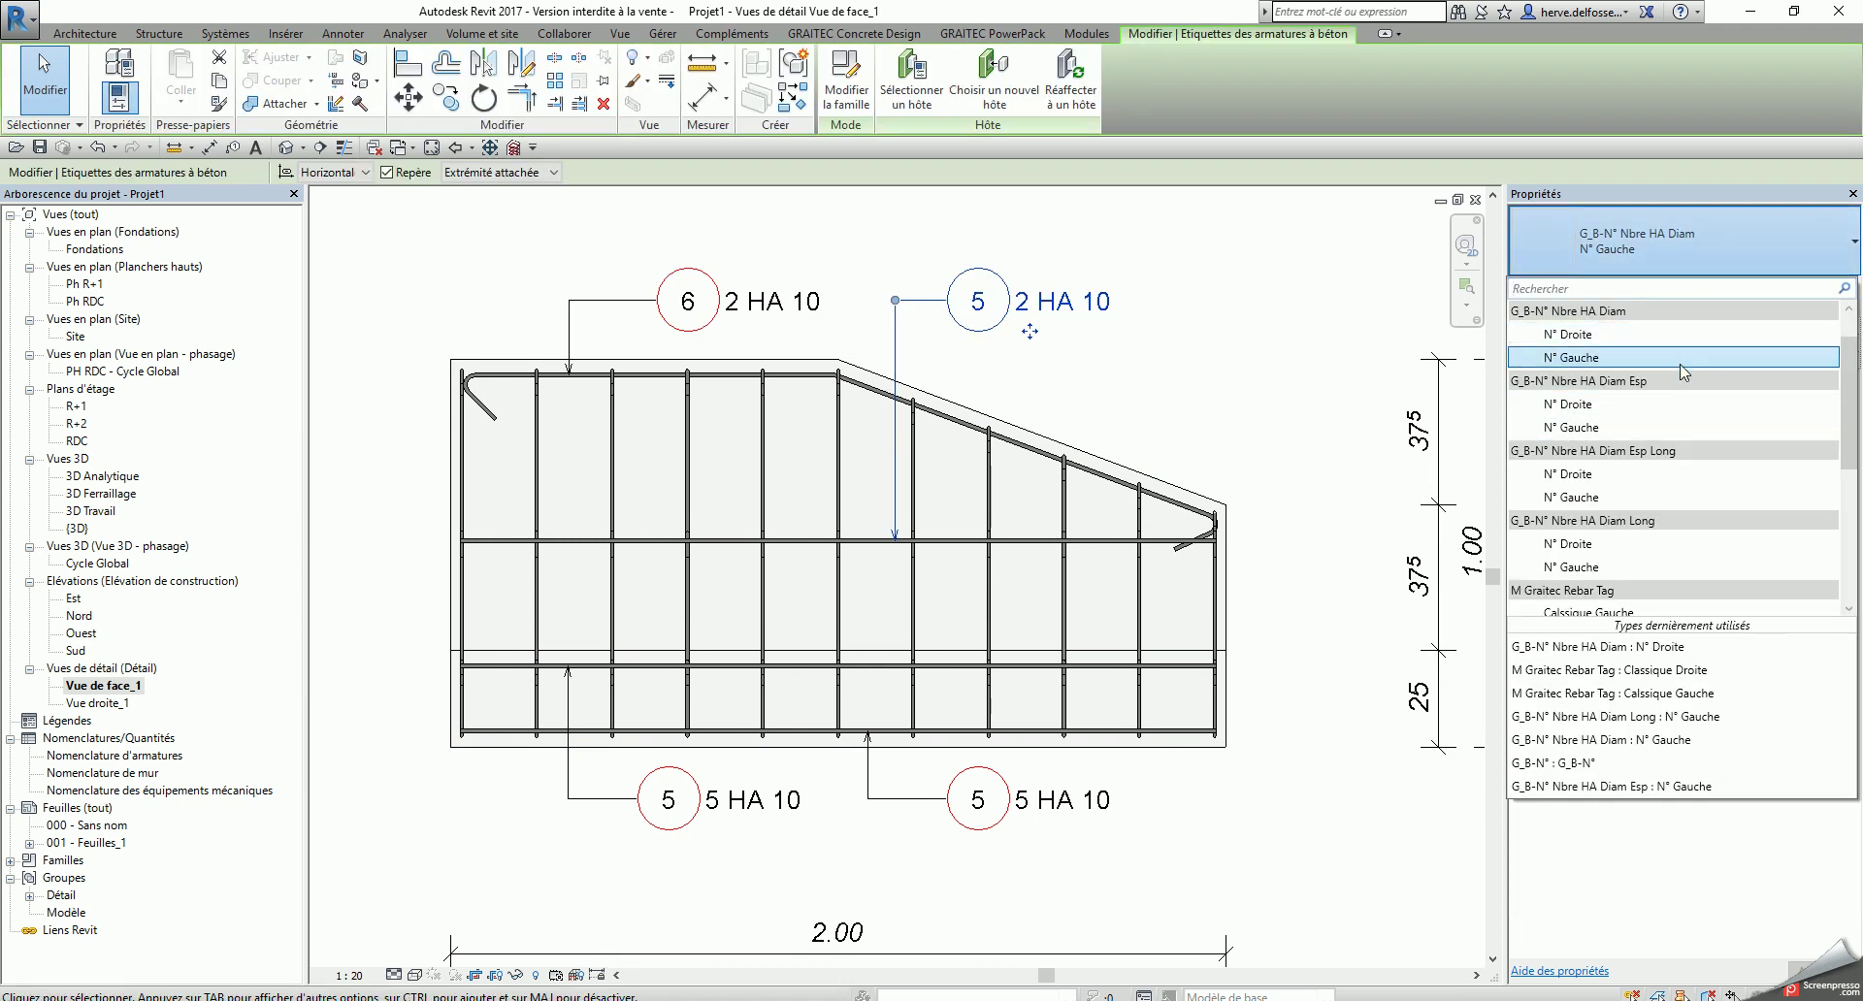
mouse_move(1848, 421)
mouse_down()
mouse_move(1848, 461)
mouse_move(1848, 427)
mouse_up()
click(1349, 452)
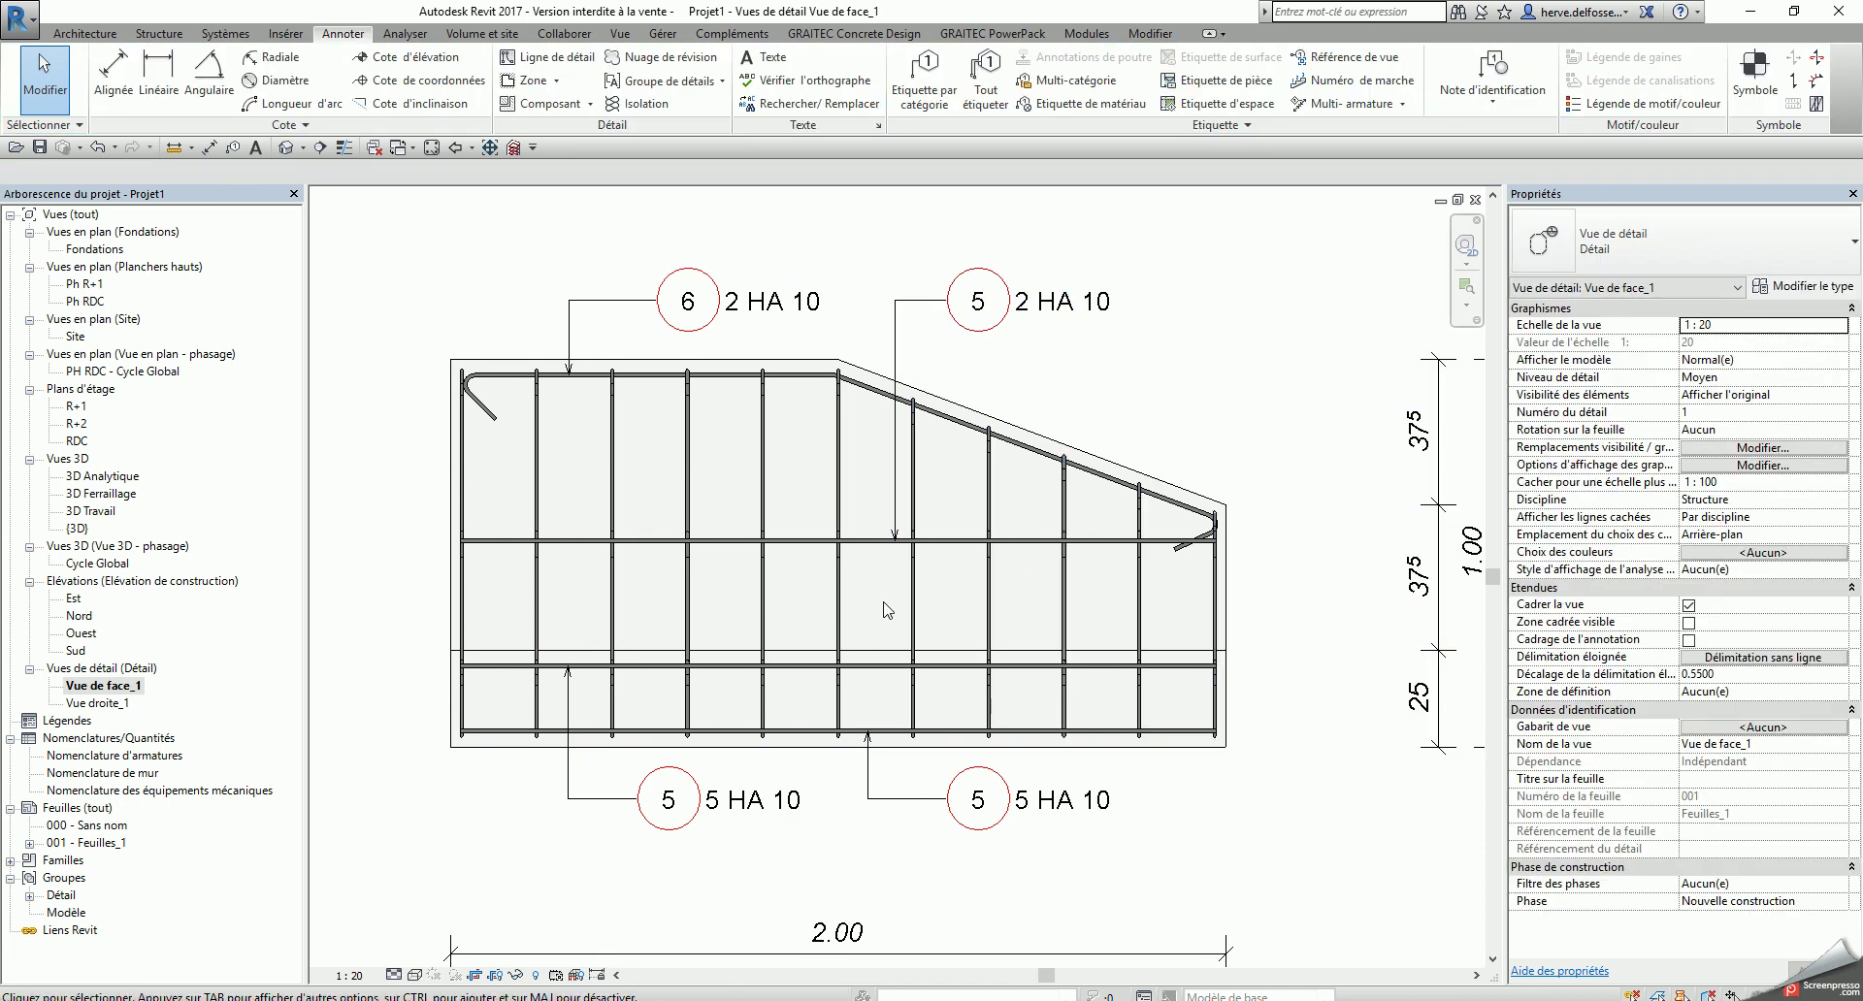
Step: Annotate the vertical bars with a PowerPack multi-rebar tag, placing its dimension line between the lower tags and the overall length dimension
scroll(888, 609, down, 2)
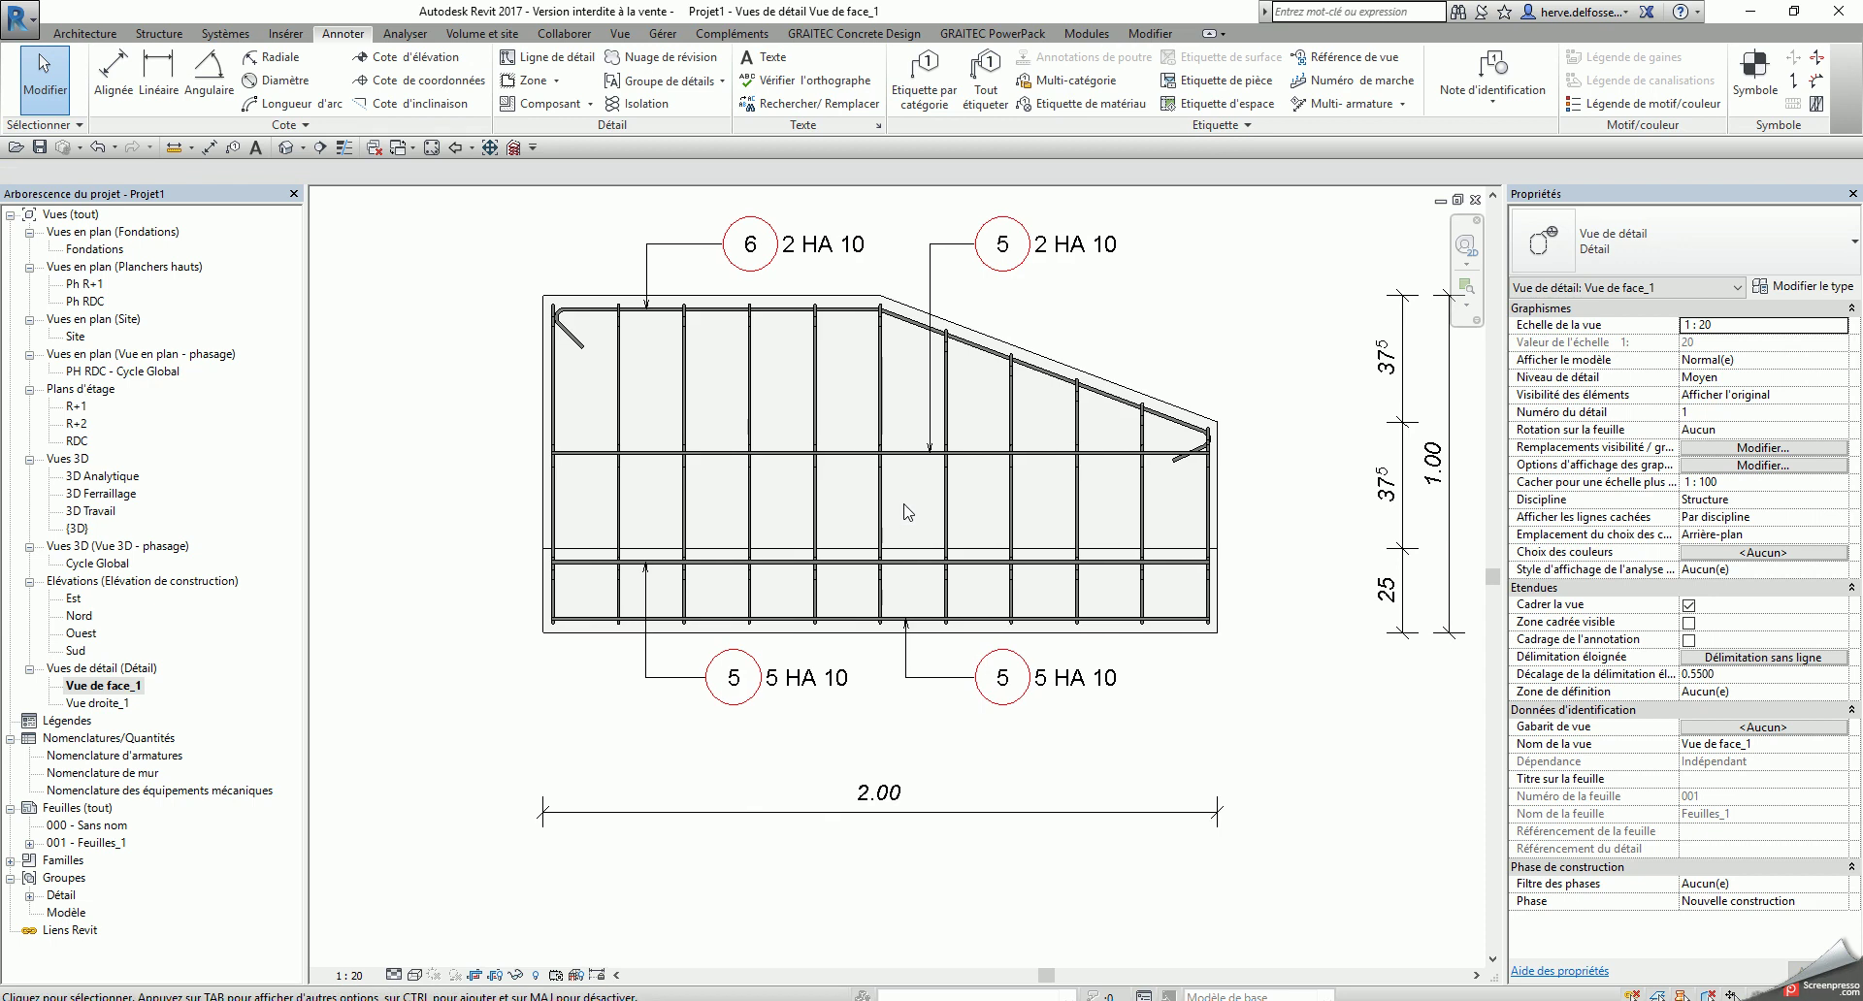
click(992, 33)
click(1192, 77)
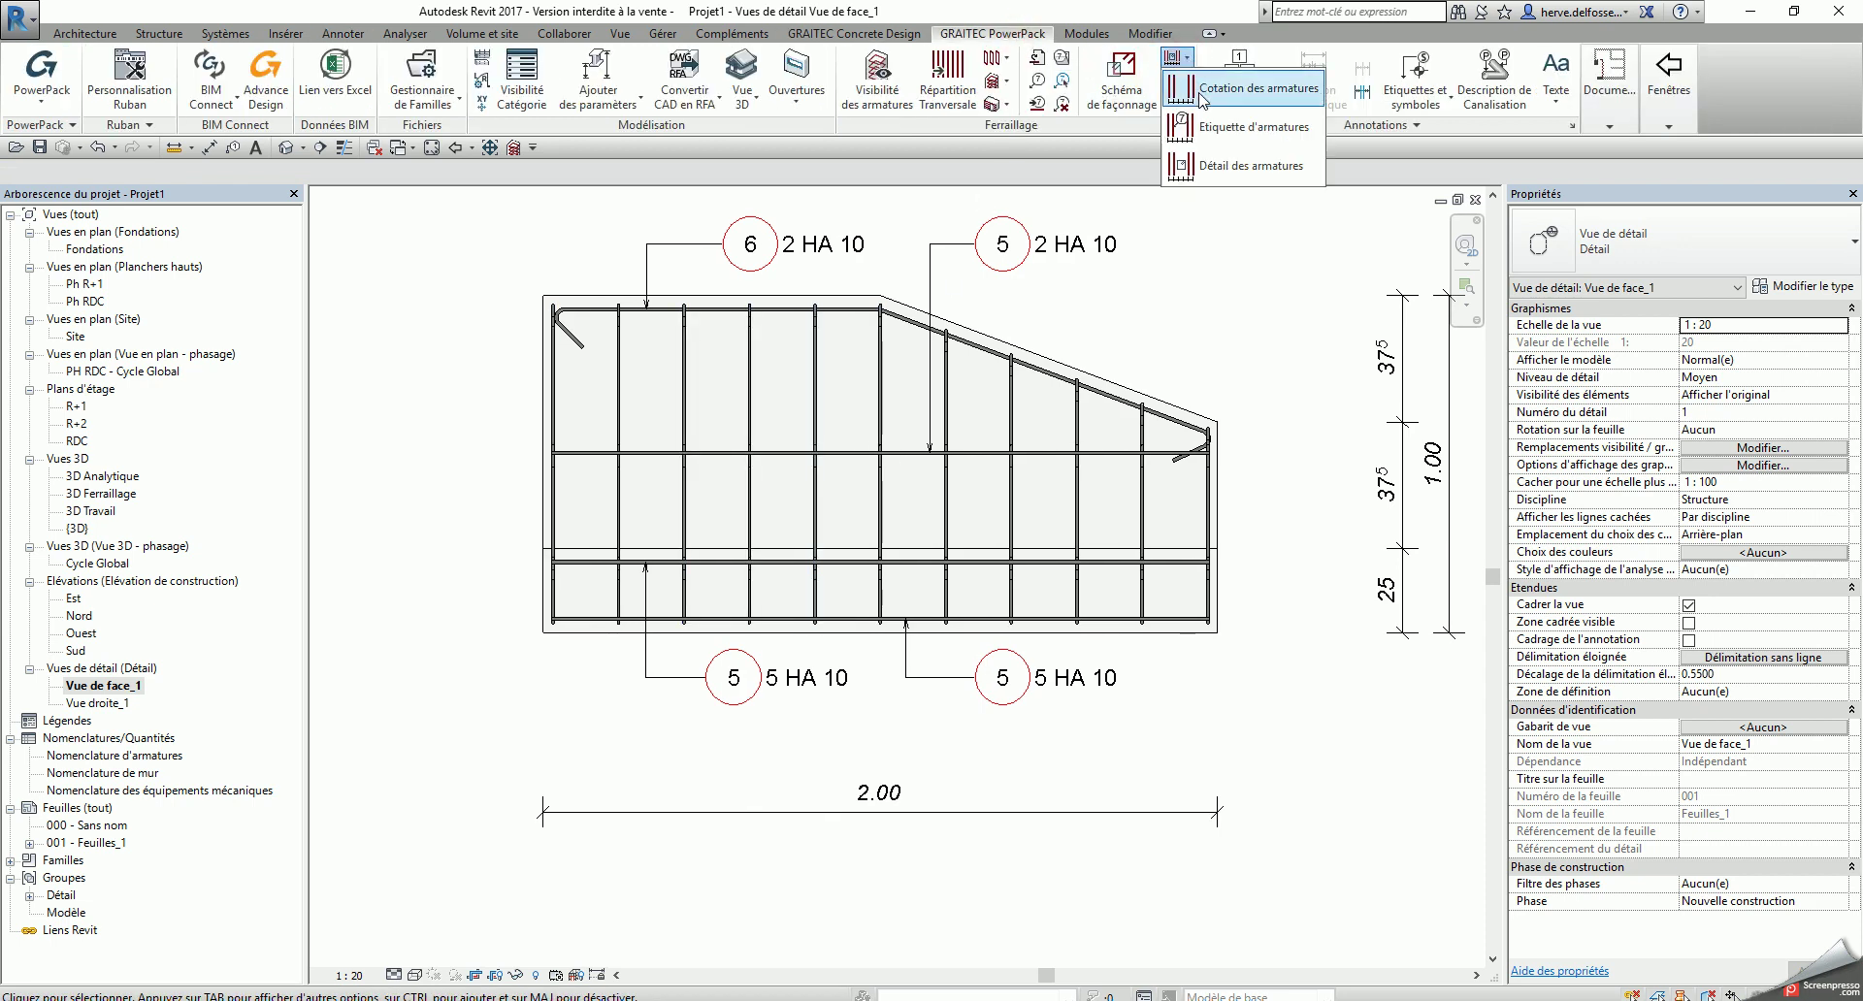
click(1225, 113)
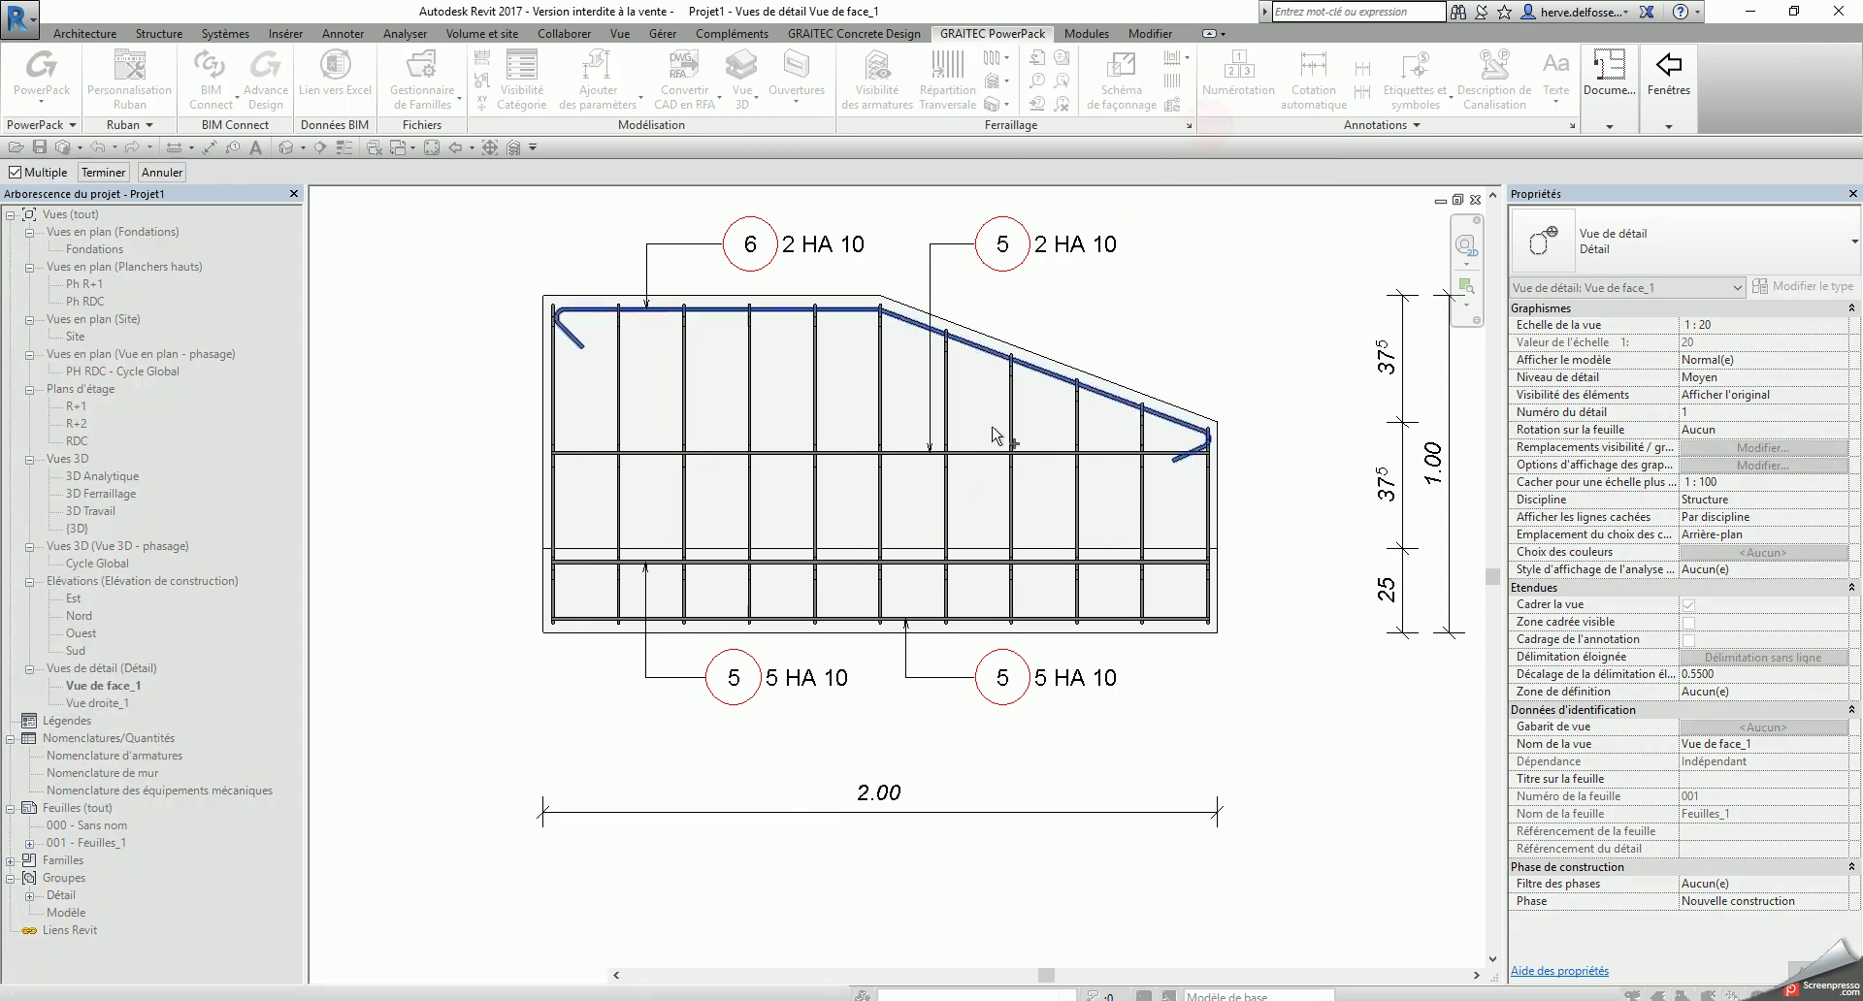
key(Tab)
click(882, 585)
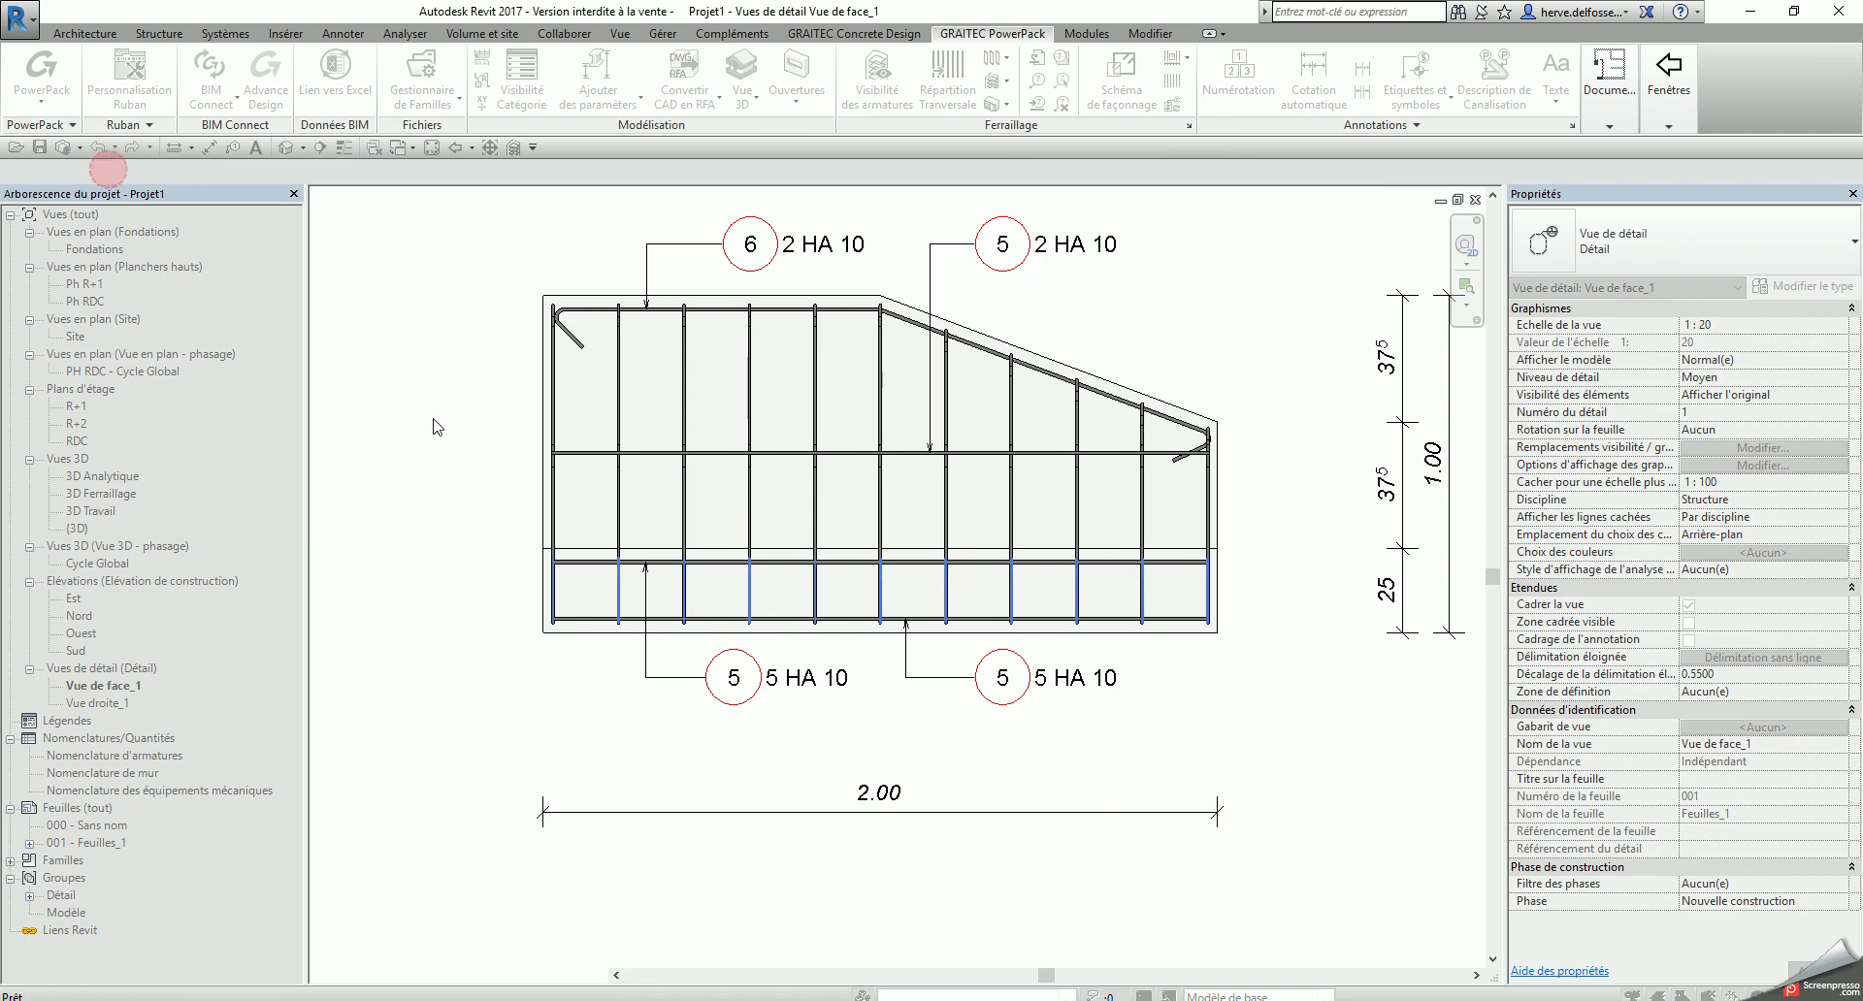
drag(842, 590, 848, 747)
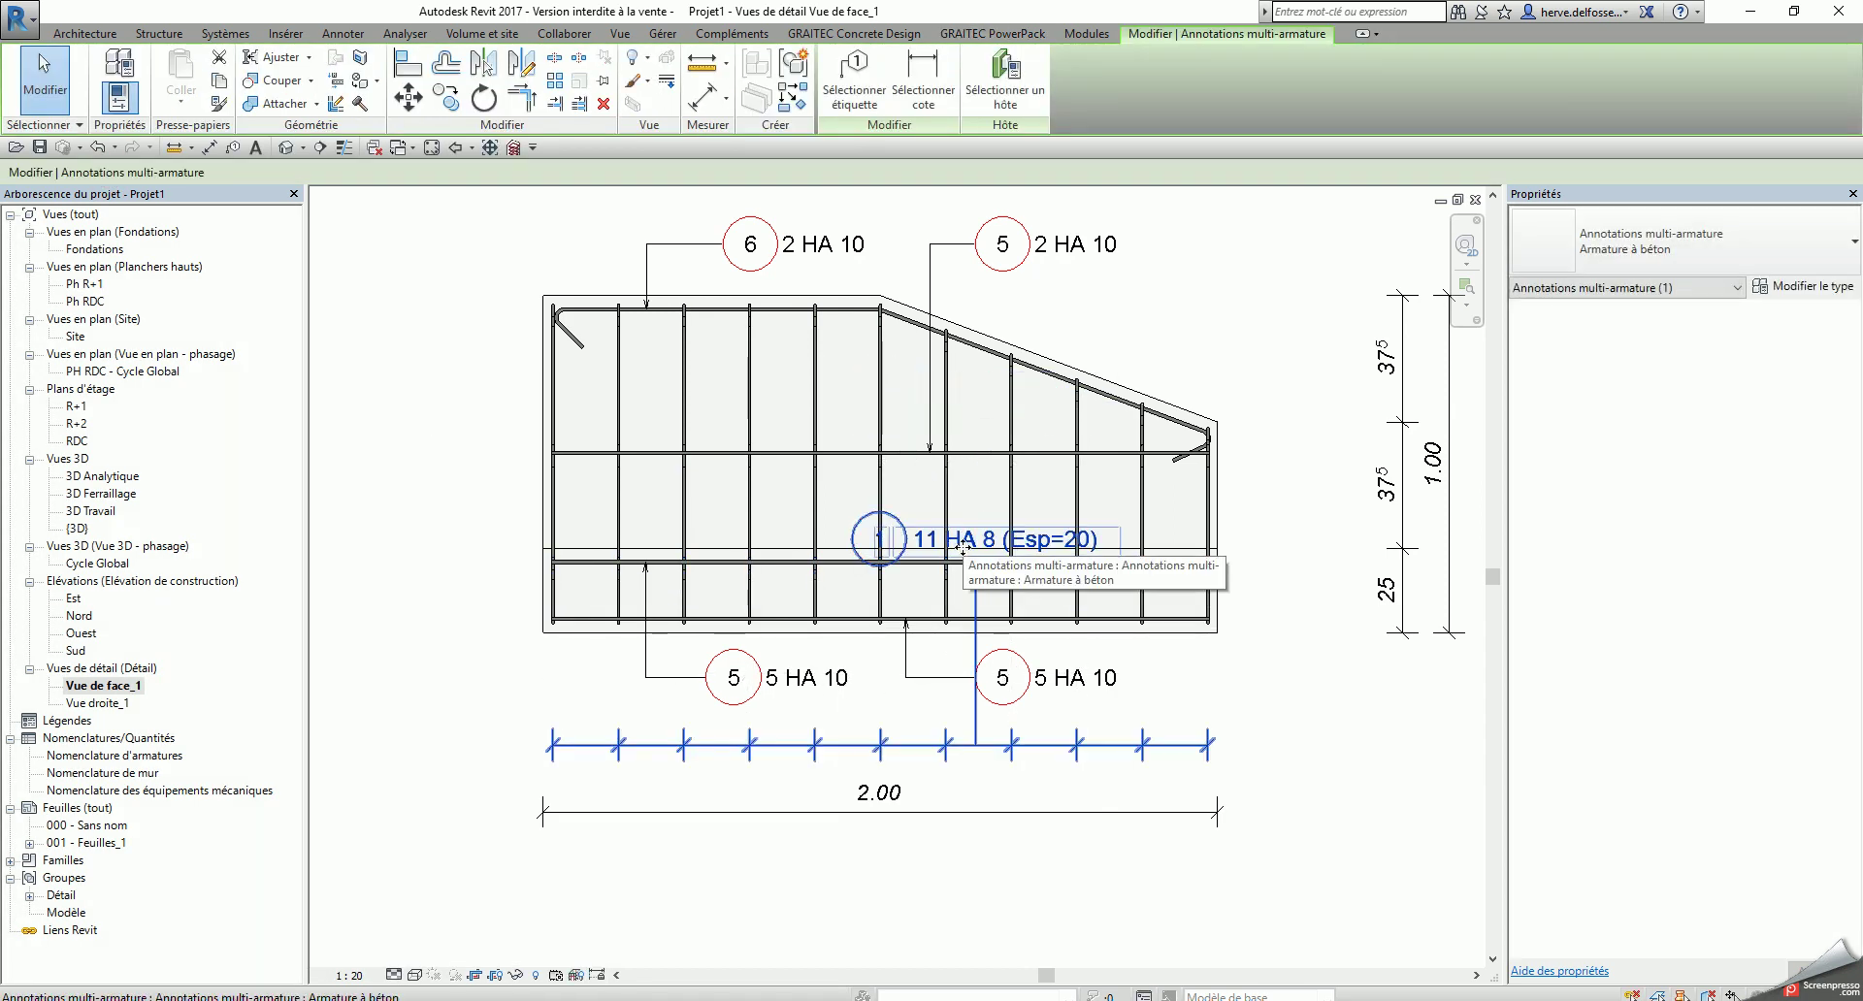
Step: Move the vertical bars' multi-rebar tag beyond the right end of its dimension line and align it with that line
click(997, 575)
key(Escape)
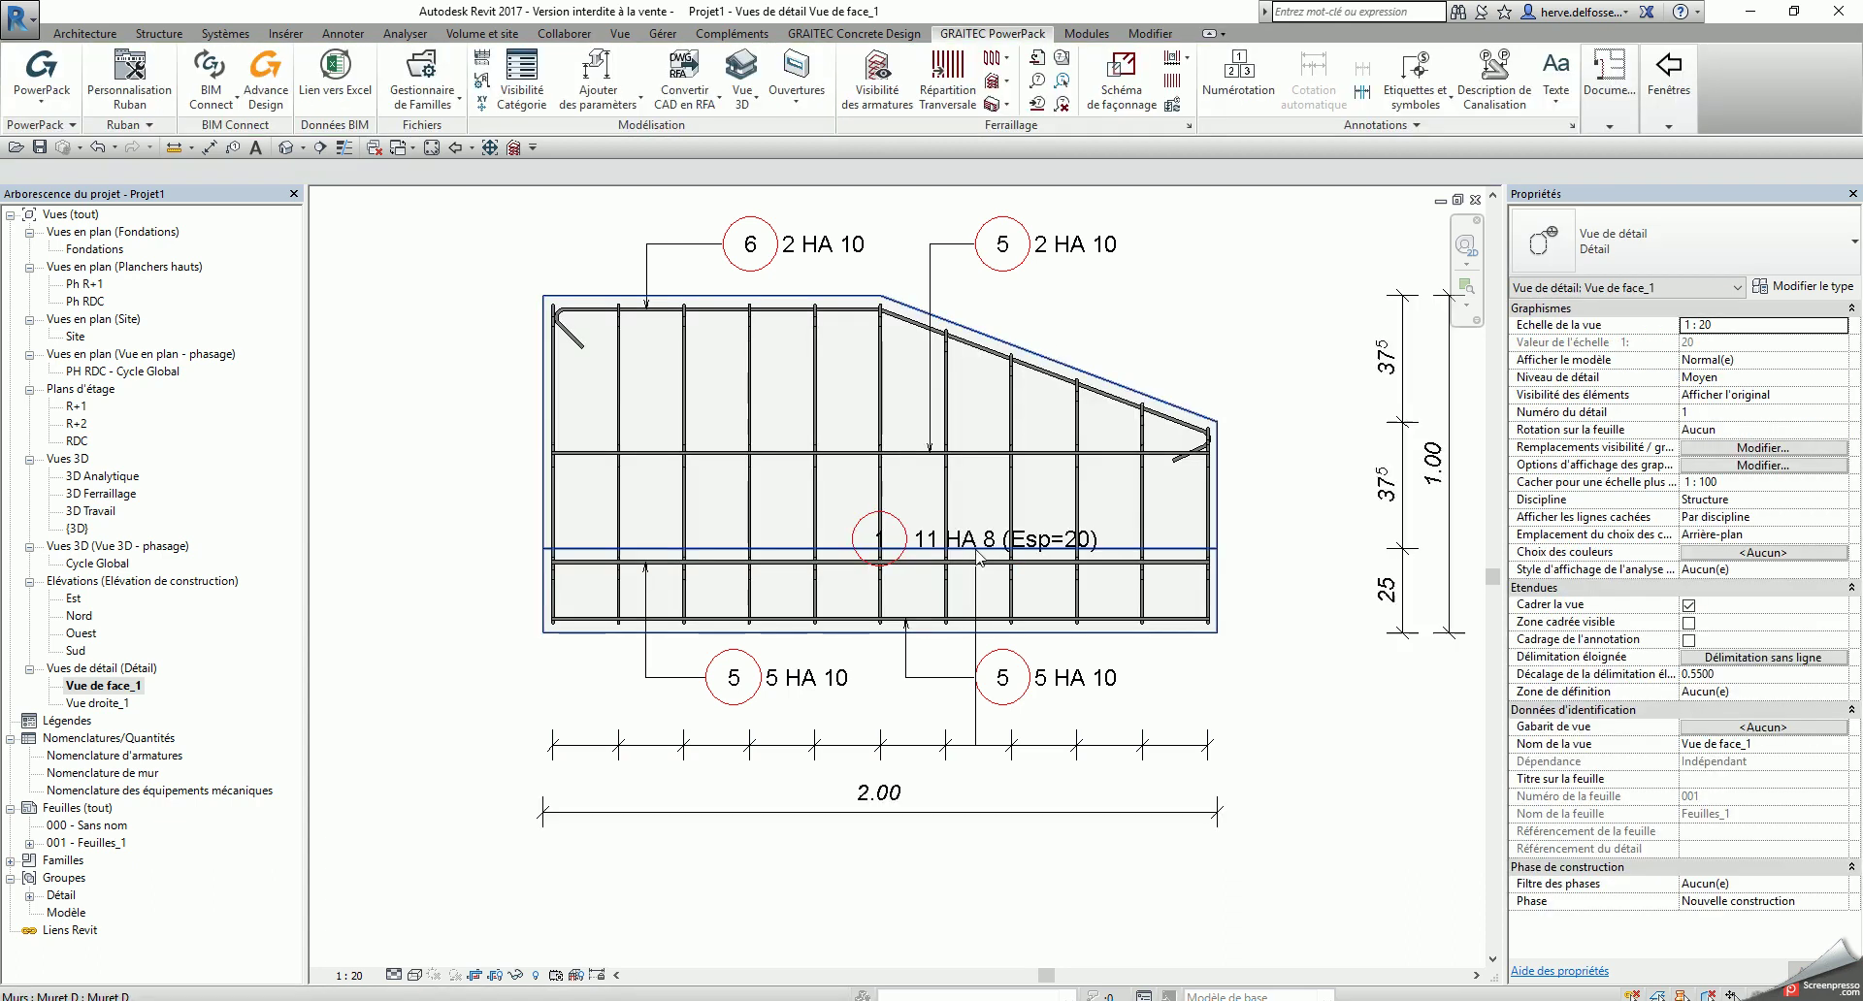
click(987, 545)
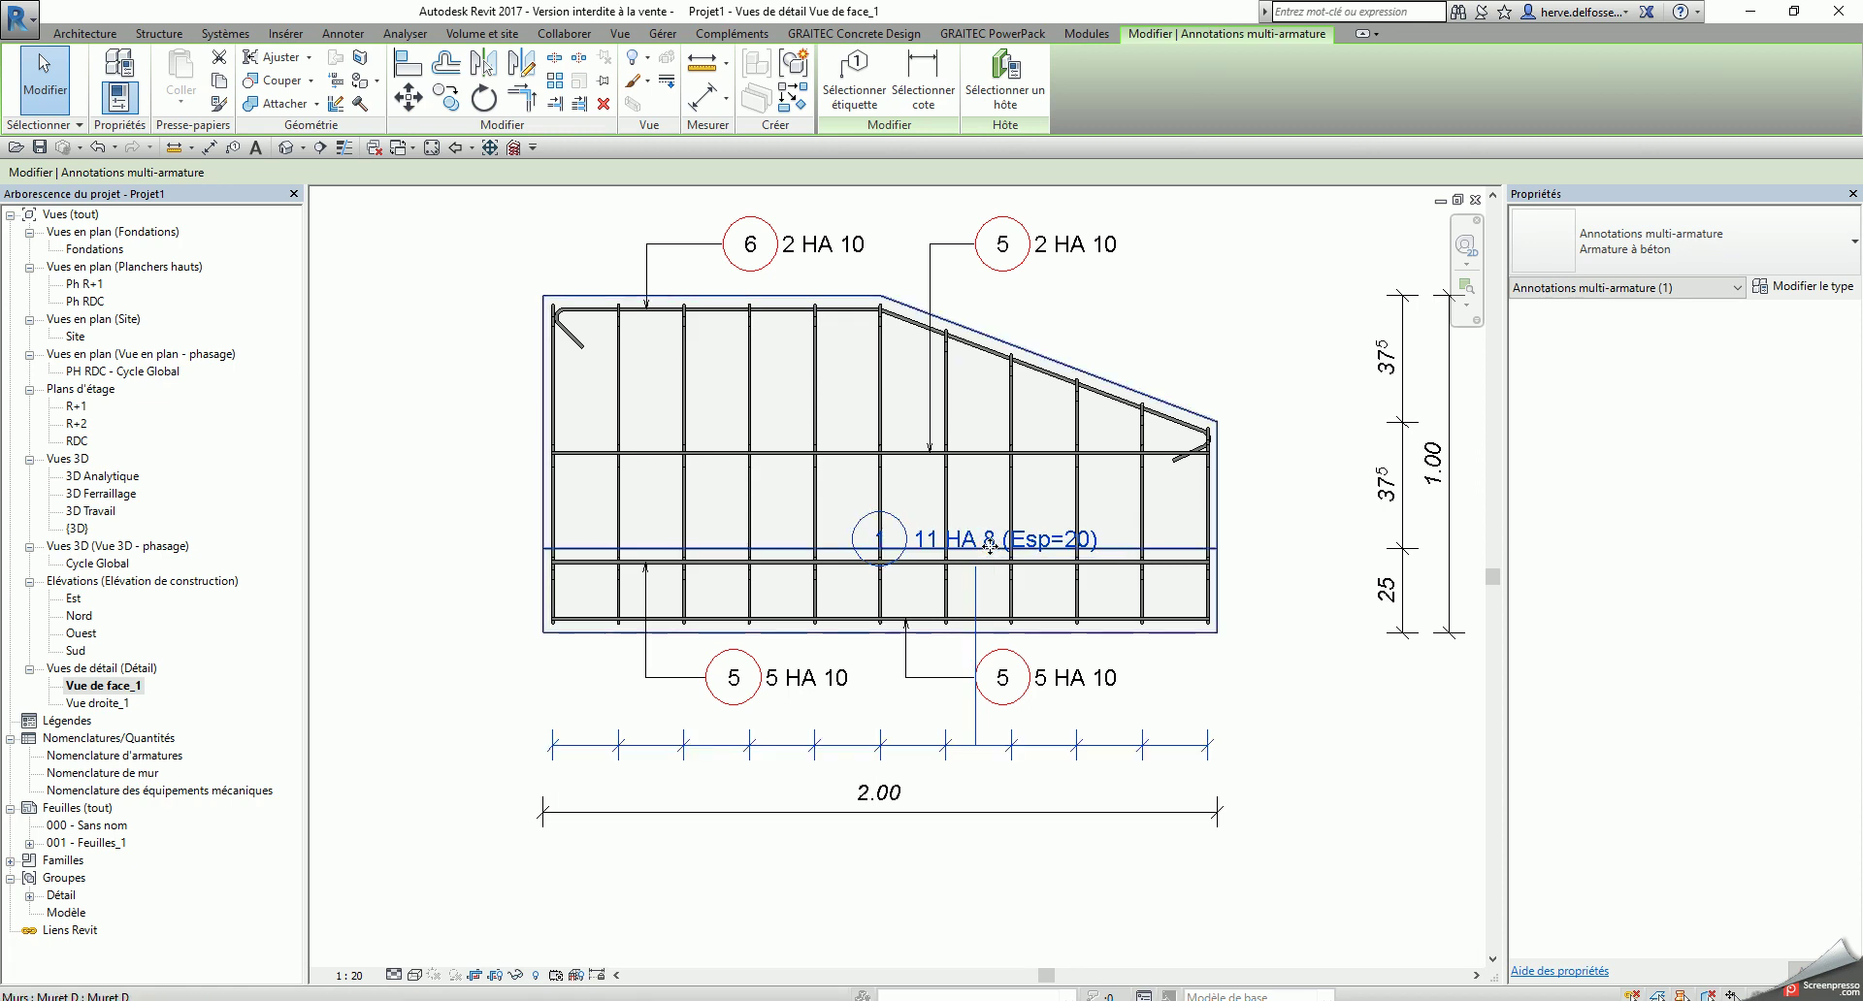
click(989, 547)
click(985, 544)
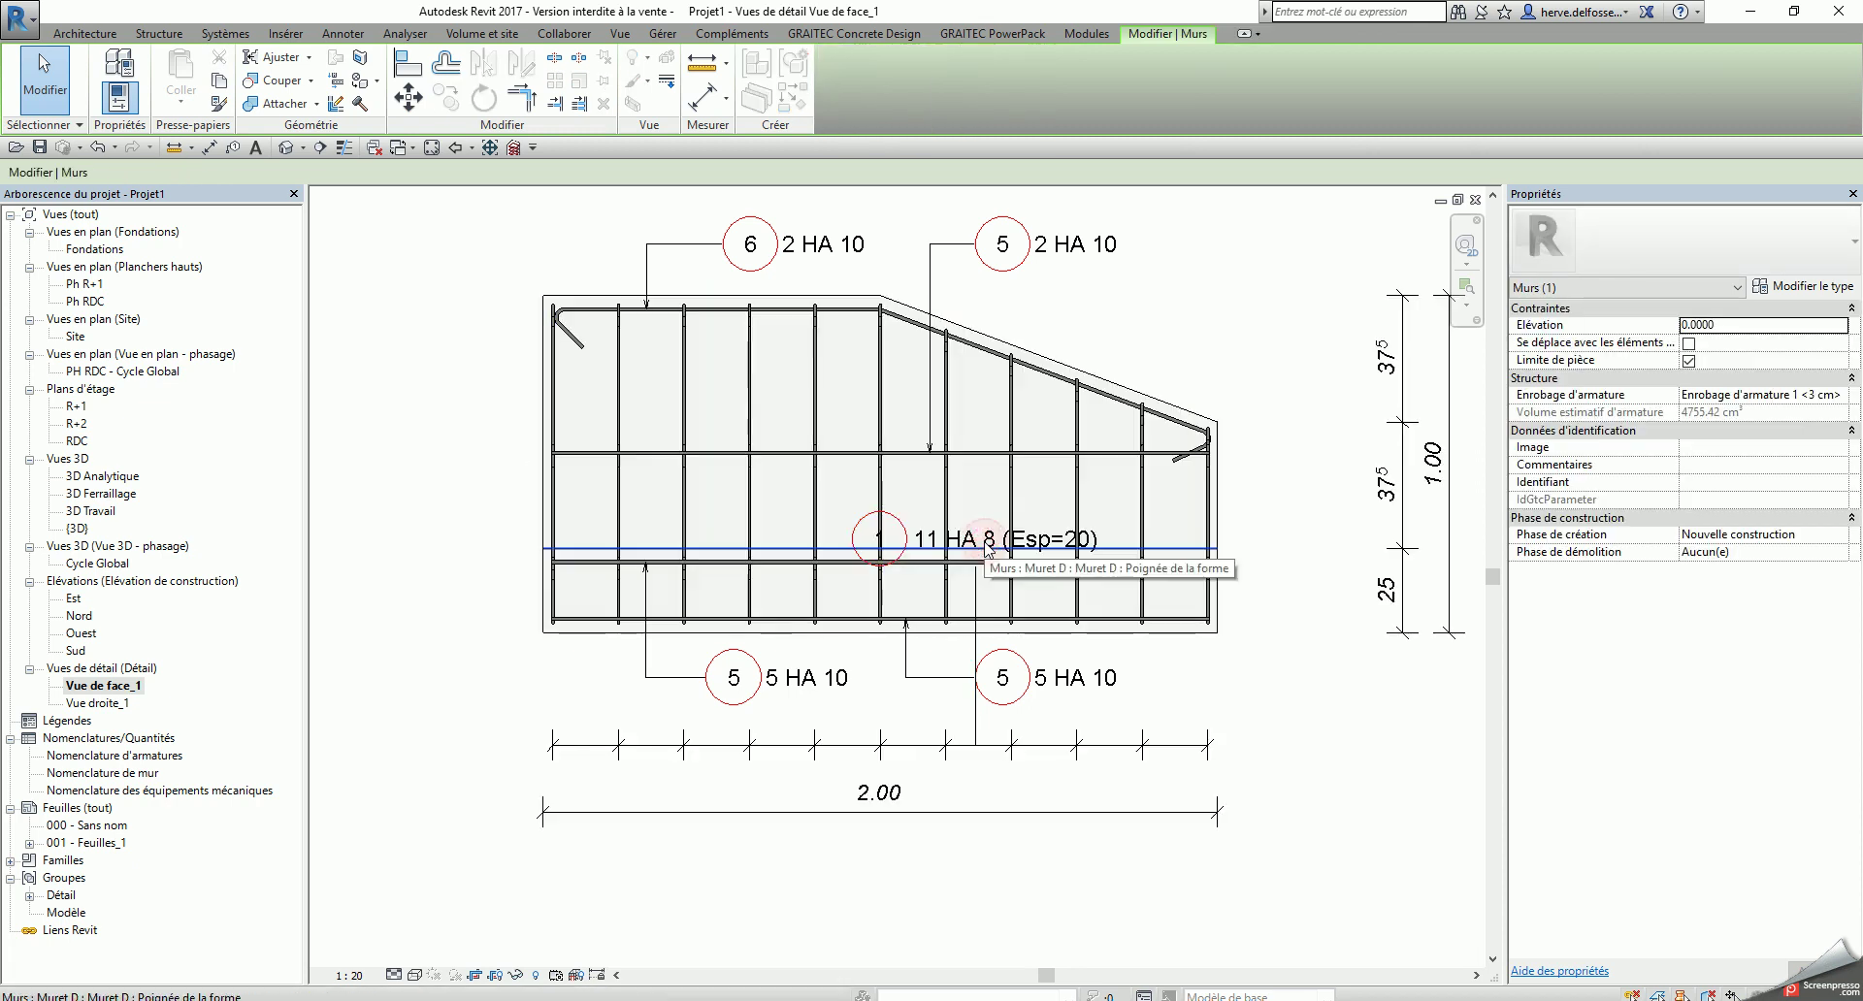
click(982, 540)
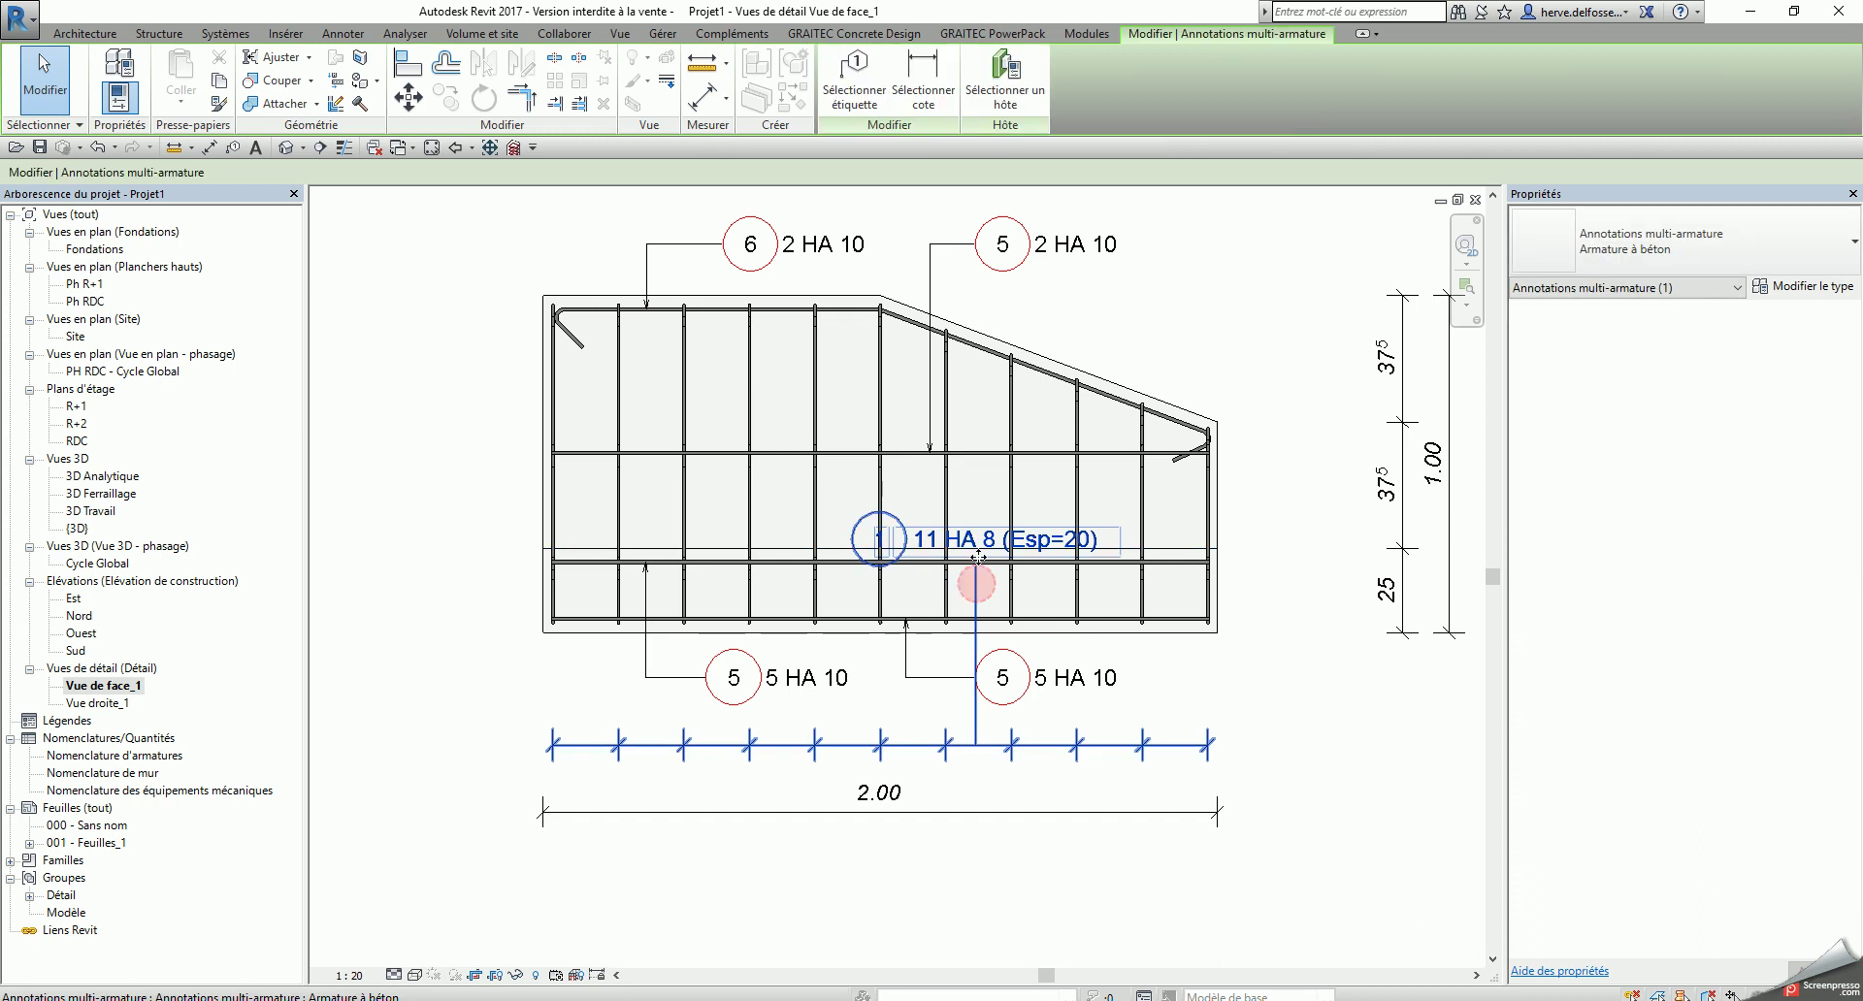
click(981, 558)
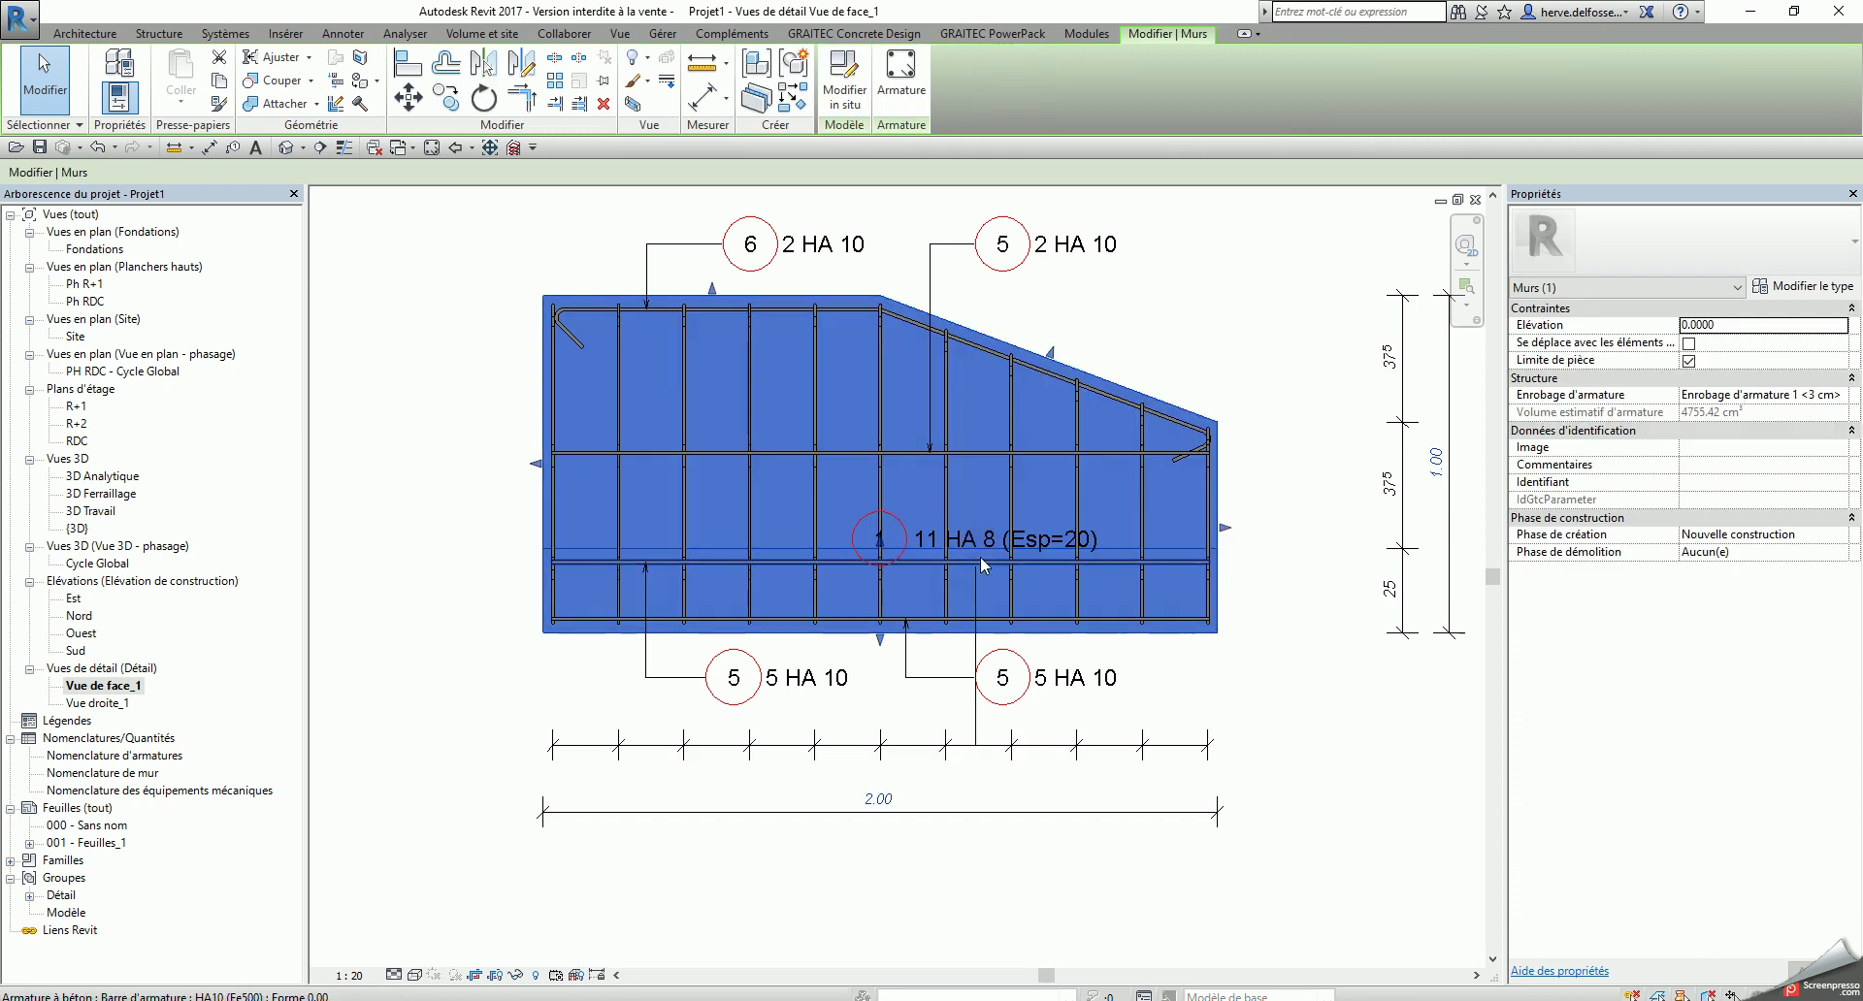
scroll(989, 561, up, 2)
click(986, 581)
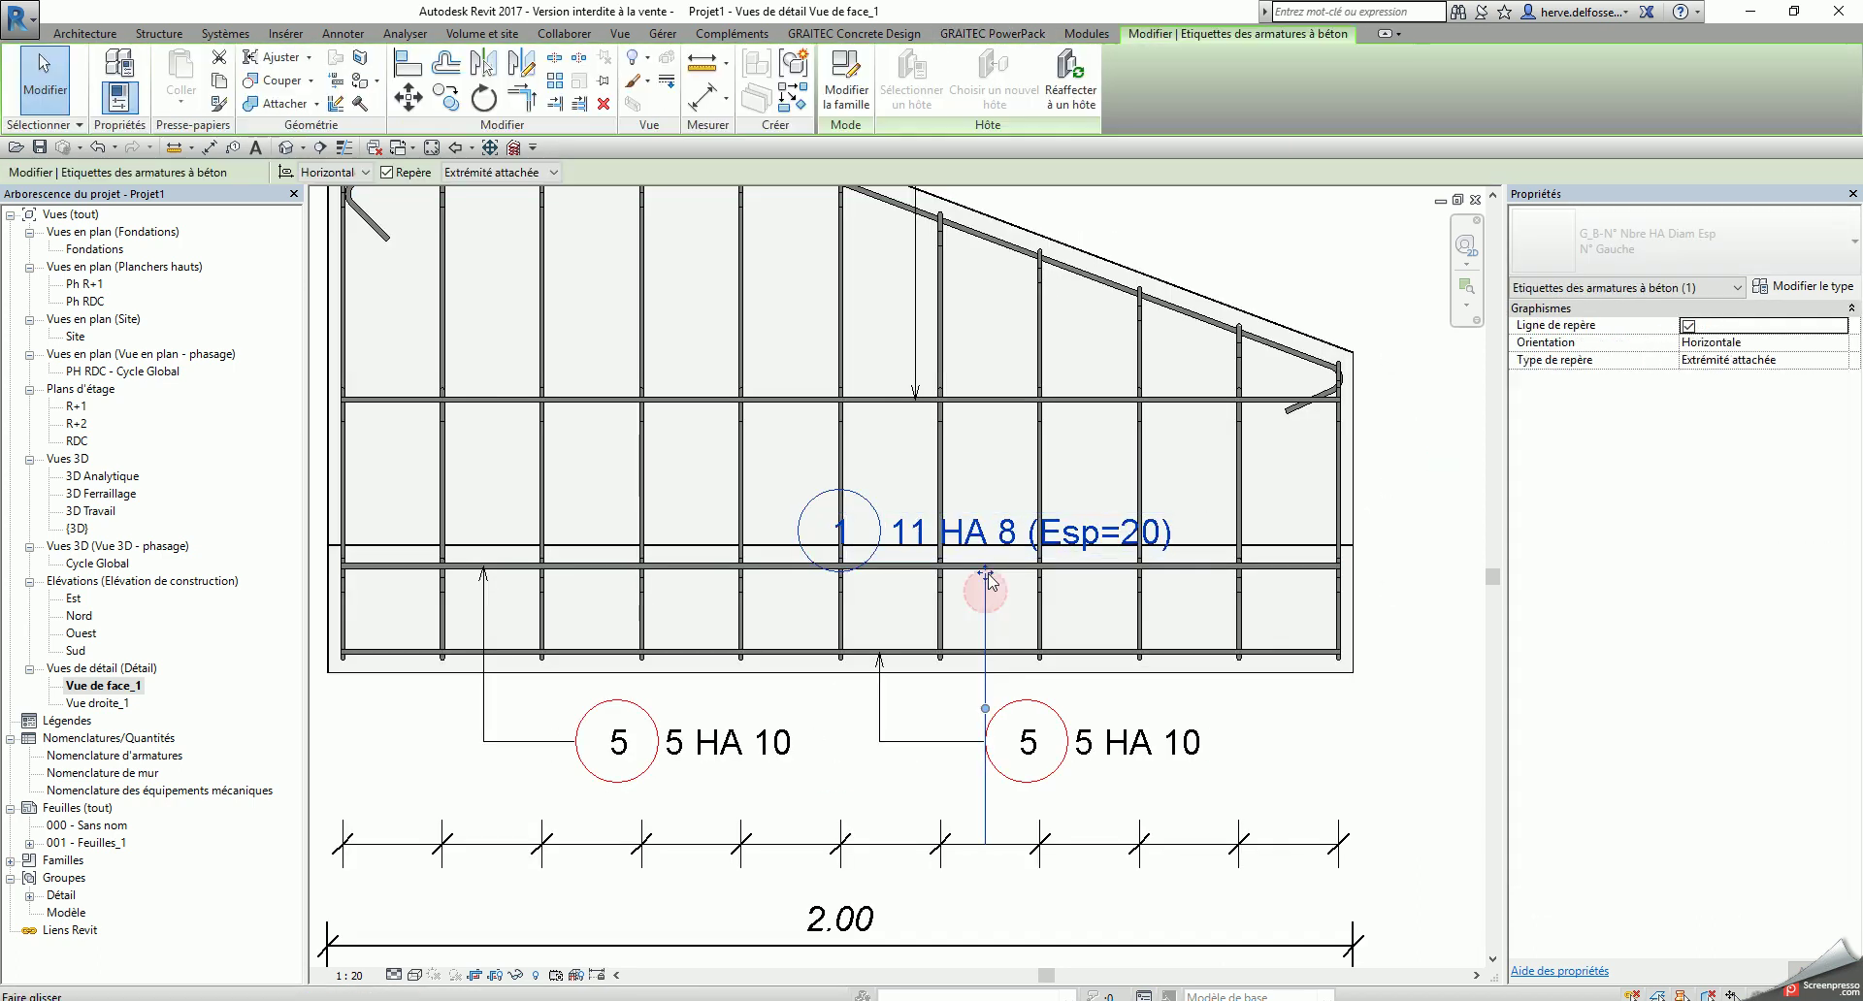
drag(988, 575, 1167, 849)
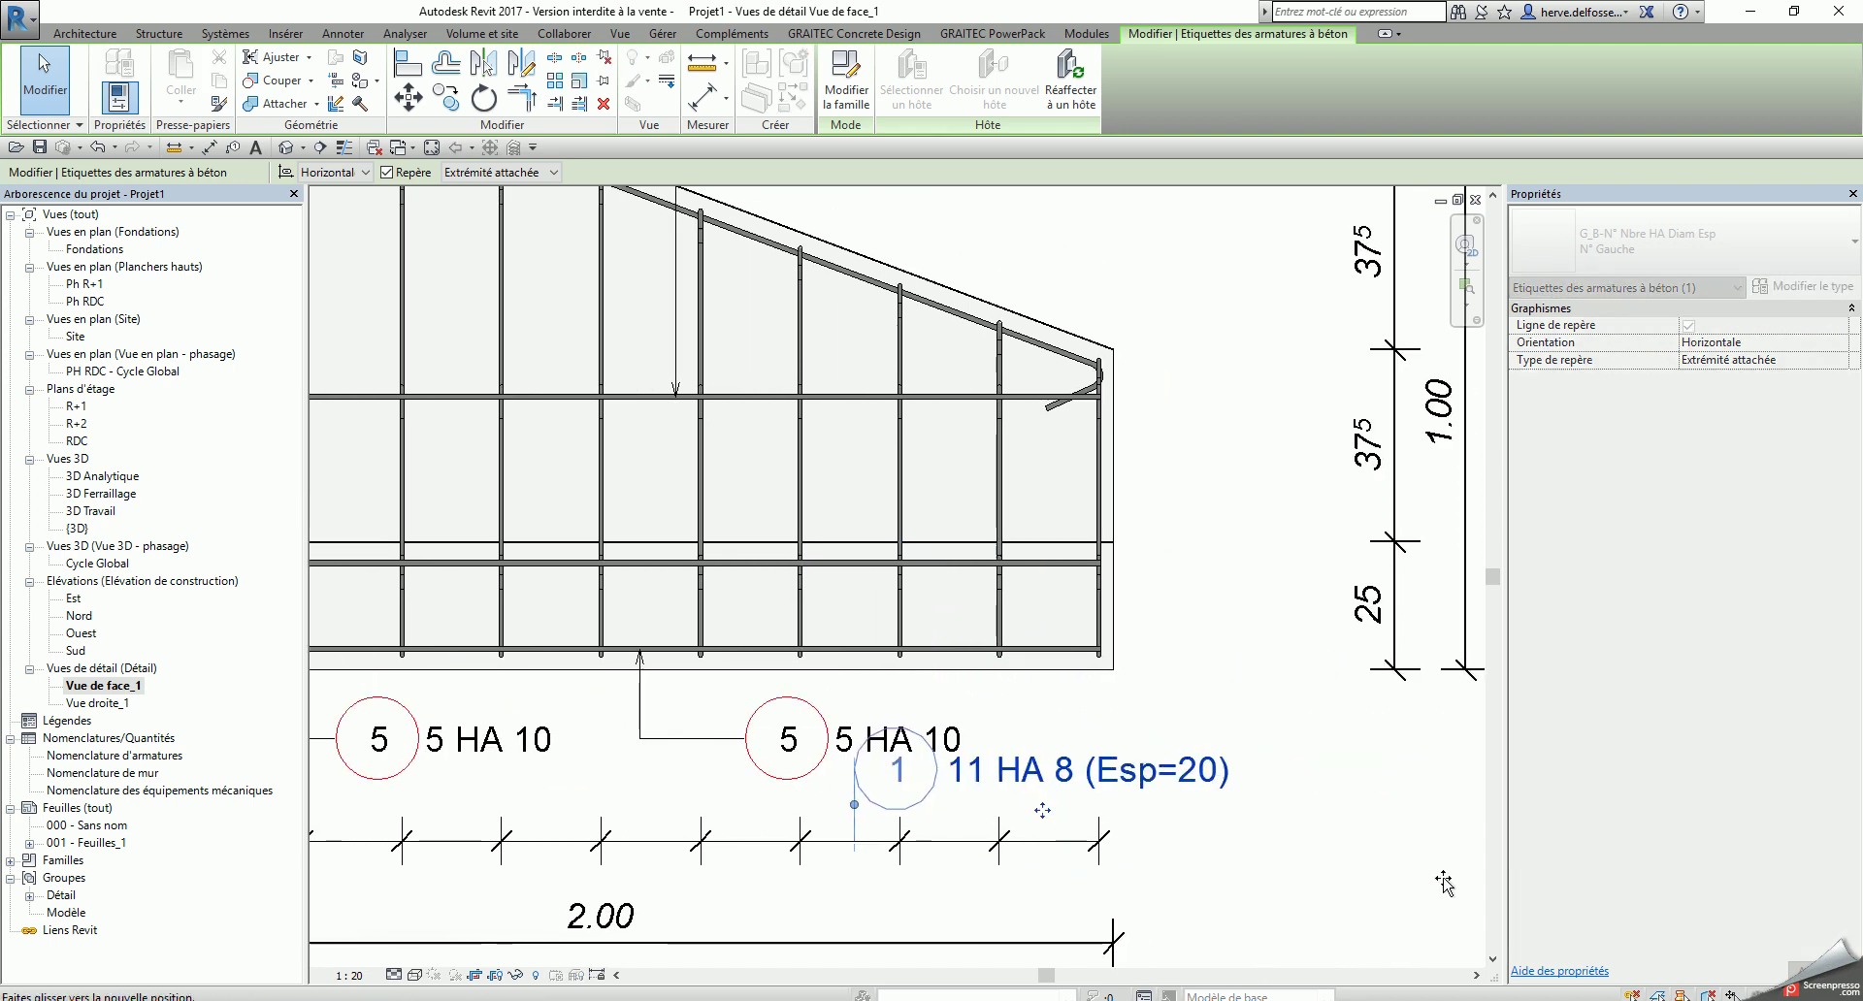
drag(1347, 858, 1355, 861)
middle_drag(1267, 851, 1096, 723)
drag(1190, 737, 1238, 757)
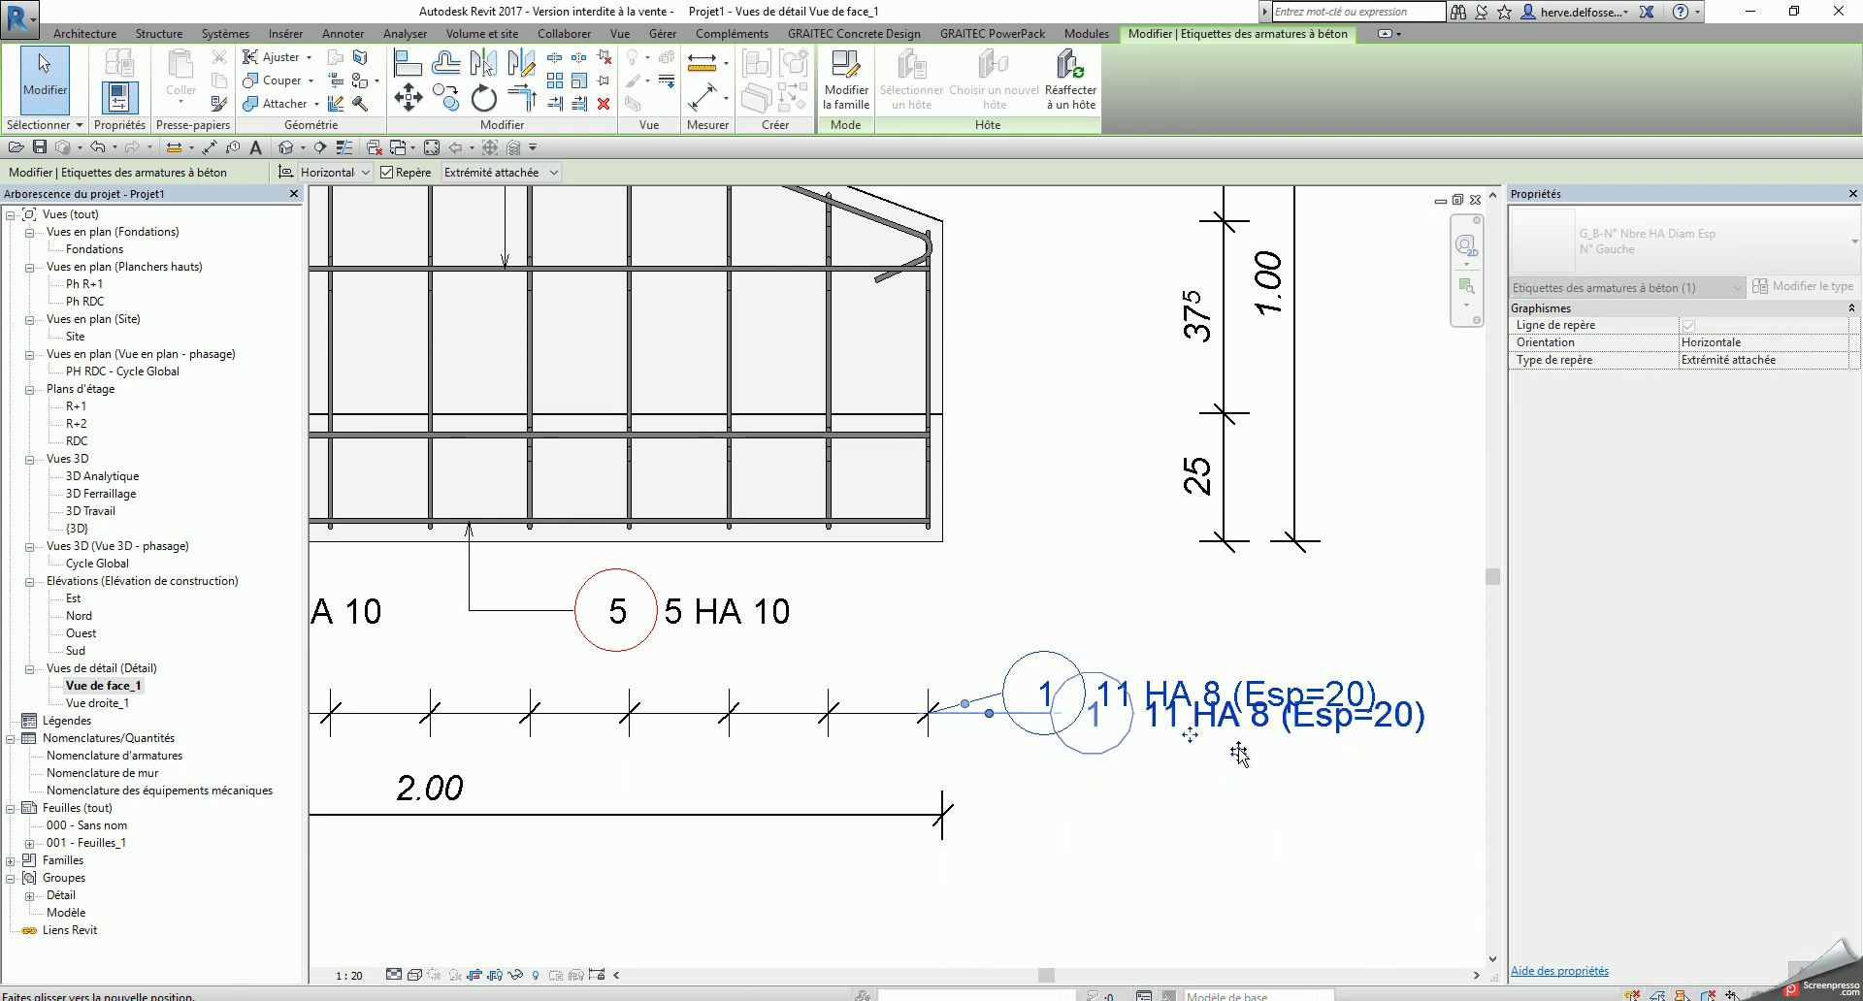
click(1206, 766)
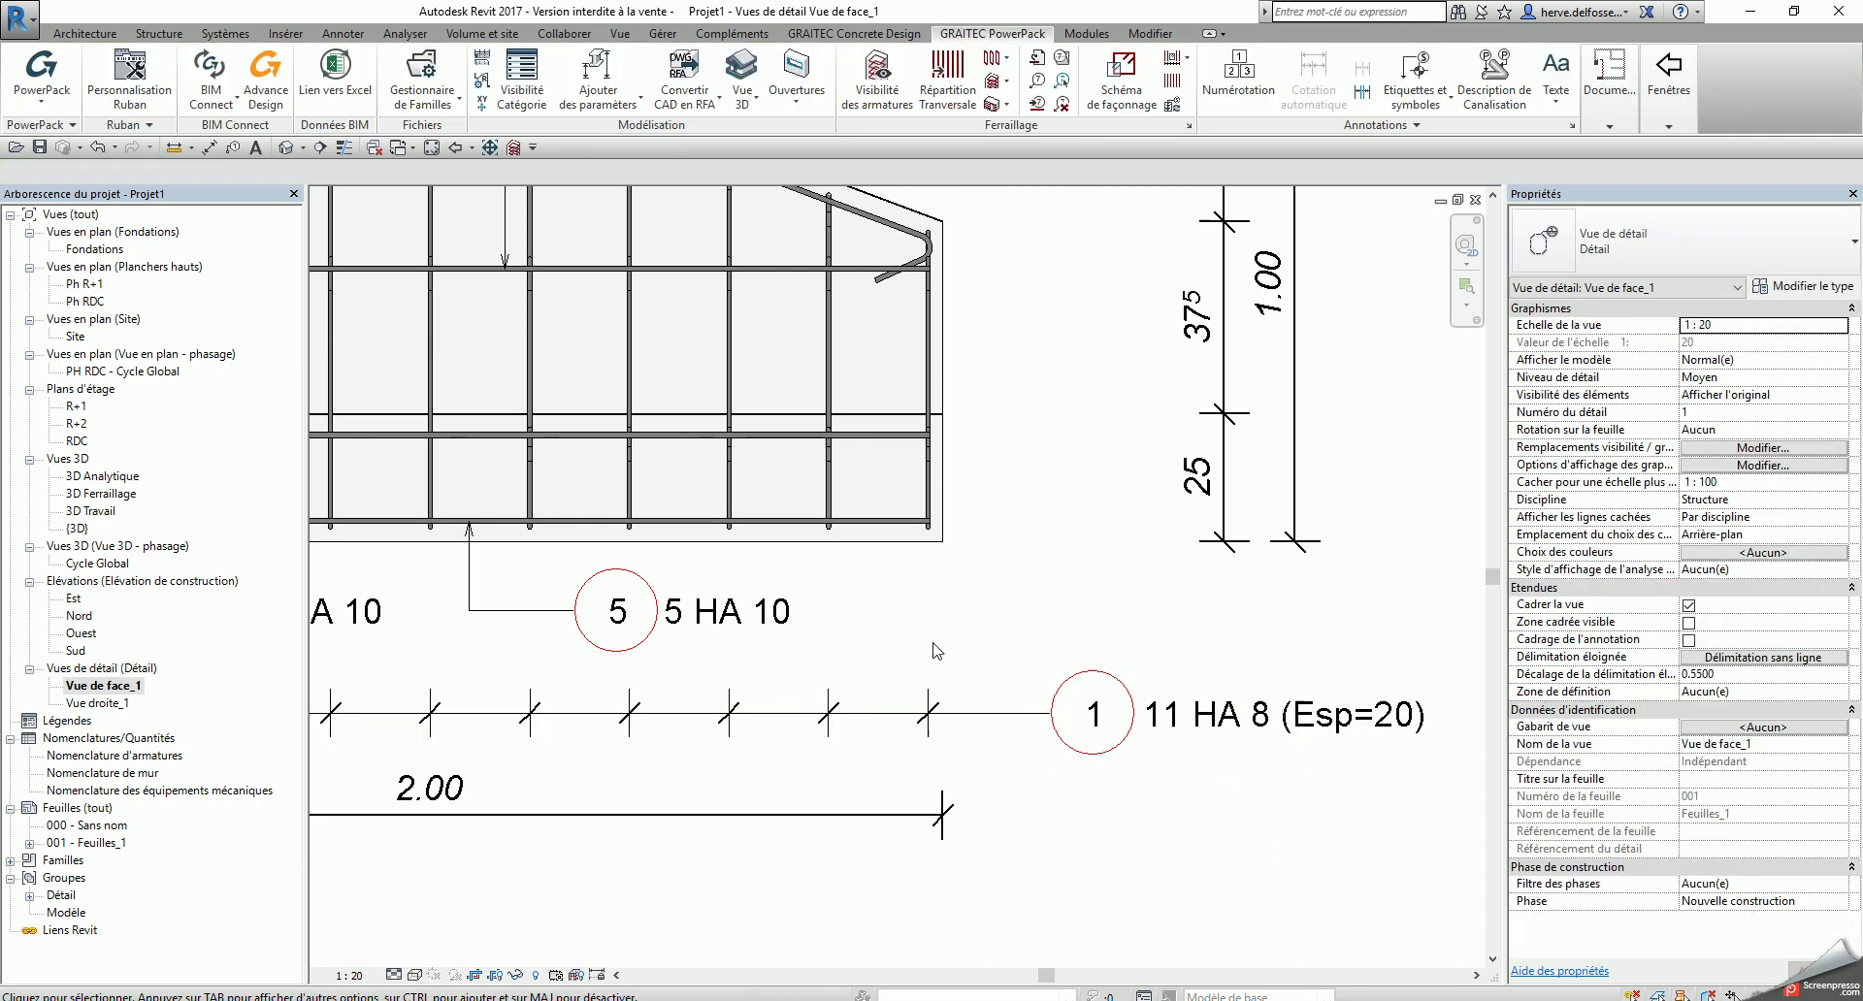
scroll(1050, 578, down, 3)
scroll(1068, 766, down, 2)
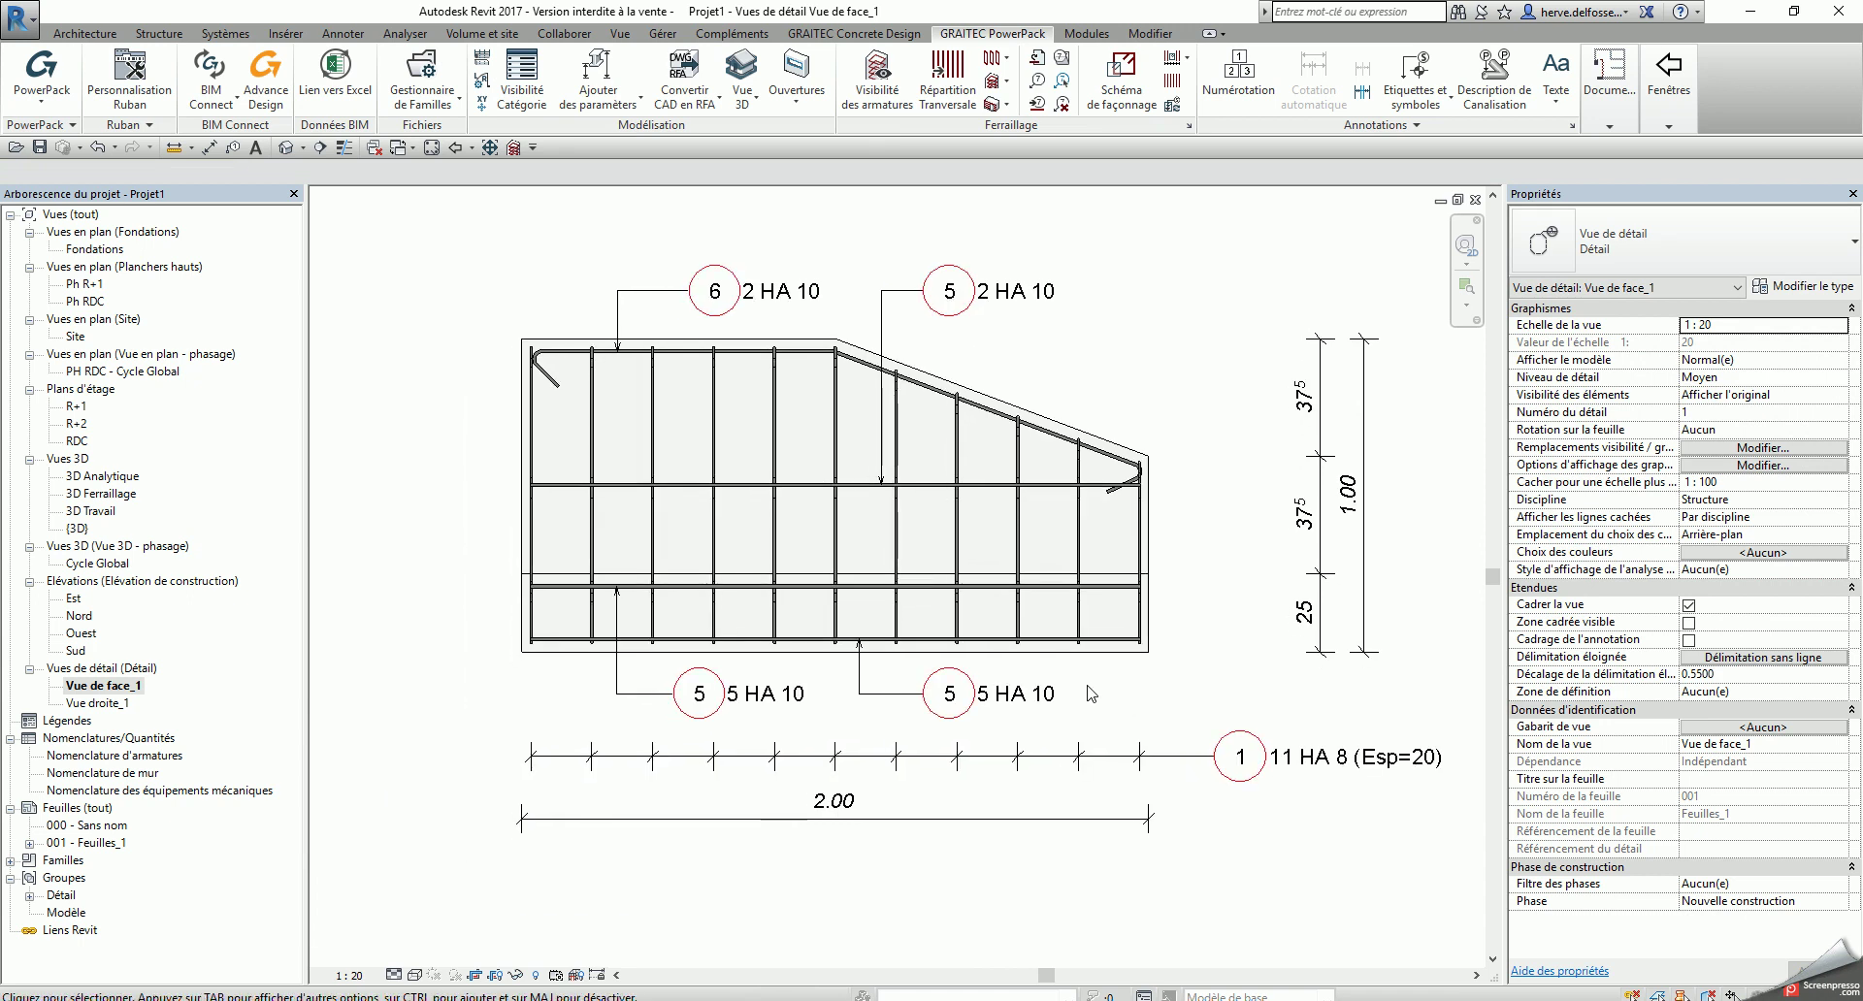
Step: Display the view's crop region, enlarge it on all four sides with the most room above the wall, and hide it again
middle_drag(1011, 533, 1021, 608)
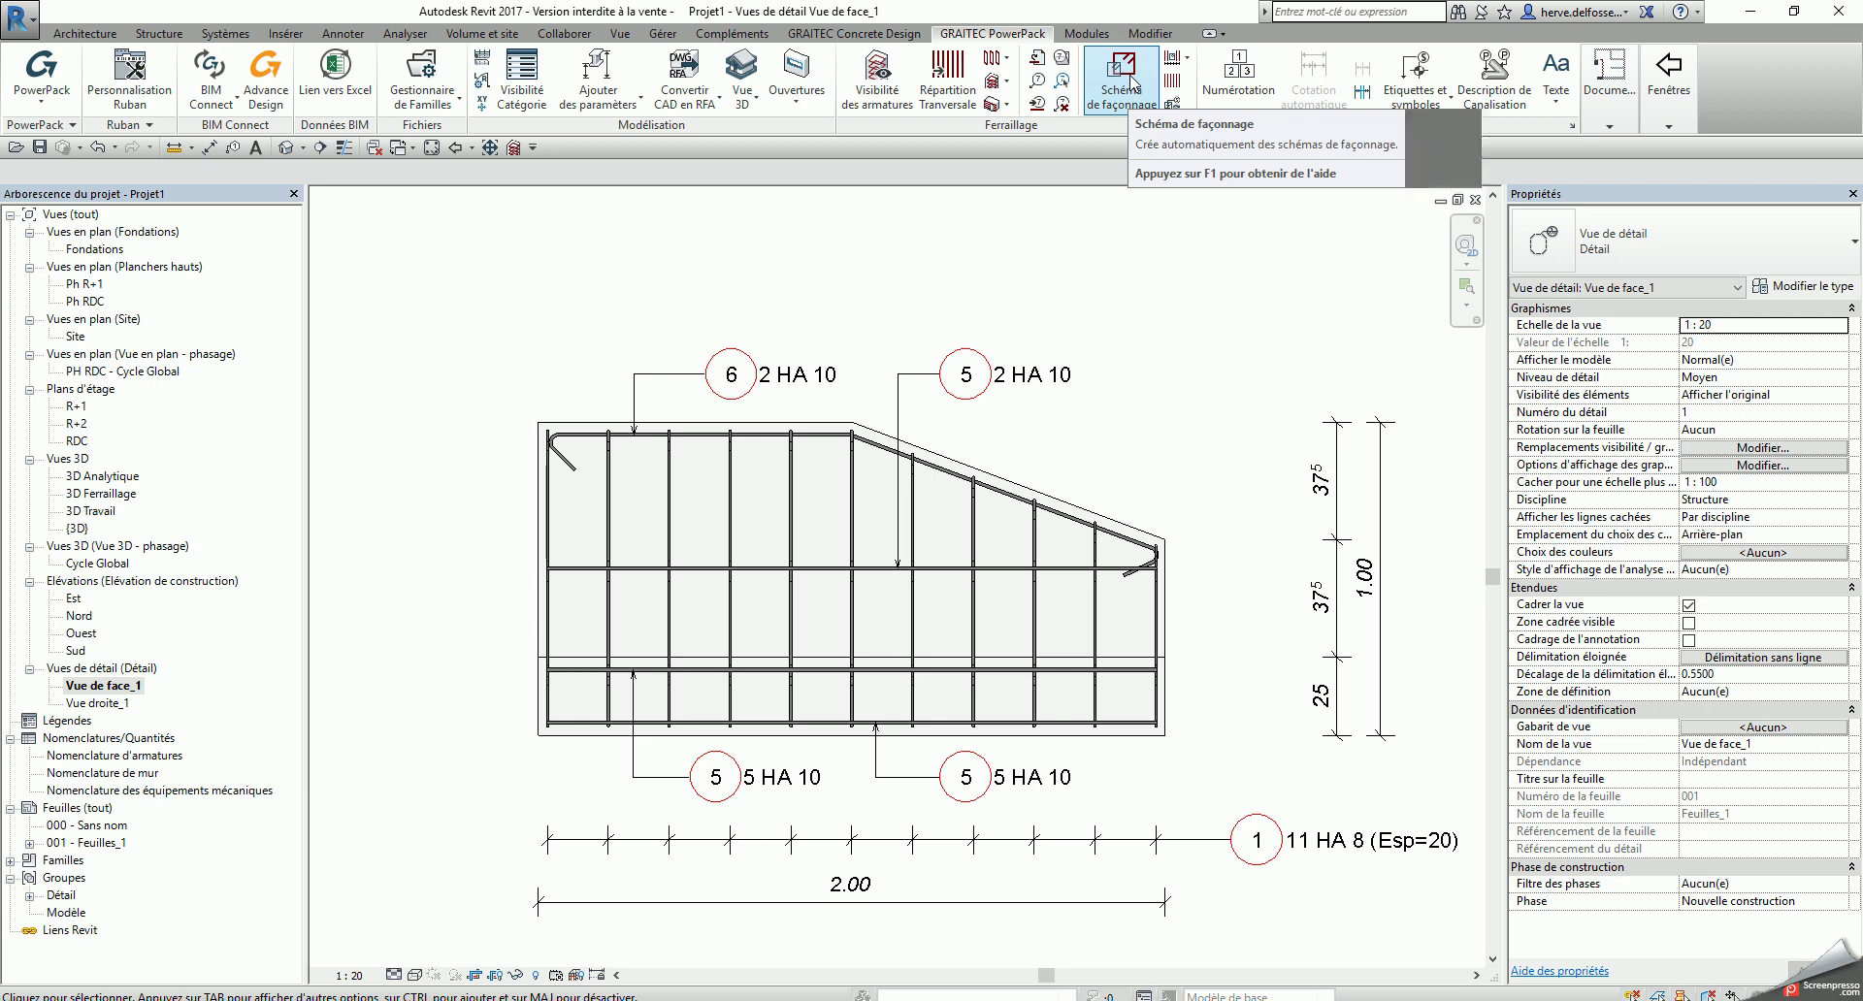
click(975, 477)
key(Escape)
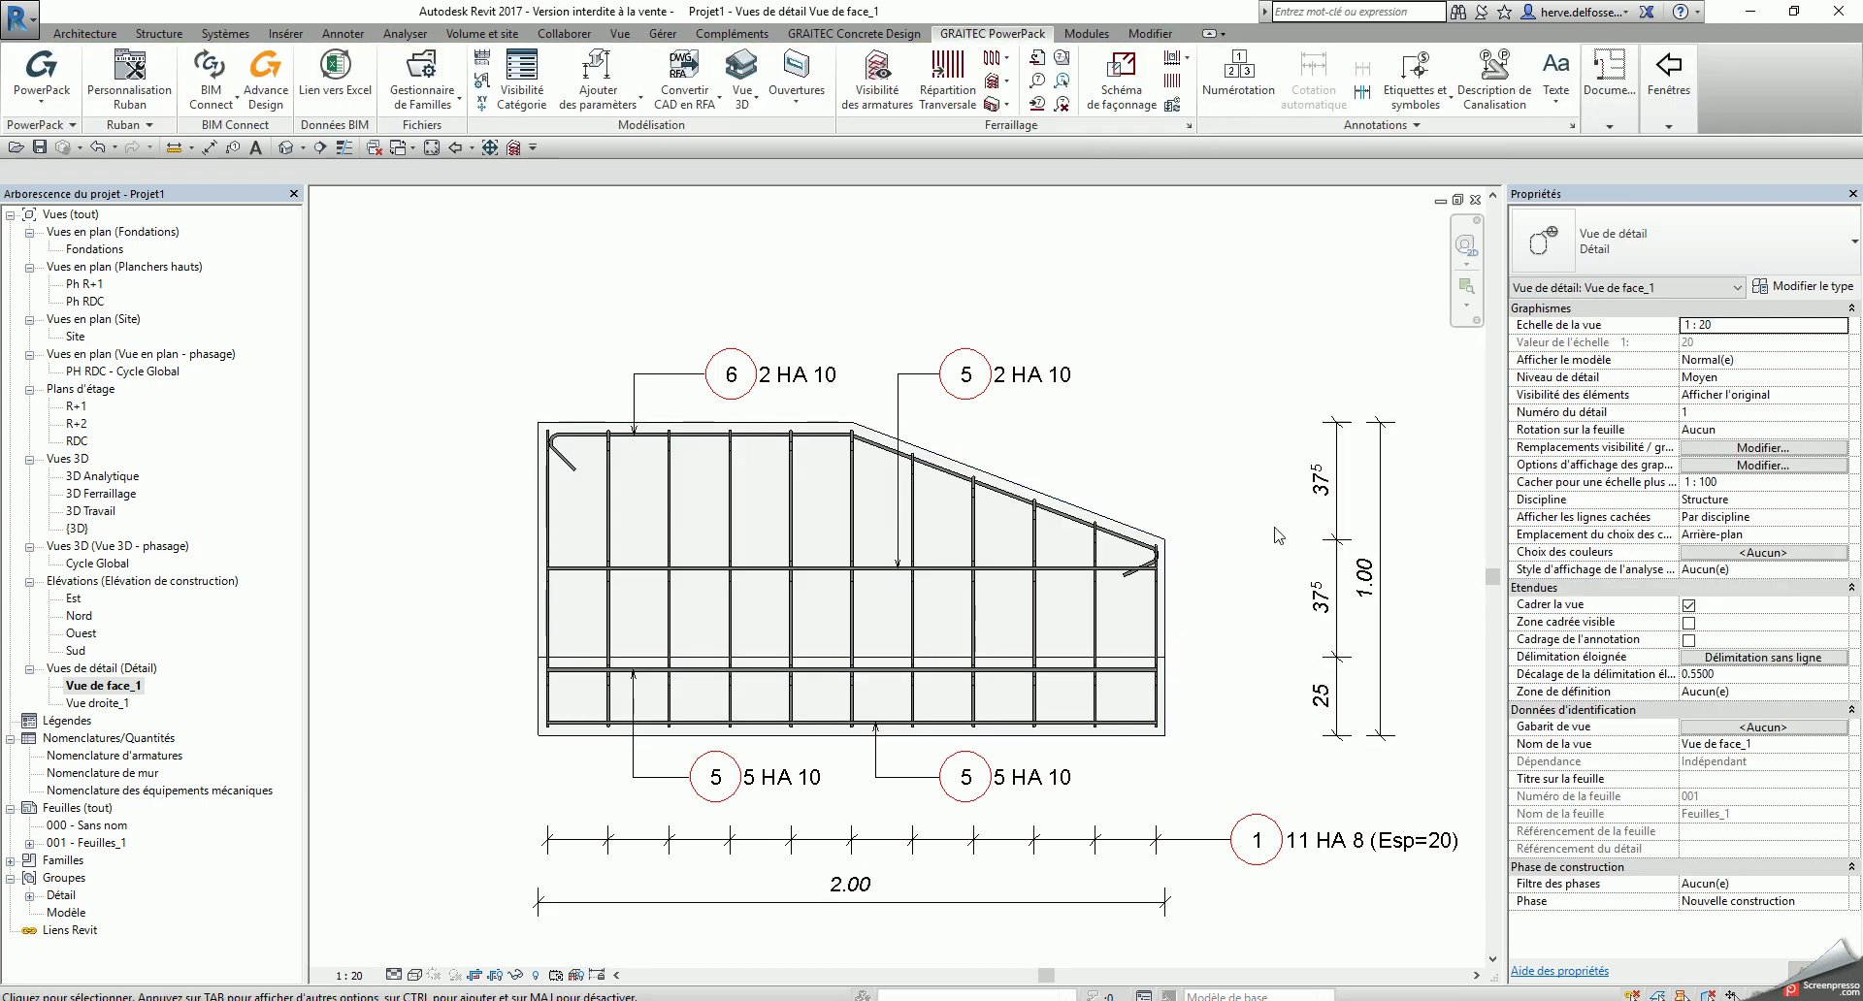
click(1689, 624)
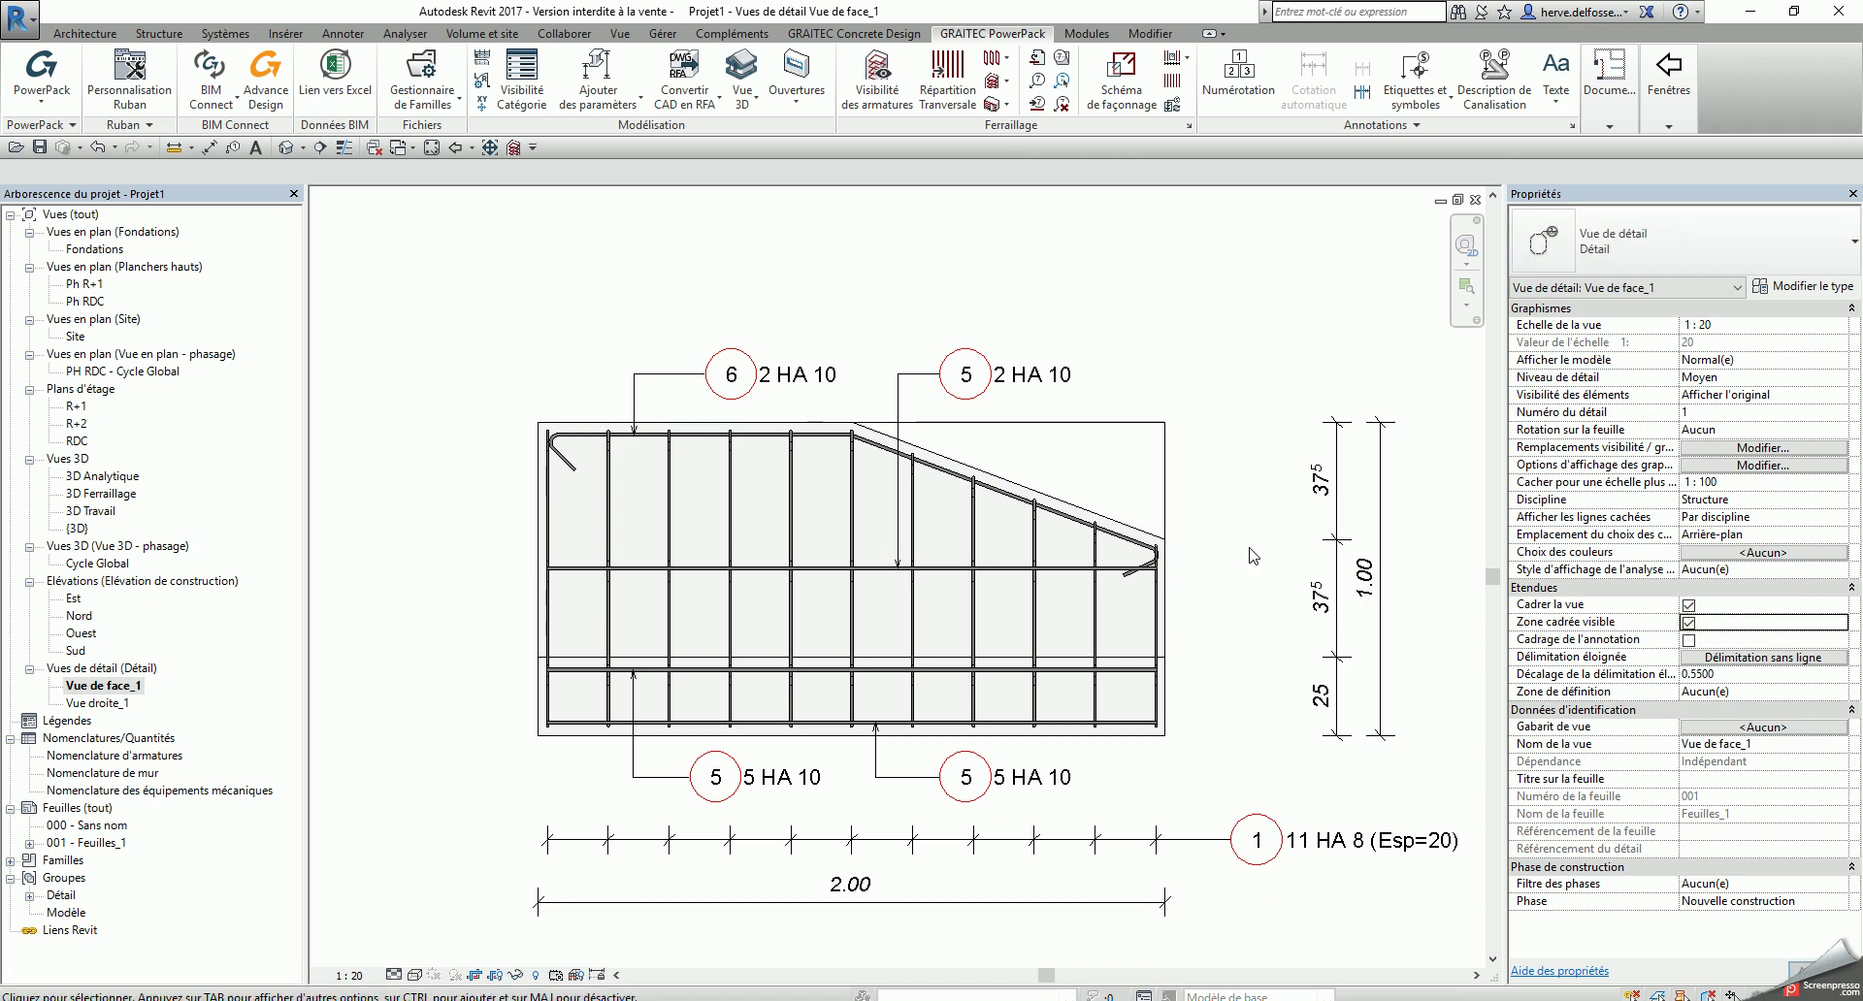
click(855, 427)
drag(853, 425, 853, 225)
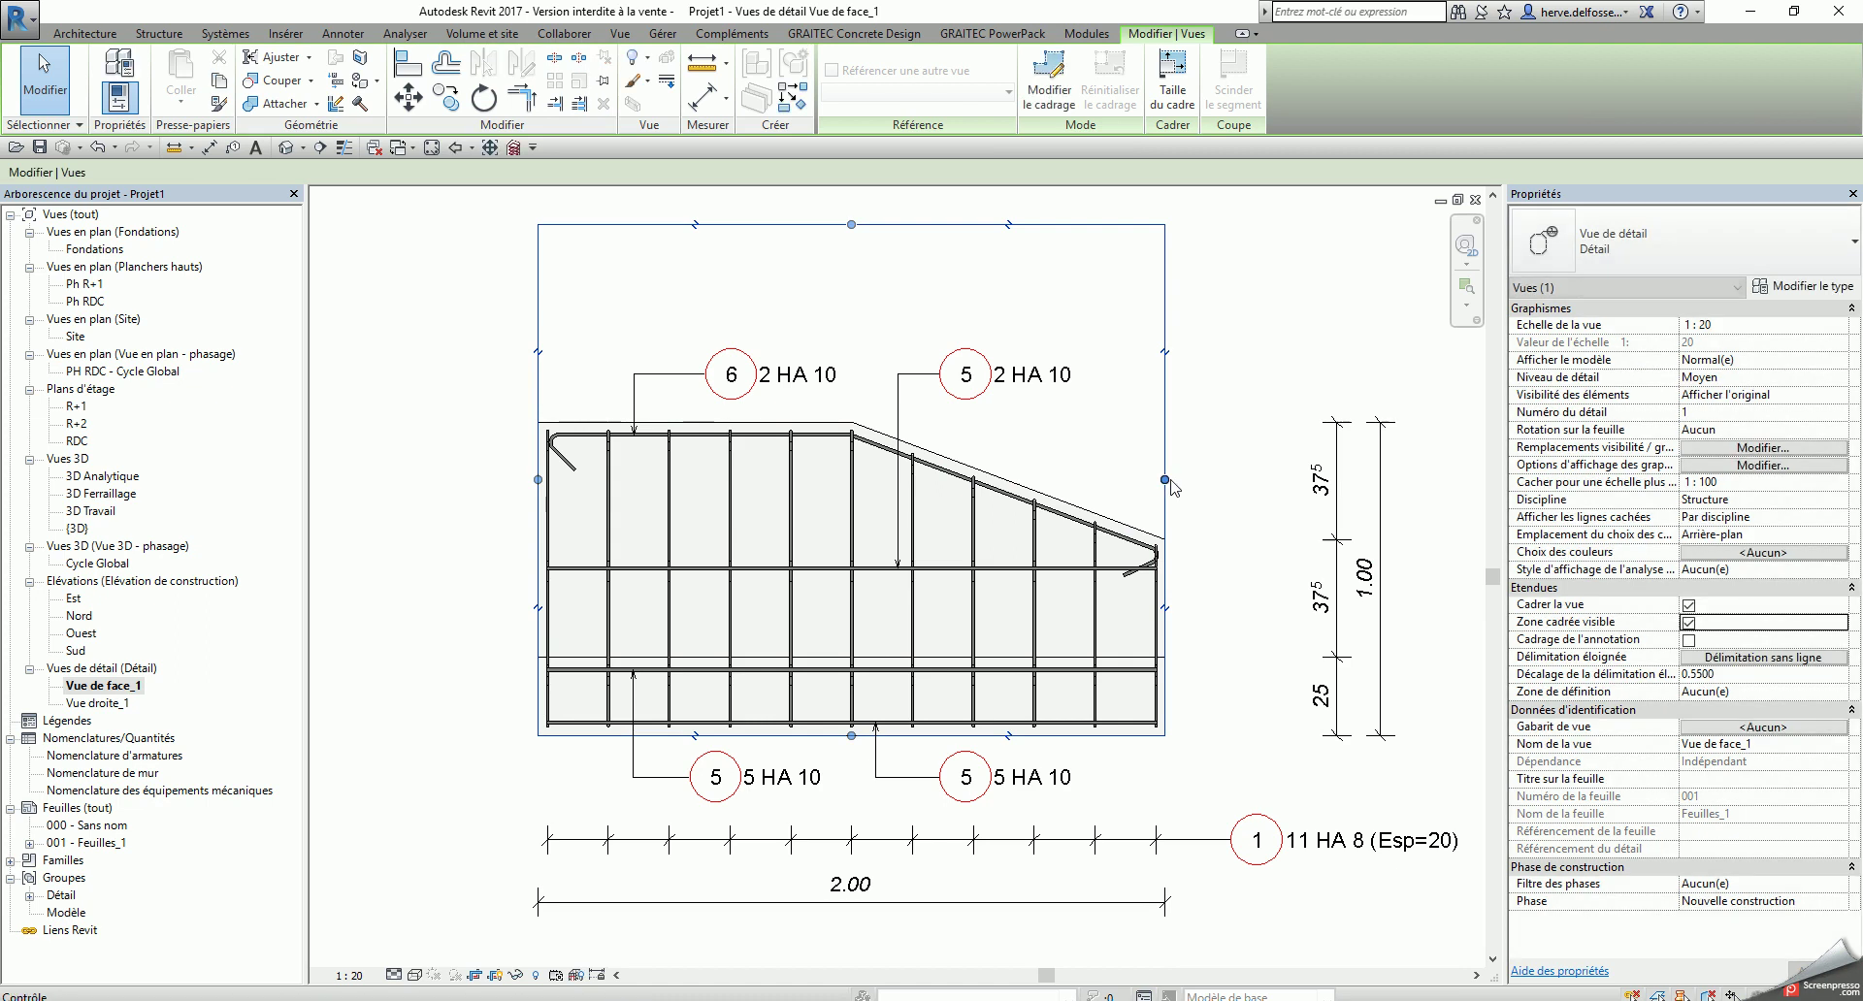
drag(1166, 479, 1248, 480)
drag(507, 482, 413, 481)
drag(831, 736, 833, 770)
middle_drag(914, 526, 935, 669)
drag(853, 368, 854, 344)
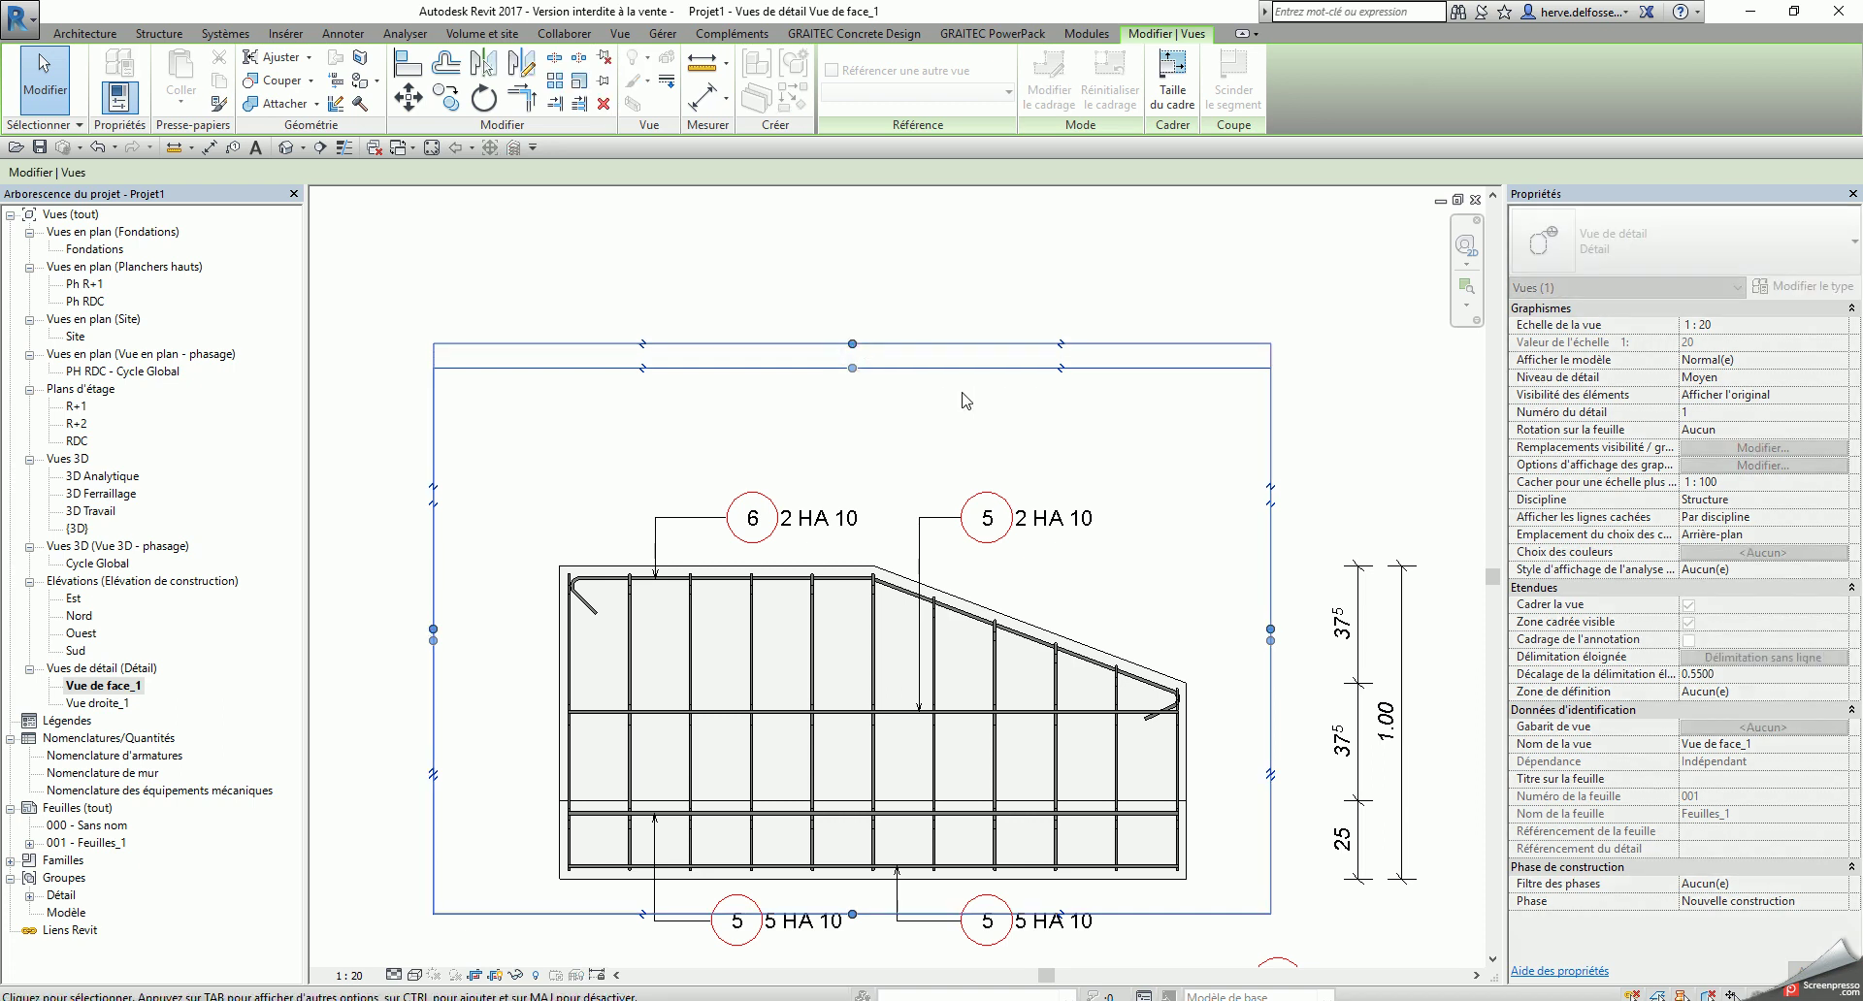
middle_drag(1007, 525, 962, 454)
Step: Create a bending detail (Schéma de façonnage) of the top bar and place it above the wall
click(1123, 68)
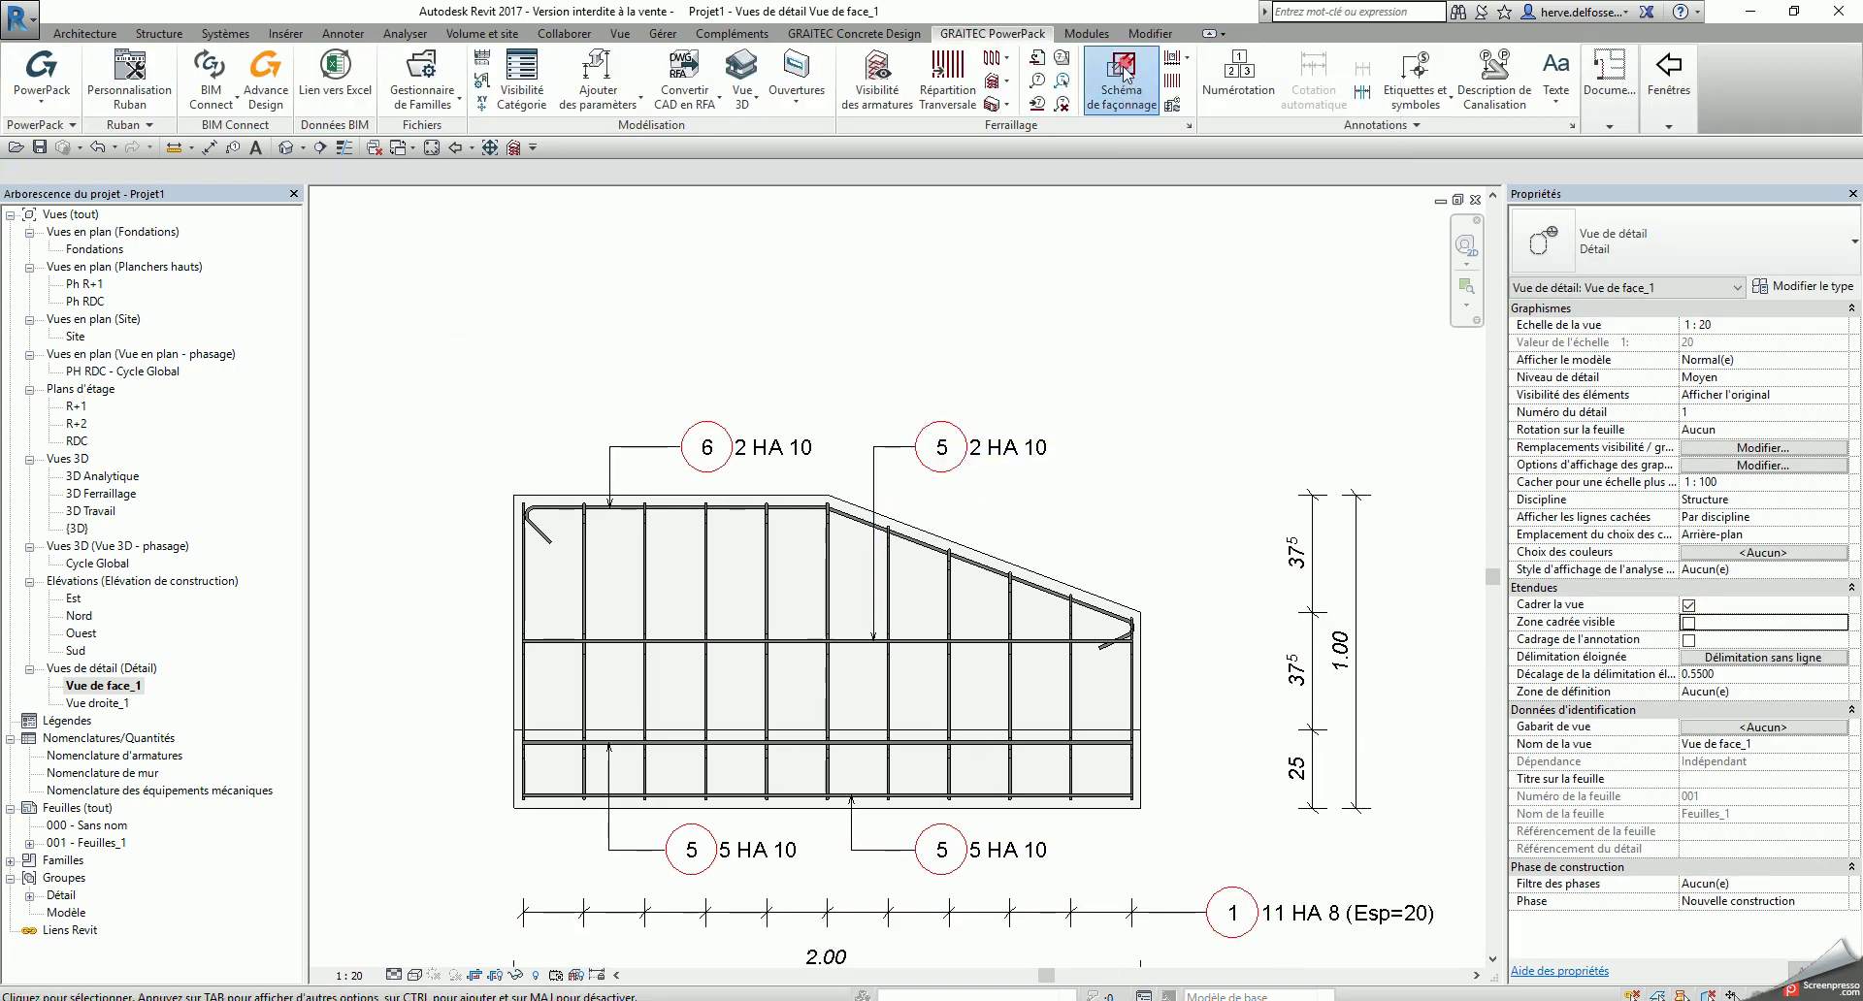
click(846, 519)
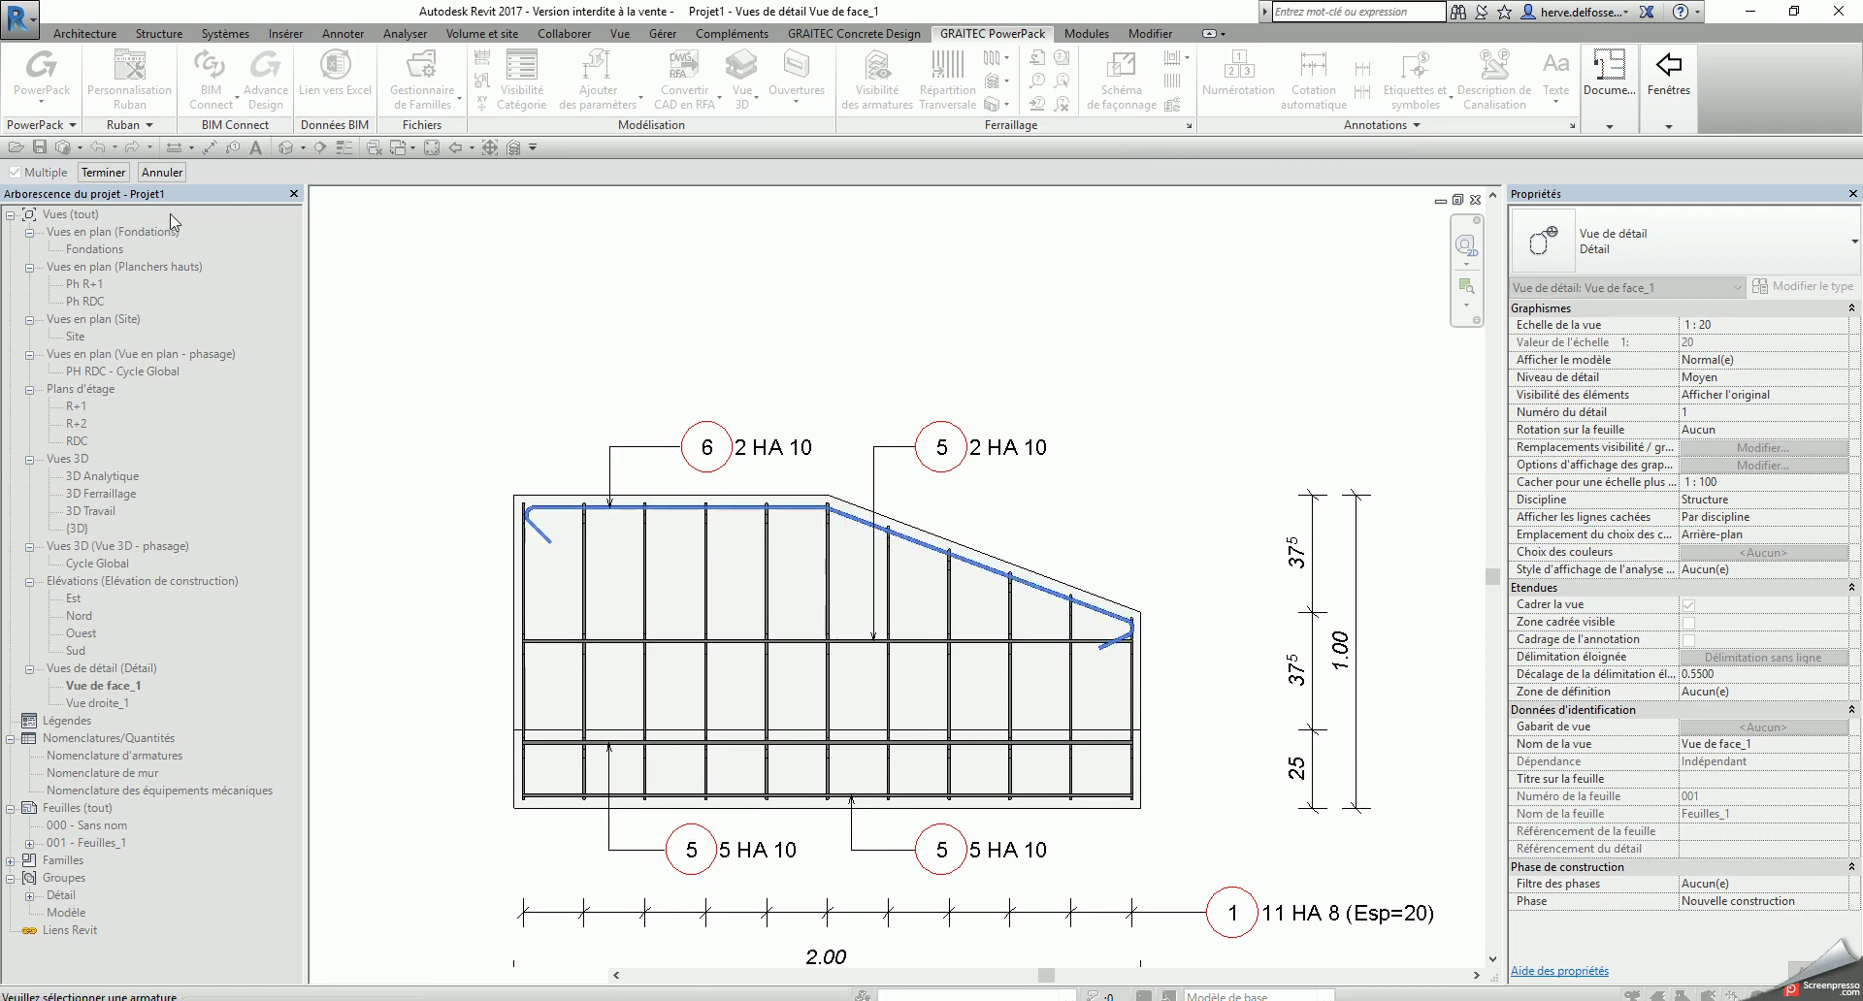
click(103, 174)
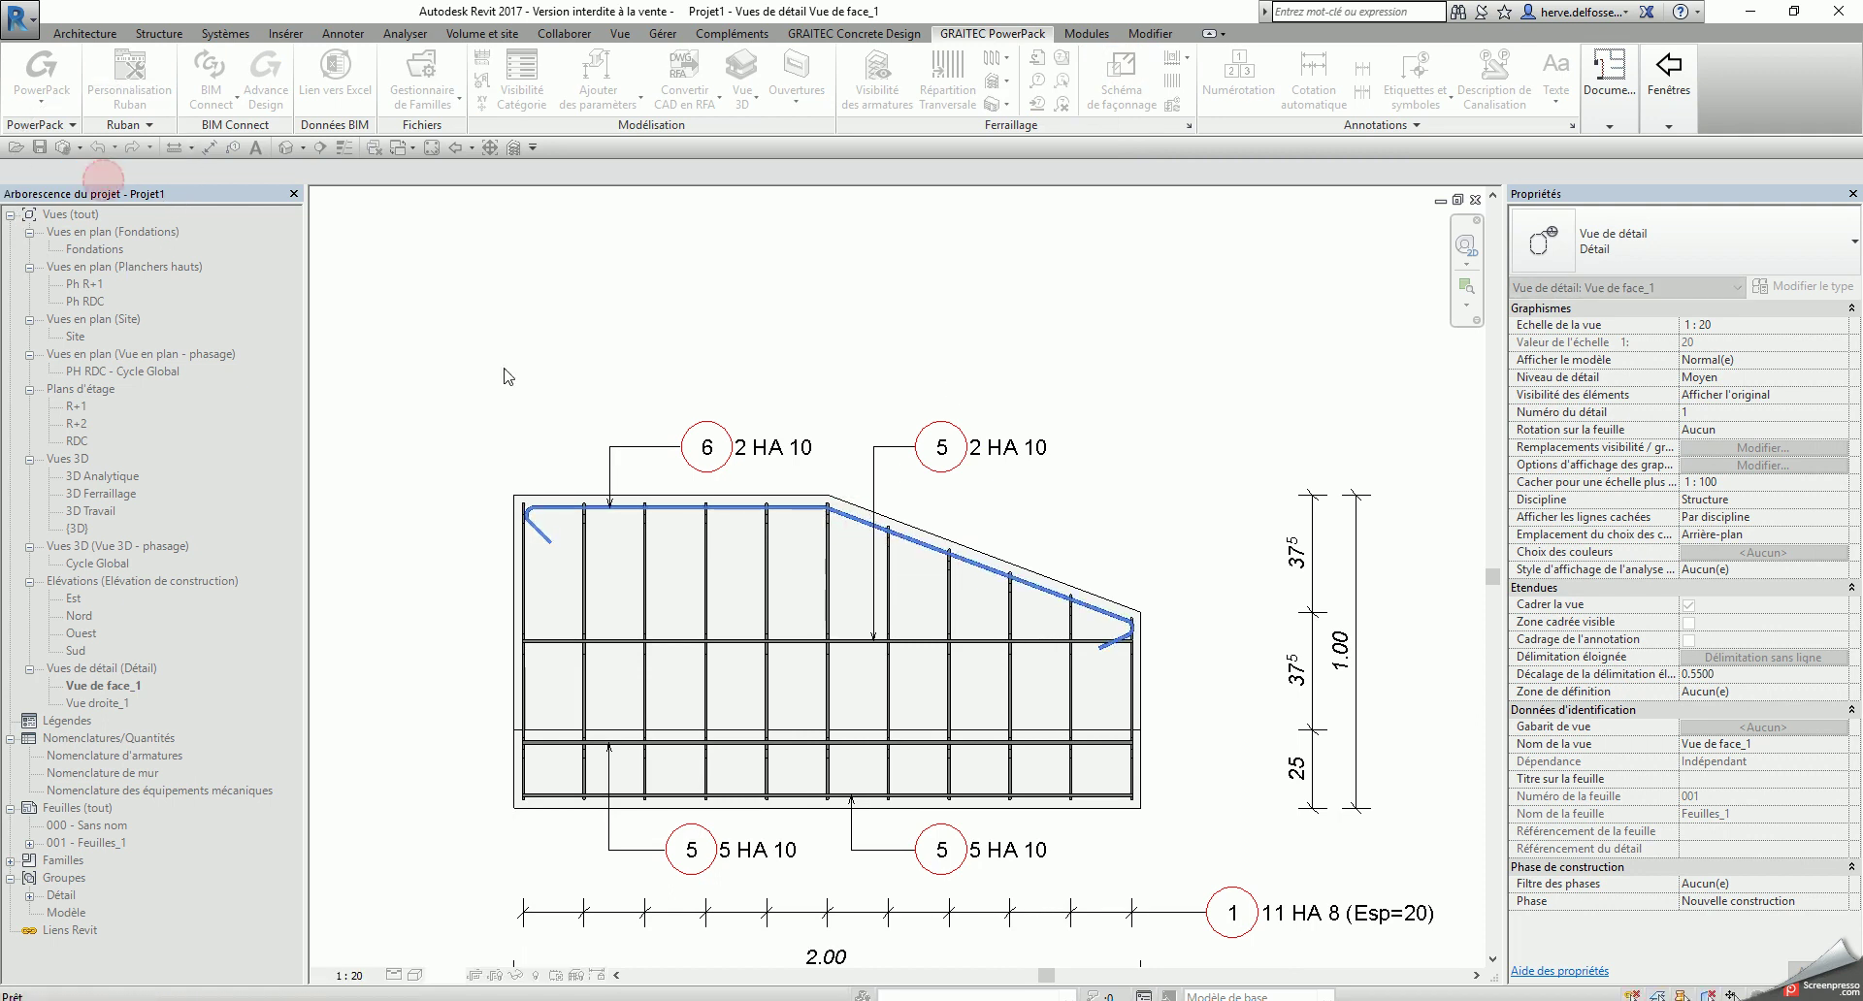
click(914, 312)
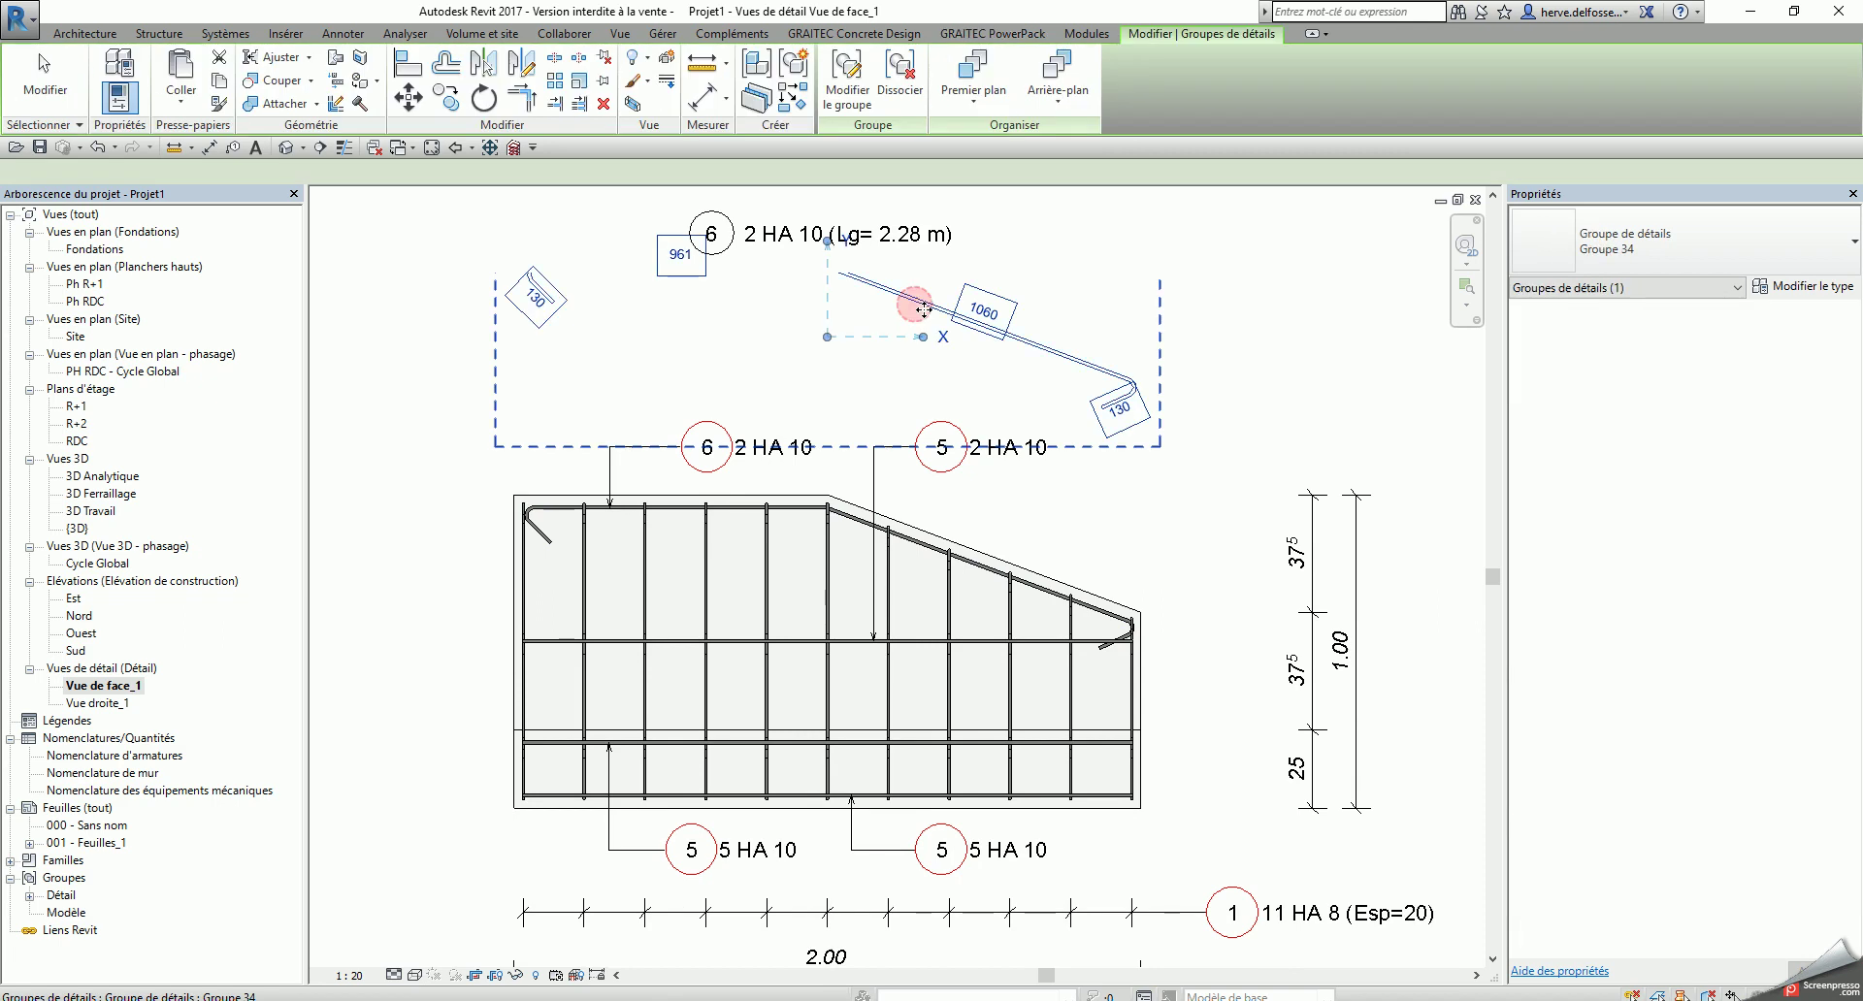
Step: Nudge the top bar's bending detail down until it sits just above the wall's upper tags
key(Down)
key(Down)
key(Down)
key(Down)
key(Down)
key(Down)
key(Down)
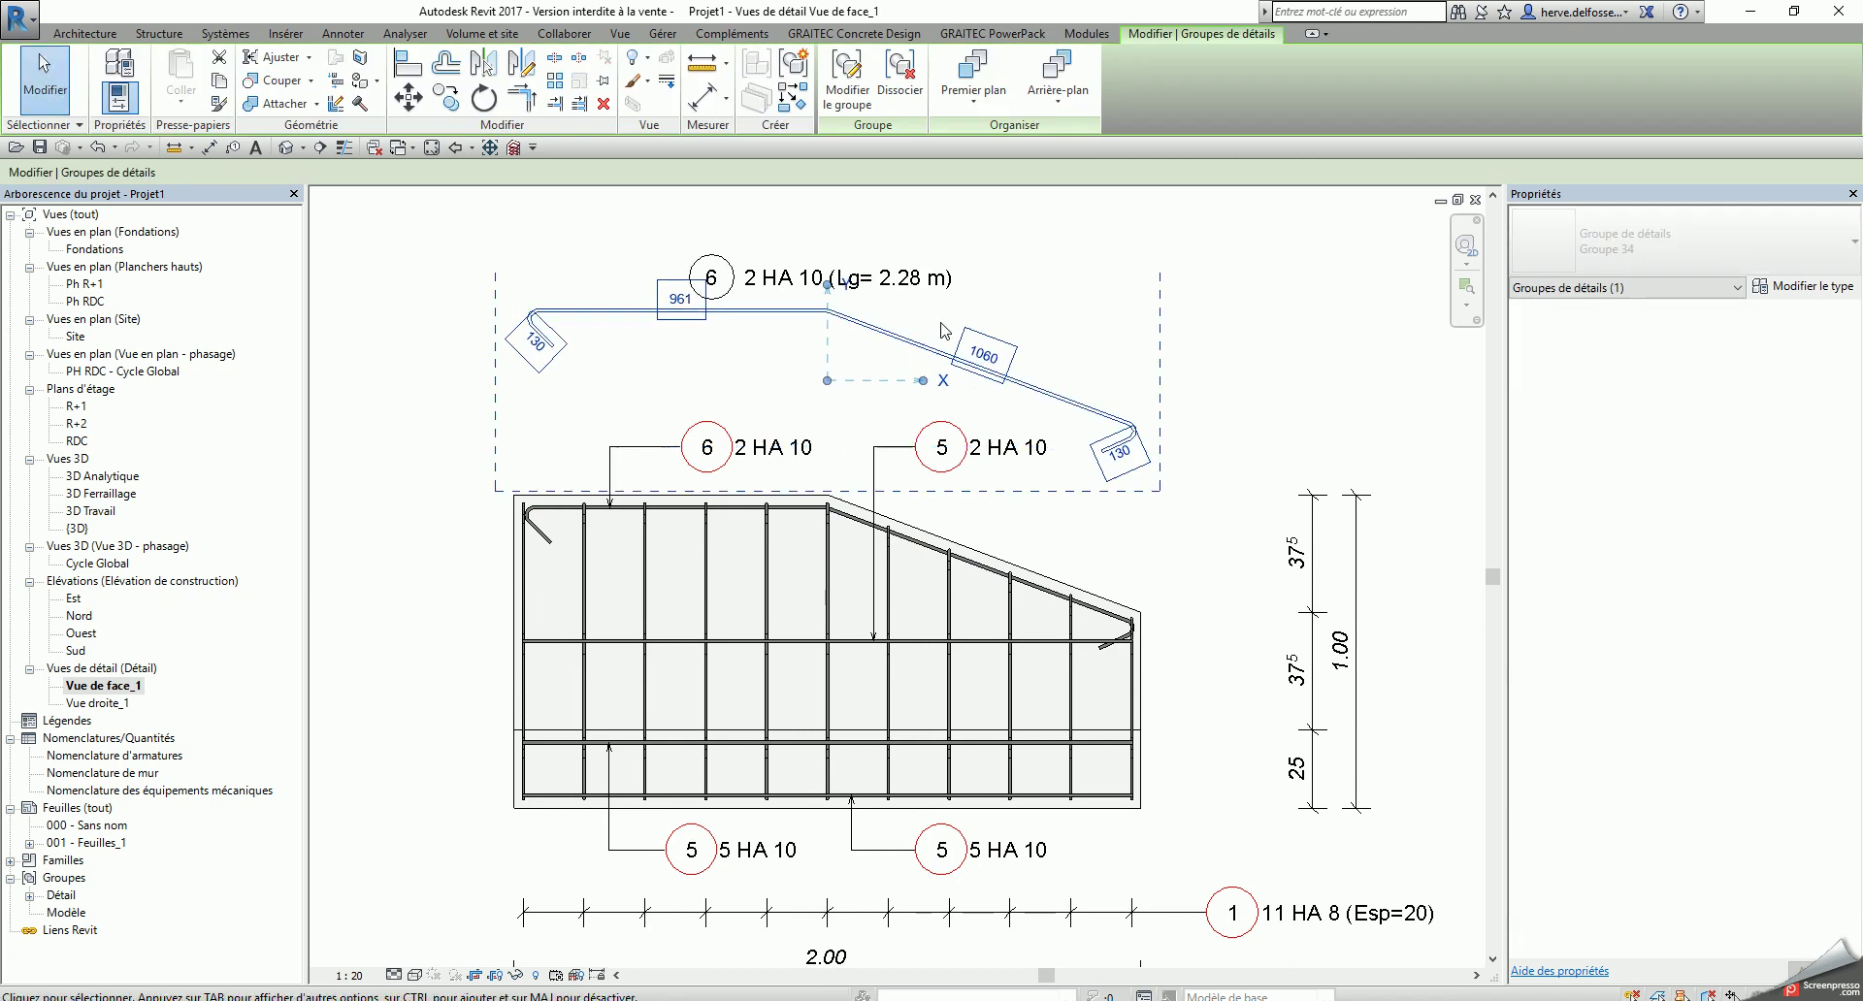
key(Down)
key(Down)
key(Down)
key(Down)
key(Down)
key(Down)
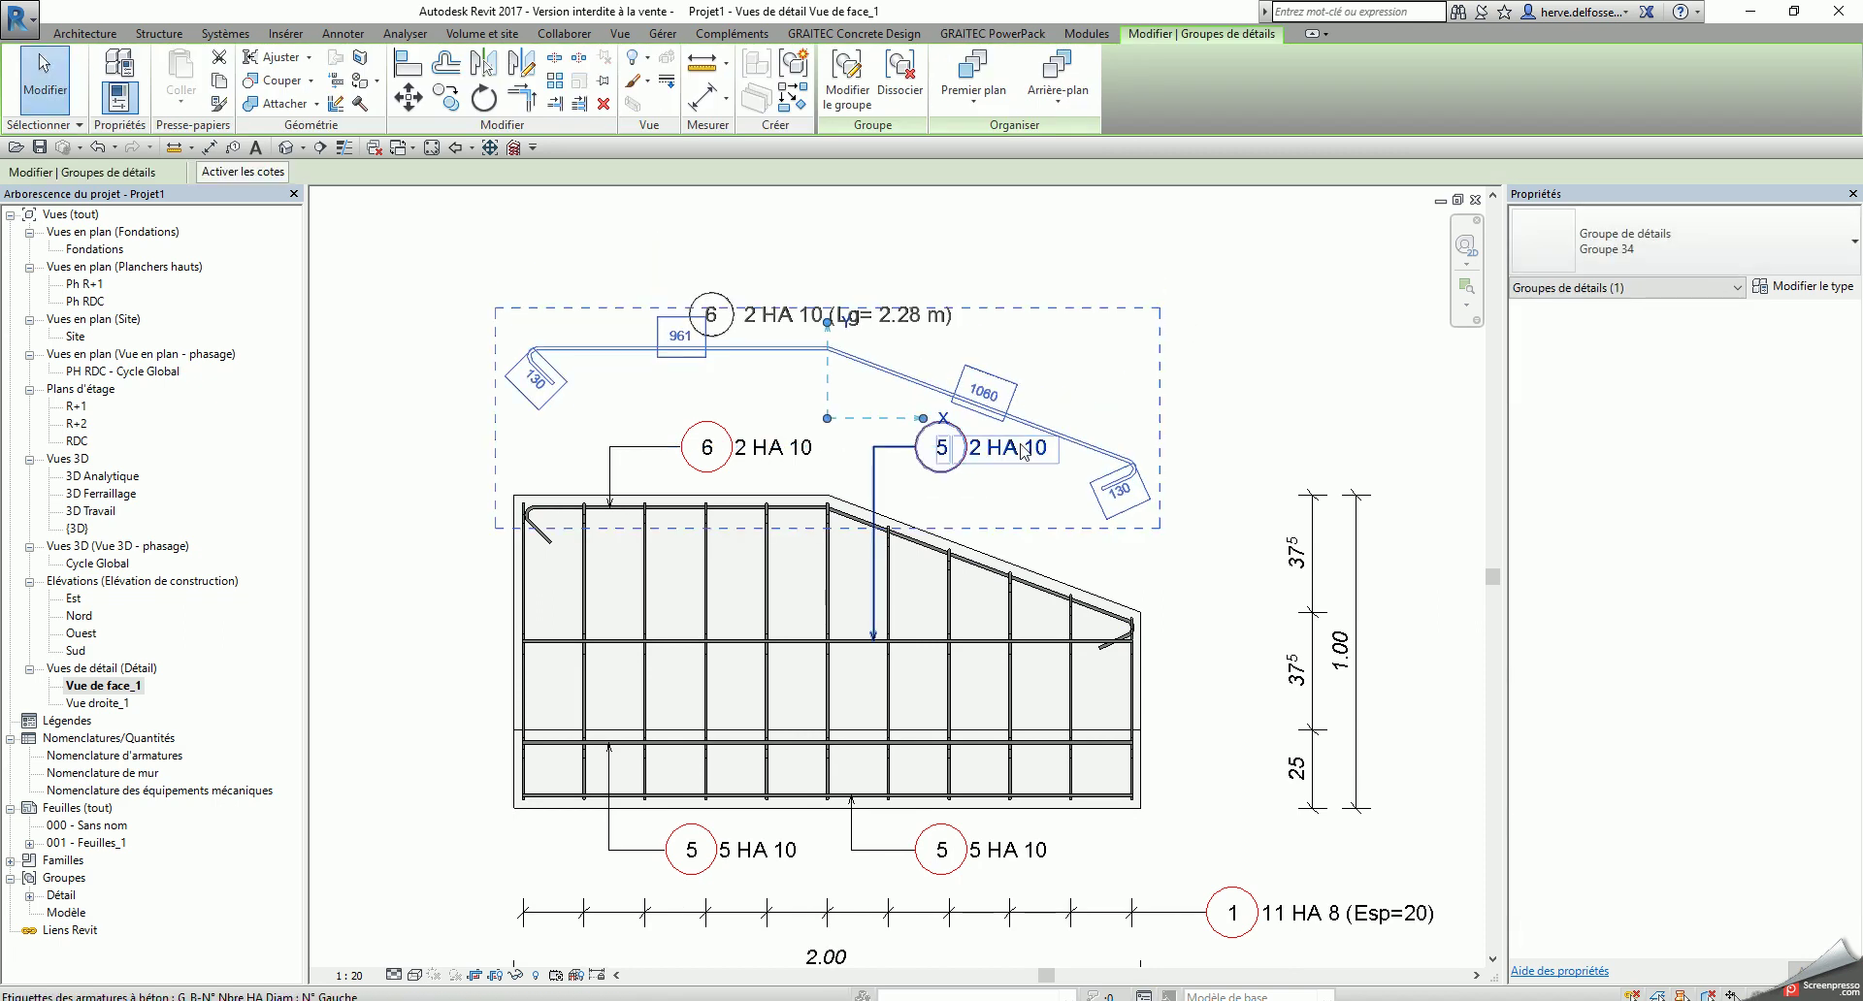
Step: Move the bending detail's rebar tag to the right, above the sloping part of the bar
click(923, 355)
click(863, 319)
drag(822, 341, 1083, 390)
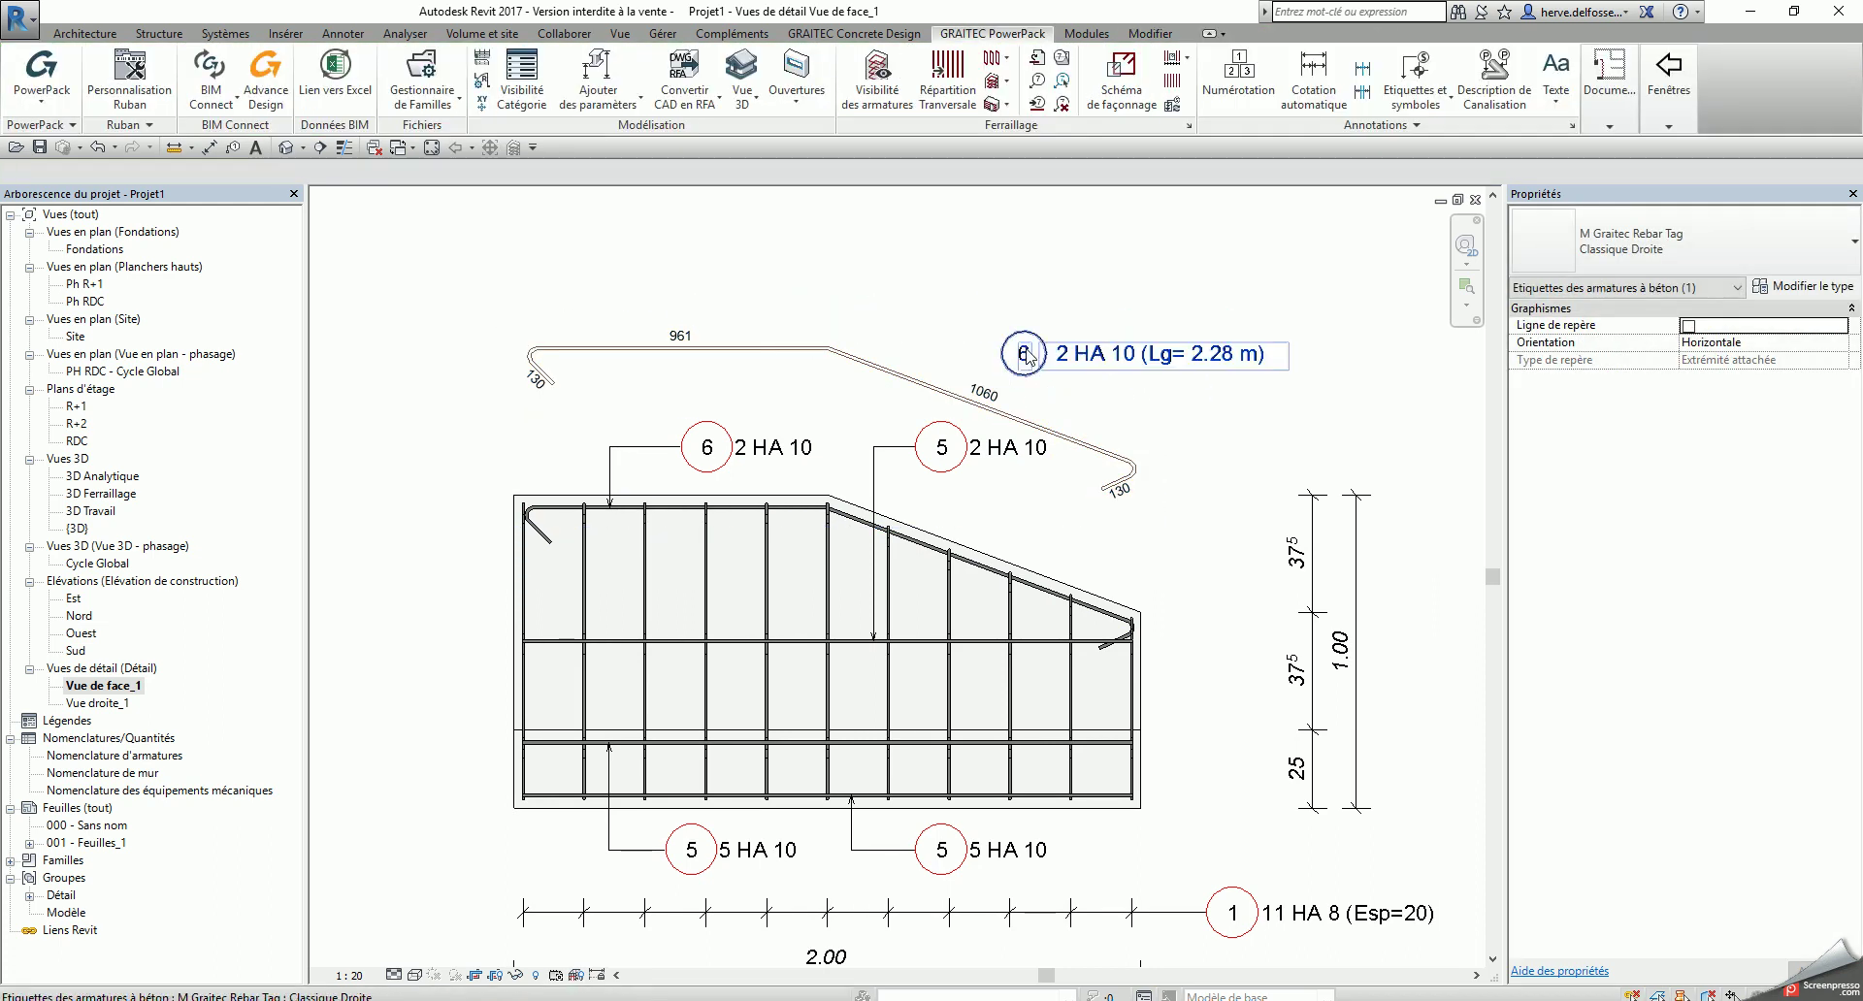
key(Escape)
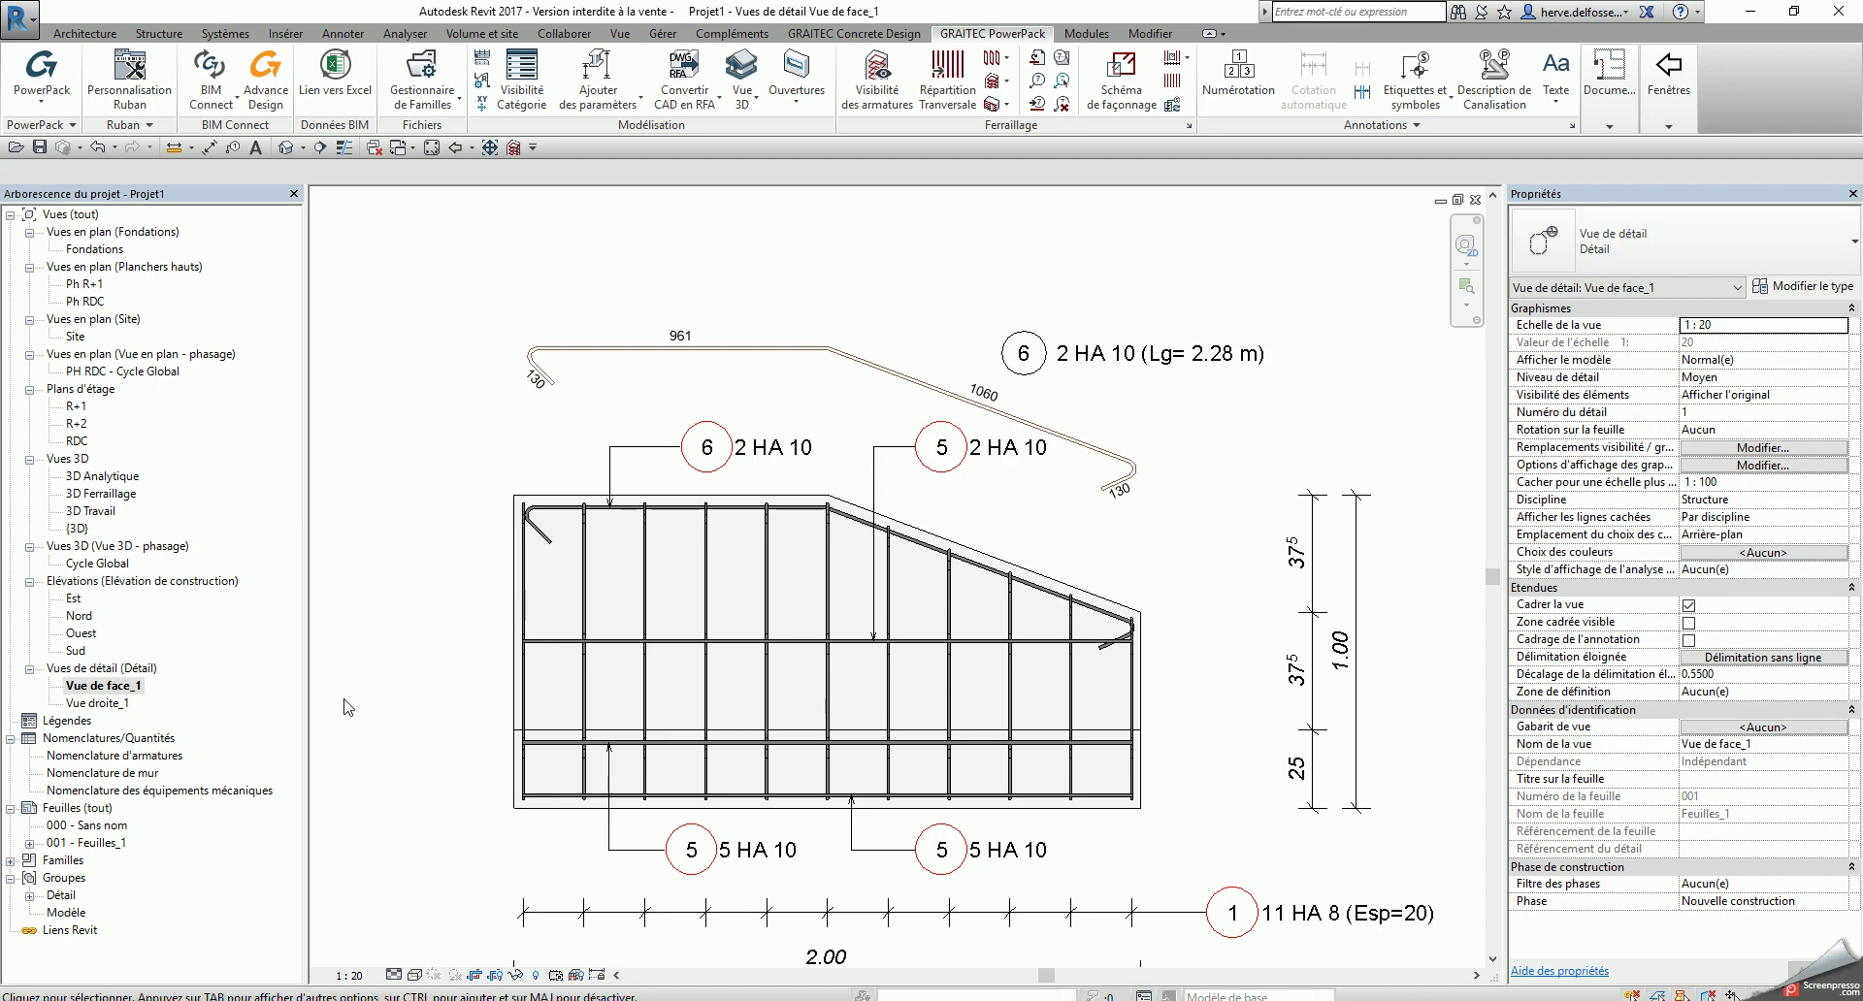
Step: Open sheet 001 - Feuilles_1 and place the Nomenclature d'armatures schedule on it, below the front view
double_click(97, 844)
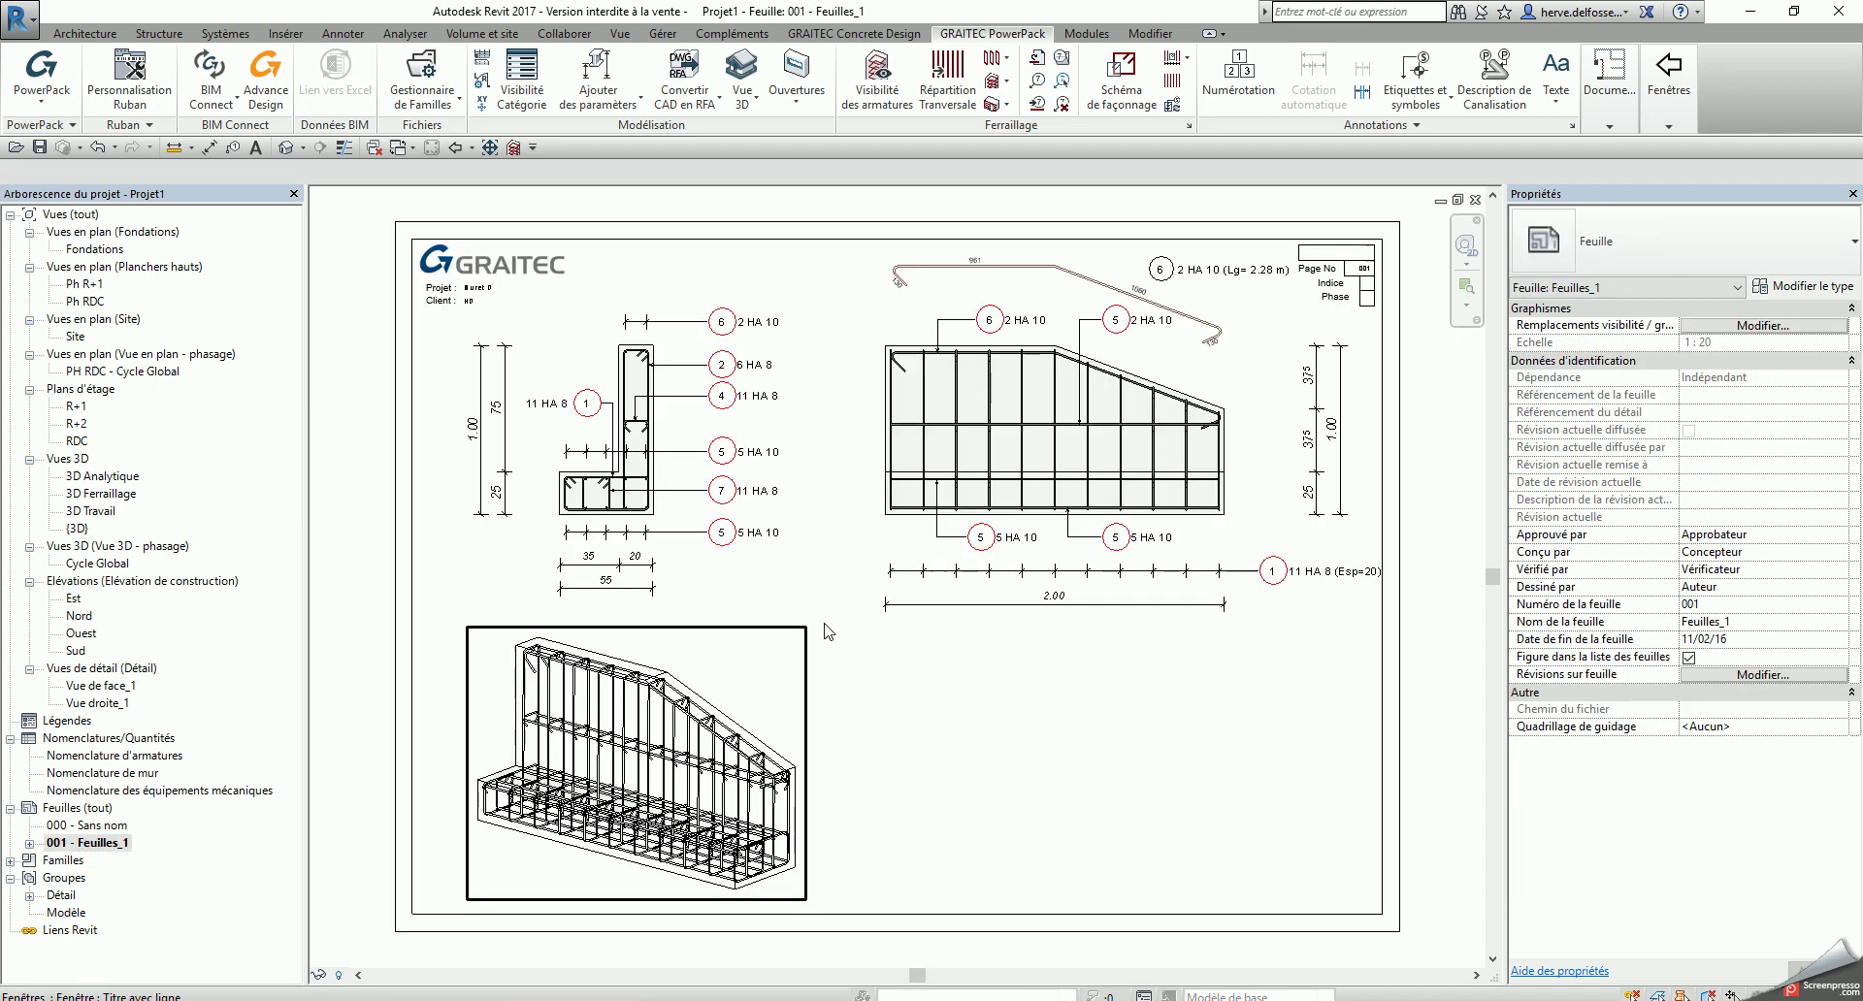
middle_drag(973, 784, 929, 799)
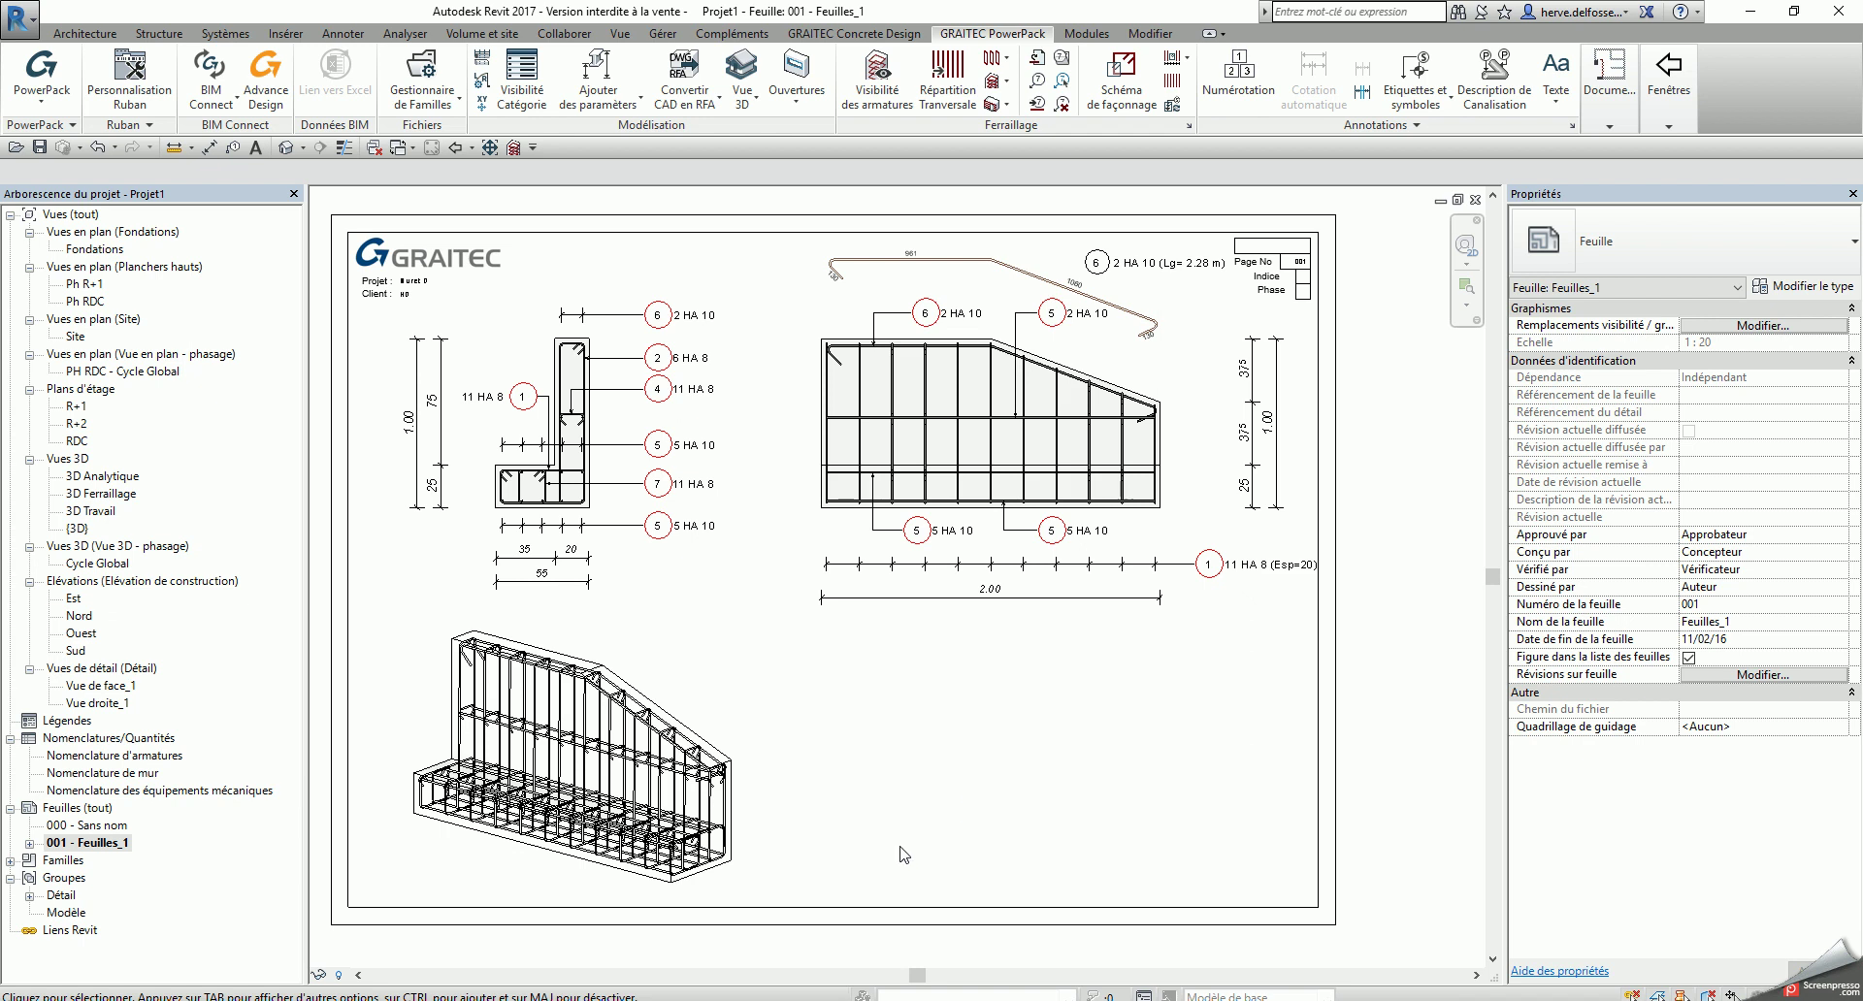
click(173, 757)
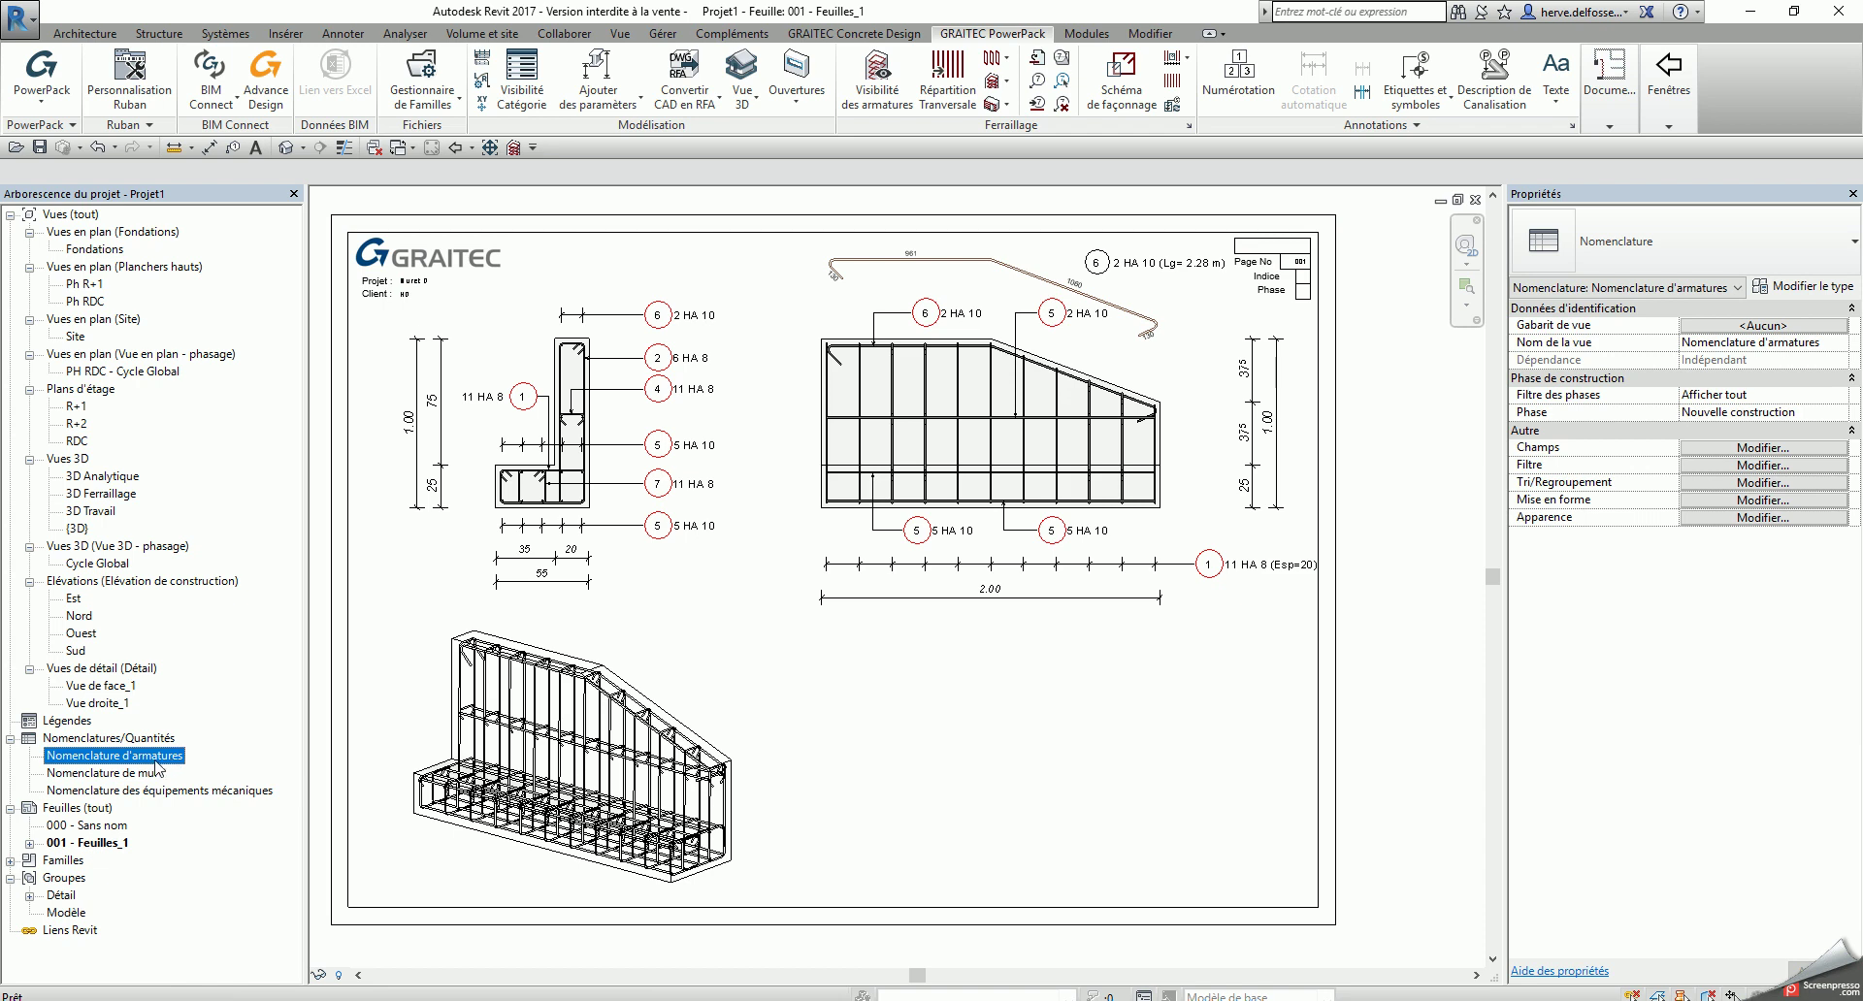
drag(191, 758, 922, 724)
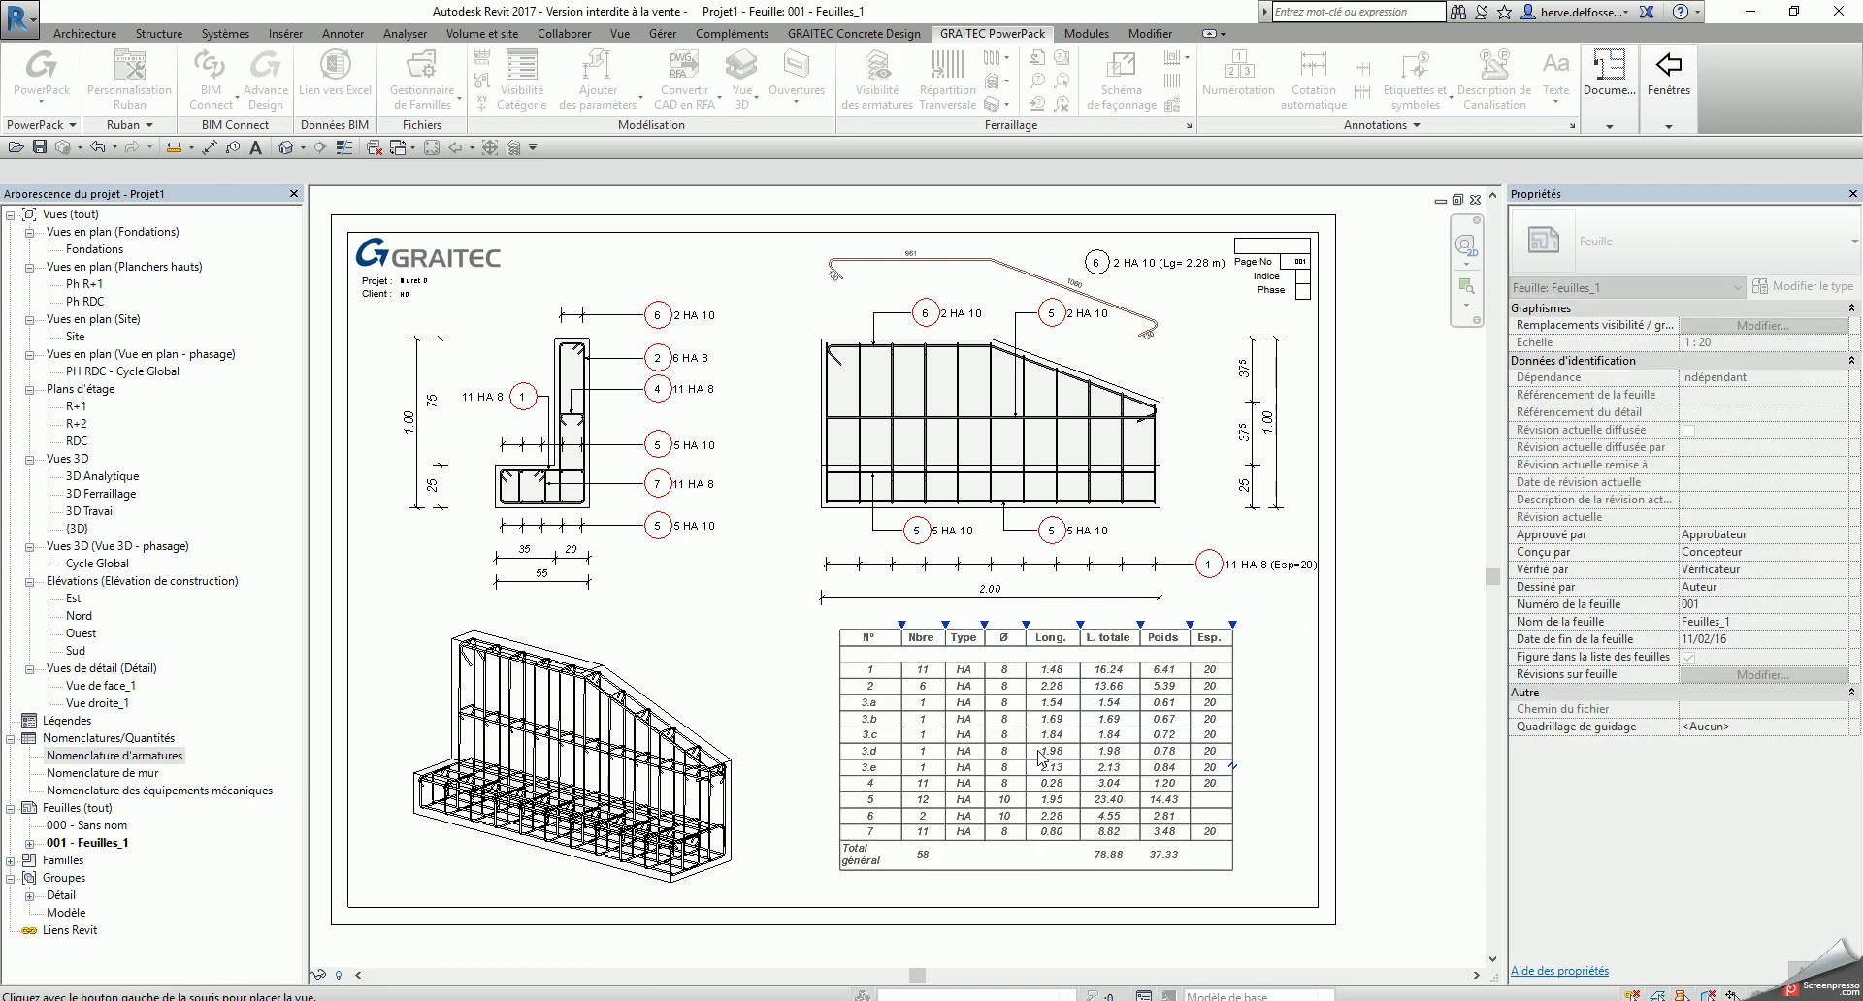
click(1040, 758)
click(1254, 790)
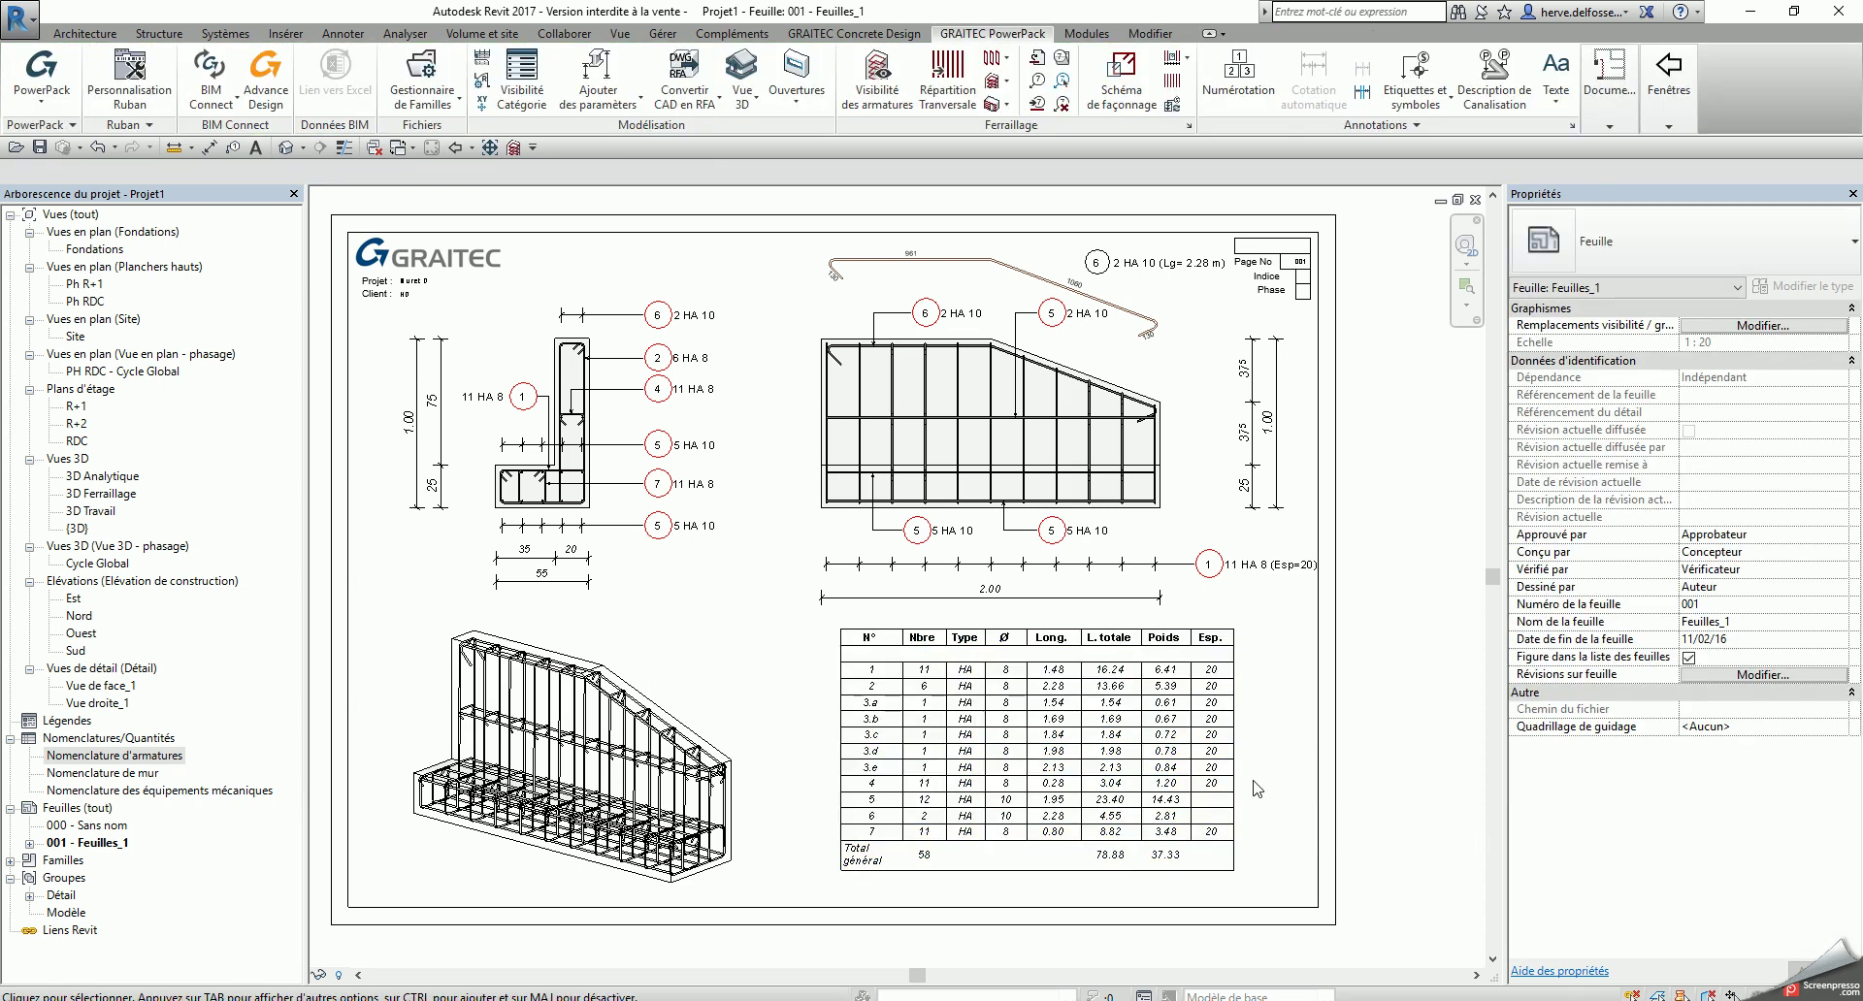
Step: Examine the rebar schedule on the sheet and open its Nomenclature d'armatures view
scroll(1257, 792, up, 5)
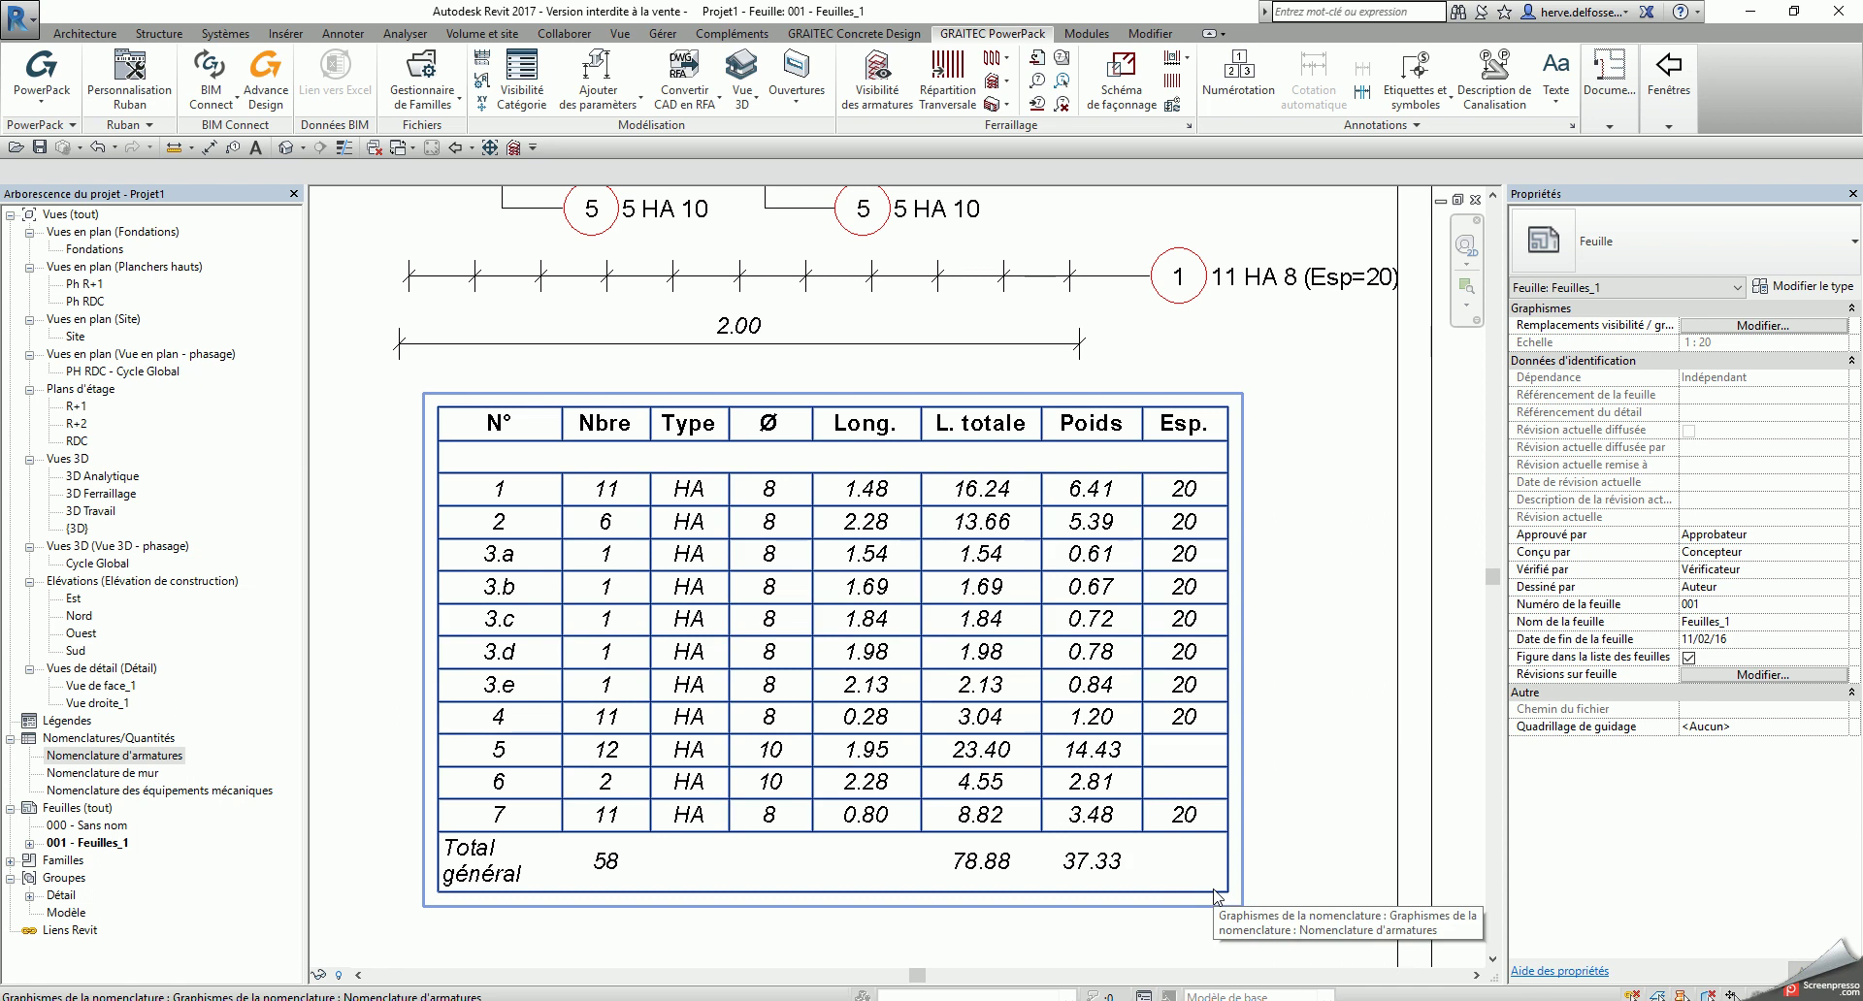
click(1216, 840)
double_click(1217, 840)
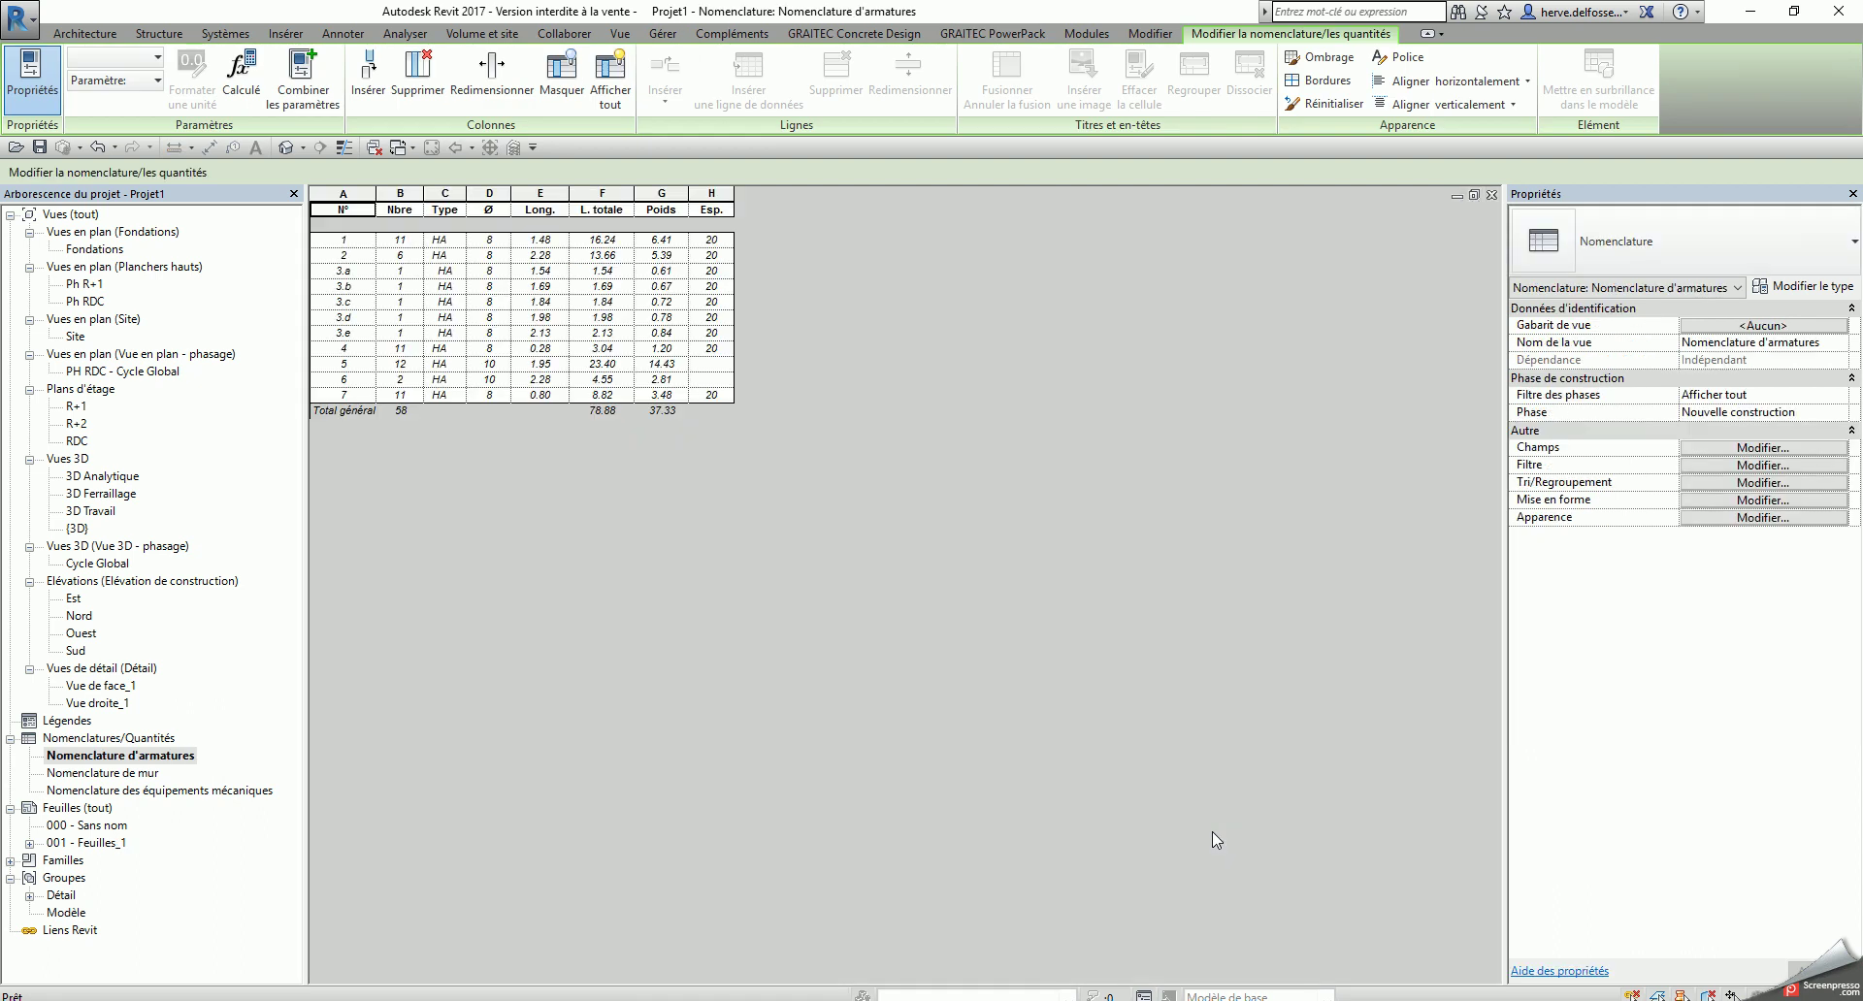
Step: Check the list of fields used in the rebar schedule and leave it without changes
click(1708, 449)
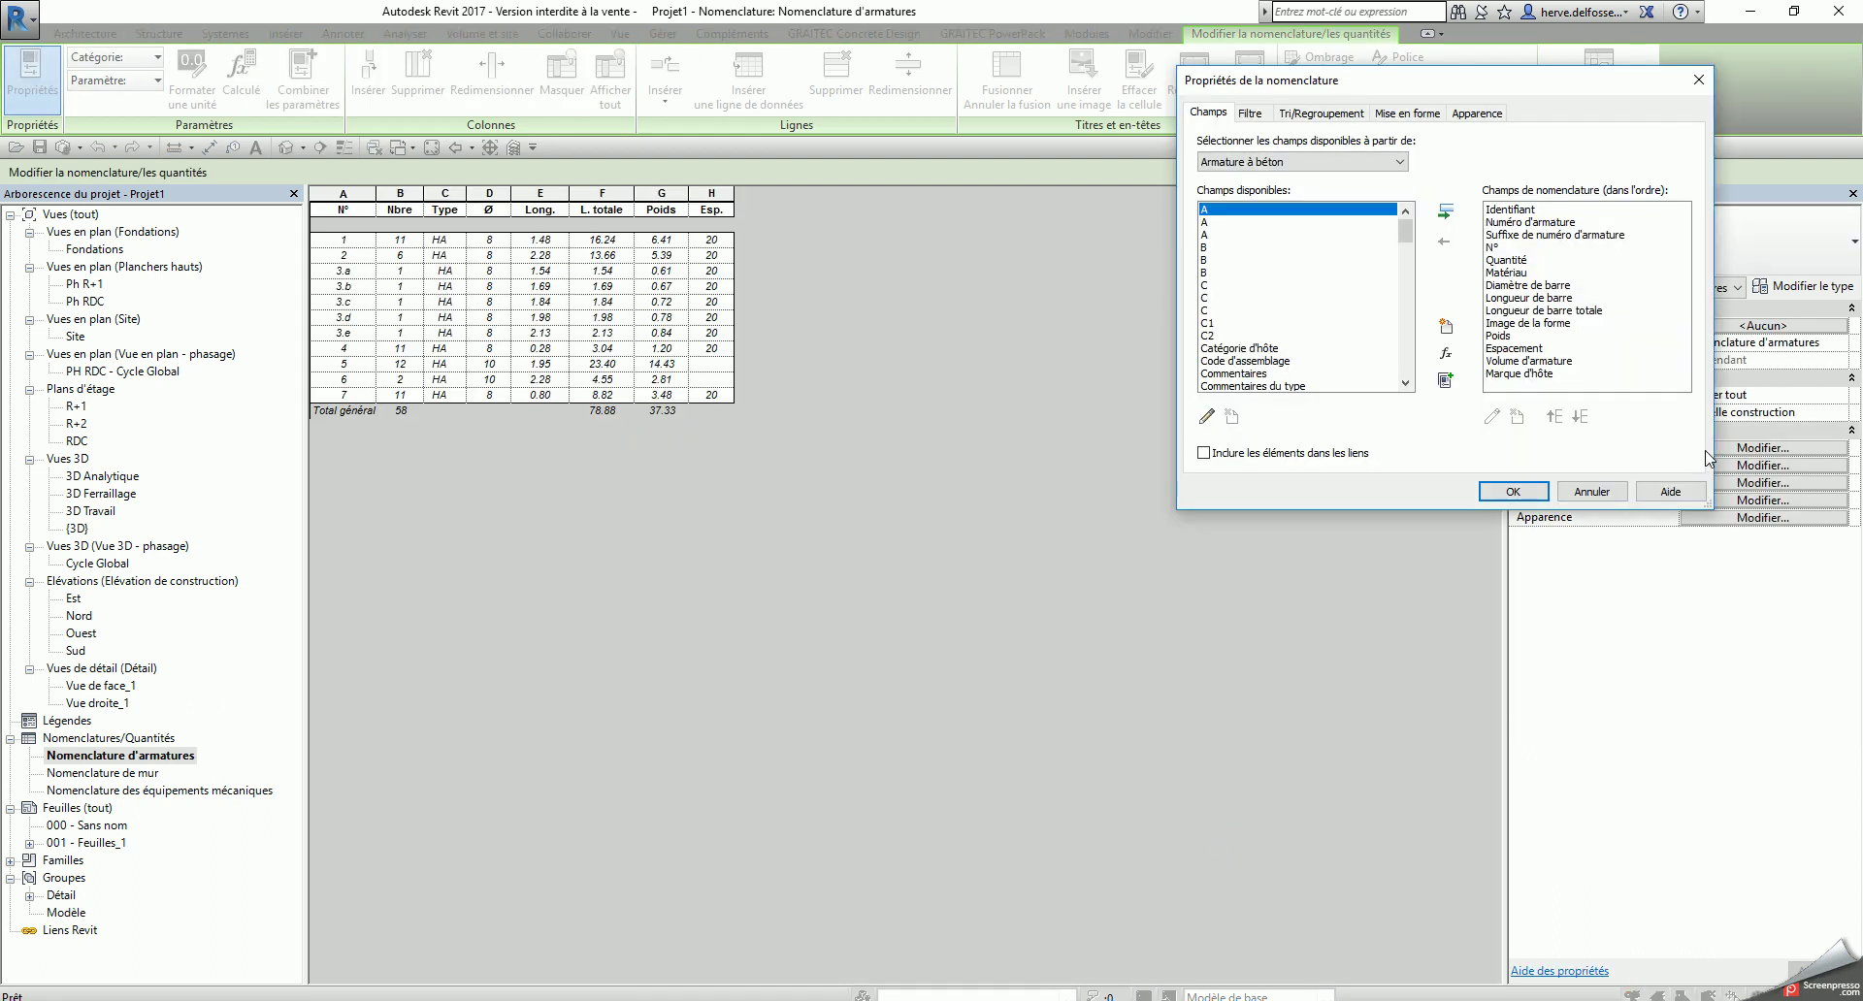
drag(1518, 86, 1172, 272)
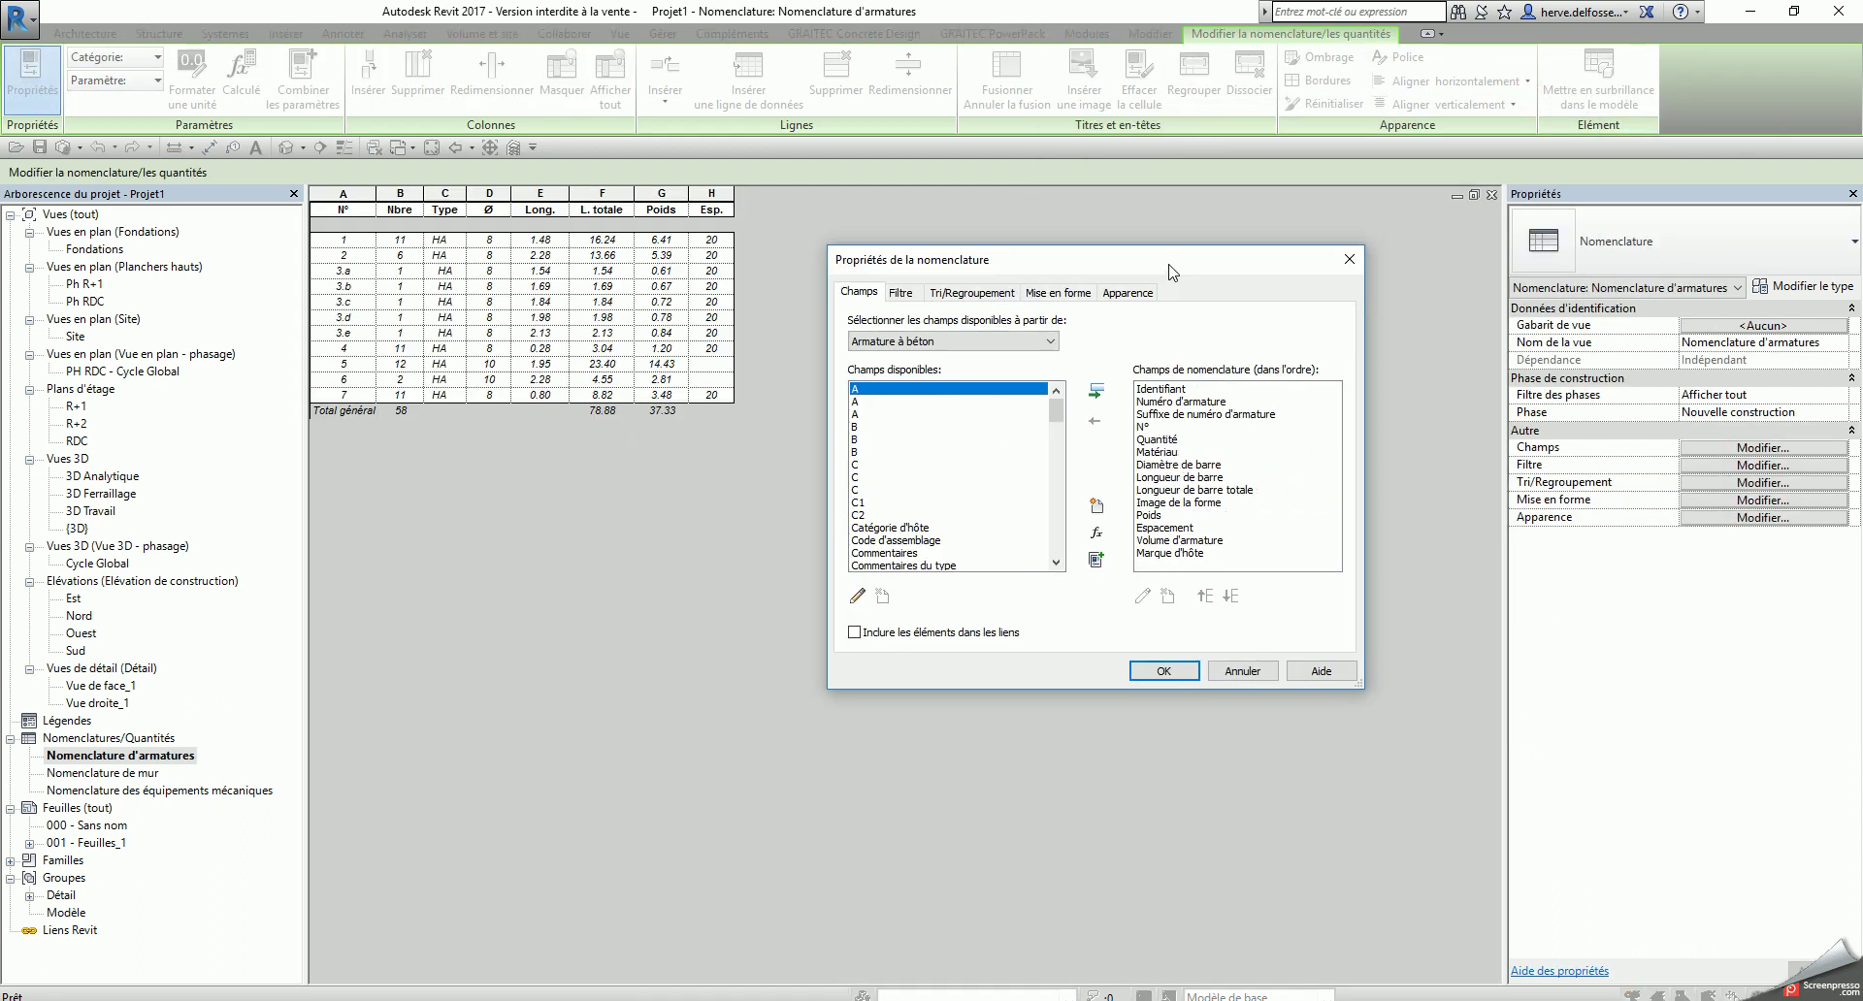
key(Escape)
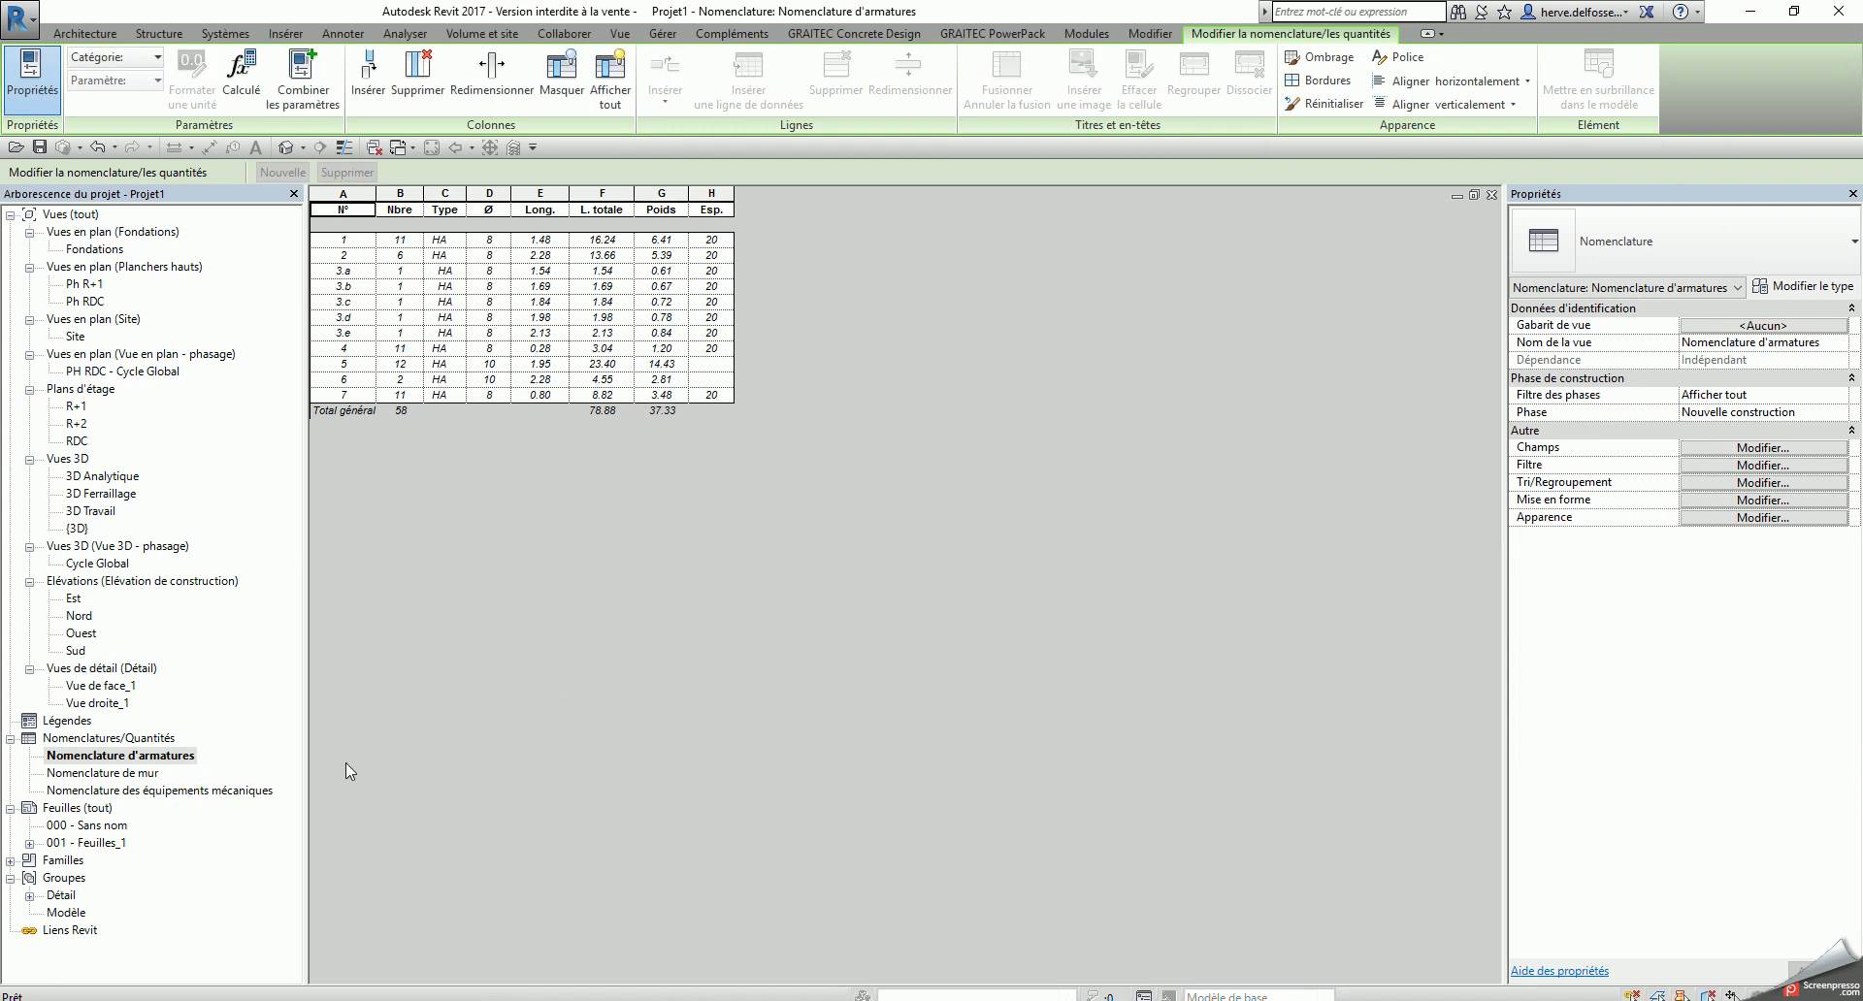
Step: Return to sheet 001 - Feuilles_1 and activate the Vue droite_1 section view on it for editing
double_click(115, 844)
scroll(556, 686, down, 5)
middle_drag(556, 686, 1043, 761)
scroll(744, 532, up, 1)
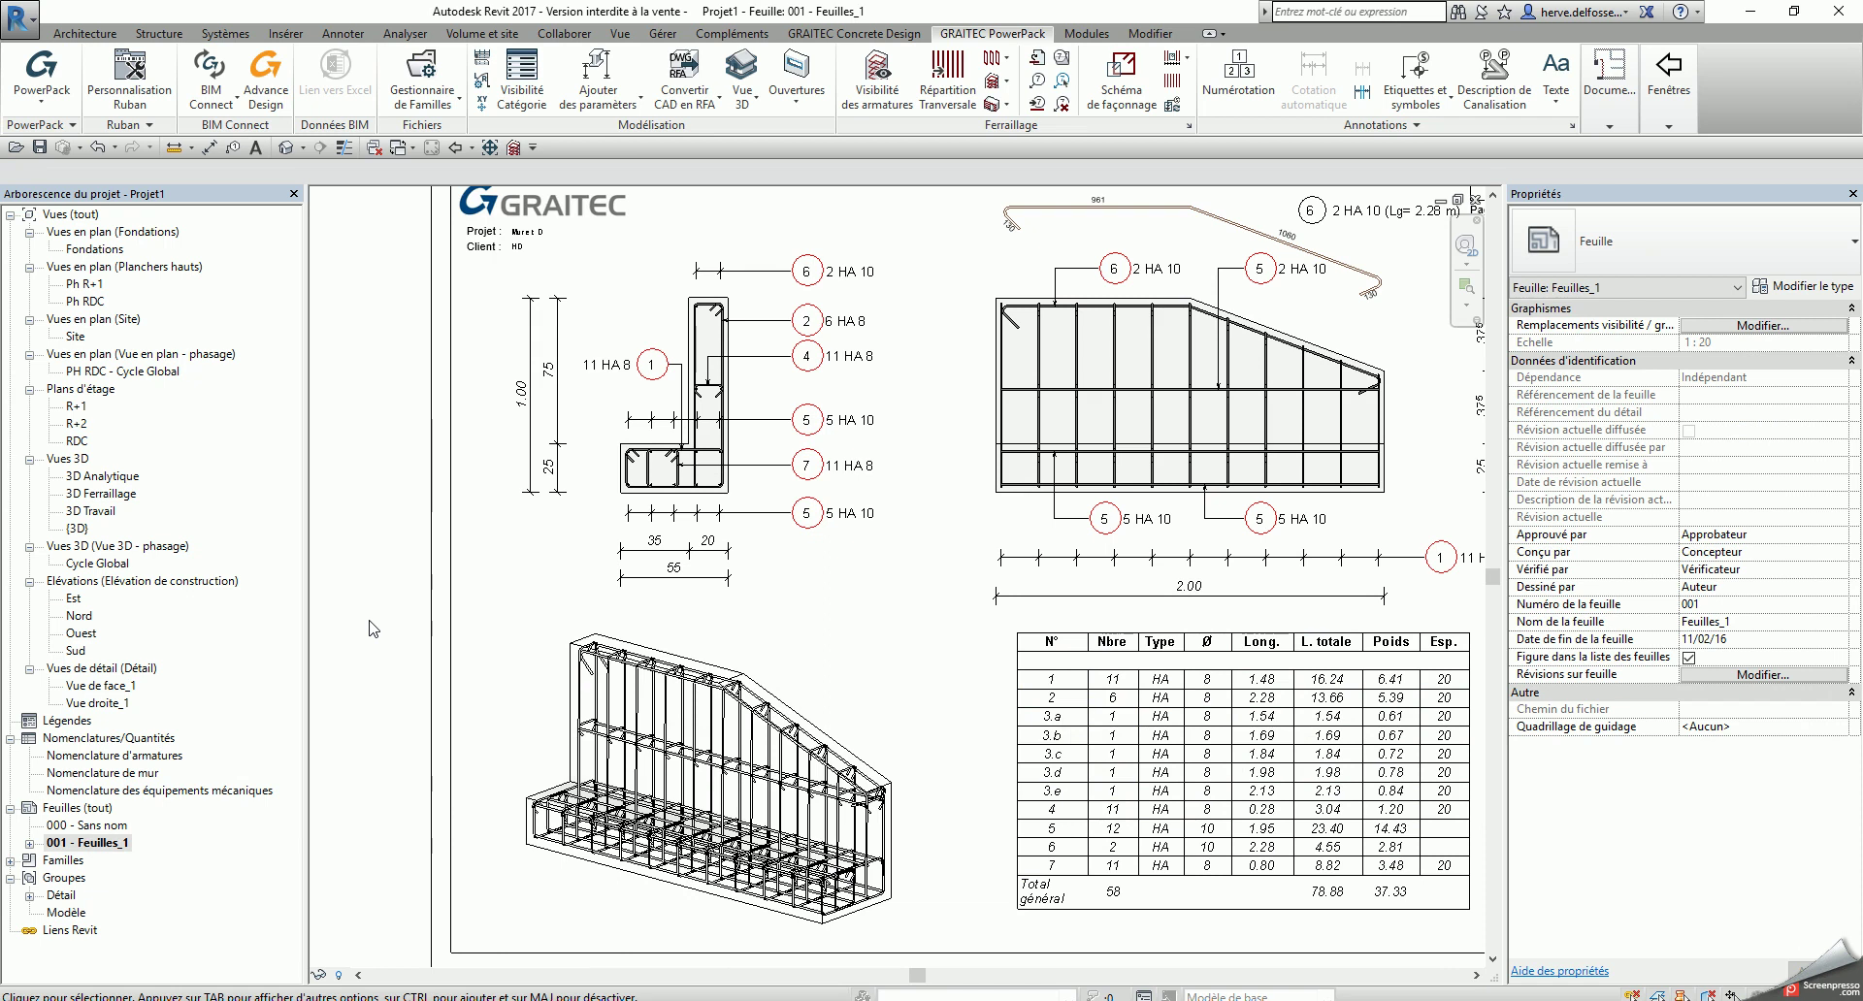
scroll(722, 549, up, 2)
click(719, 478)
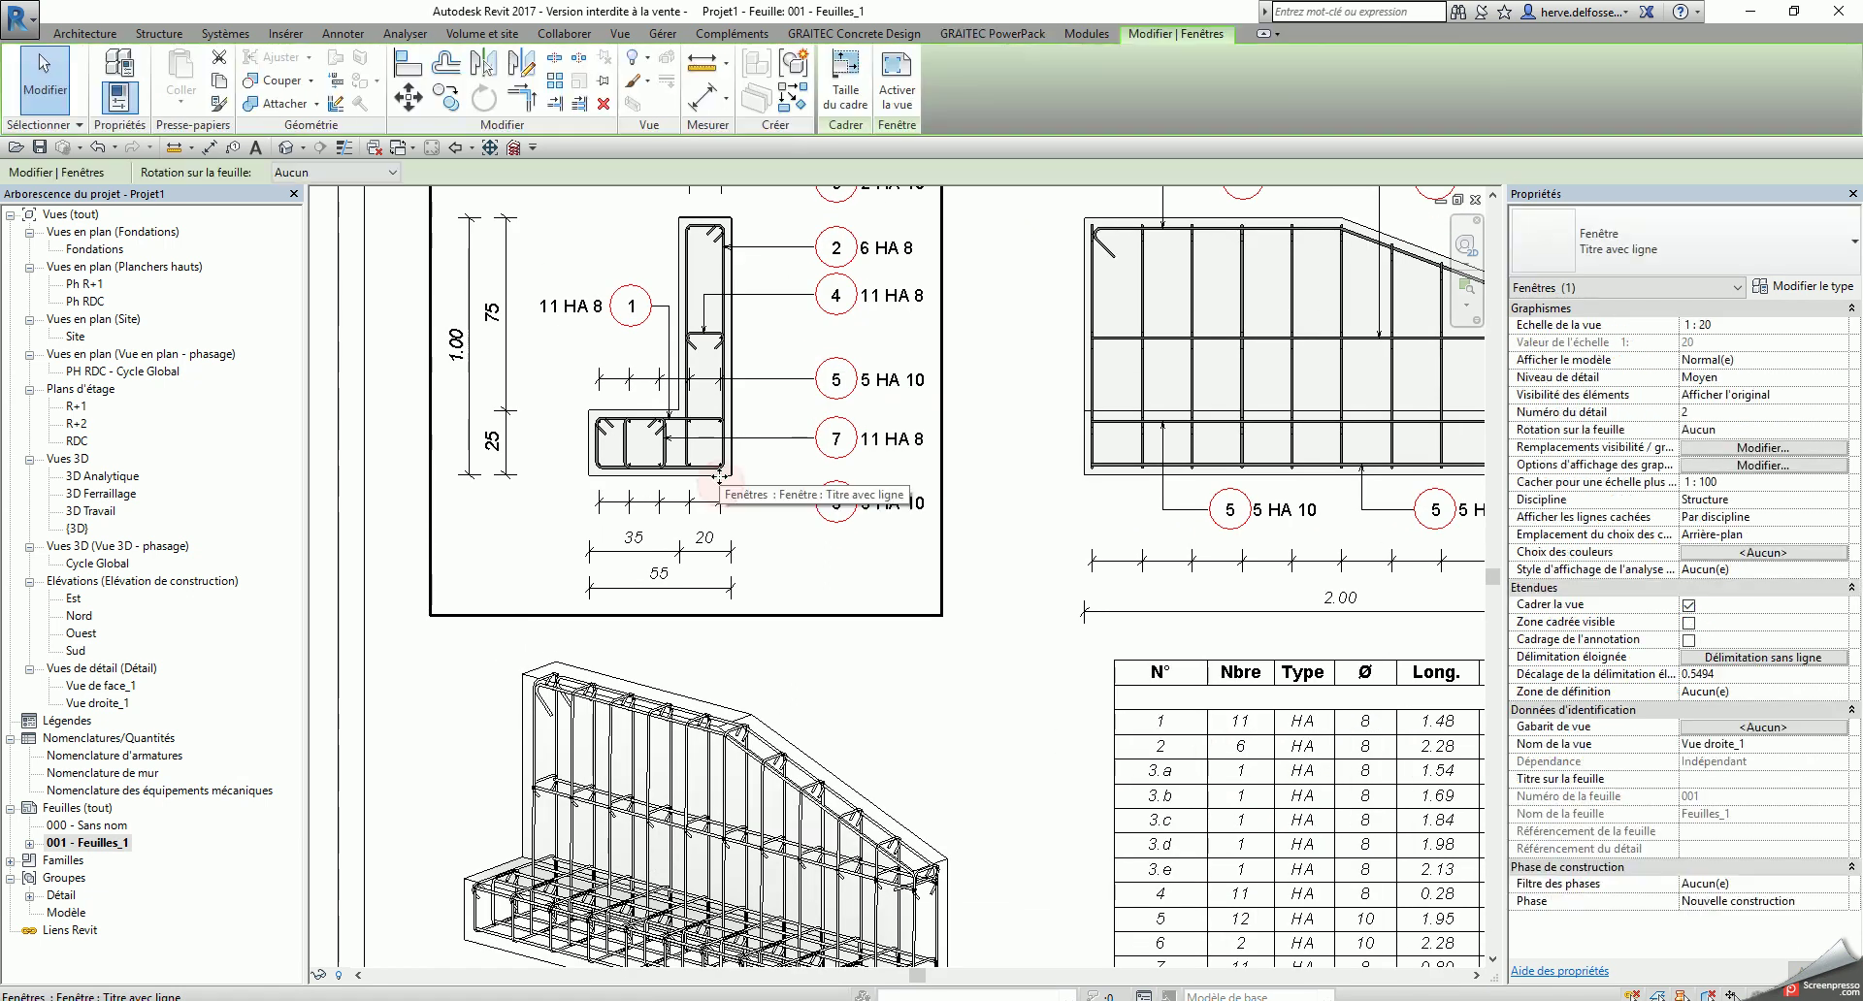
scroll(719, 478, up, 2)
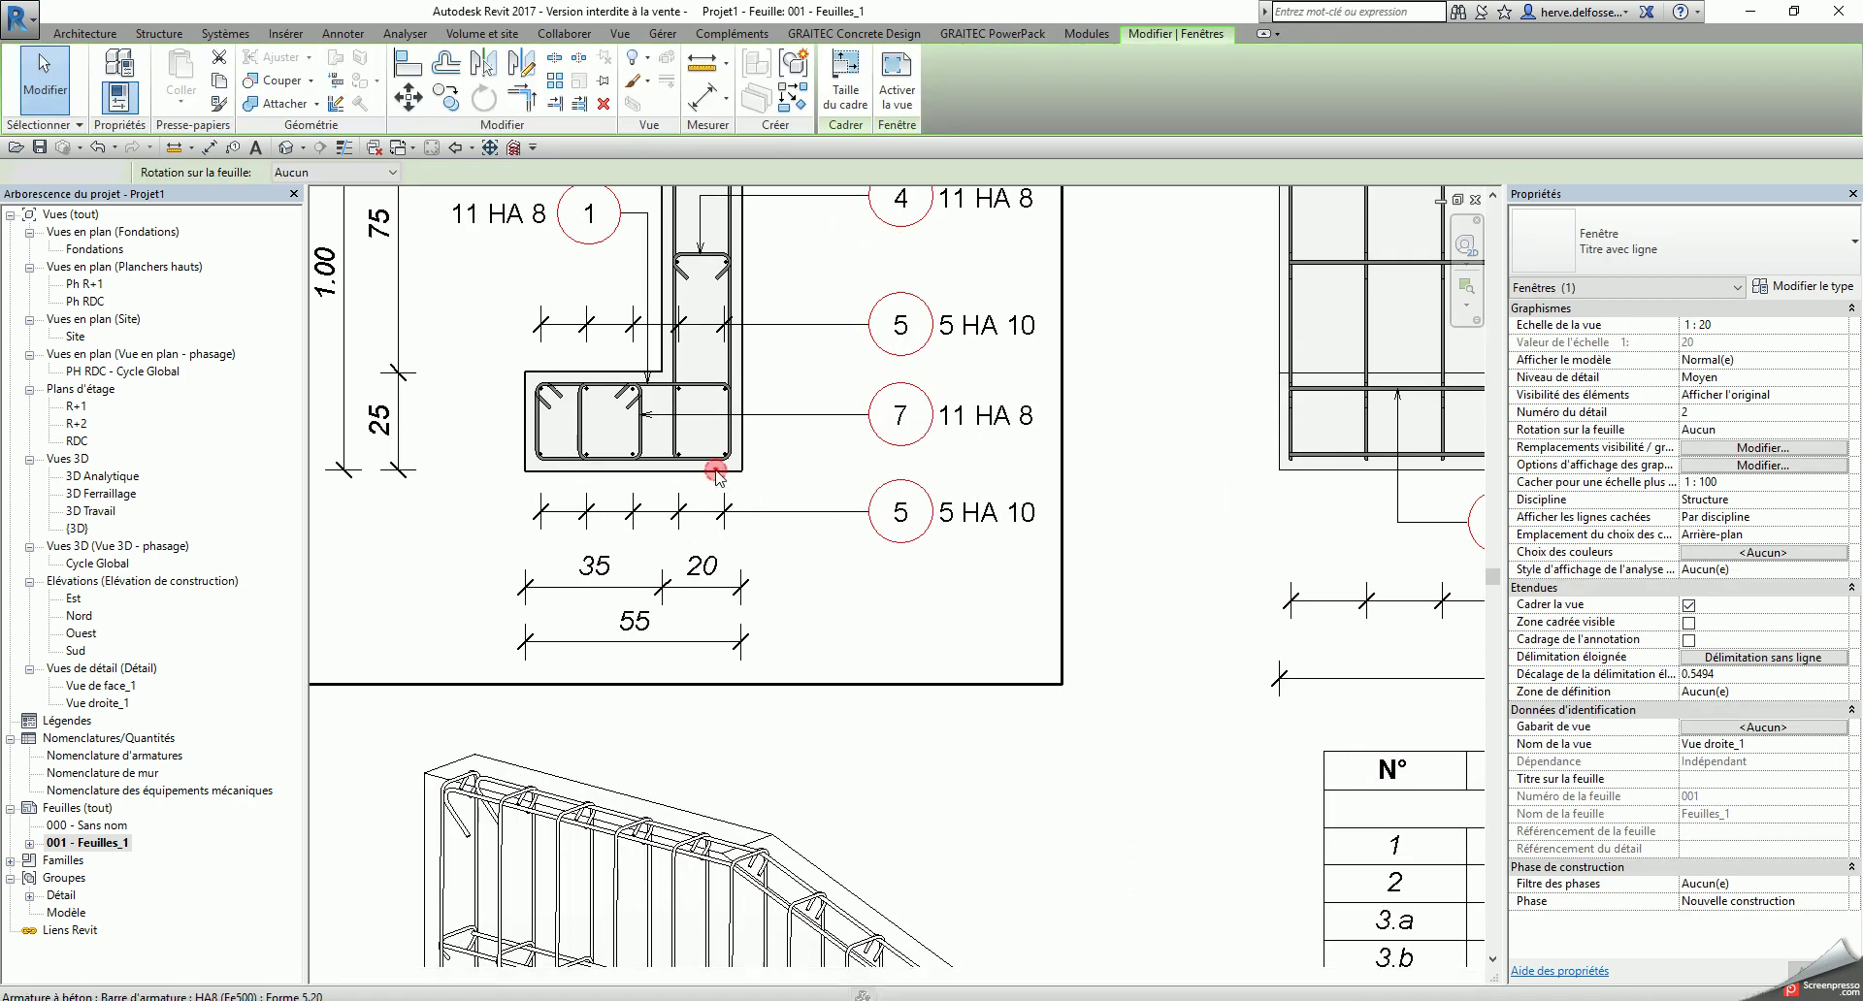
double_click(719, 478)
middle_drag(774, 475, 910, 690)
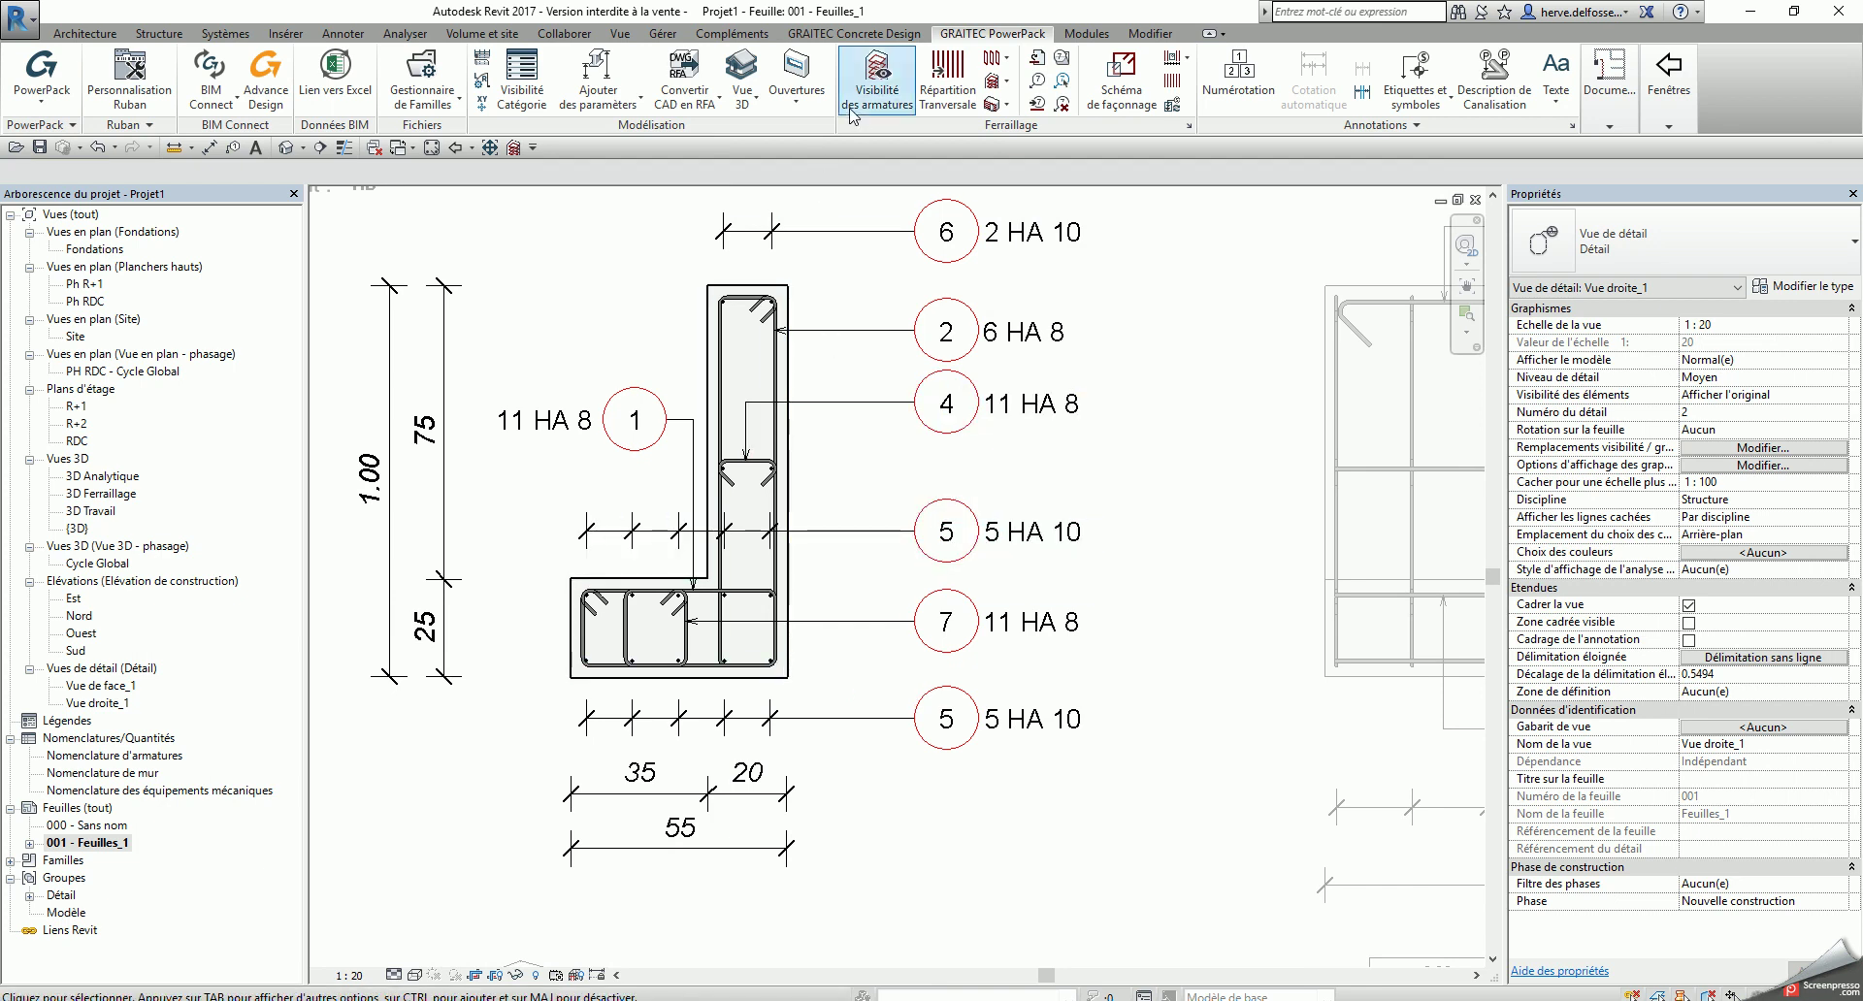
Step: Set the rebar cover of the footing's bottom face to Enrobage d'armature 4 <4 cm> in the section view
click(163, 34)
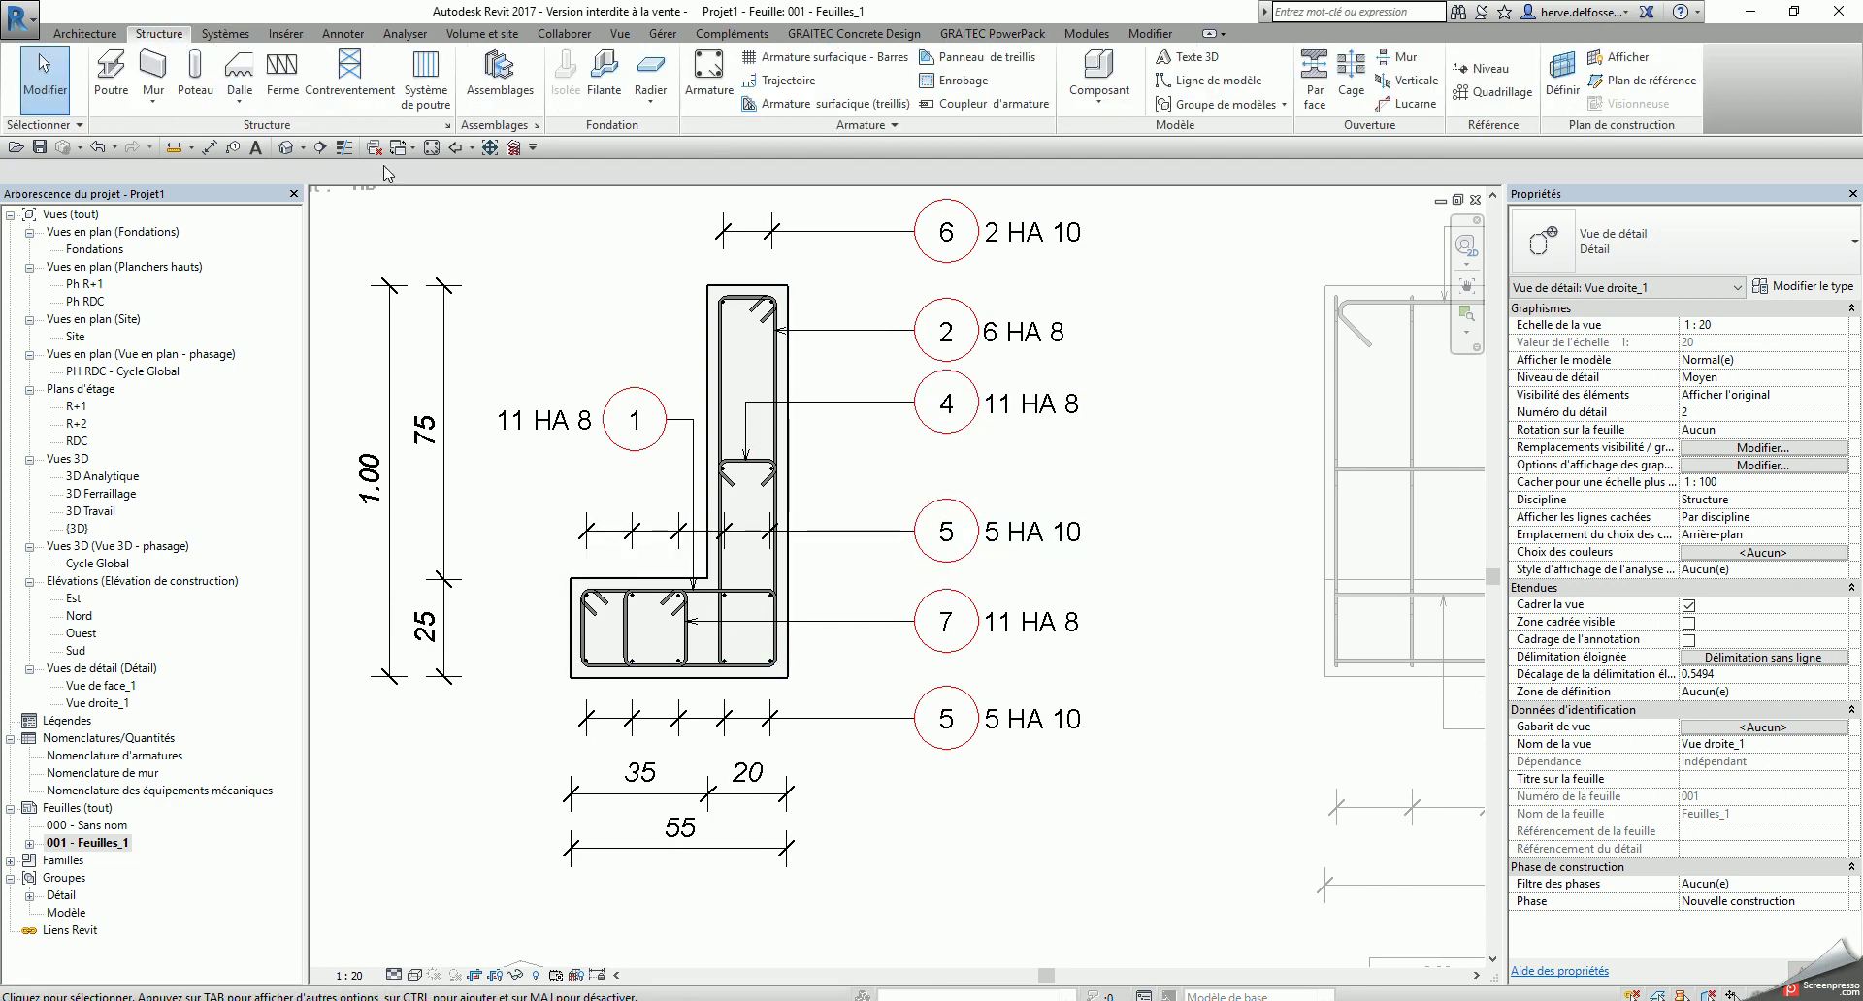
click(960, 80)
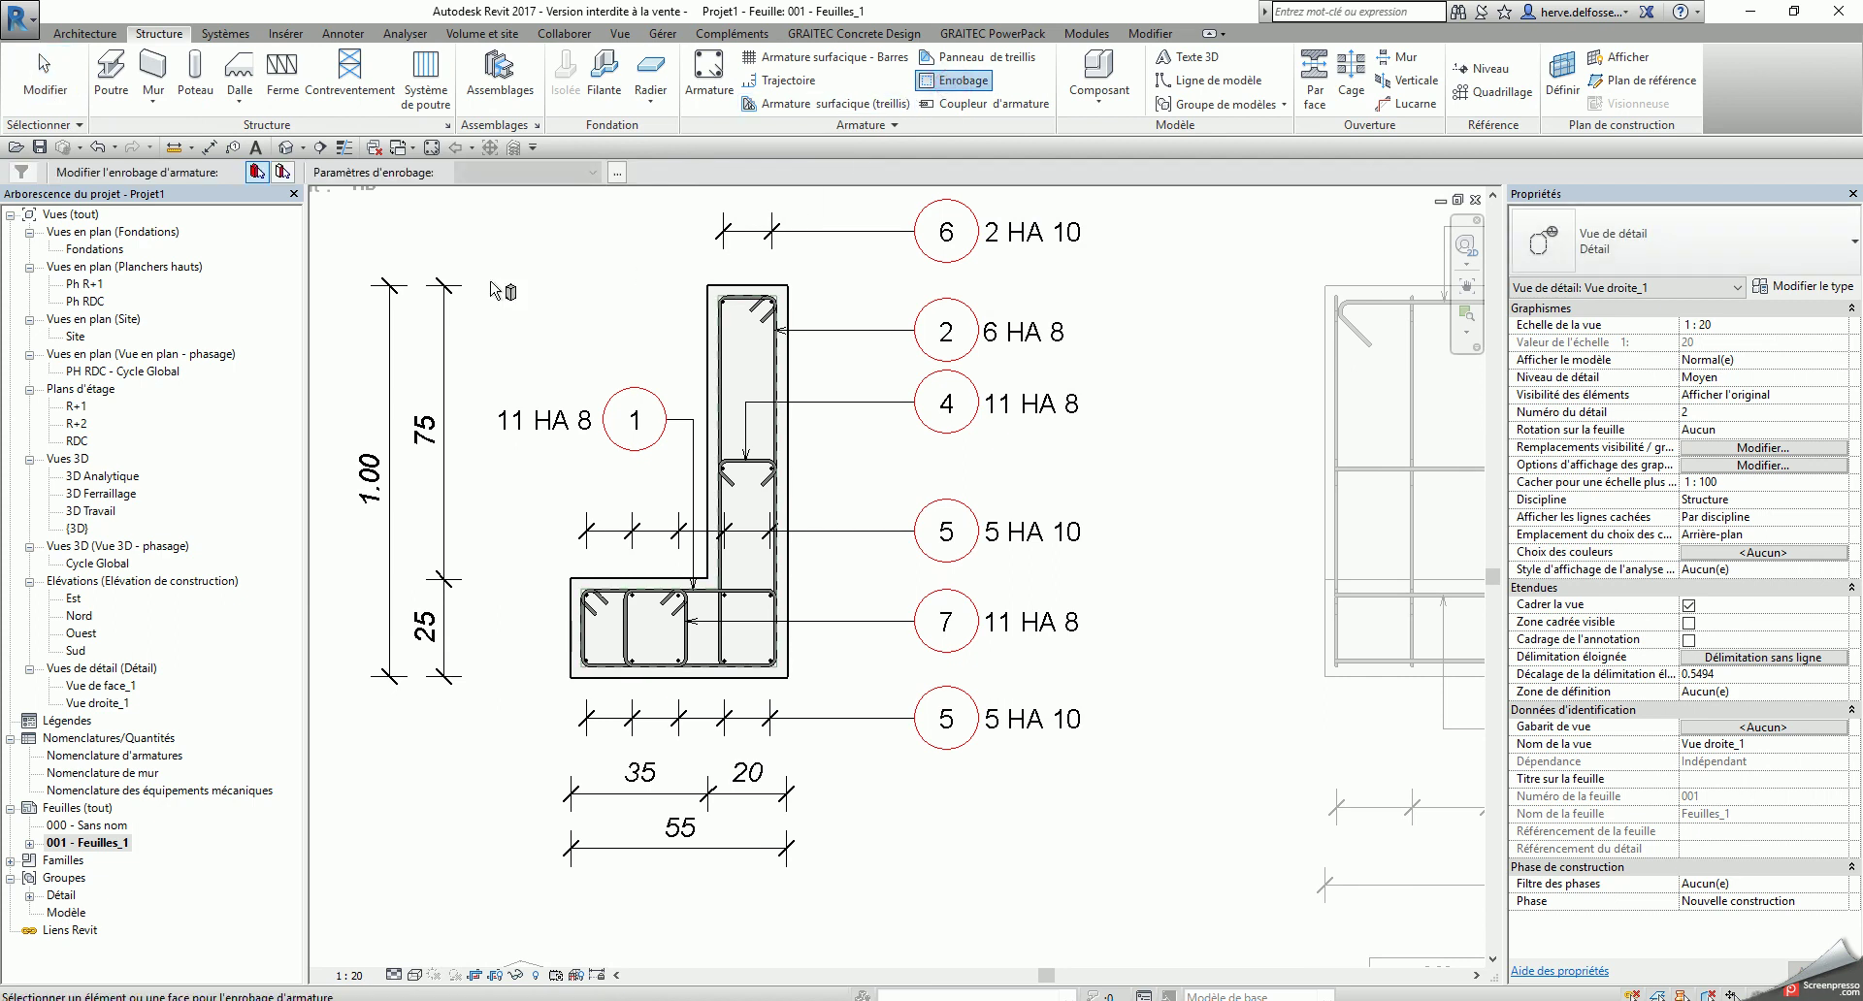
click(282, 172)
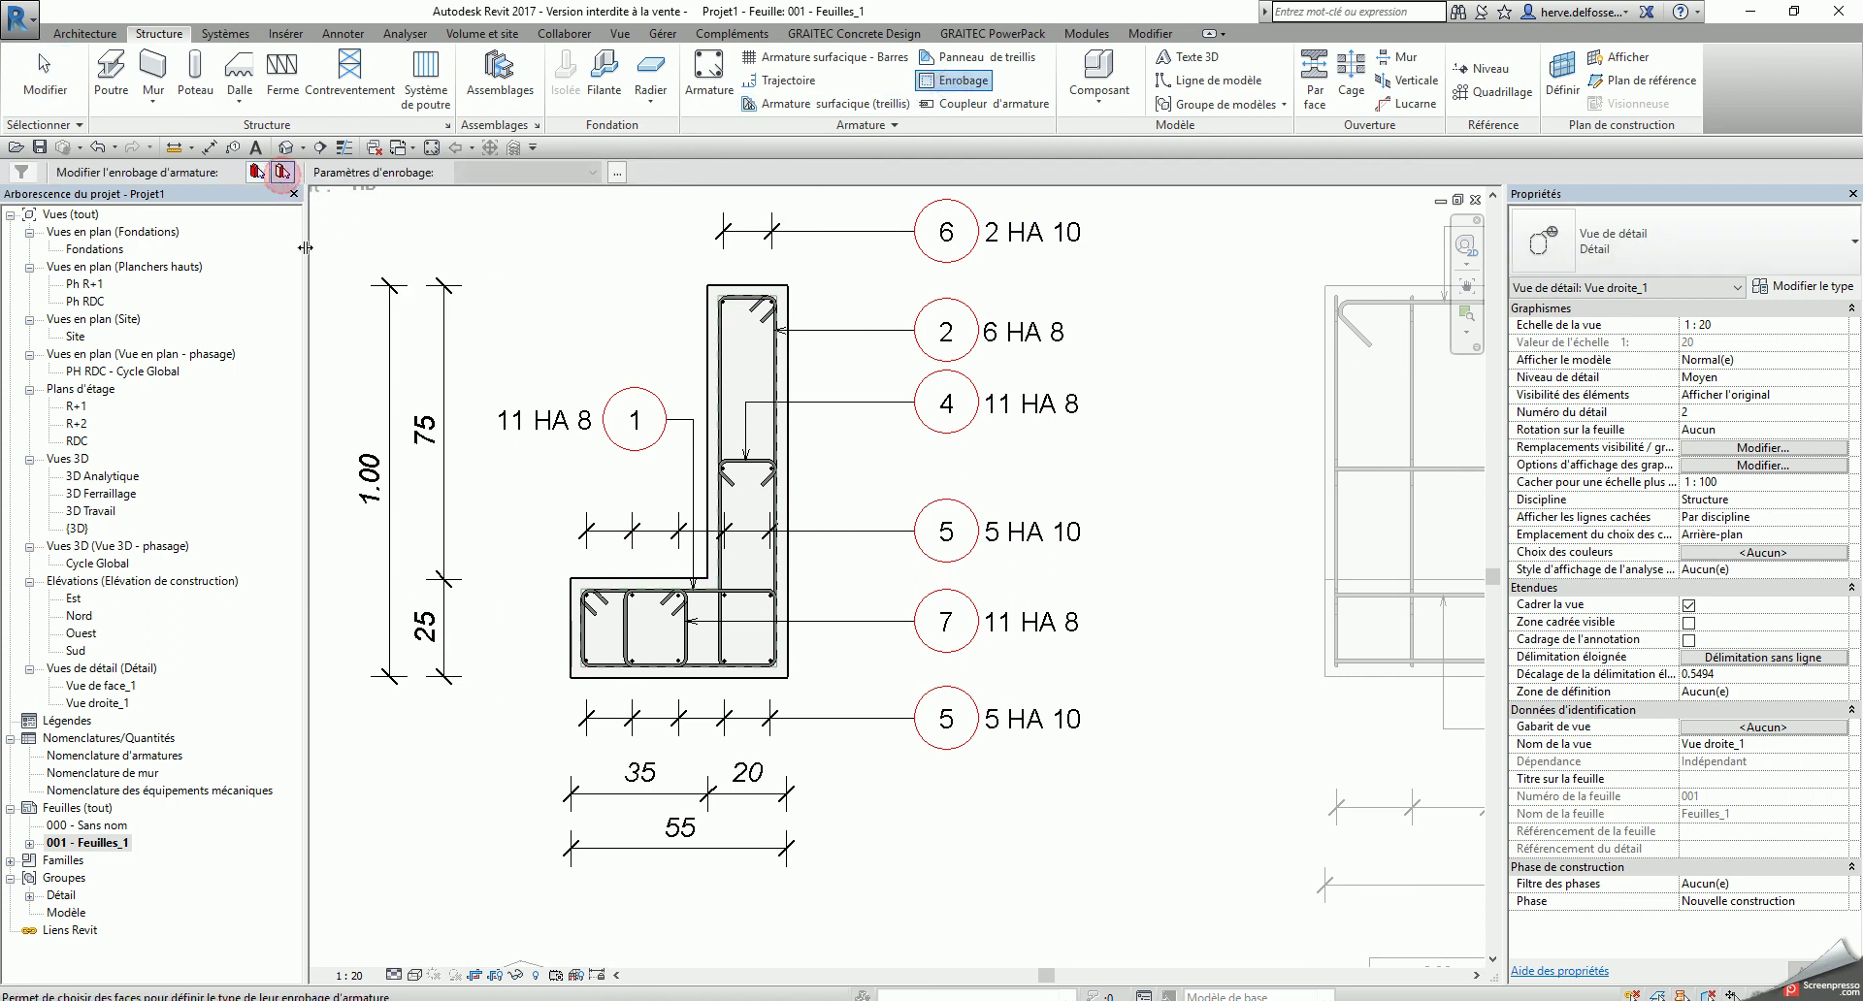
click(684, 677)
scroll(684, 679, up, 2)
click(593, 173)
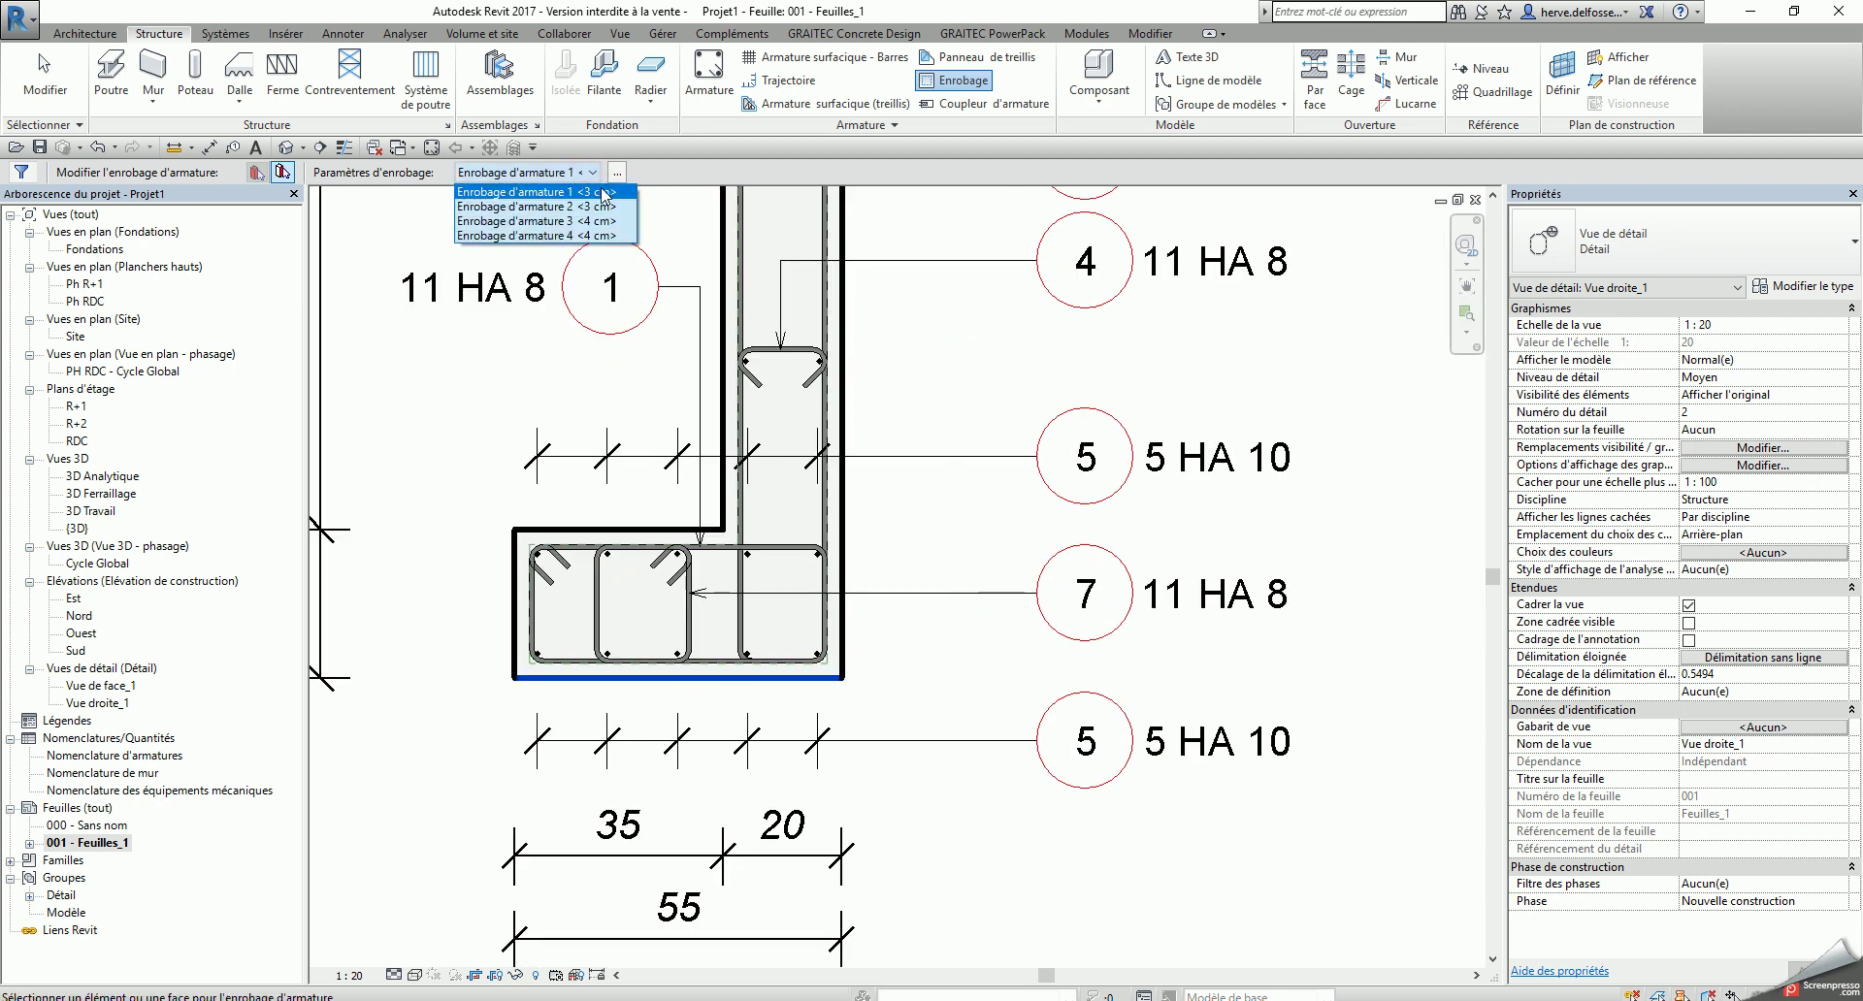
click(558, 236)
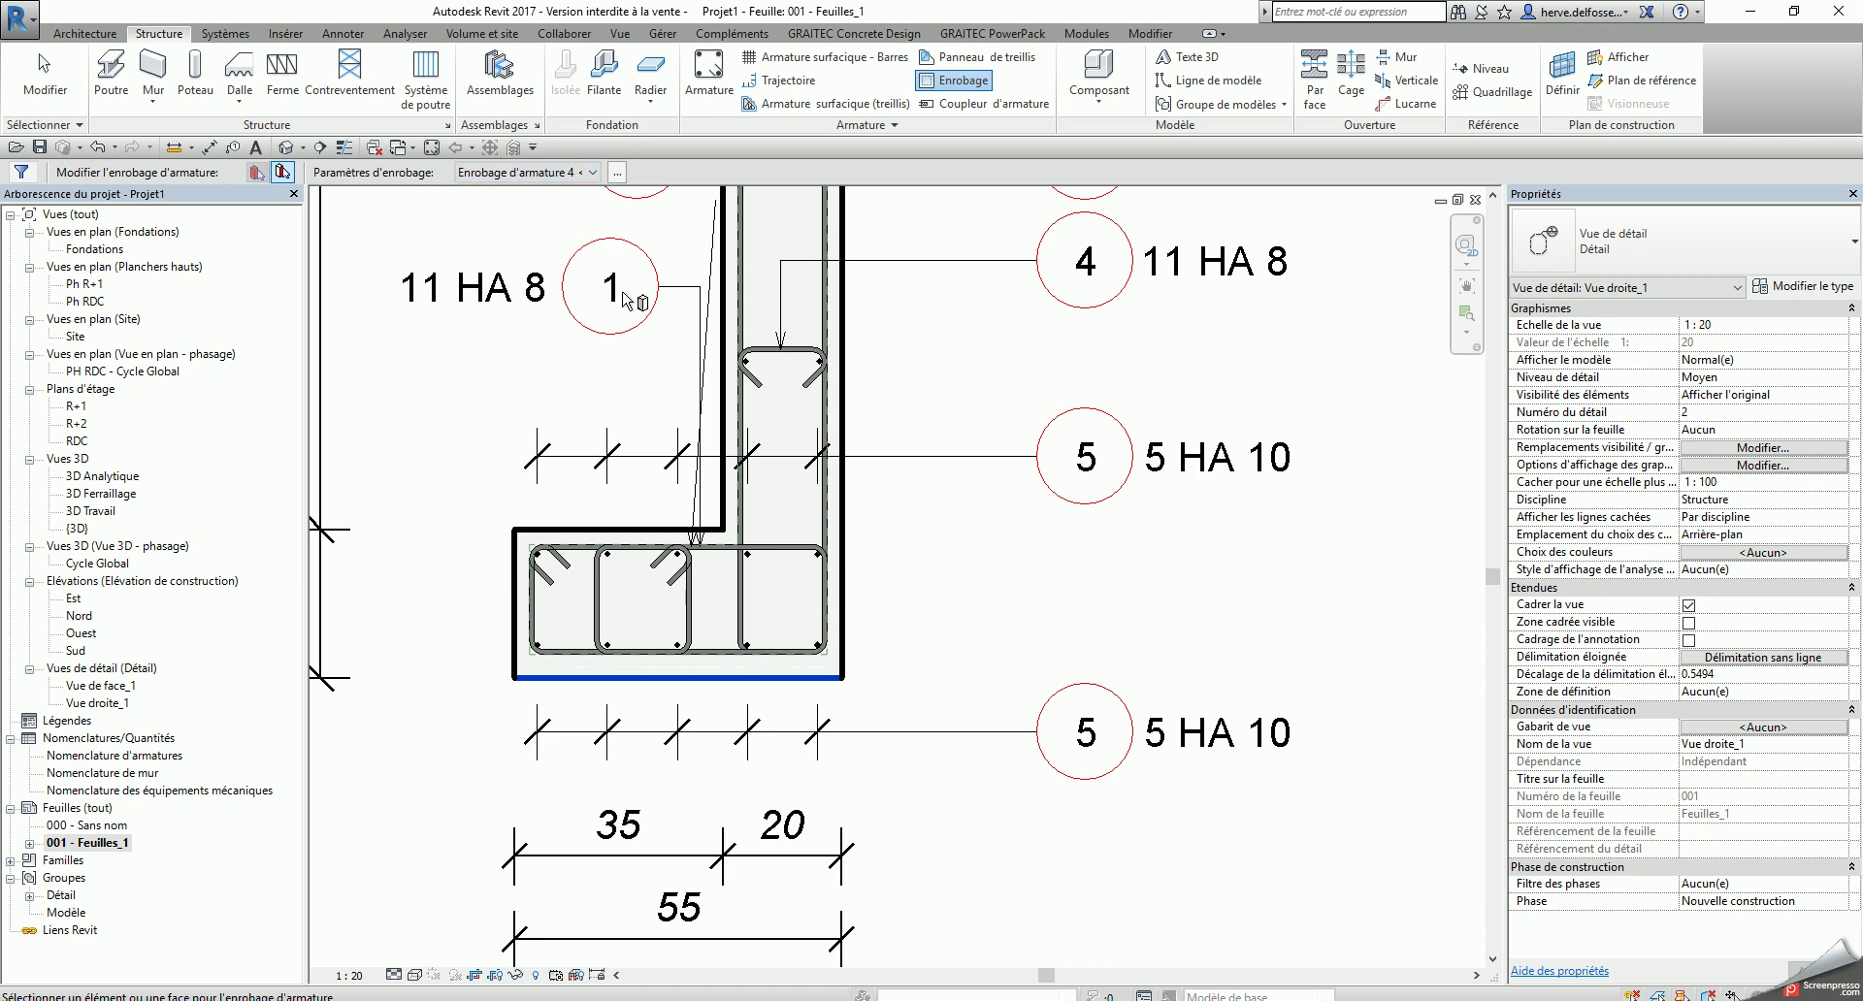
scroll(738, 495, down, 1)
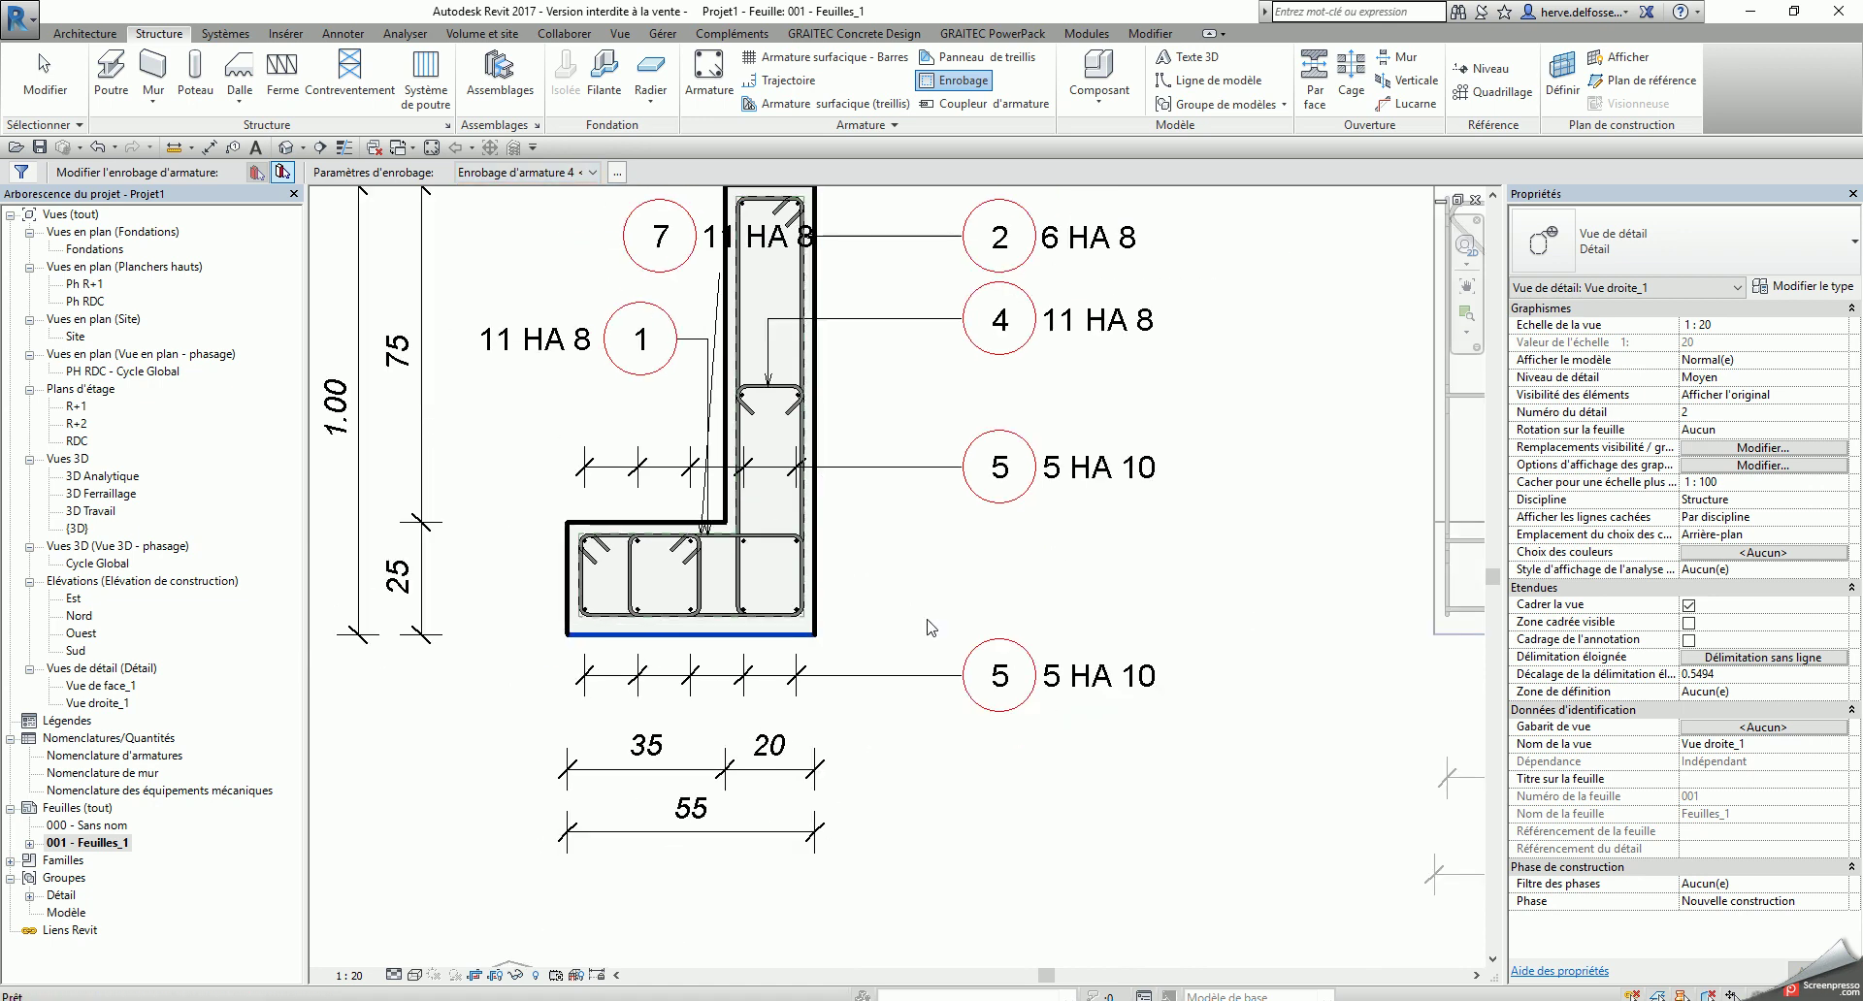
key(Escape)
Step: Check the bar lengths and weights in the sheet's rebar schedule and deactivate the Vue droite_1 view
scroll(1017, 654, down, 1)
middle_drag(1016, 654, 547, 628)
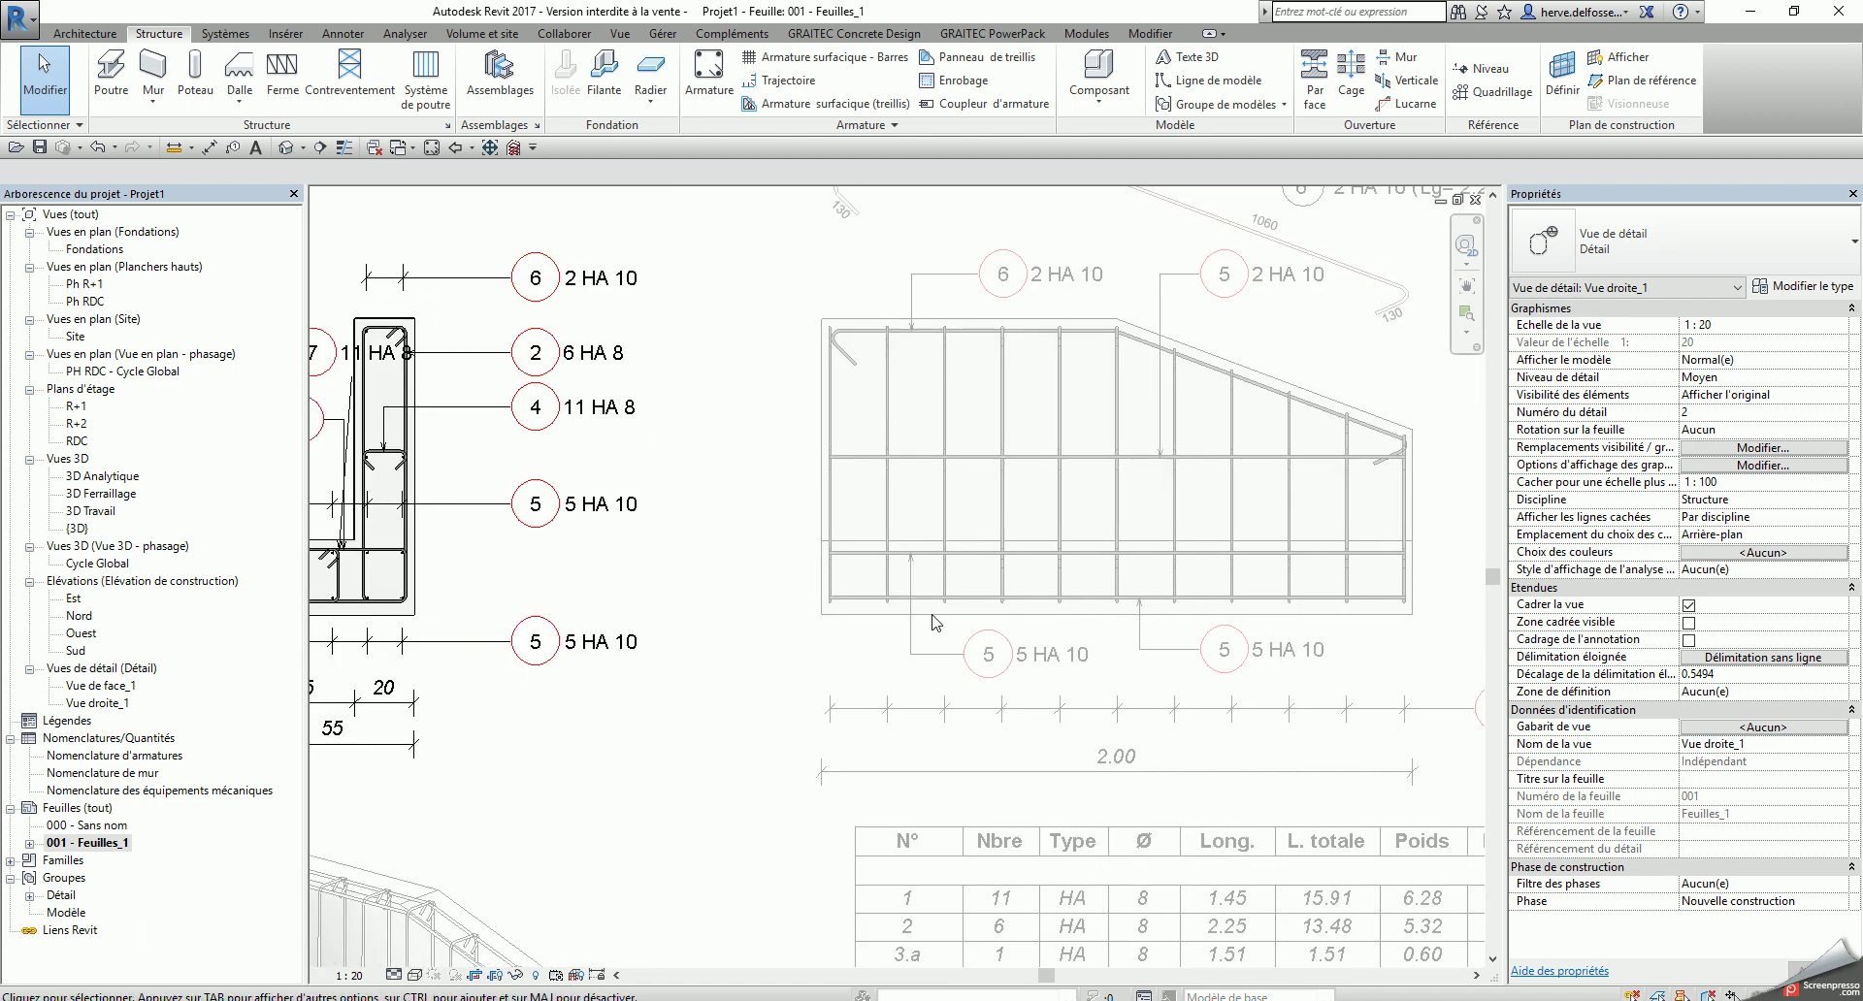
middle_drag(712, 753, 612, 741)
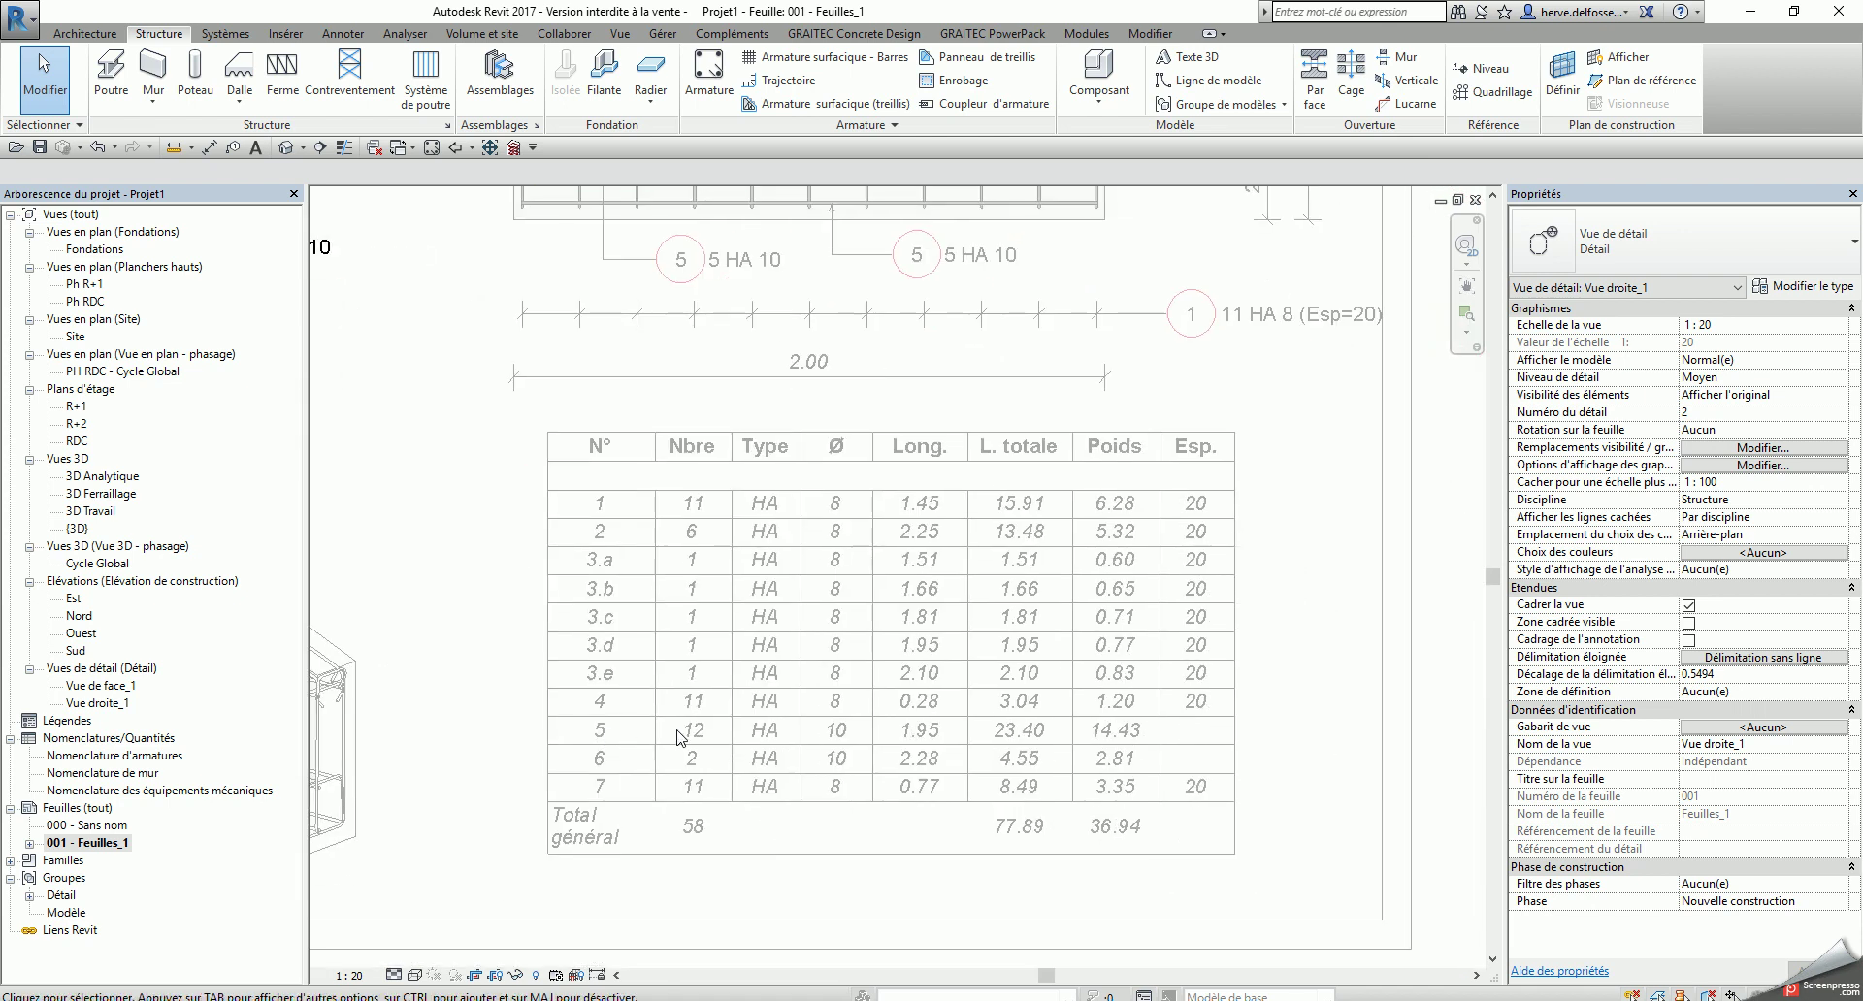
double_click(1439, 645)
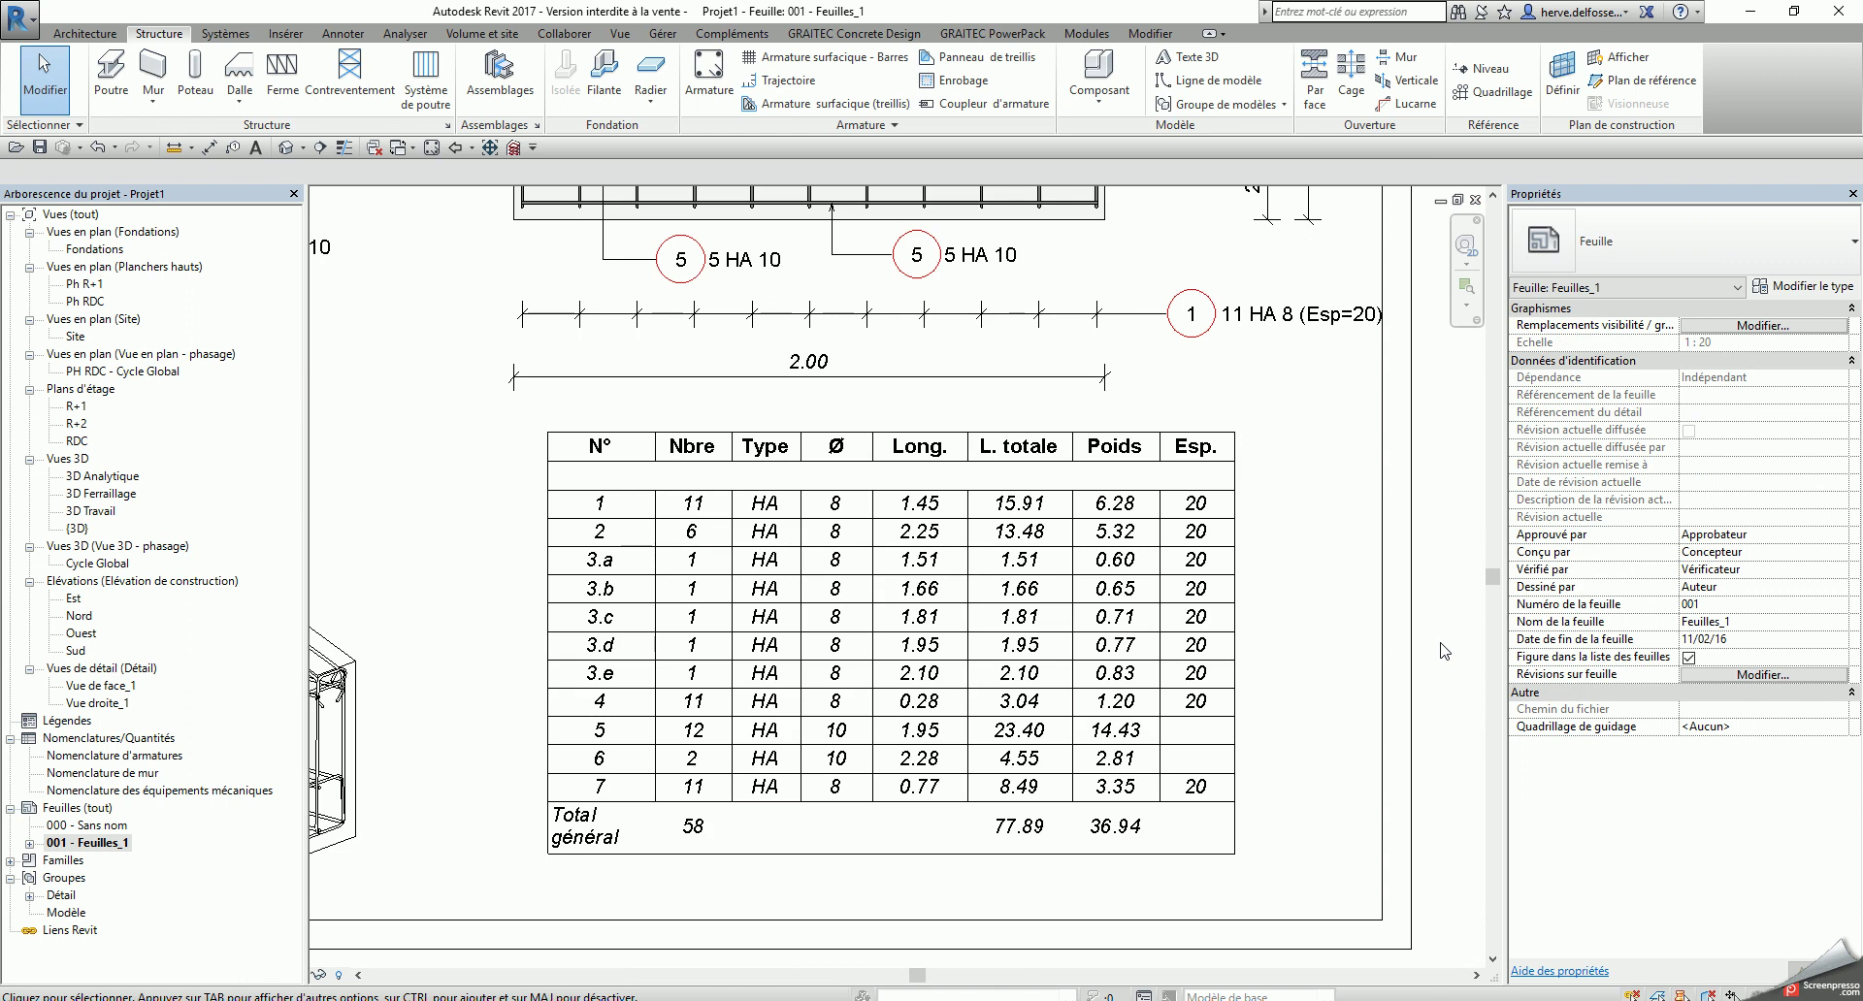
Step: Examine the complete layout of sheet 001 - Feuilles_1 with its section, front view, 3D view and rebar schedule
middle_click(1444, 651)
middle_click(1445, 651)
scroll(552, 374, up, 1)
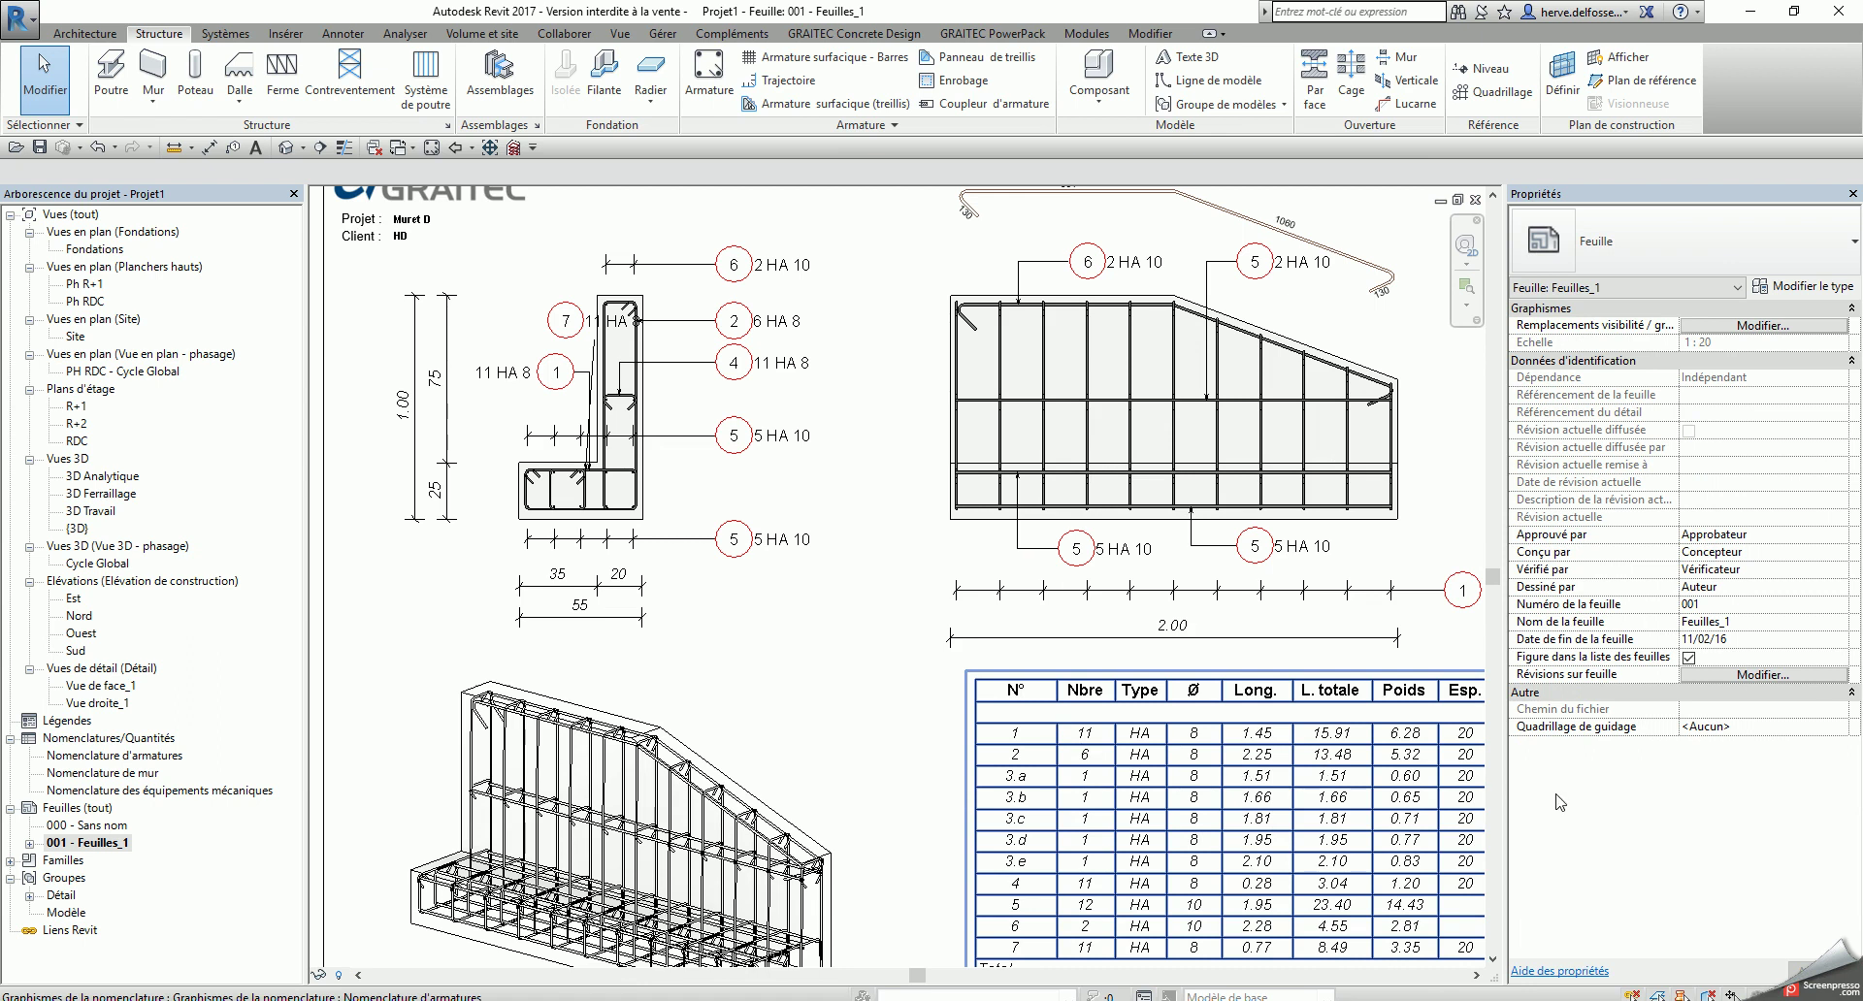
scroll(760, 681, down, 1)
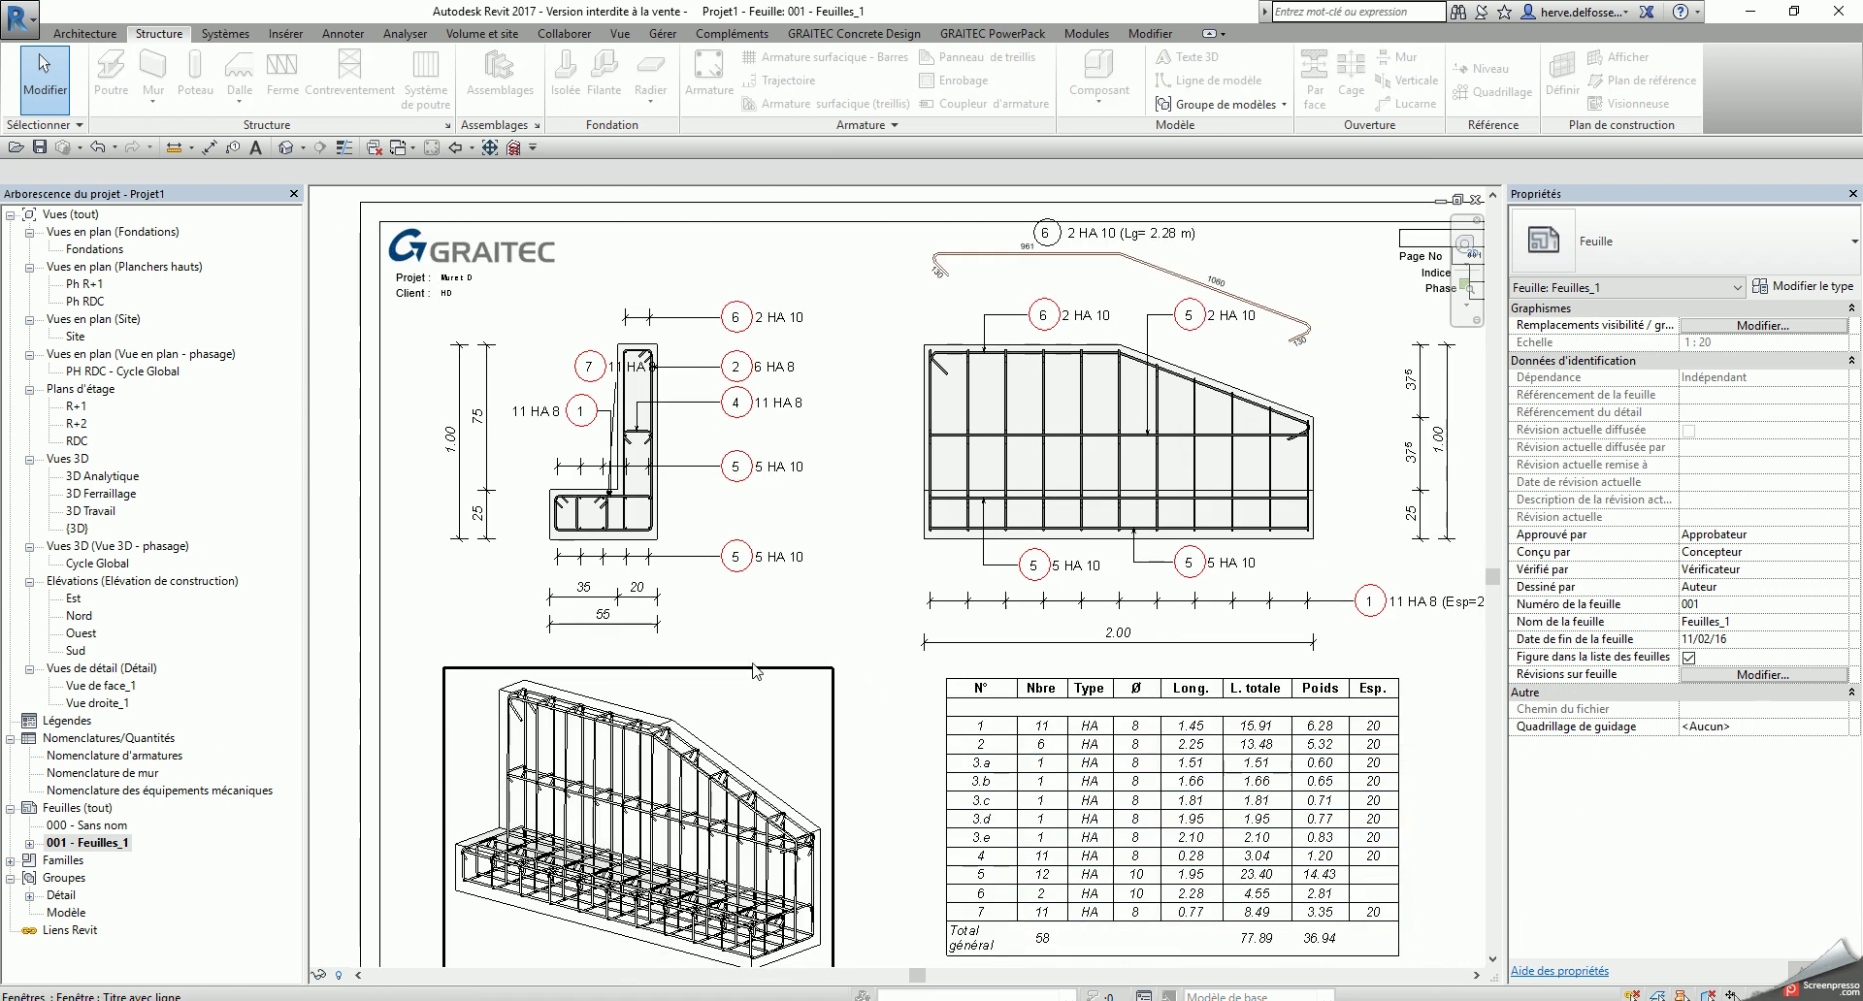
middle_drag(339, 619, 341, 587)
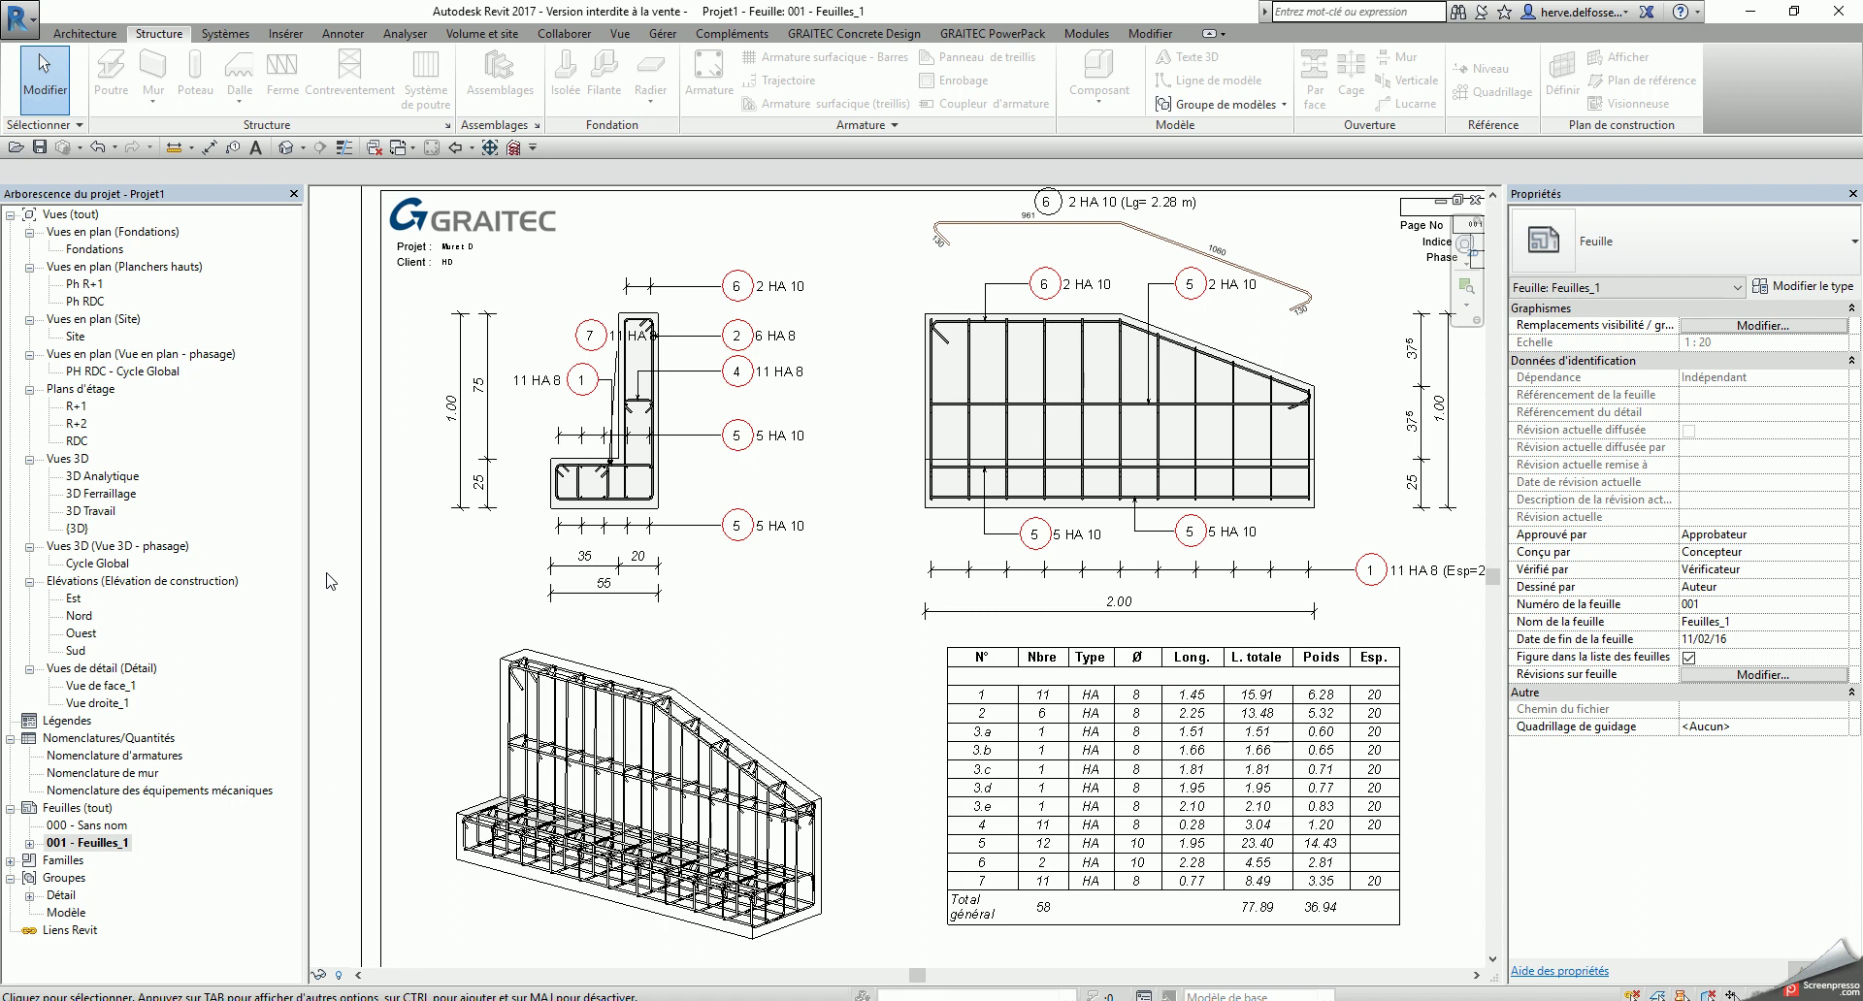
click(330, 536)
scroll(330, 537, down, 2)
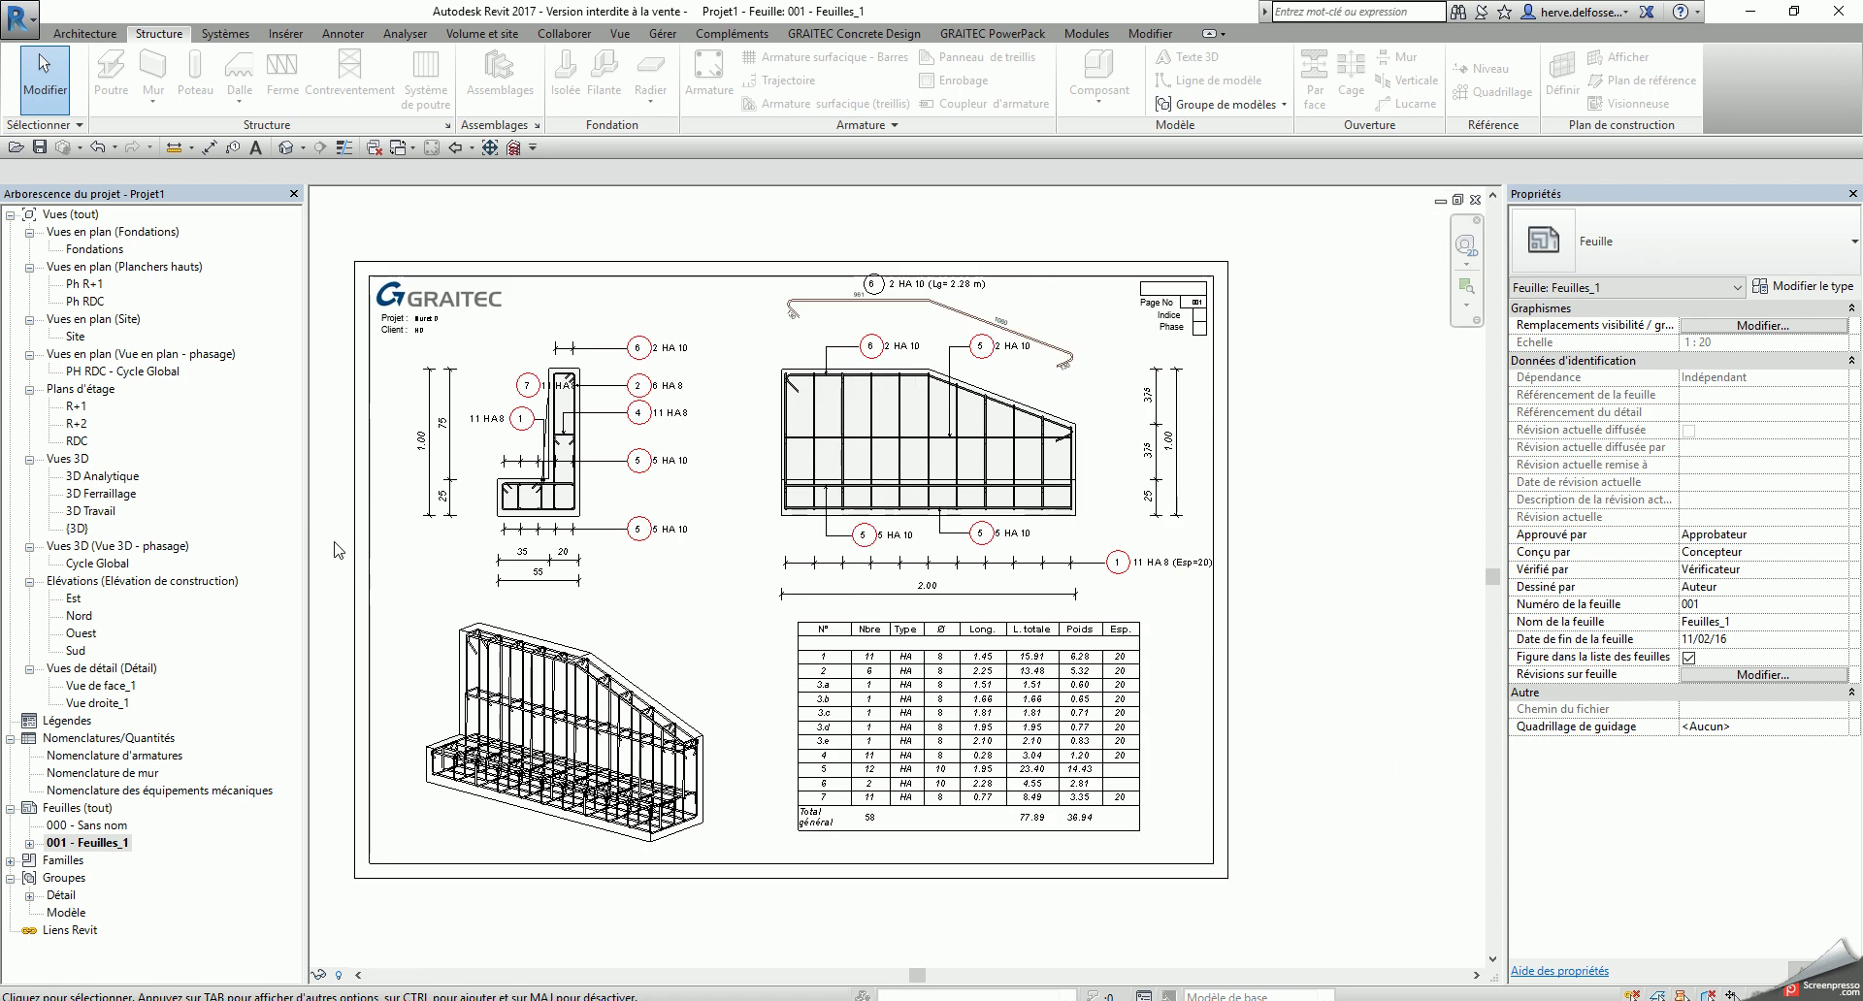
middle_drag(367, 551, 440, 549)
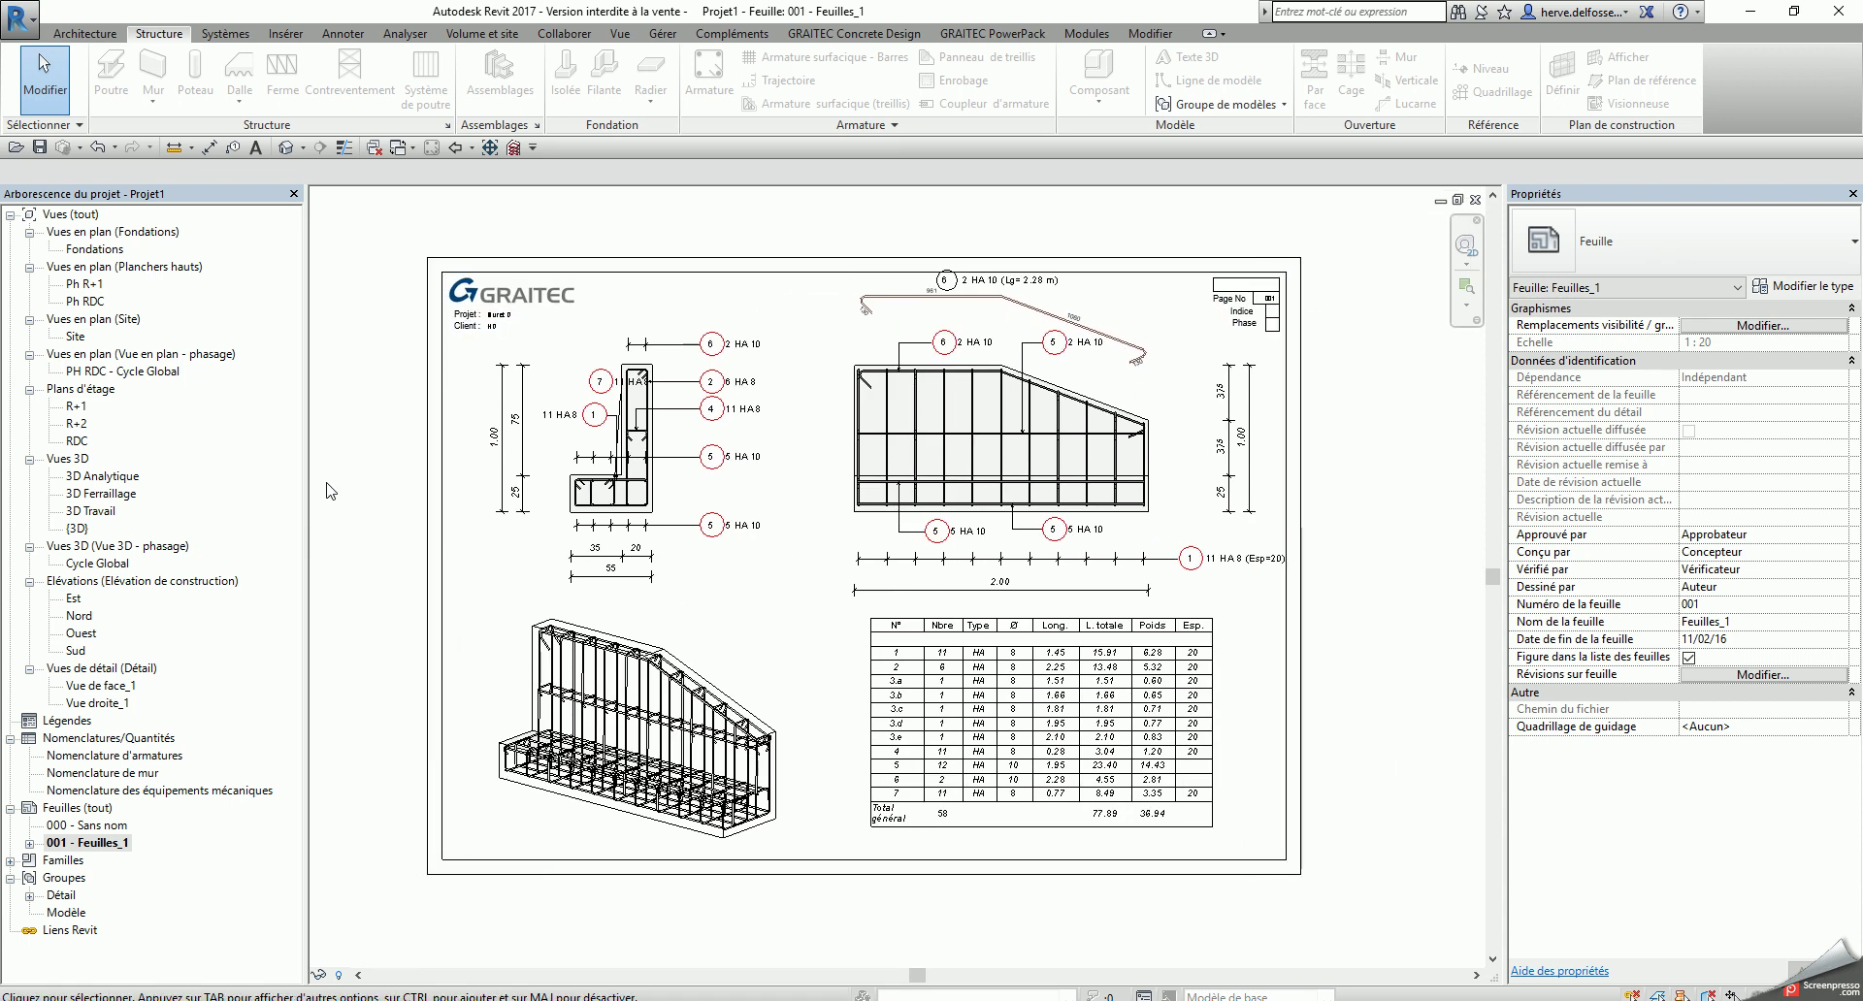